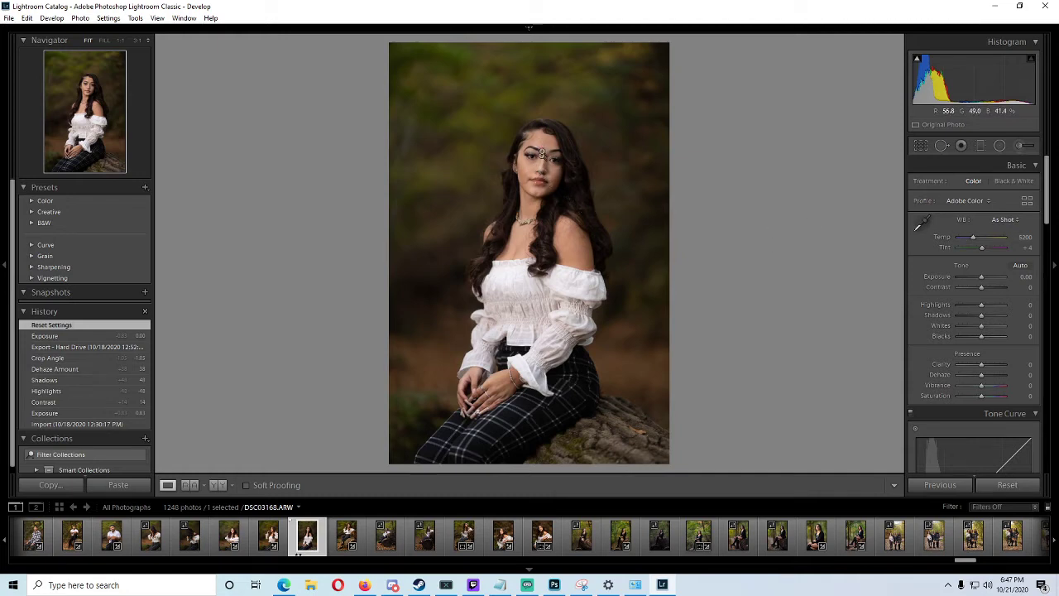
Try raising the Exposure to +0.95, and reset it to 0
drag(542, 147, 564, 312)
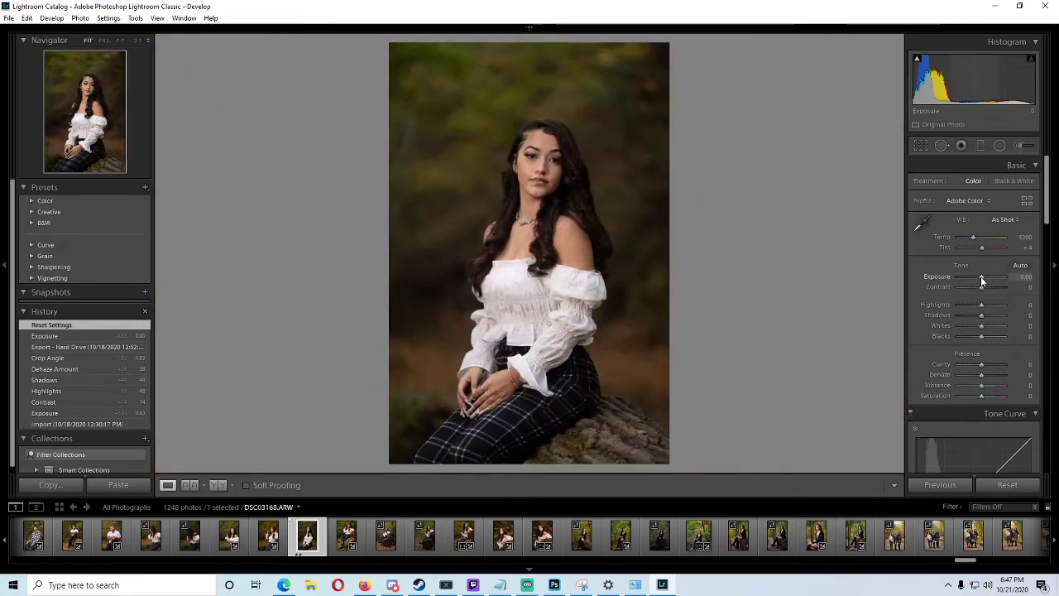
mouse_move(980, 277)
mouse_down()
mouse_move(962, 279)
mouse_move(987, 278)
mouse_up()
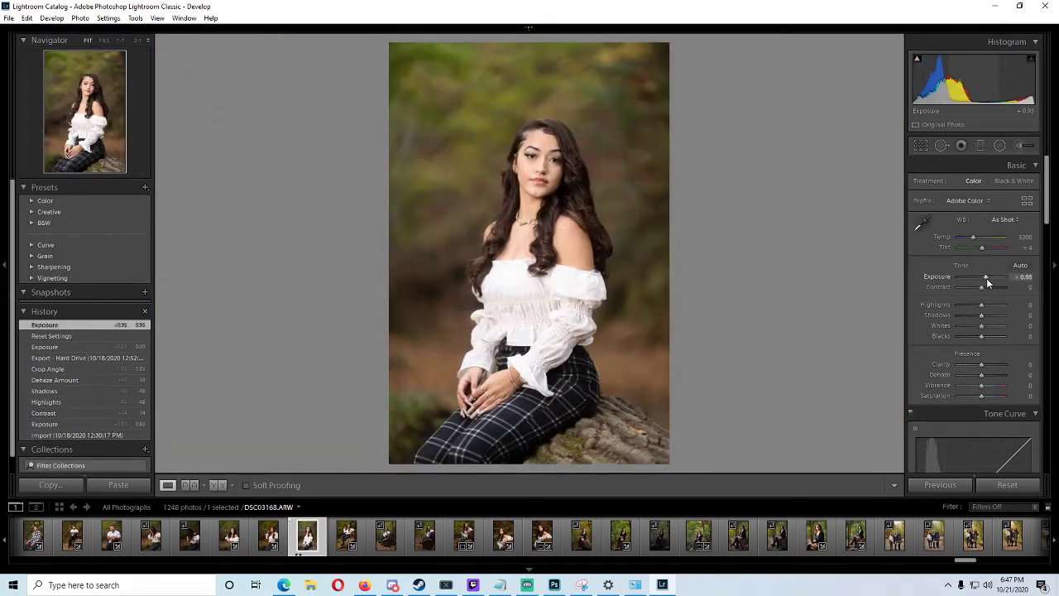
double_click(943, 277)
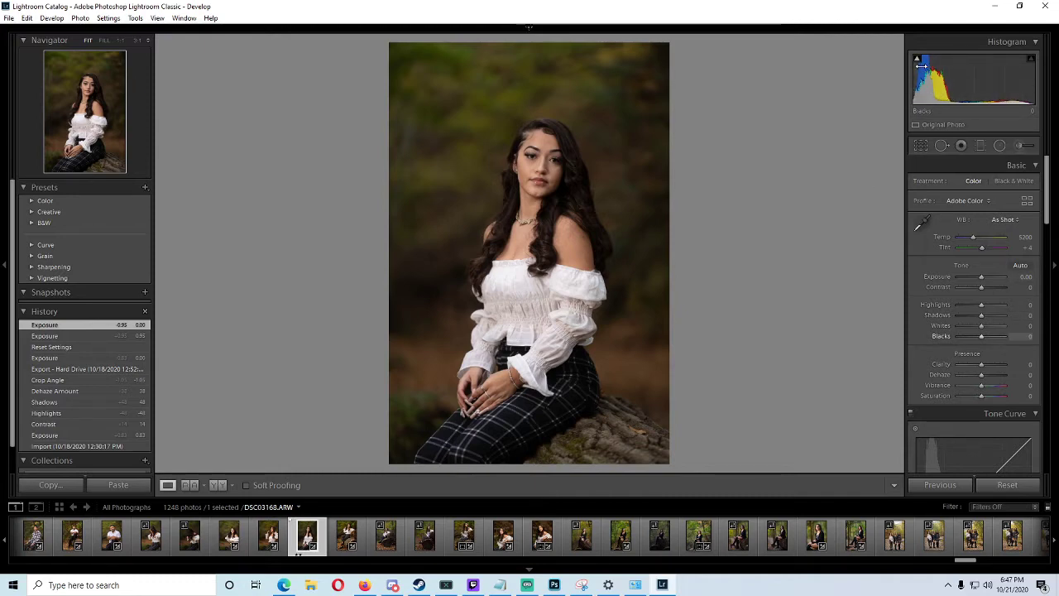
Lift the darkest tones of the portrait by setting Blacks to +40
drag(982, 336, 997, 336)
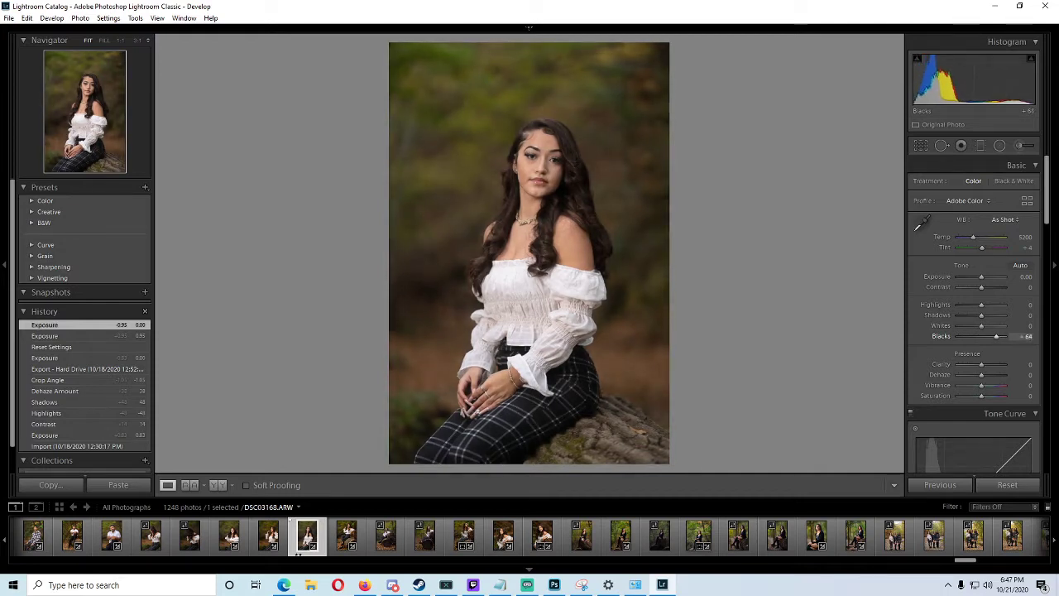
drag(949, 83, 917, 73)
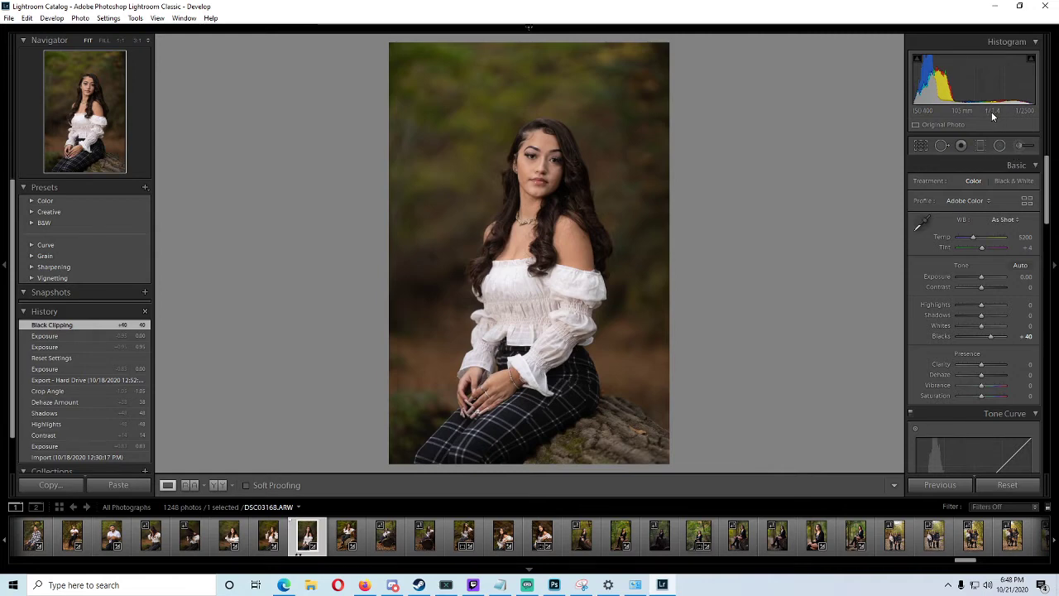
click(938, 125)
click(674, 206)
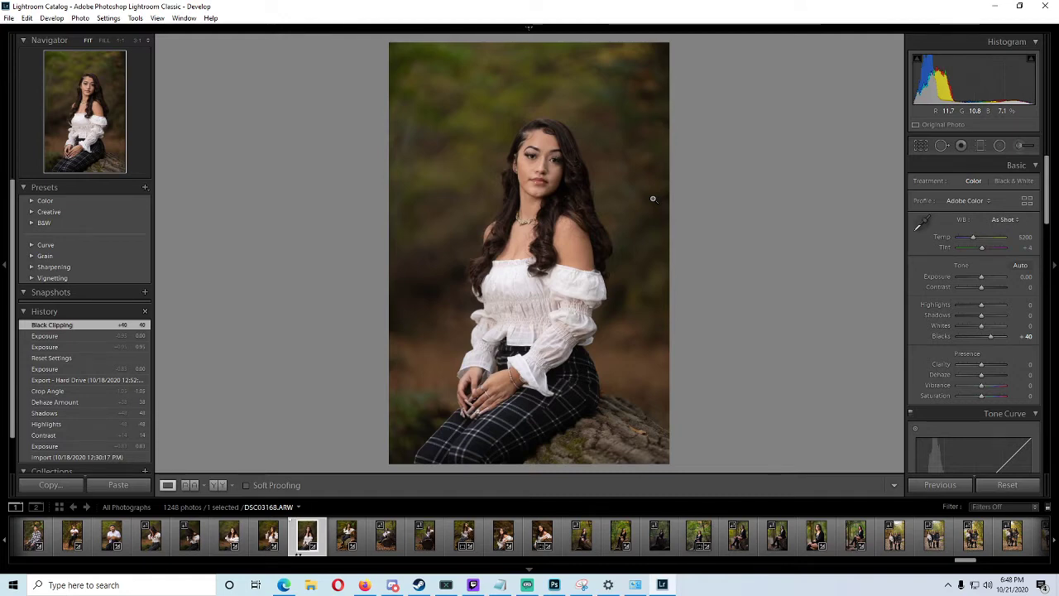
Inspect the woman's face and the white blouse at 1:1 magnification for shadow and highlight detail
click(519, 206)
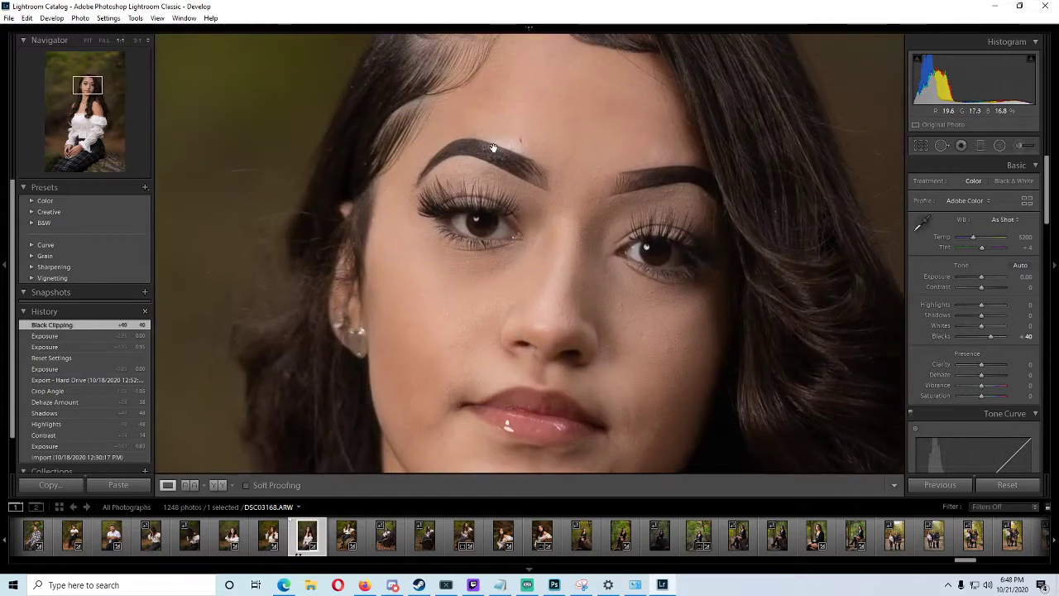
click(554, 314)
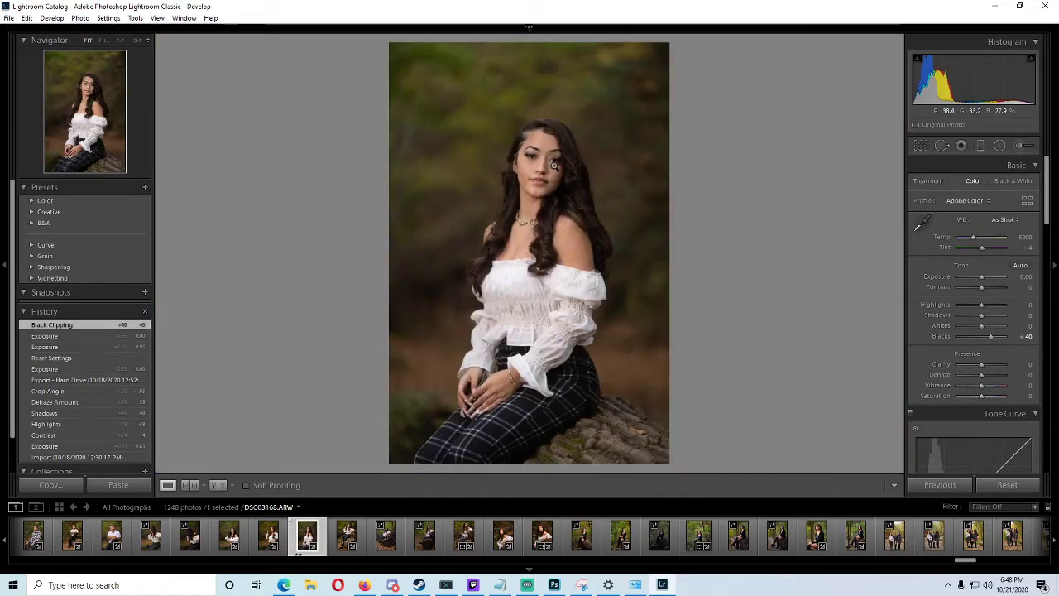
click(527, 311)
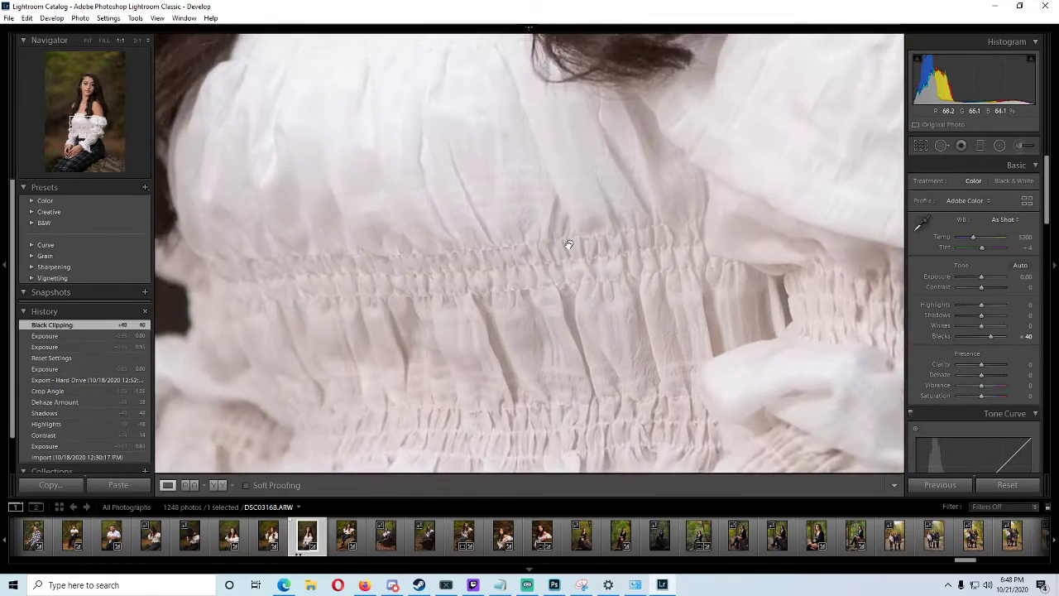
drag(692, 182, 499, 232)
drag(618, 399, 622, 243)
drag(513, 383, 604, 146)
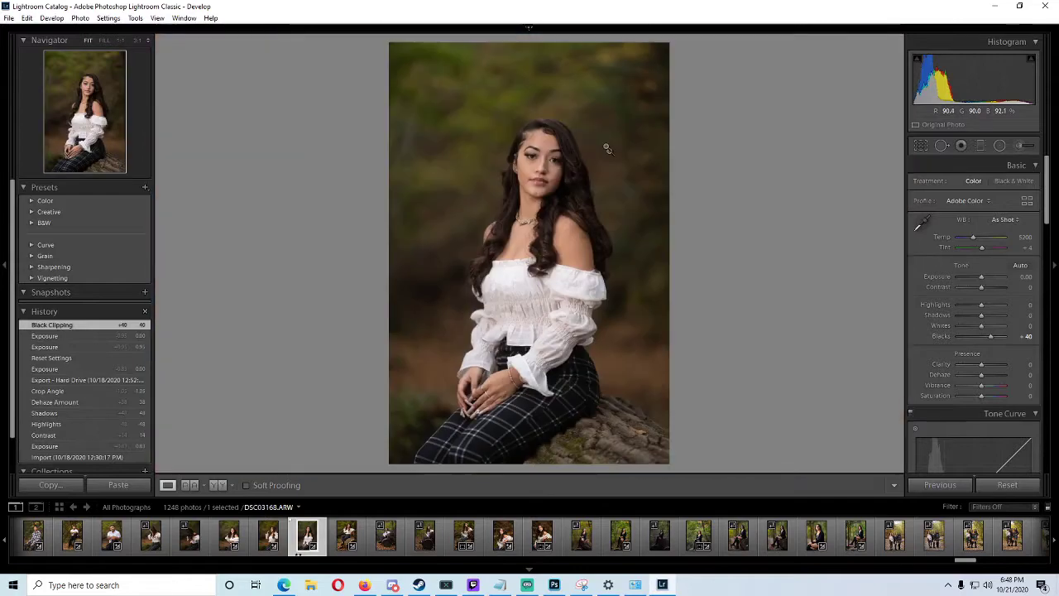
drag(541, 154, 543, 205)
drag(493, 445, 503, 404)
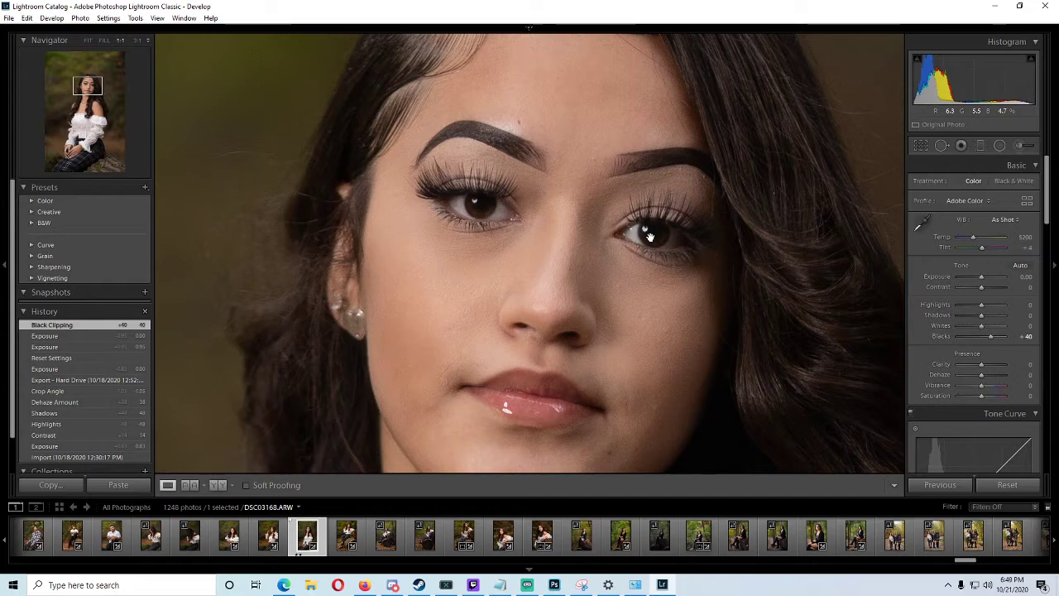
click(586, 283)
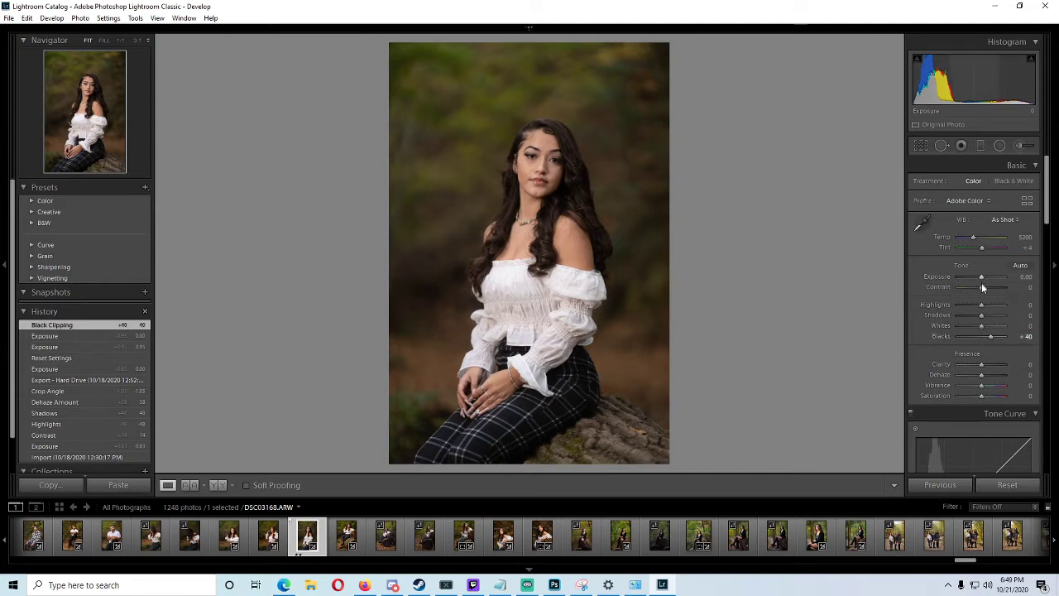
Set the portrait's Contrast to +36 and Highlights to -19
mouse_move(983, 287)
mouse_down()
mouse_move(1000, 286)
mouse_move(990, 288)
mouse_up()
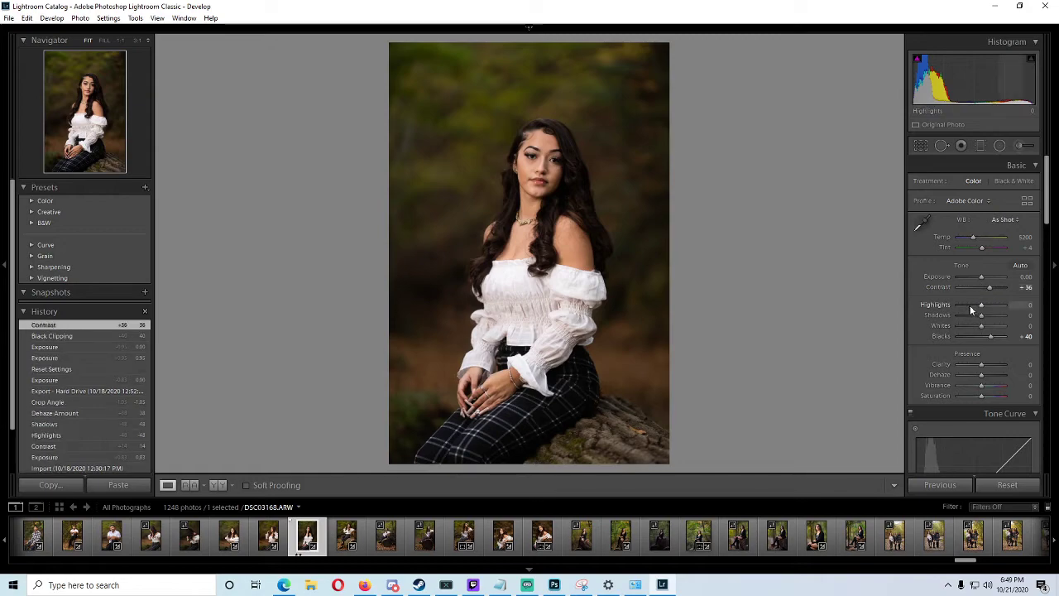
drag(527, 285, 676, 330)
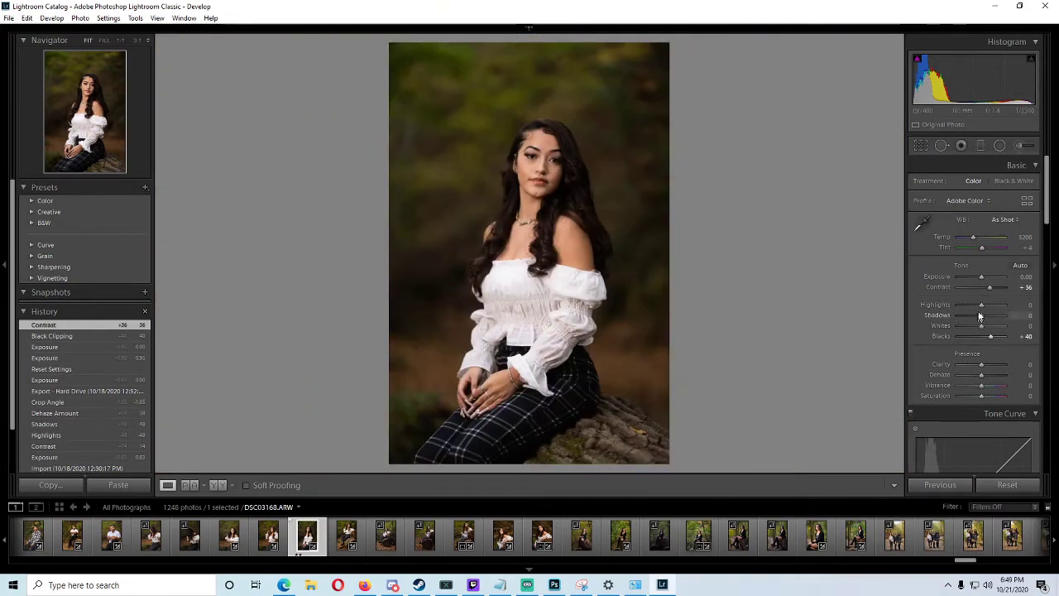
drag(980, 306, 977, 304)
drag(548, 312, 518, 303)
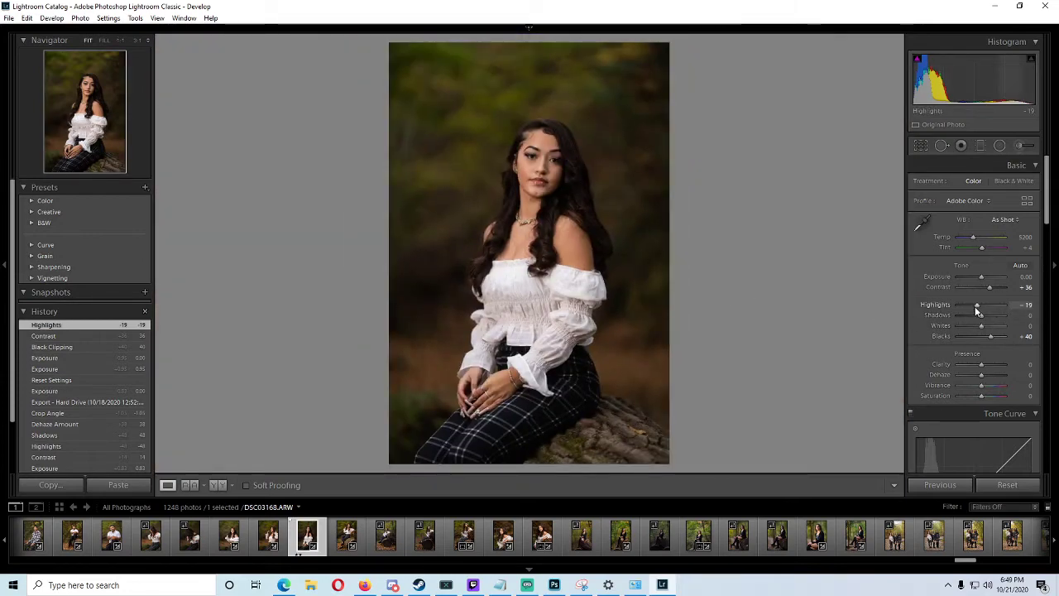
Set the Shadows to +33 and compare the edit with the original, including the face up close
drag(982, 315, 988, 317)
key(backslash)
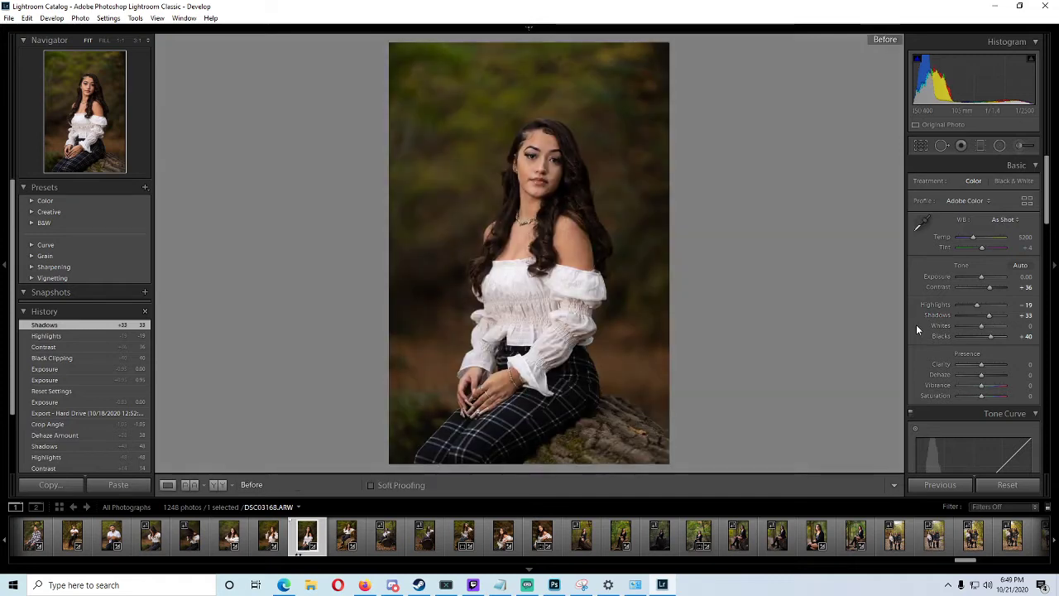
click(538, 157)
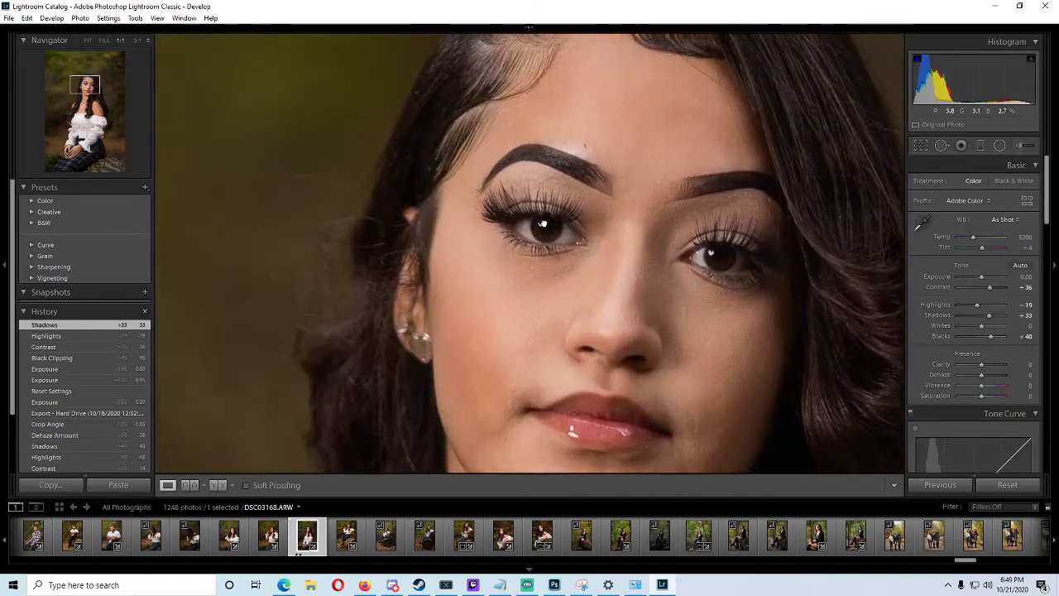
click(580, 166)
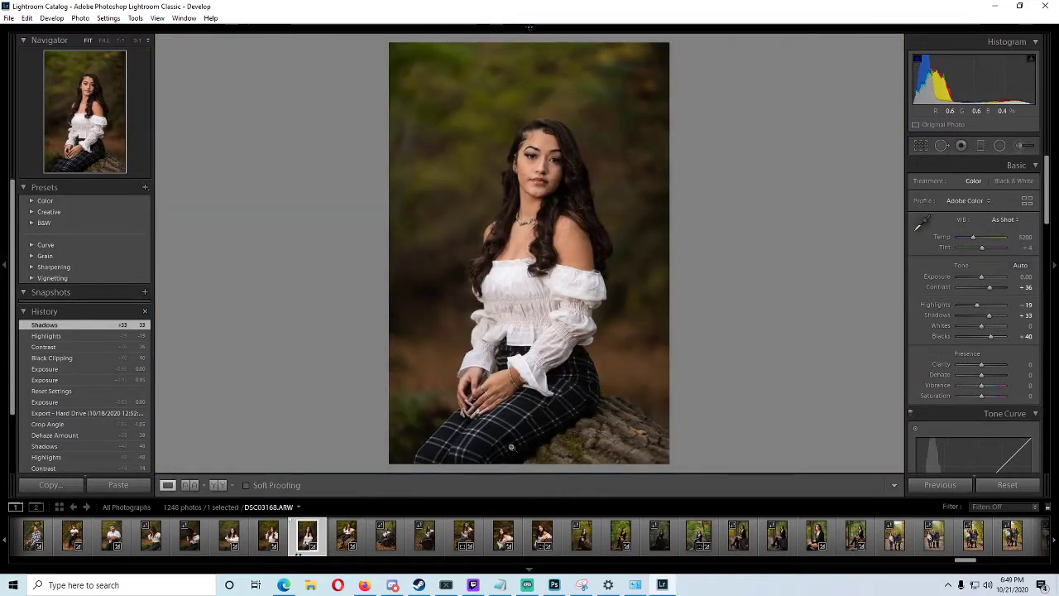
key(backslash)
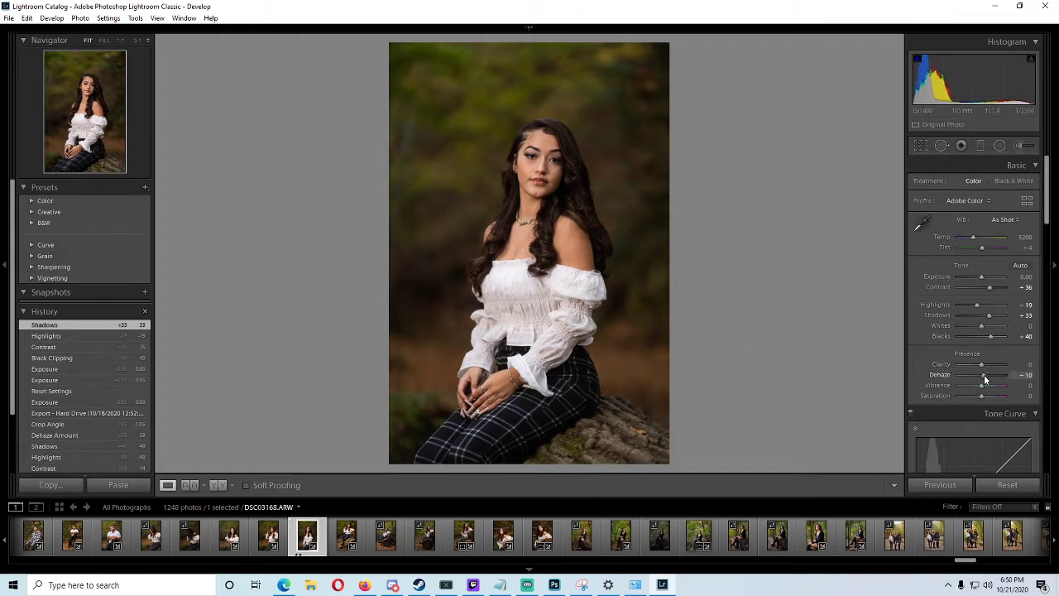
Set the Dehaze amount to +19 and check its effect on the face at 1:1
drag(982, 377, 986, 379)
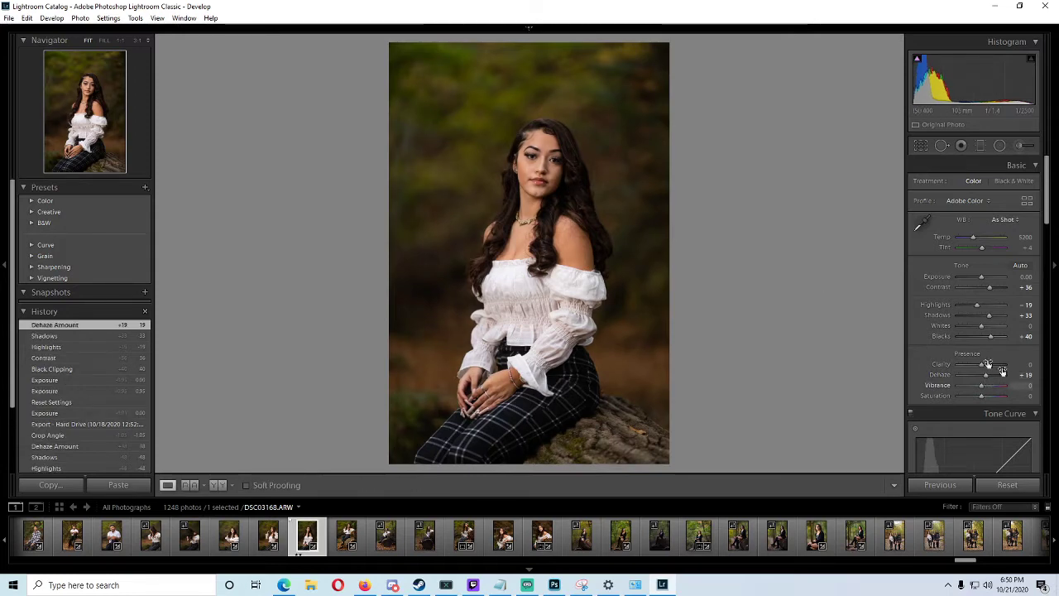
click(540, 155)
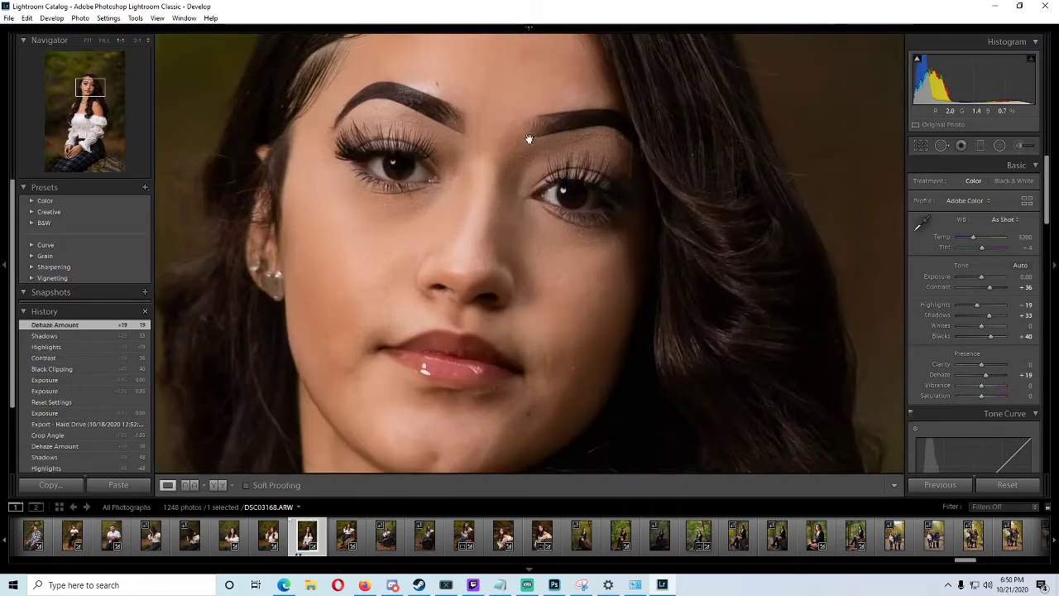
drag(528, 138, 605, 177)
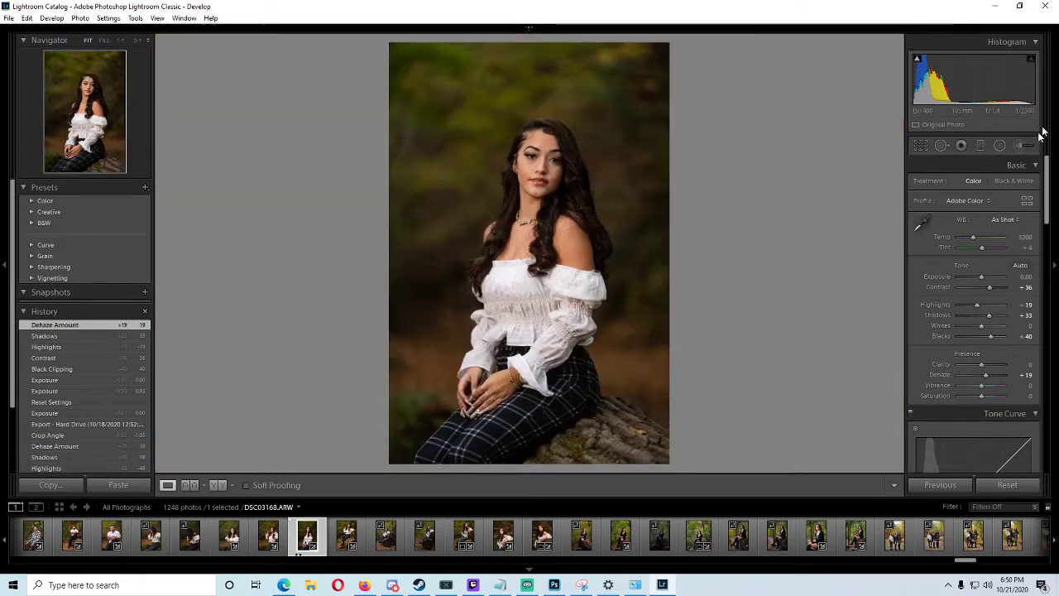
Set Vibrance to +17 and check the result against the original and on the blouse fabric up close
drag(981, 385, 987, 385)
key(backslash)
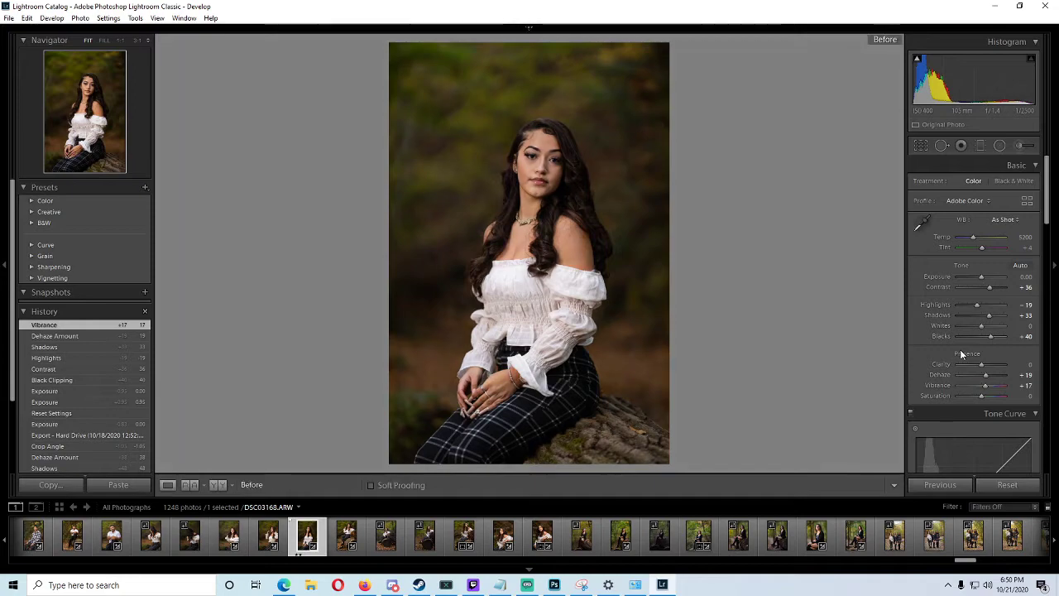
key(backslash)
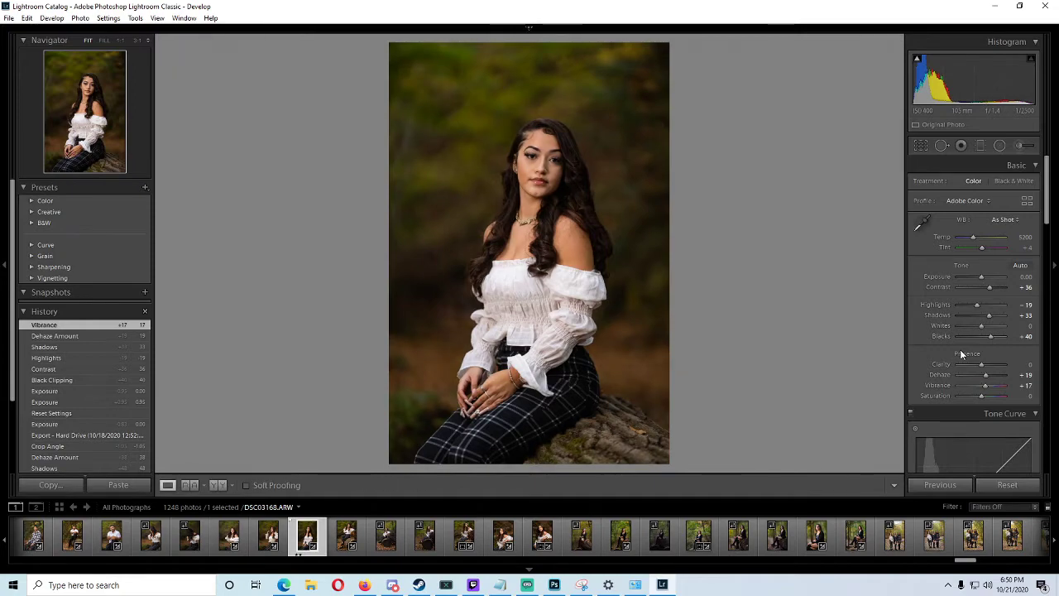
click(529, 302)
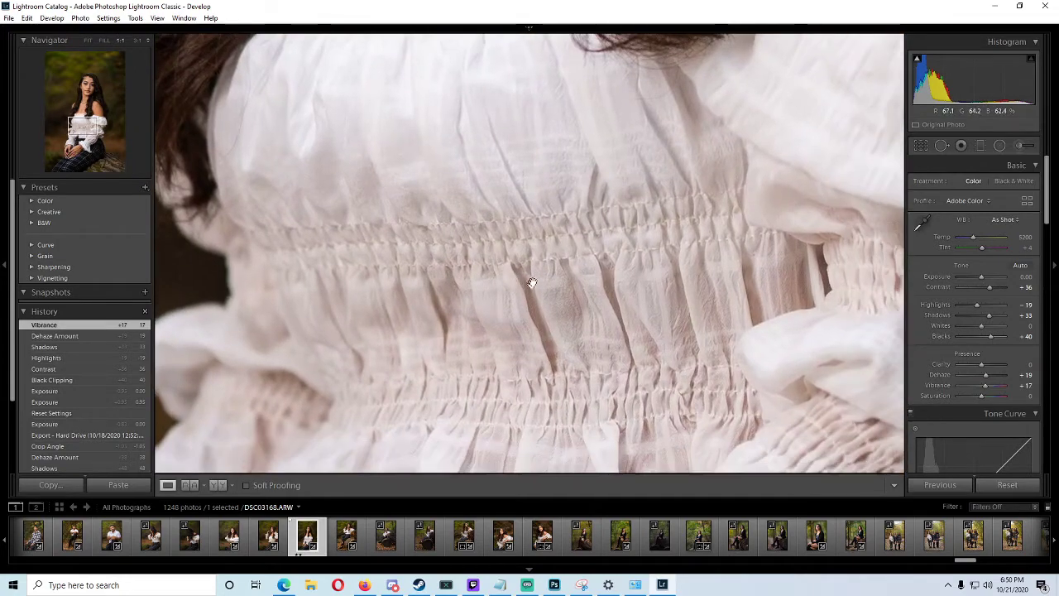
click(531, 283)
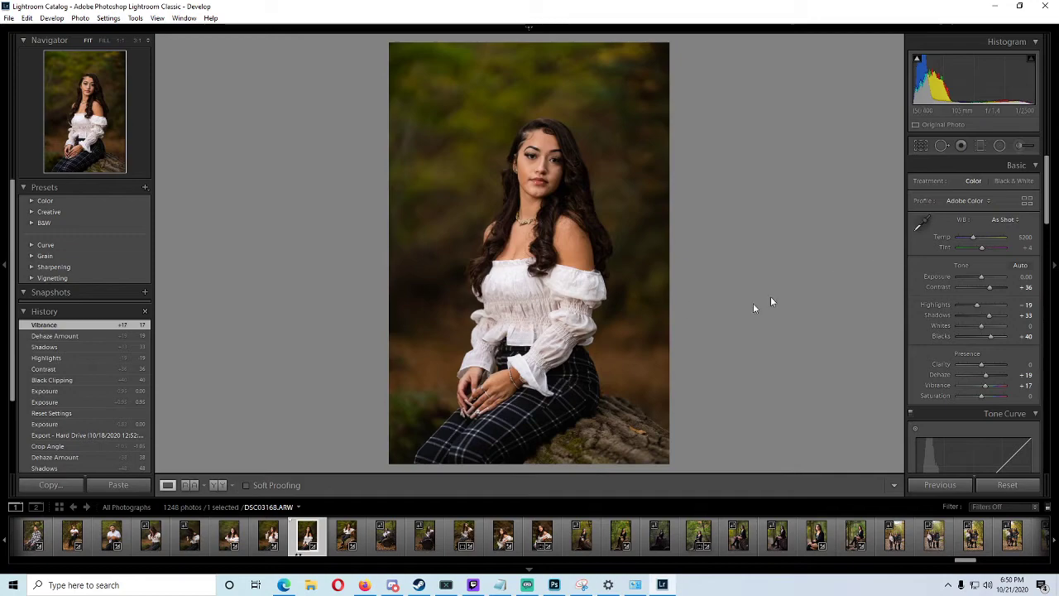
click(561, 339)
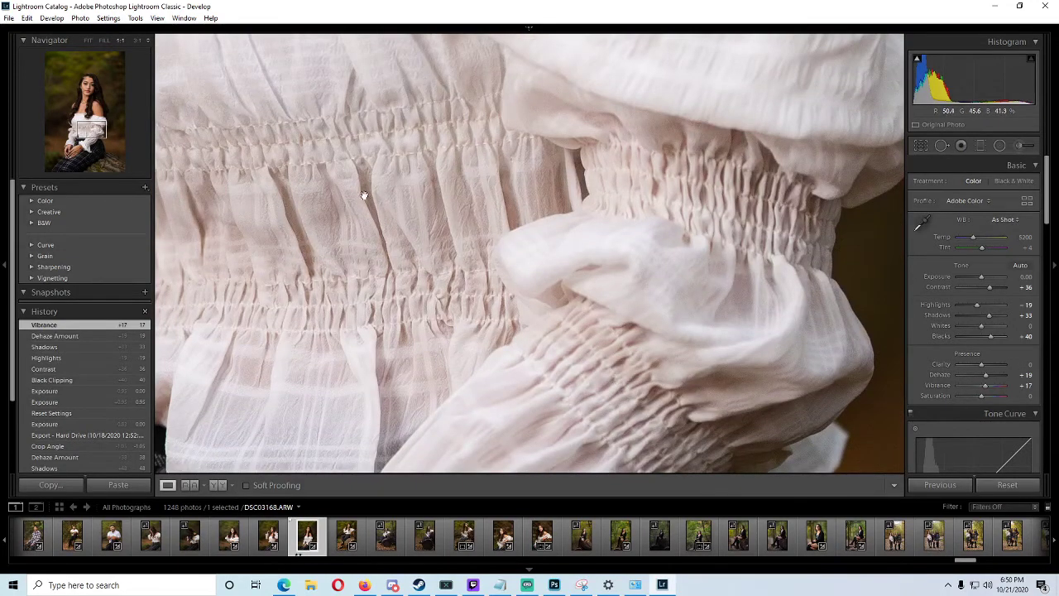
click(459, 275)
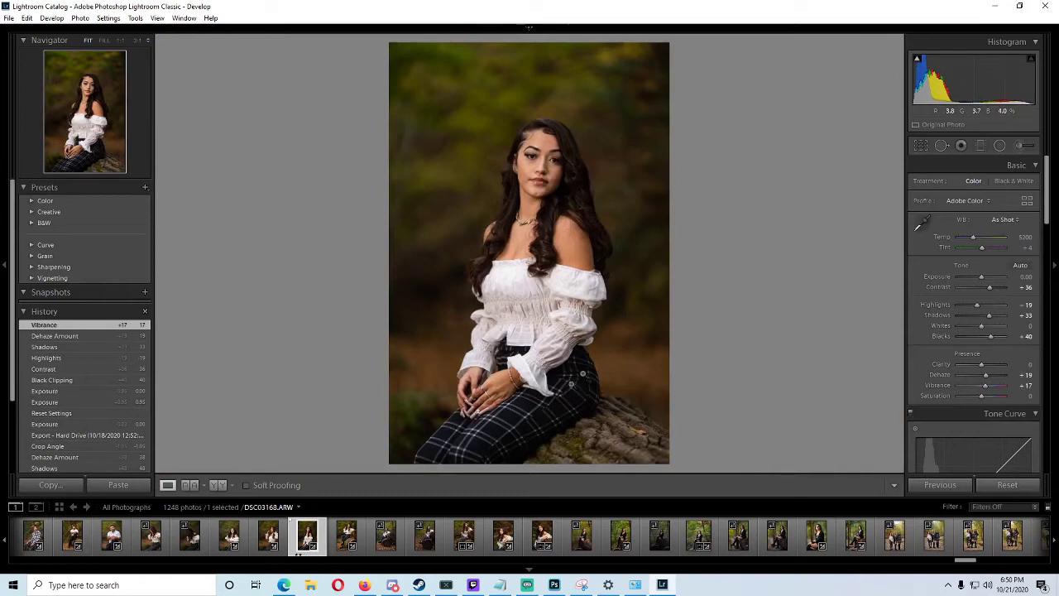
Set the Orange saturation to -9 in the HSL adjustments, judging the skin tone on the face up close
scroll(946, 382, down, 5)
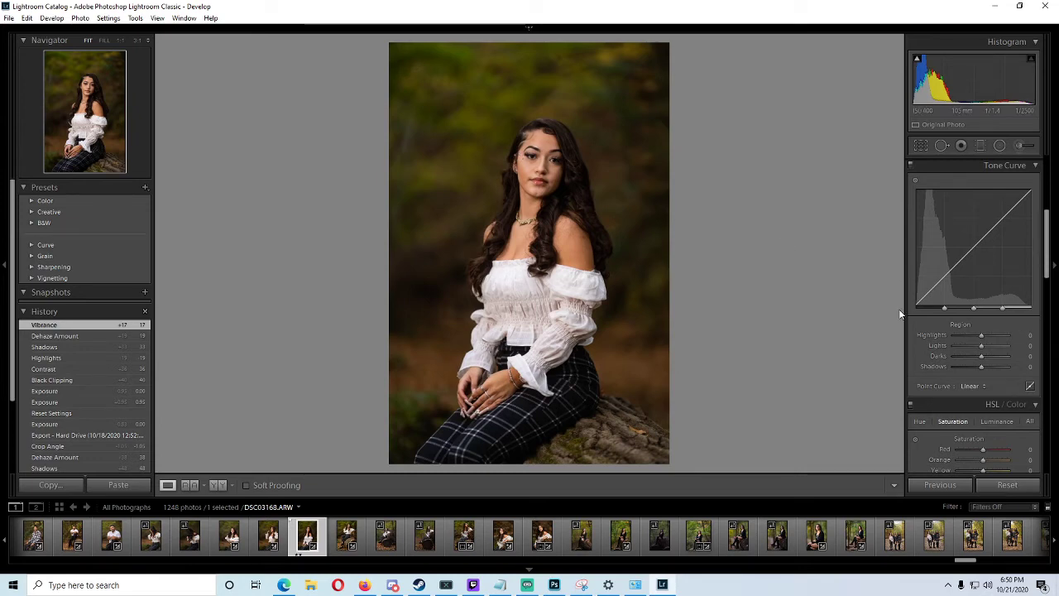
scroll(958, 382, down, 2)
scroll(958, 384, down, 1)
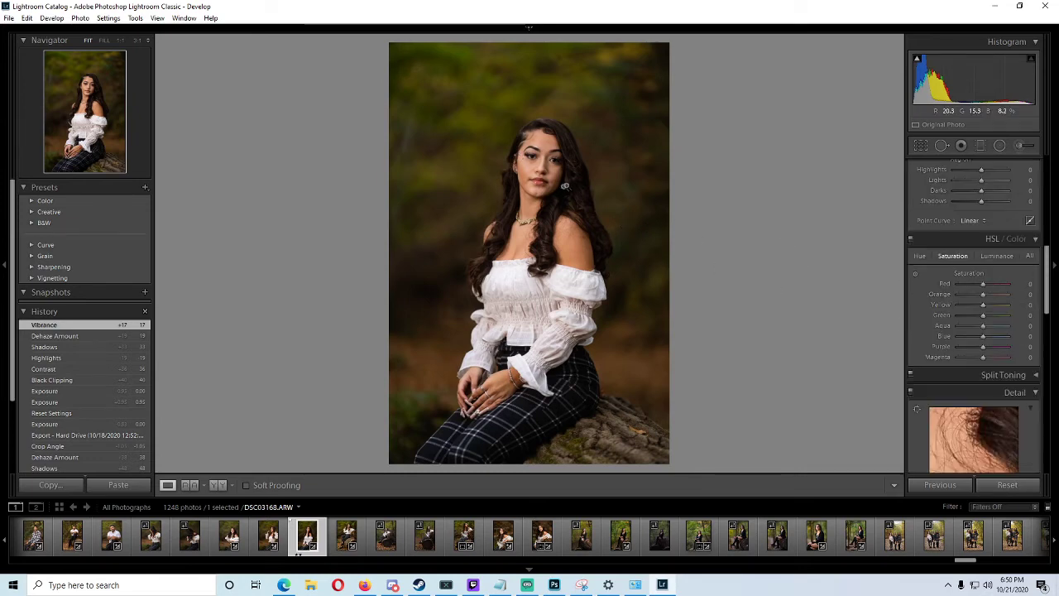
click(593, 186)
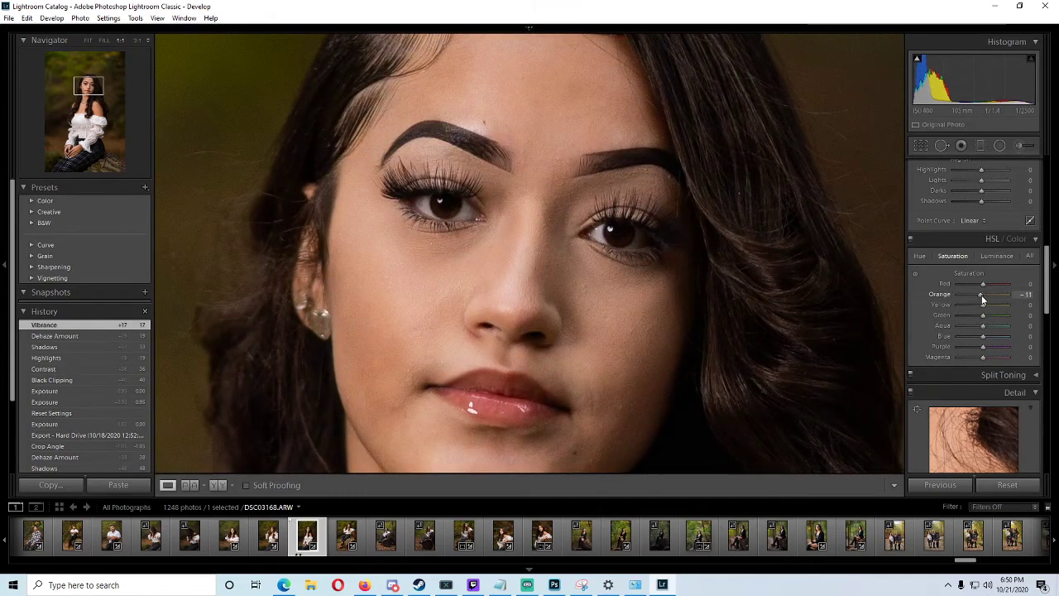
drag(981, 294, 961, 293)
click(558, 244)
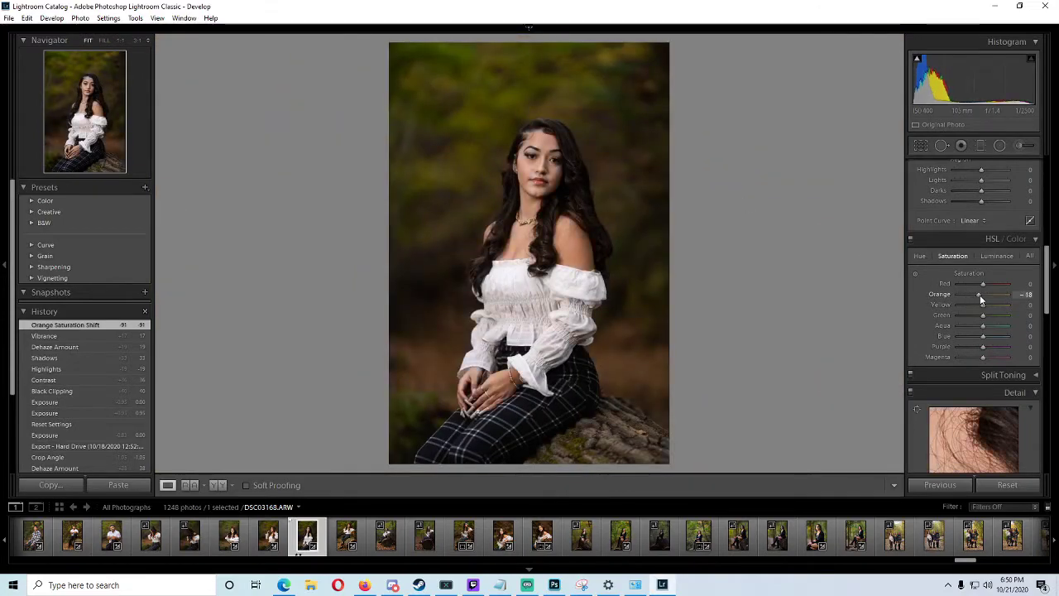
click(543, 177)
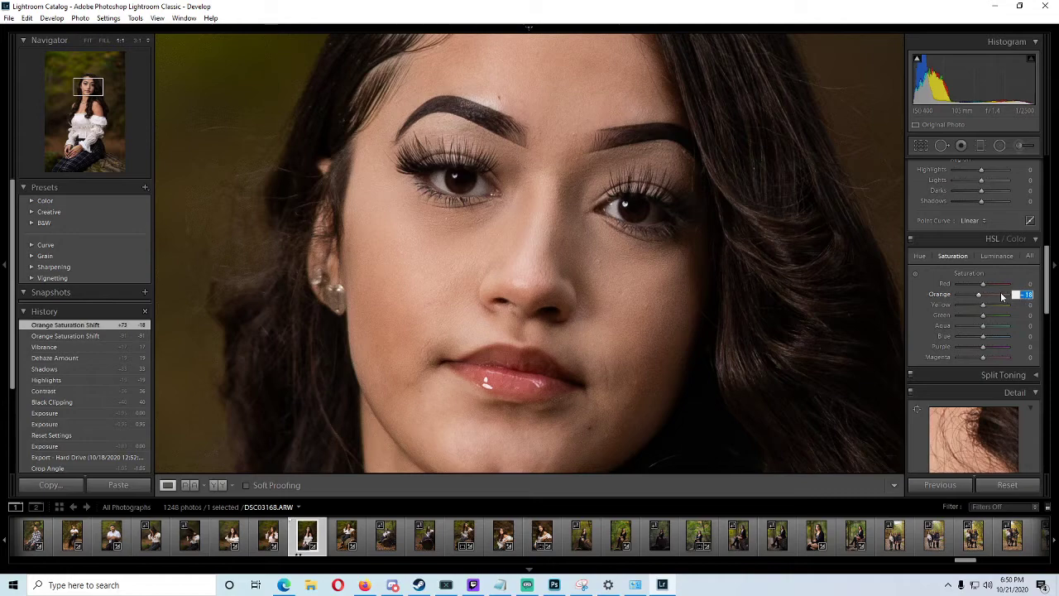
drag(983, 296, 978, 297)
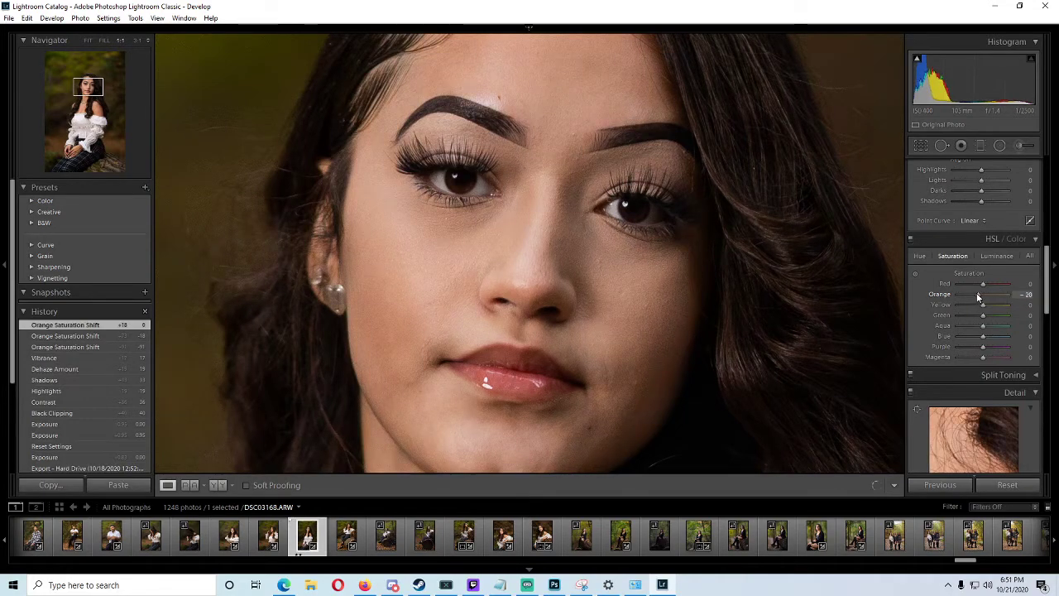
click(473, 253)
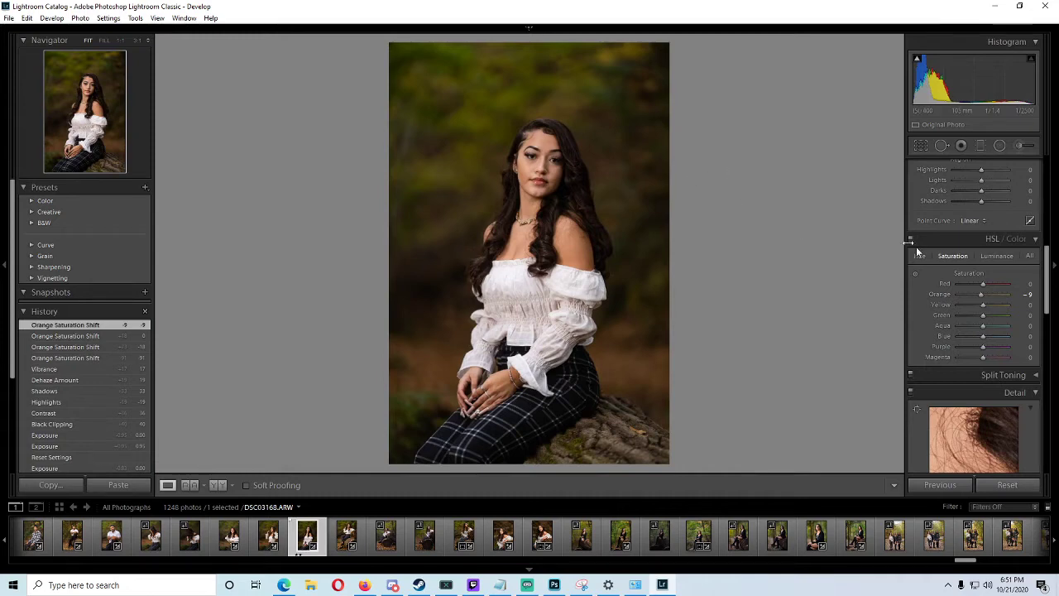
Set the Orange saturation to -7 in the HSL adjustments
click(1026, 295)
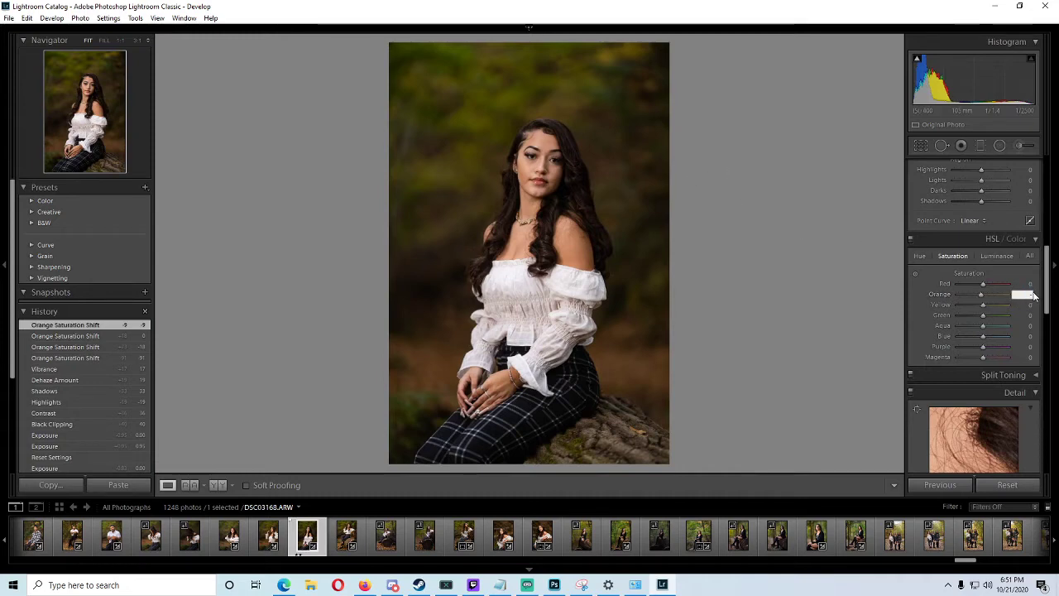
key(Return)
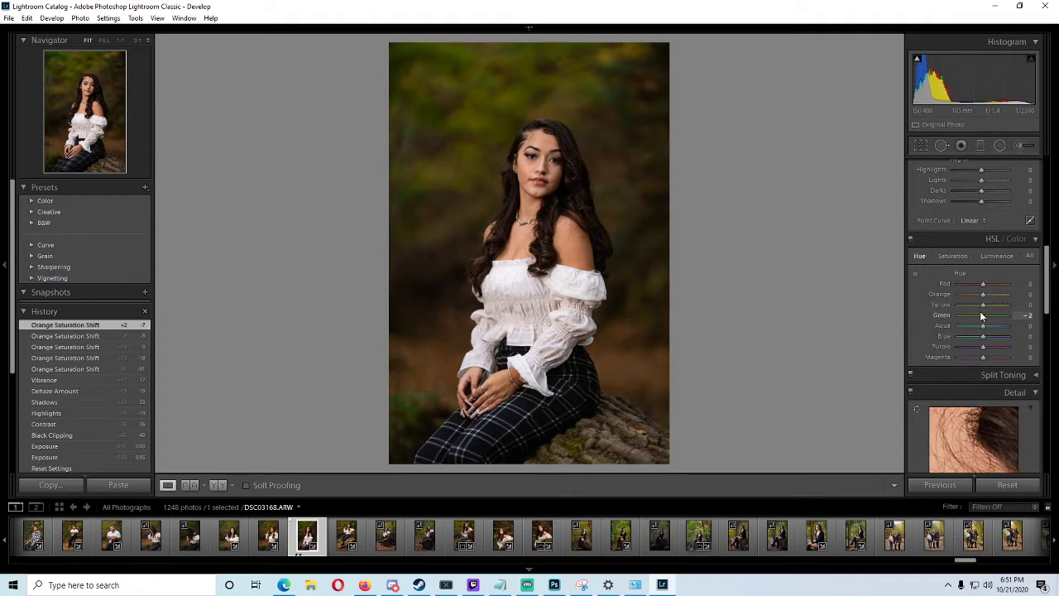
Shift the background foliage colors by setting the Green hue to -40 and the Yellow hue to +36
mouse_move(977, 314)
mouse_down()
mouse_move(1009, 315)
mouse_move(966, 315)
mouse_move(986, 304)
mouse_up()
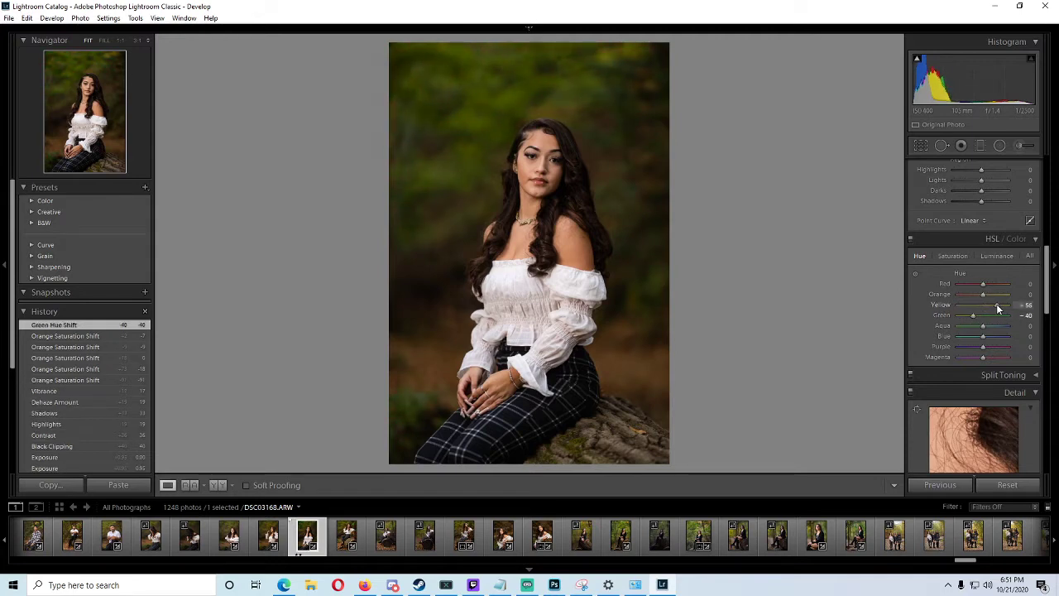
drag(975, 307, 991, 306)
drag(992, 304, 992, 304)
Set the HSL luminance to +49 for Green and +62 for Yellow, with Orange at 0
click(996, 256)
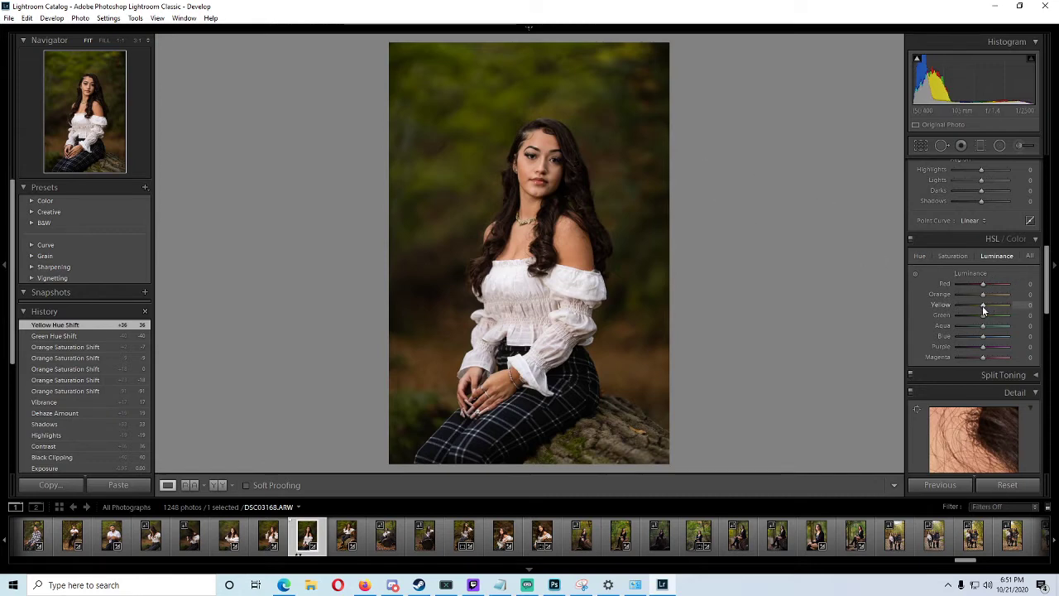
drag(983, 314, 988, 294)
click(1024, 294)
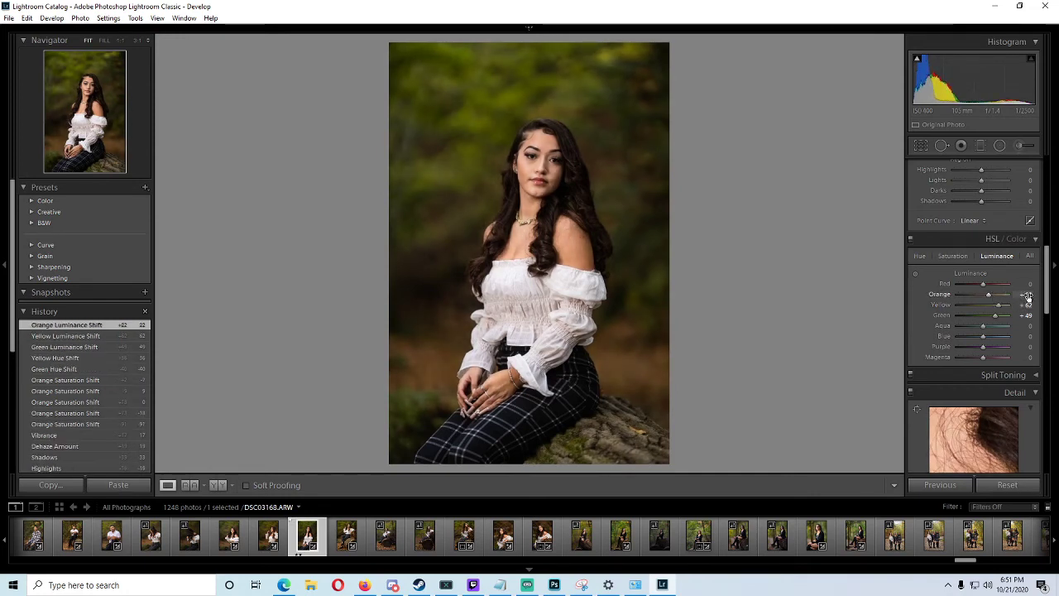
text(0)
key(Return)
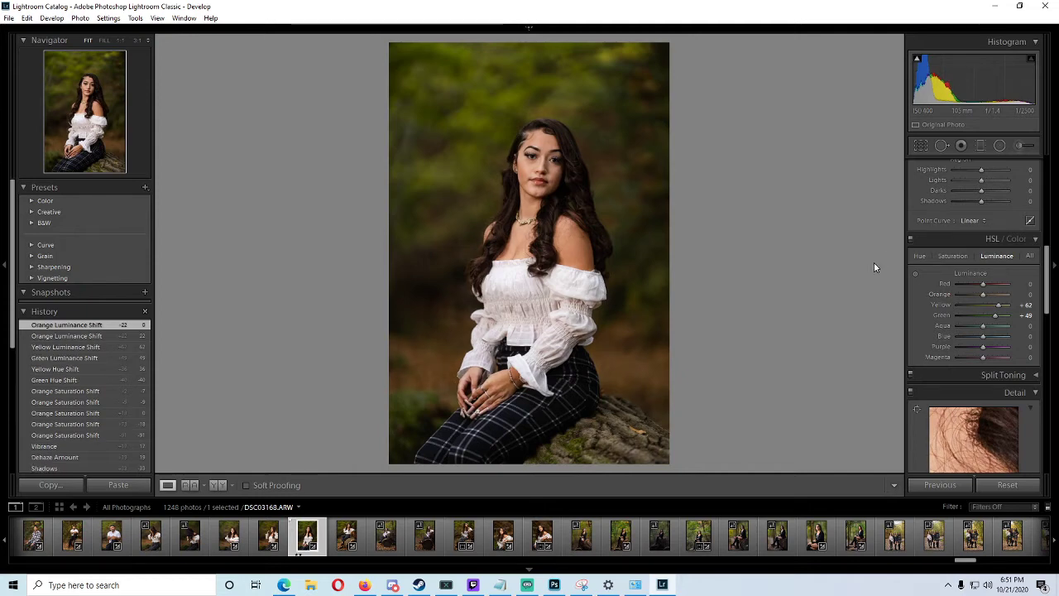
Compare the edit with the original photo, both in full view and up close on the face
key(backslash)
key(backslash)
key(backslash)
key(backslash)
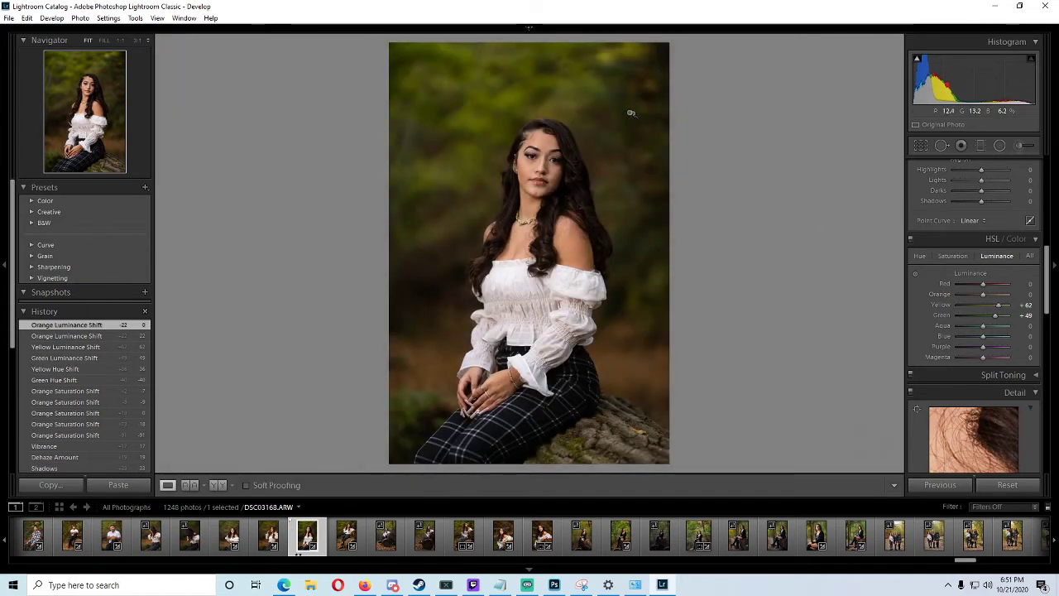
key(backslash)
key(backslash)
click(537, 152)
key(backslash)
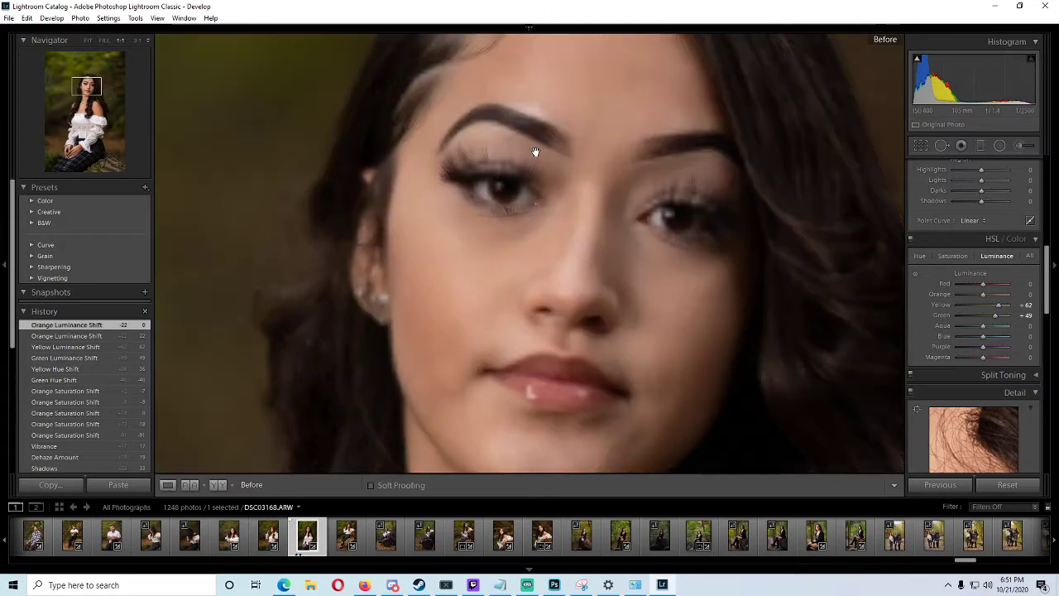
key(backslash)
click(536, 152)
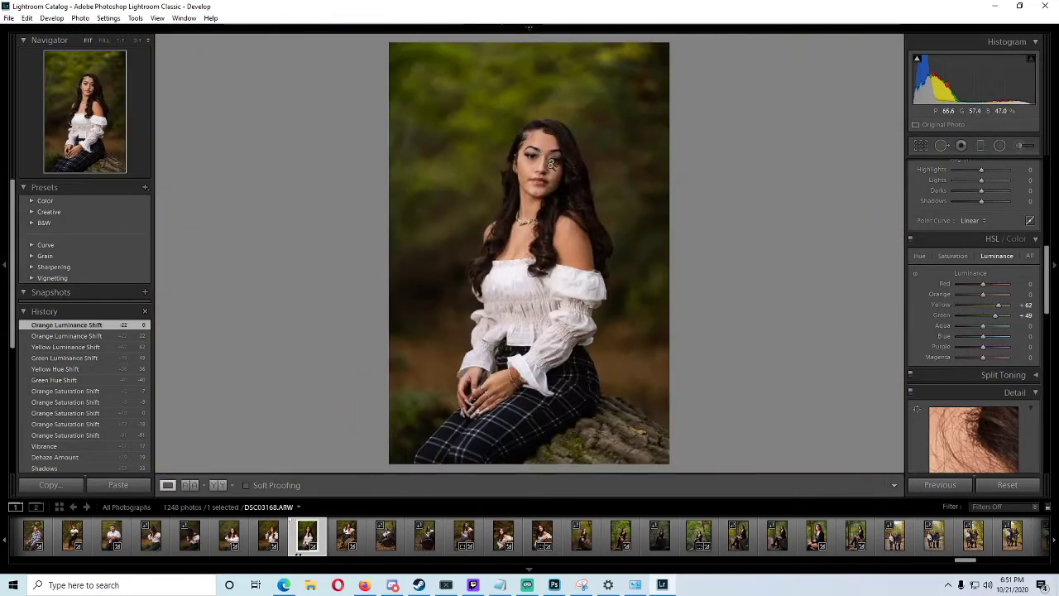
key(backslash)
key(backslash)
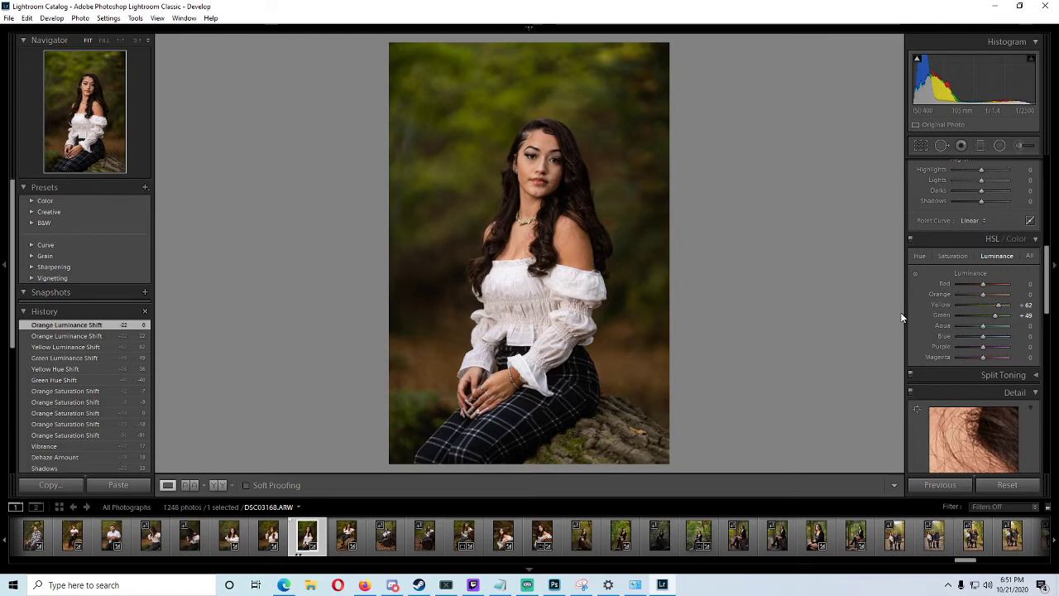
Examine the edges of the hair, shoulders and blouse at 1:1 for color fringing
scroll(951, 331, down, 5)
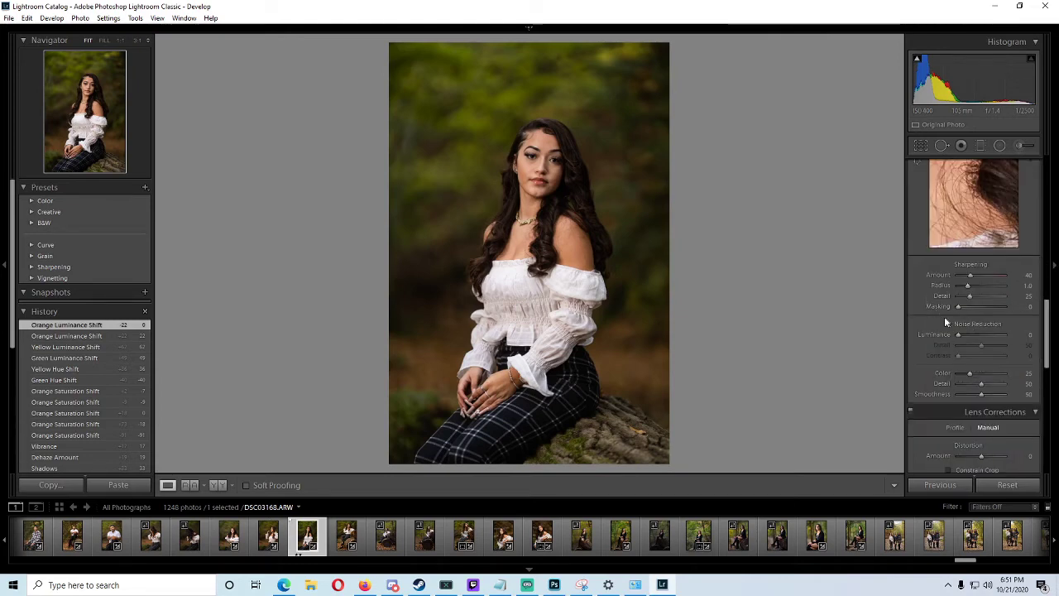
click(656, 186)
drag(615, 108, 555, 224)
click(556, 224)
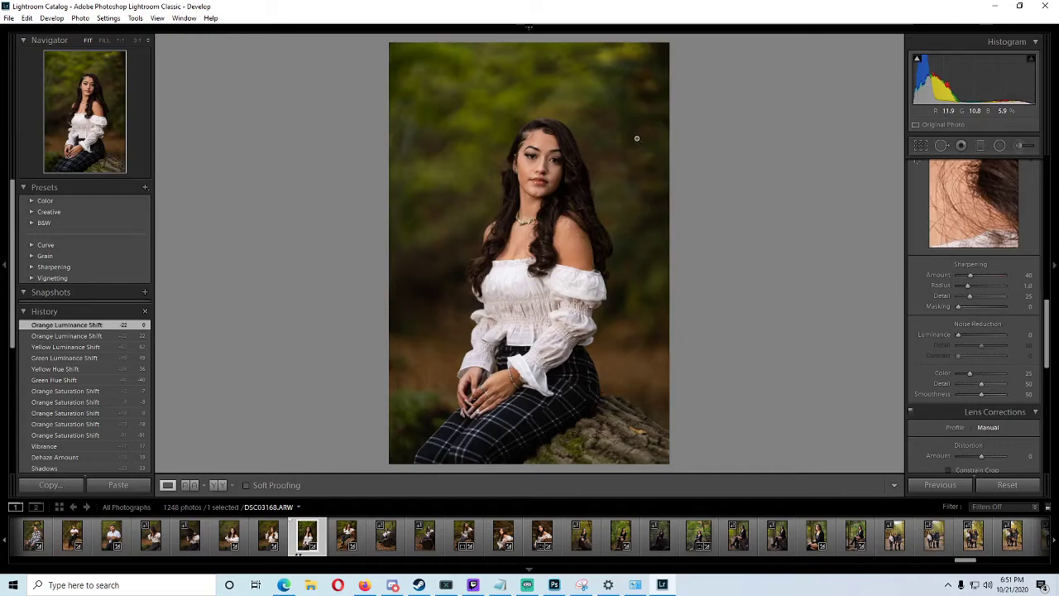
drag(636, 138, 621, 201)
scroll(984, 348, down, 5)
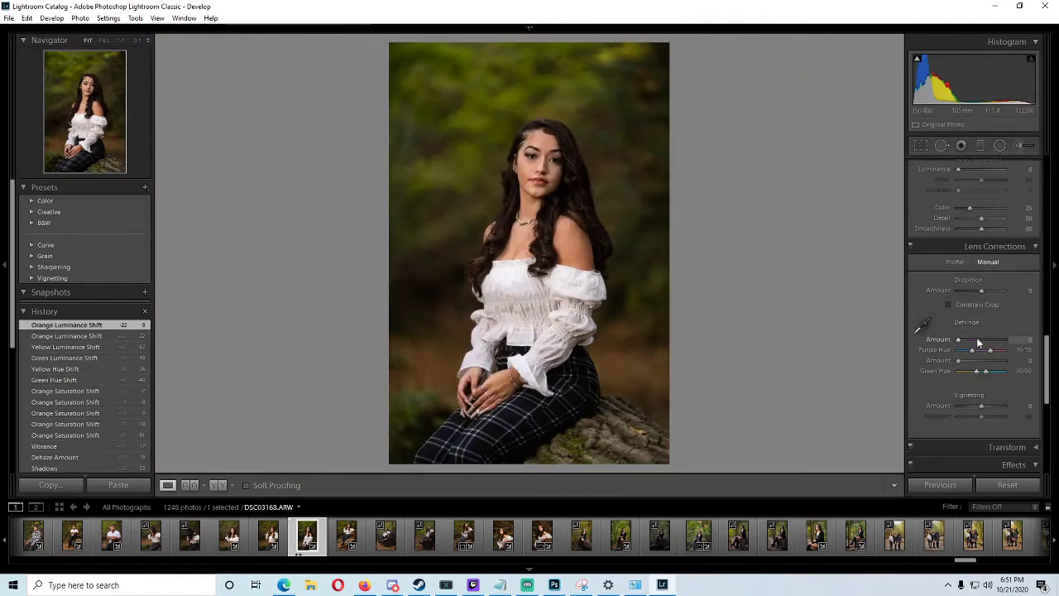
scroll(978, 342, up, 2)
drag(588, 267, 622, 418)
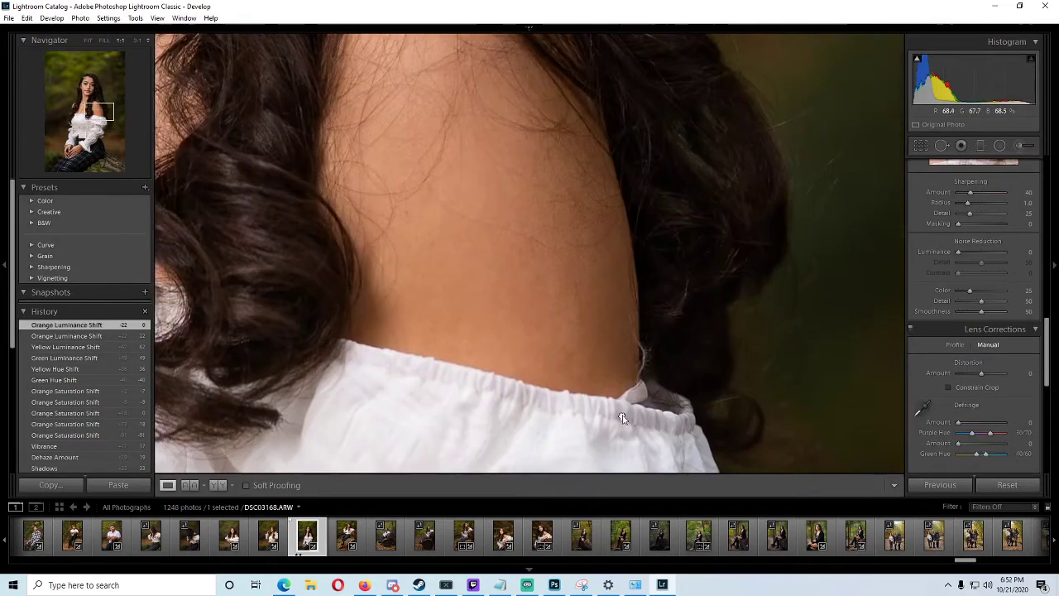
drag(484, 246, 889, 331)
drag(339, 225, 582, 221)
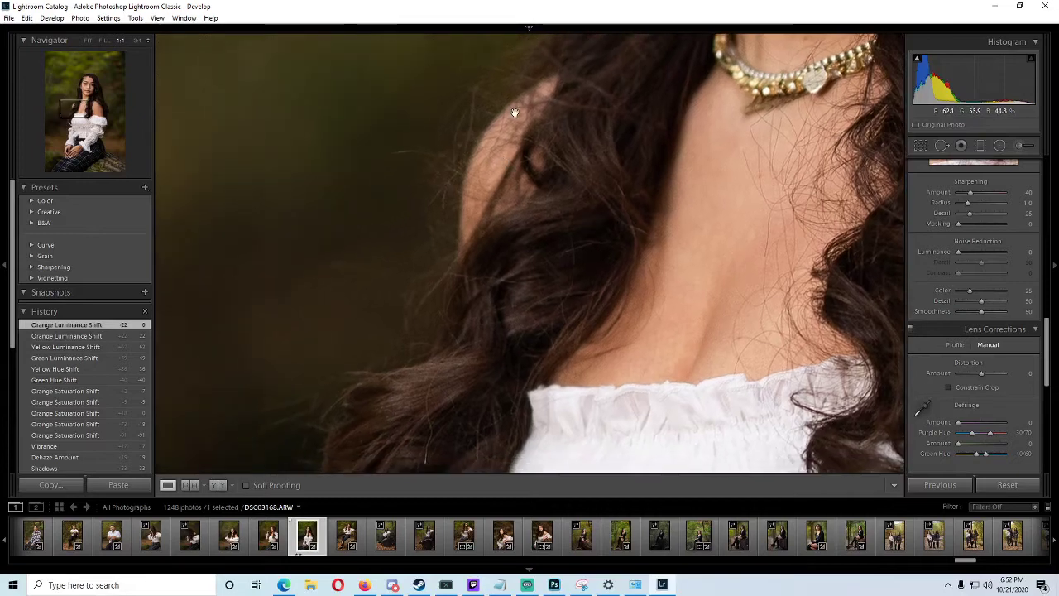
Set the green Defringe amount to 4 with a Green Hue range of 21/60, and check the trousers and log up close
mouse_move(957, 445)
mouse_down()
mouse_move(983, 444)
mouse_move(961, 452)
mouse_move(981, 443)
mouse_move(969, 441)
mouse_move(967, 452)
mouse_move(966, 442)
mouse_up()
click(687, 213)
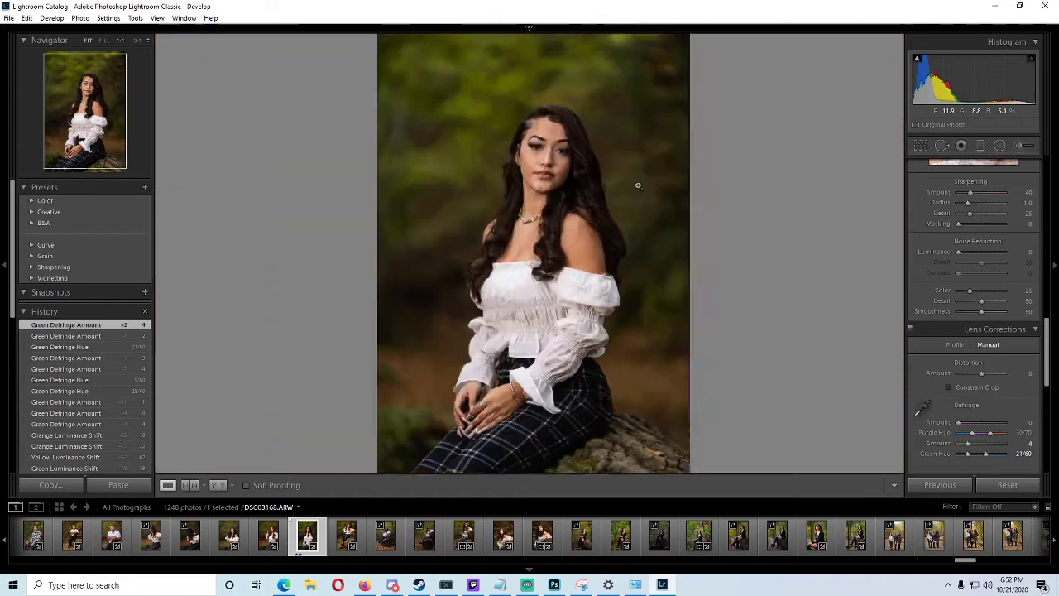
click(608, 444)
drag(564, 297, 612, 342)
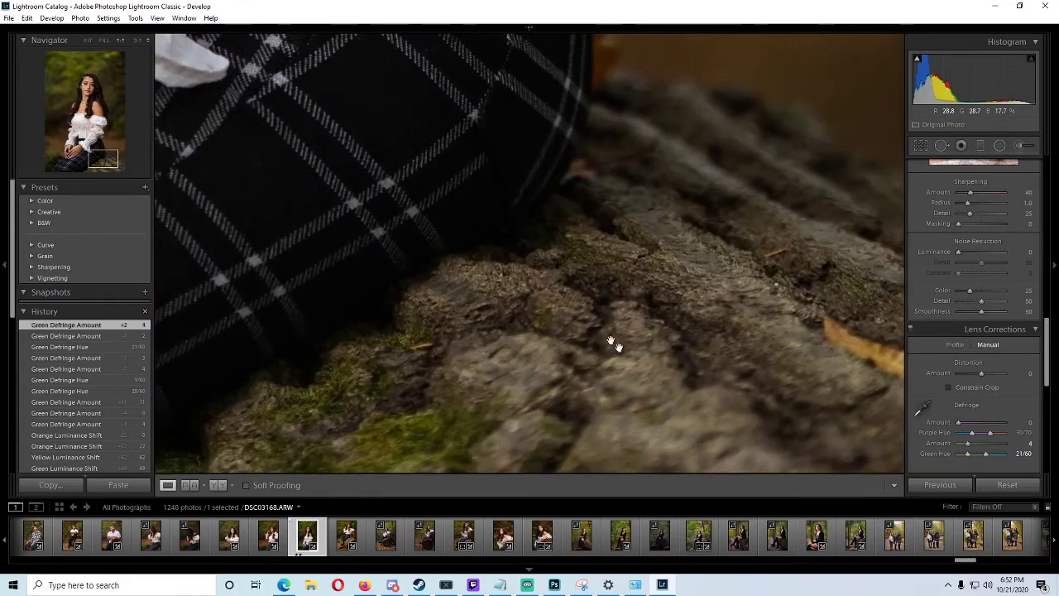
drag(490, 252, 546, 190)
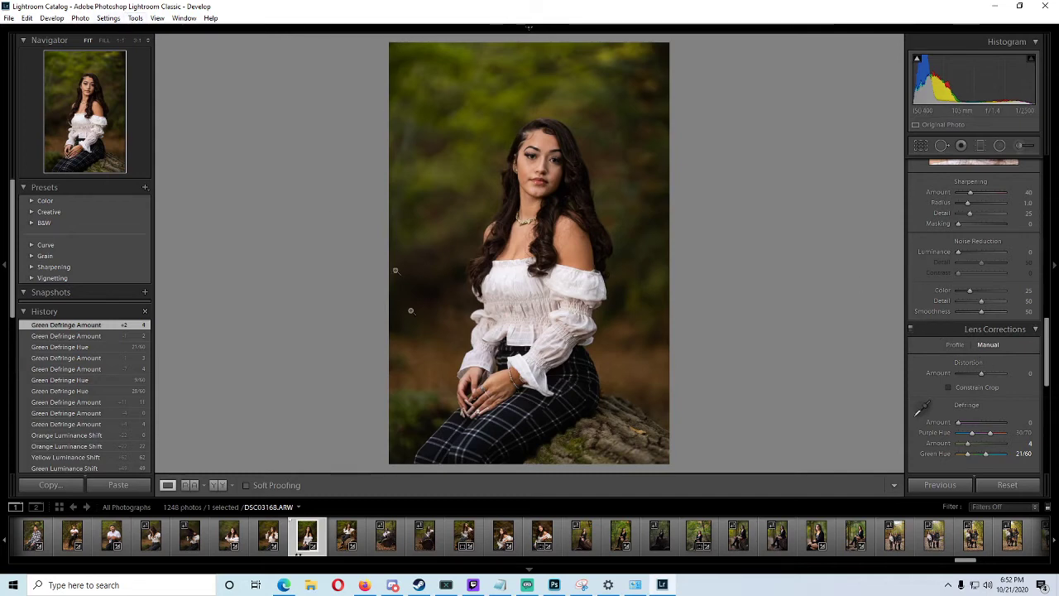
Open the photo for editing in Adobe Photoshop 2020
right_click(457, 308)
mouse_move(488, 337)
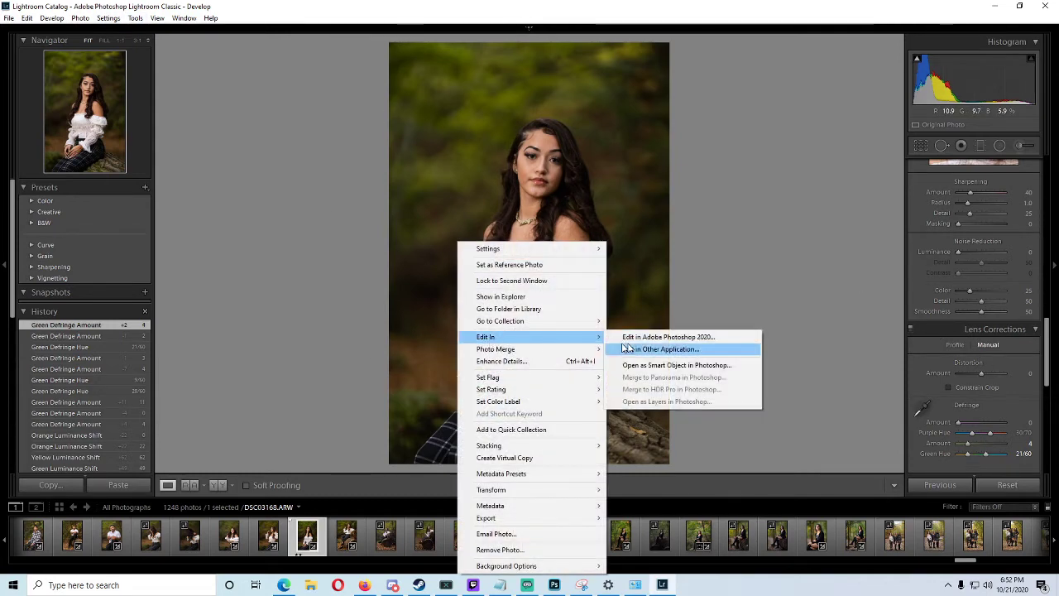
click(652, 340)
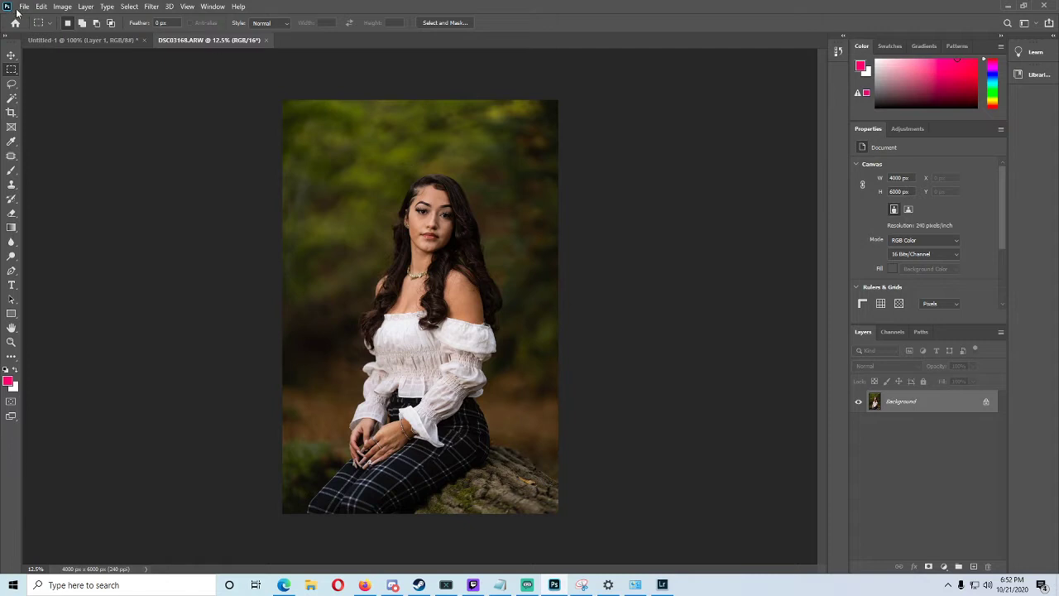
Open the Camera Raw filter and prepare an Adjustment Brush with Texture at -25 for the face
click(151, 7)
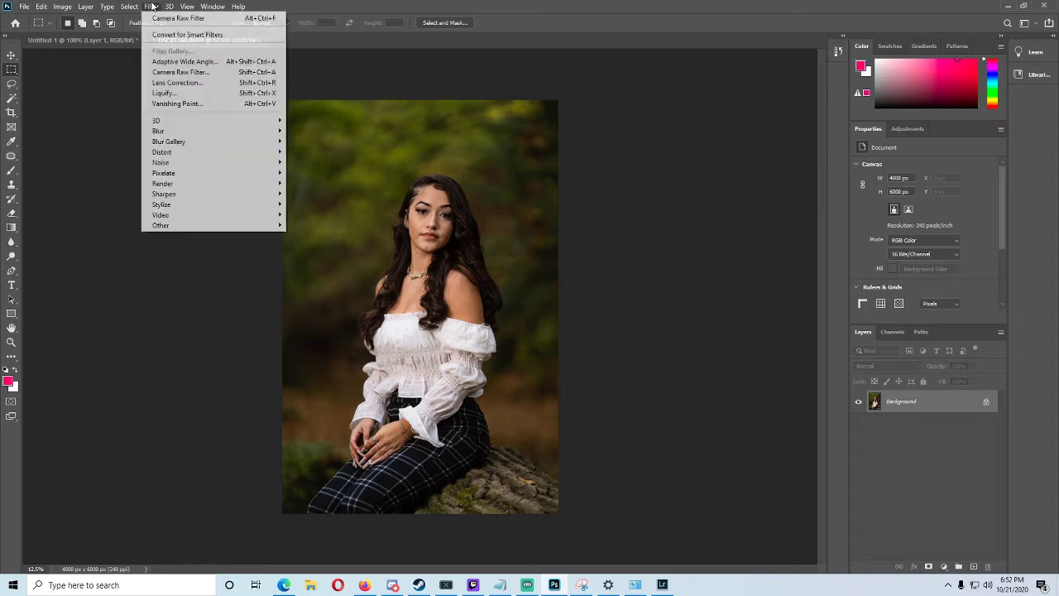
click(173, 73)
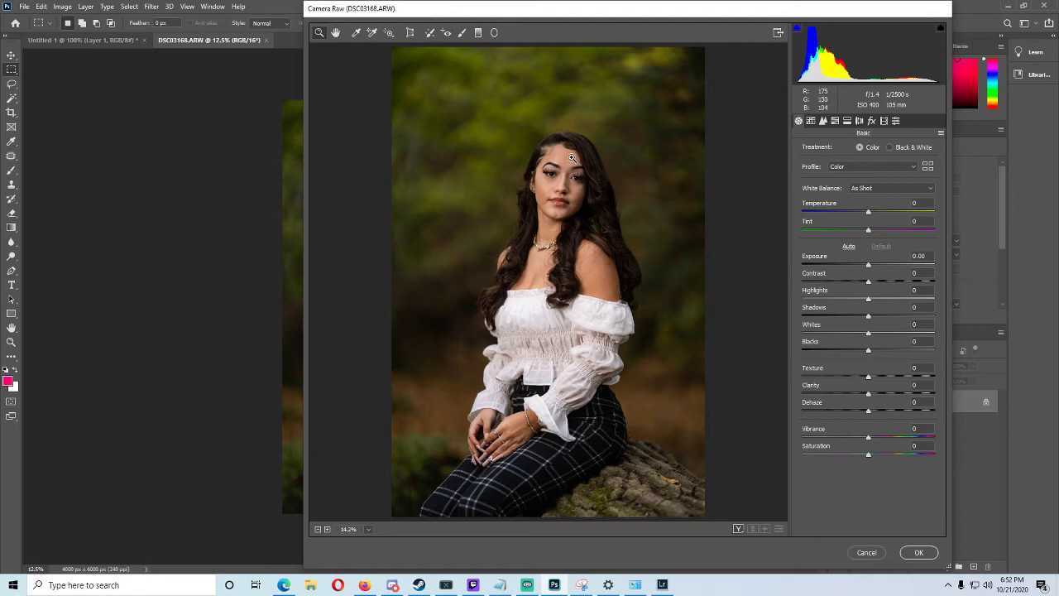
scroll(565, 178, up, 10)
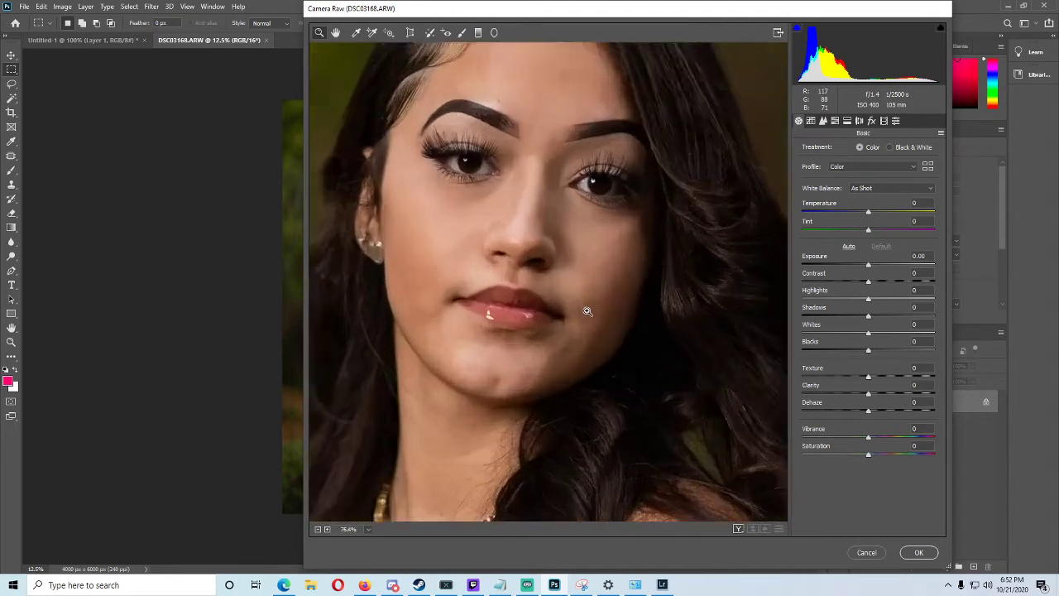
scroll(559, 252, down, 3)
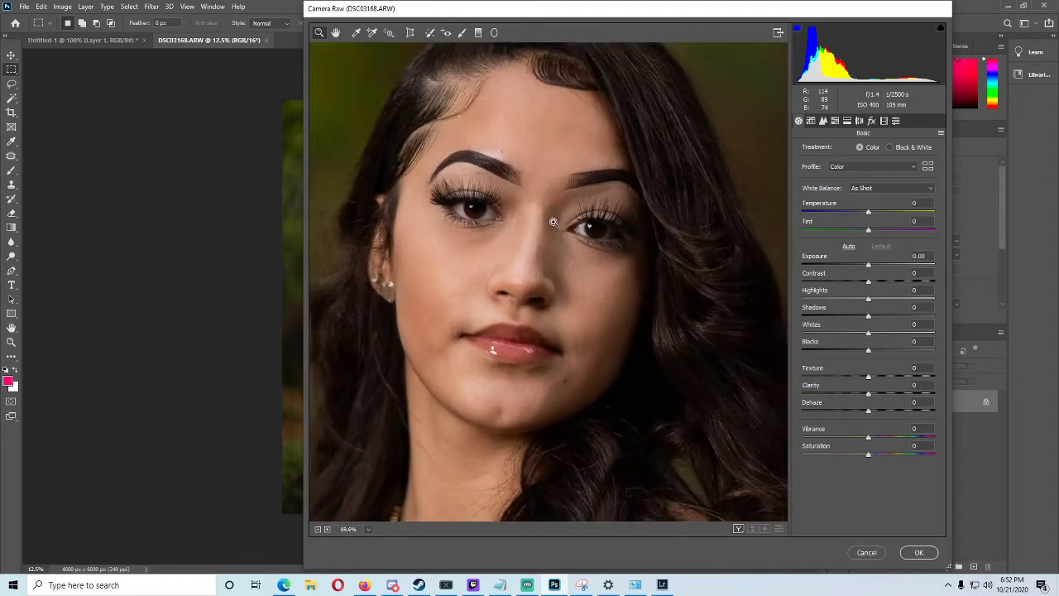
click(461, 32)
click(799, 307)
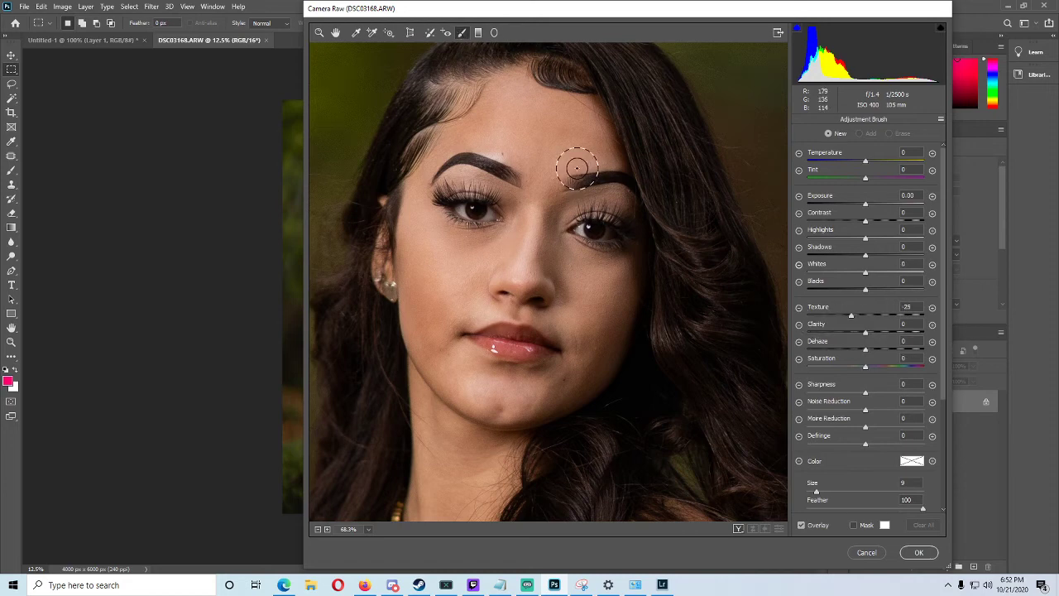
Try to smooth the facial skin with a size 7 Adjustment Brush at Texture -25
scroll(529, 221, down, 2)
mouse_move(529, 220)
mouse_down()
mouse_move(518, 301)
mouse_move(538, 257)
mouse_move(597, 319)
mouse_move(577, 291)
mouse_move(606, 373)
mouse_move(550, 391)
mouse_move(459, 389)
mouse_move(424, 307)
mouse_move(470, 315)
mouse_move(432, 300)
mouse_move(423, 243)
mouse_move(462, 139)
mouse_move(551, 85)
mouse_move(504, 117)
mouse_move(605, 152)
mouse_move(471, 144)
mouse_move(419, 191)
mouse_move(440, 270)
mouse_move(420, 225)
mouse_move(492, 180)
mouse_up()
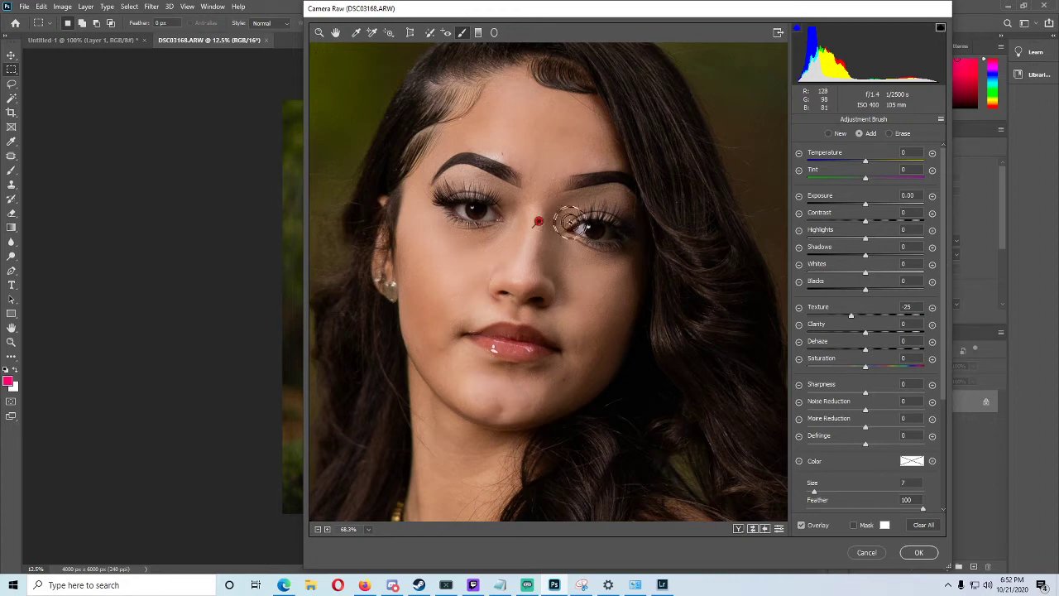
key(Delete)
key(ctrl+z)
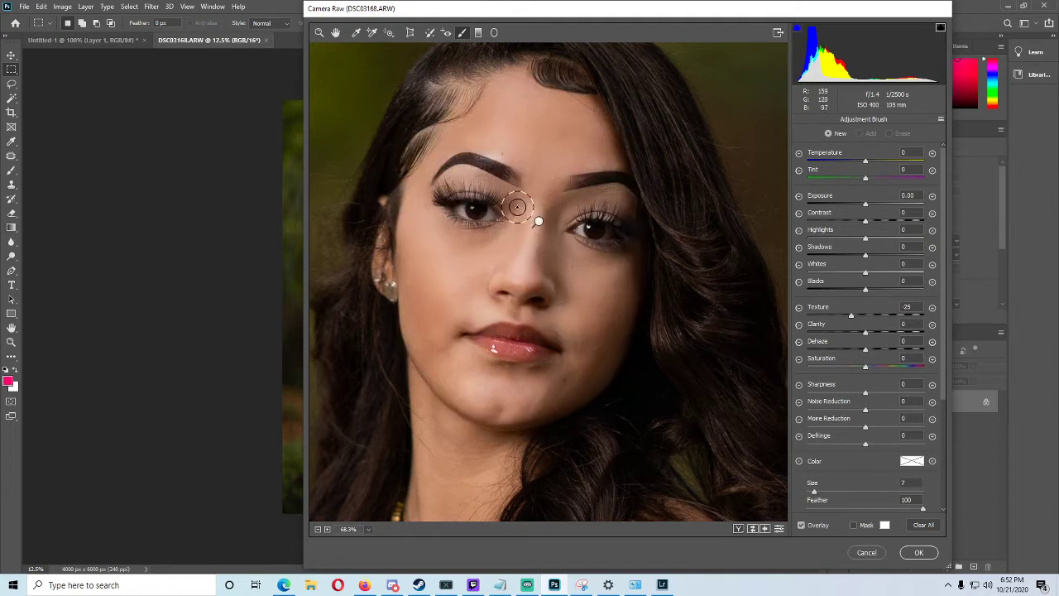
click(535, 220)
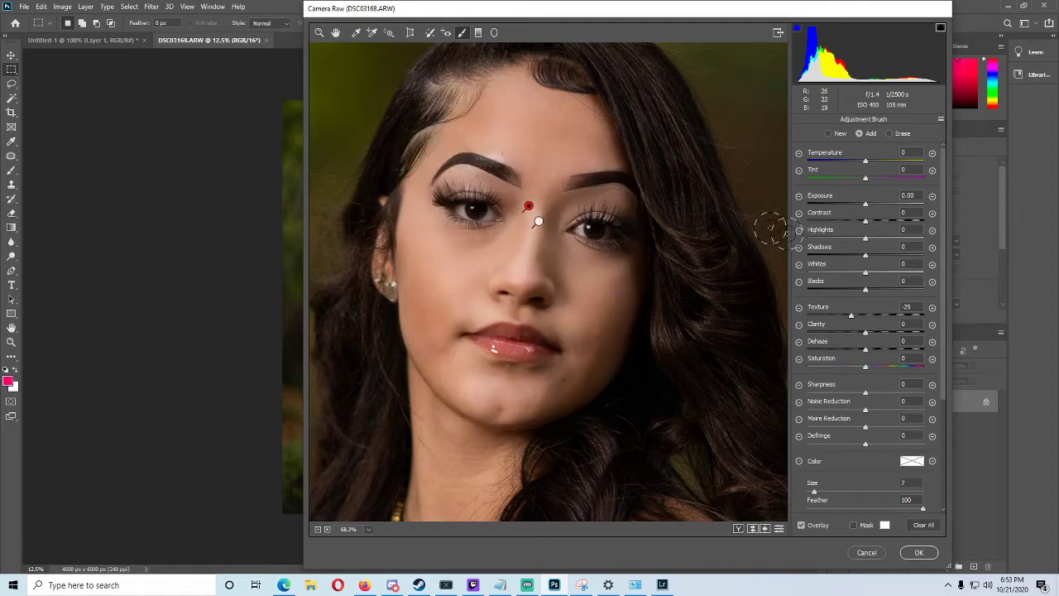
Brush the facial skin with Texture at -36 and Clarity at -7, and apply the Camera Raw filter
drag(849, 311, 846, 311)
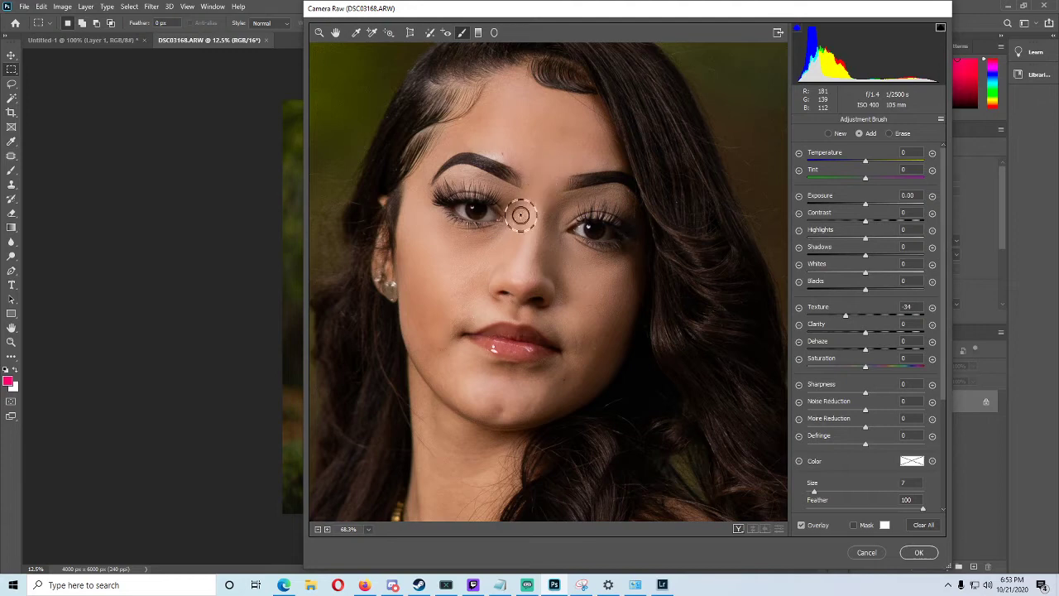
click(545, 192)
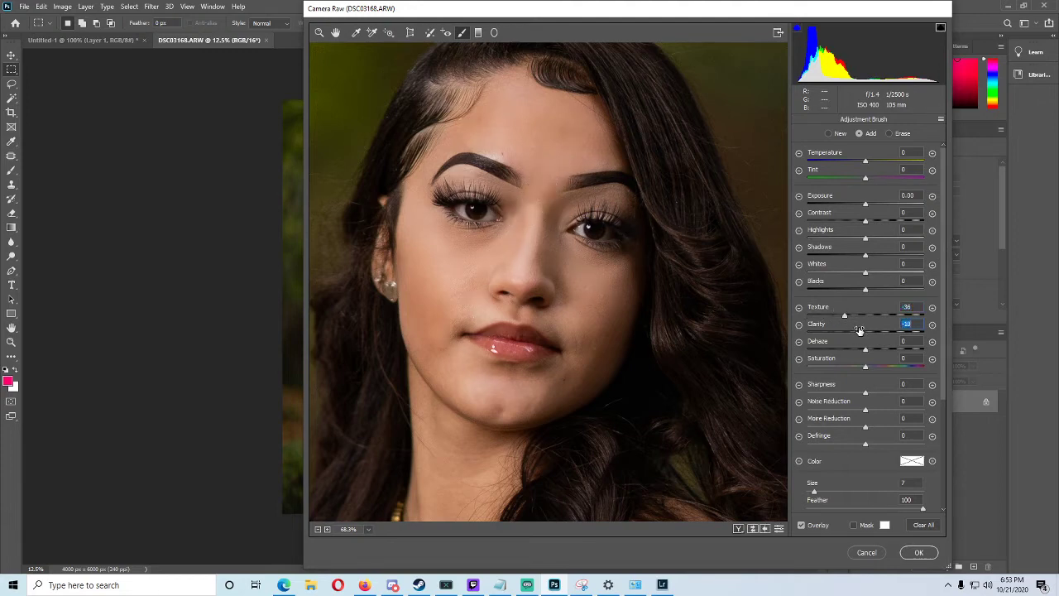
click(918, 551)
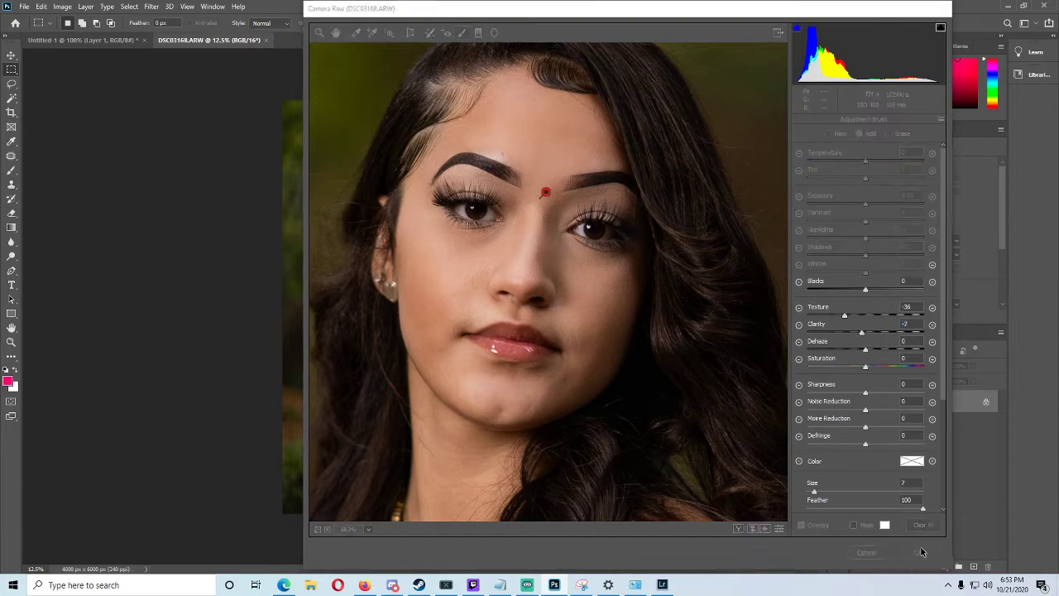
Patch the small blemishes above the left eyebrow and on the nose bridge, and a spot in the hair beside the face
click(10, 342)
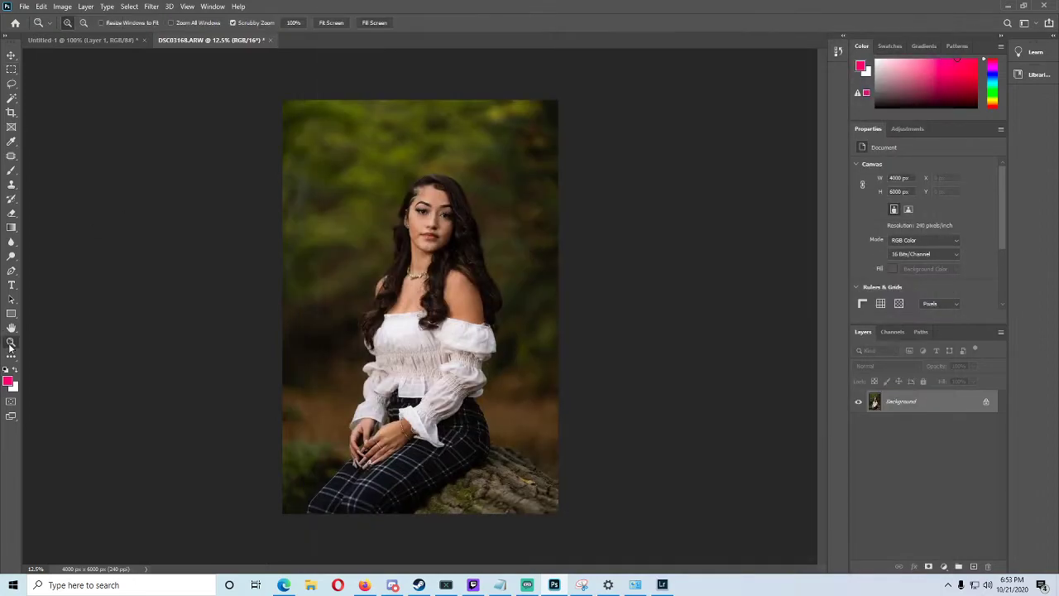
drag(429, 194, 365, 242)
click(11, 155)
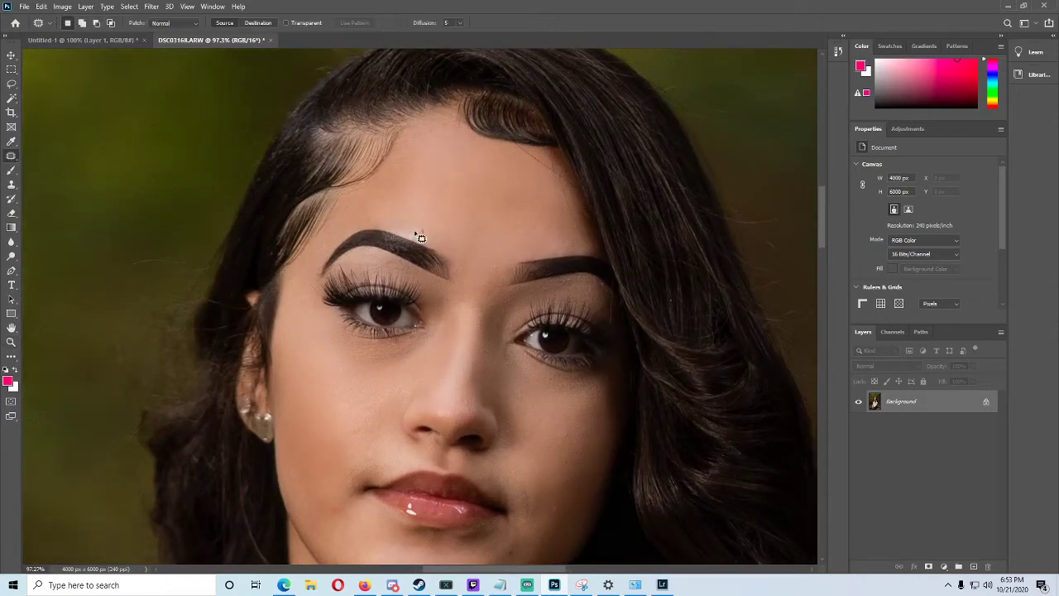
scroll(471, 228, down, 2)
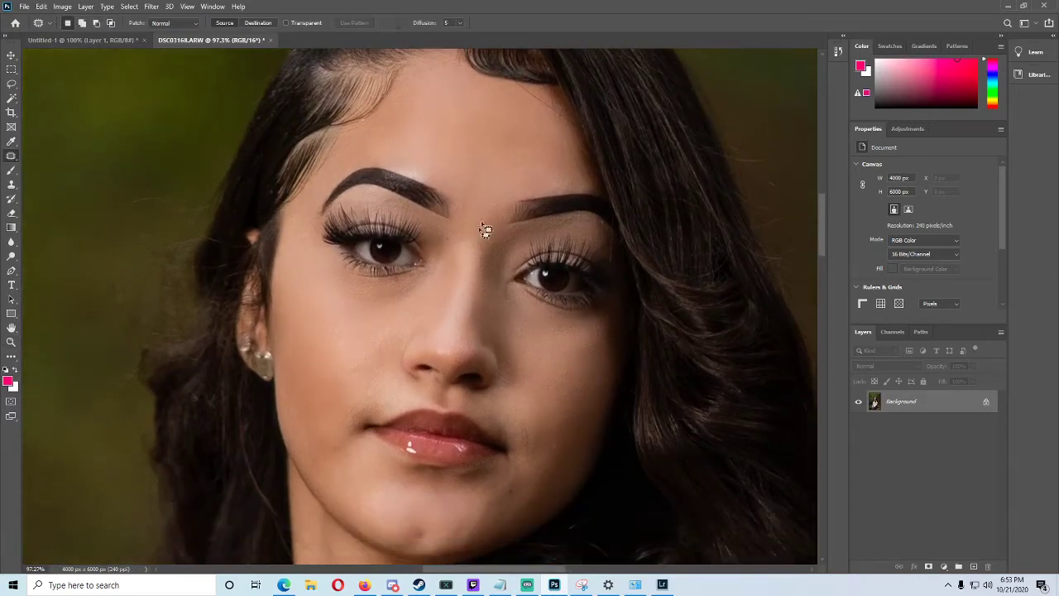
scroll(496, 211, down, 1)
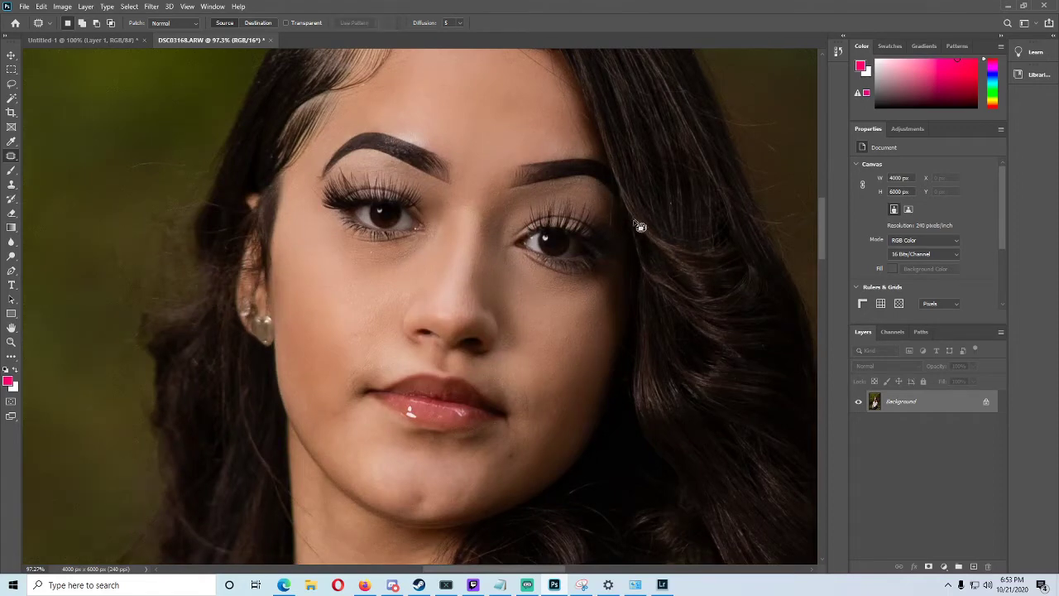
scroll(645, 215, down, 1)
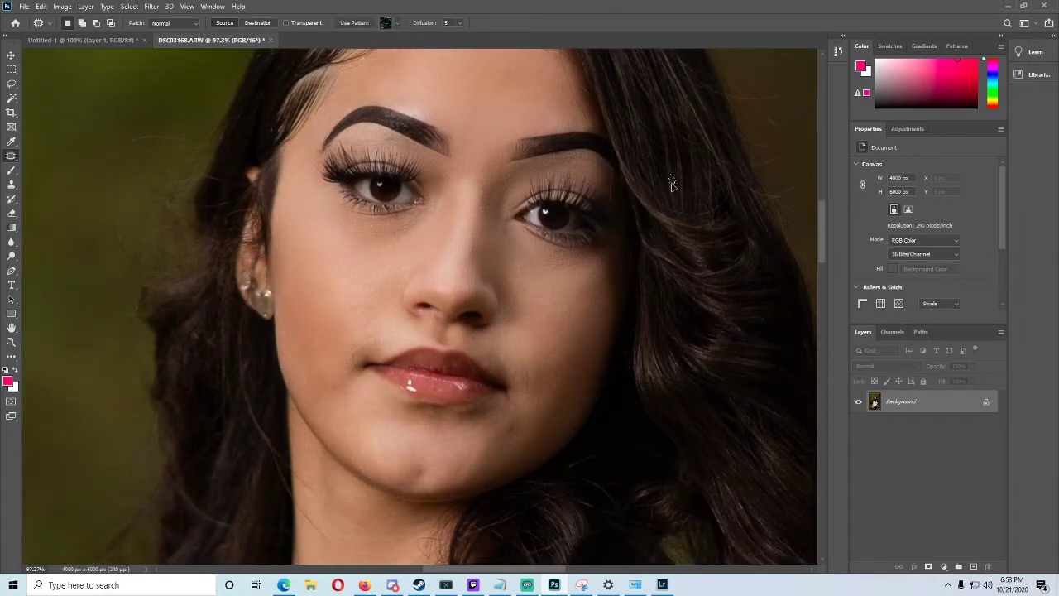
Patch out the flyaway hairs against the background on the right side of the head
scroll(674, 192, up, 2)
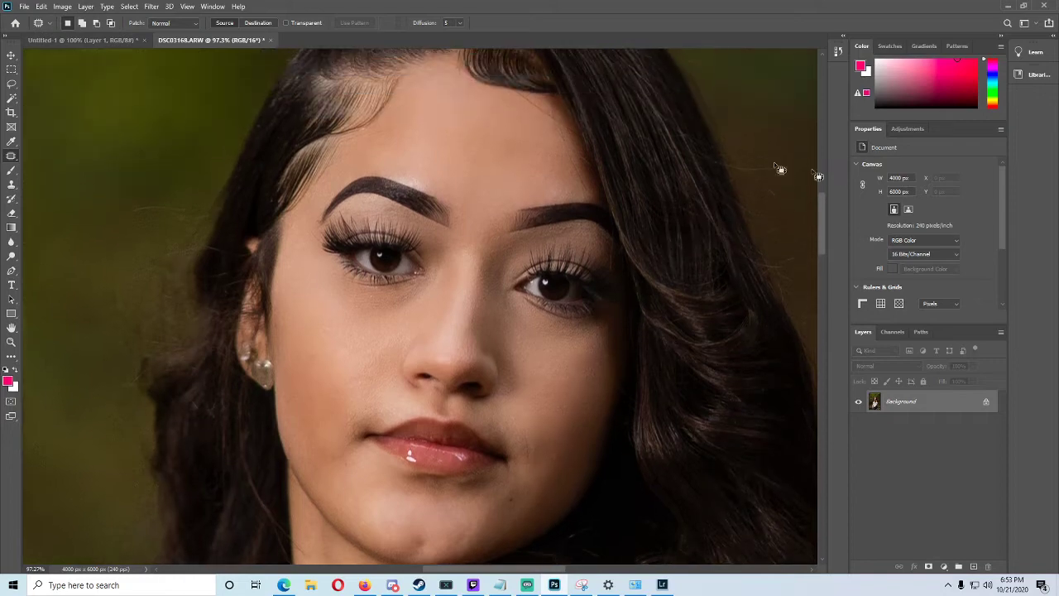
mouse_move(757, 181)
mouse_down()
mouse_move(774, 167)
mouse_move(751, 149)
mouse_up()
key(ctrl+d)
drag(805, 218, 782, 194)
Patch out the small mole on the chin below the right corner of the mouth
scroll(742, 189, down, 5)
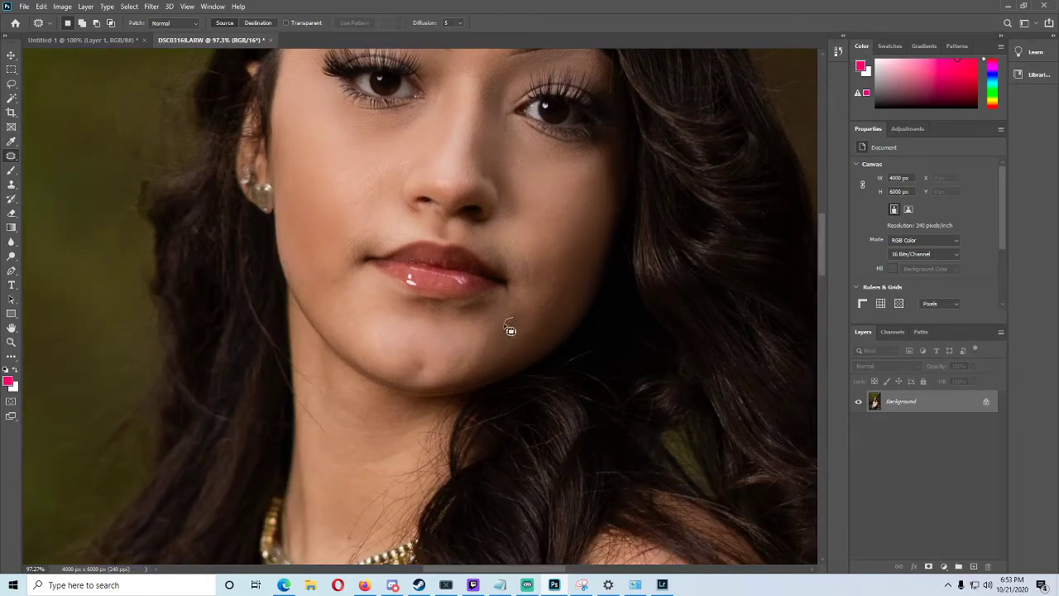
scroll(345, 317, up, 1)
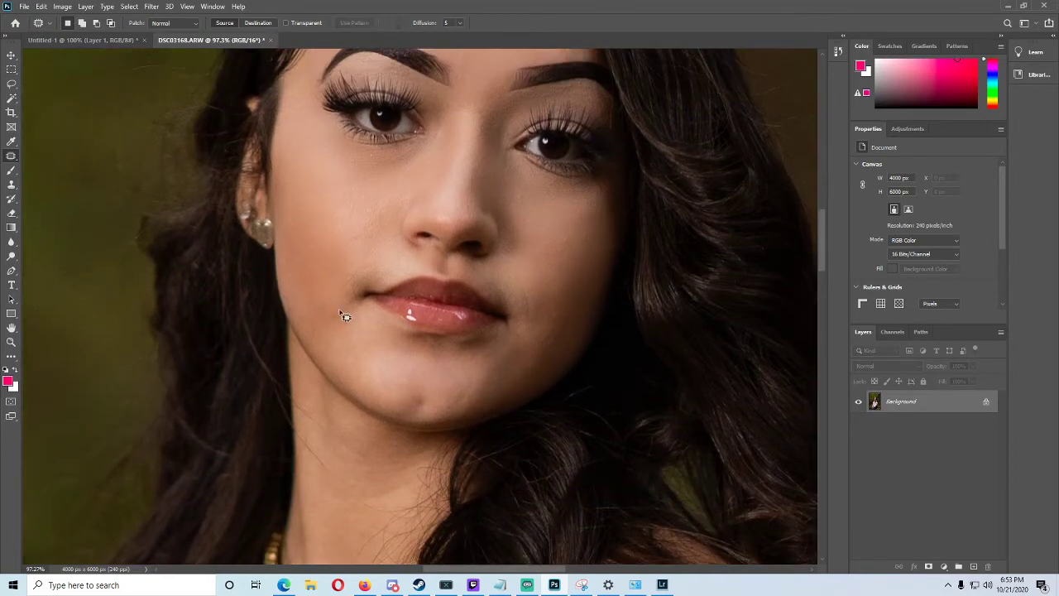
Try to patch out the small upper white highlight on the lower lip with nearby lip texture
click(11, 342)
click(343, 317)
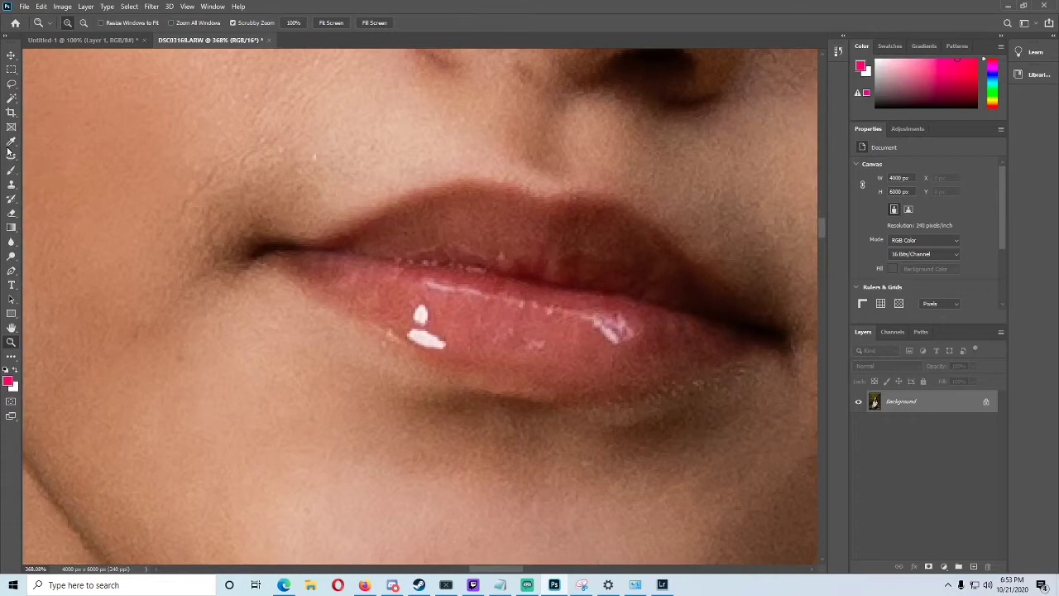
click(11, 154)
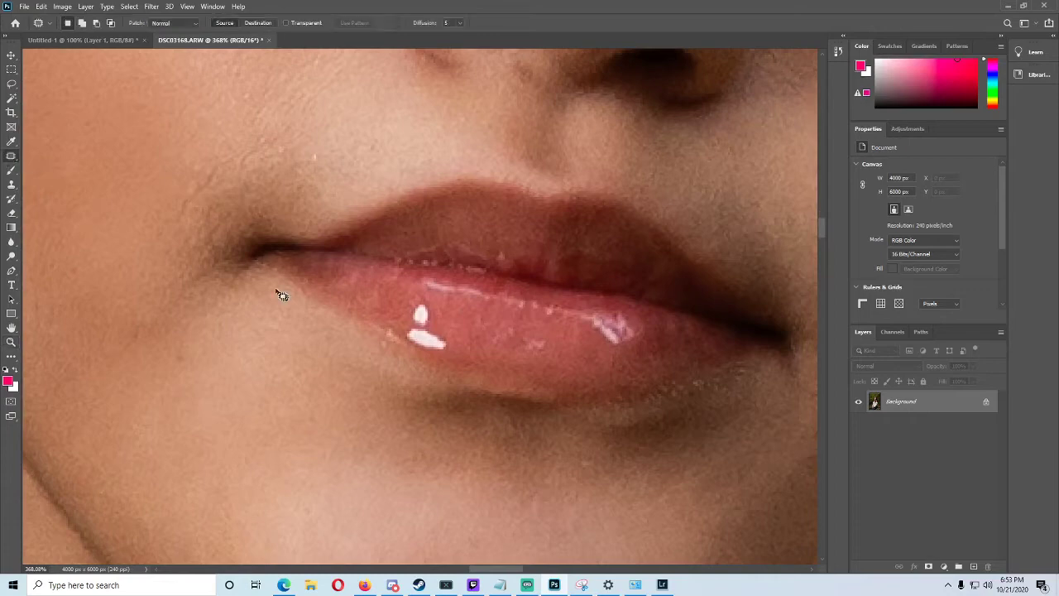
click(421, 291)
mouse_move(436, 327)
mouse_down()
mouse_move(434, 316)
mouse_move(462, 318)
mouse_up()
click(427, 331)
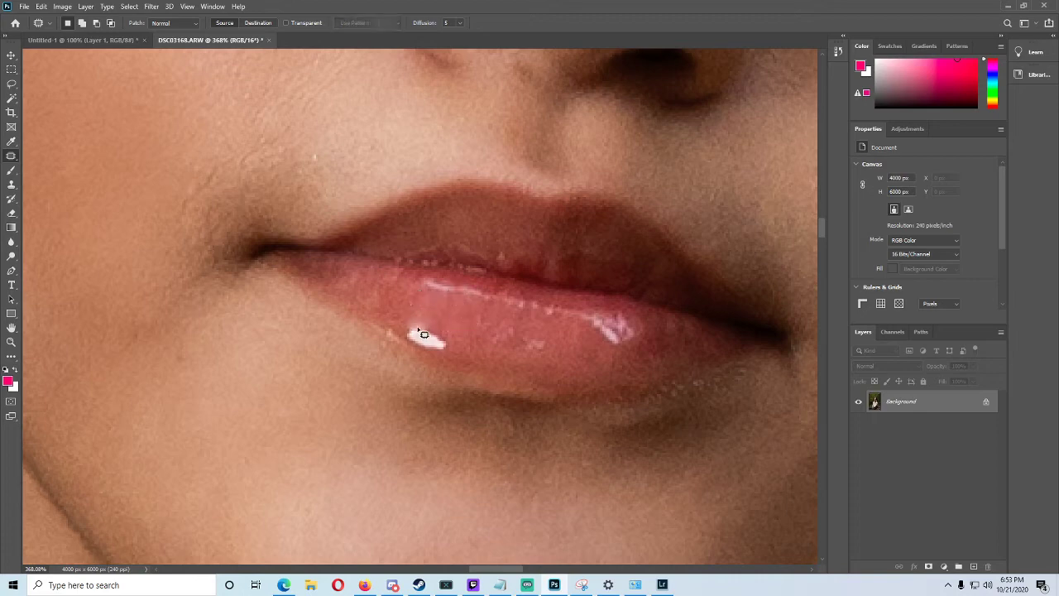
key(ctrl+z)
key(ctrl+z)
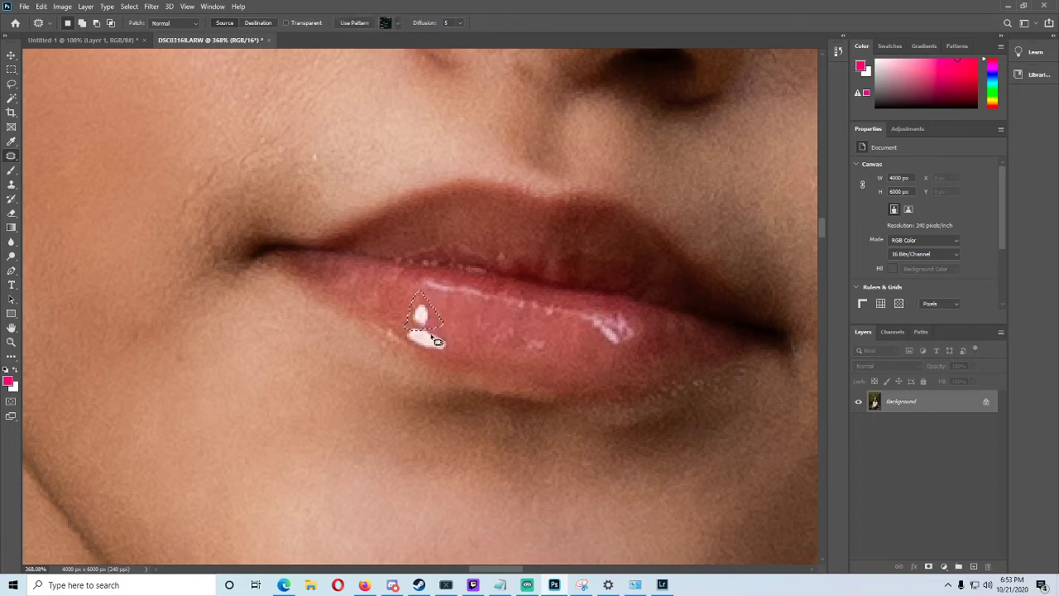
Try patching both white highlights on the lower lip again, and undo all of those patches
click(415, 329)
drag(417, 325, 422, 326)
drag(423, 314, 458, 320)
click(446, 307)
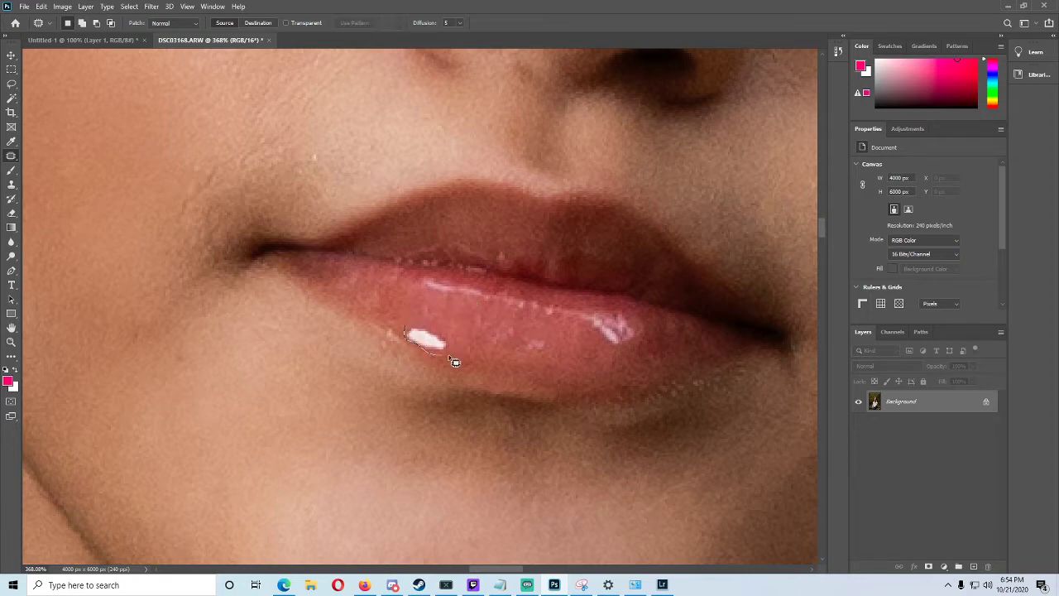
drag(408, 330, 406, 329)
key(ctrl+d)
key(ctrl+z)
key(ctrl+z)
key(ctrl+z)
key(ctrl+z)
key(ctrl+z)
Cover the bright white highlights on the lower lip with lip texture using the Clone Stamp tool
click(11, 185)
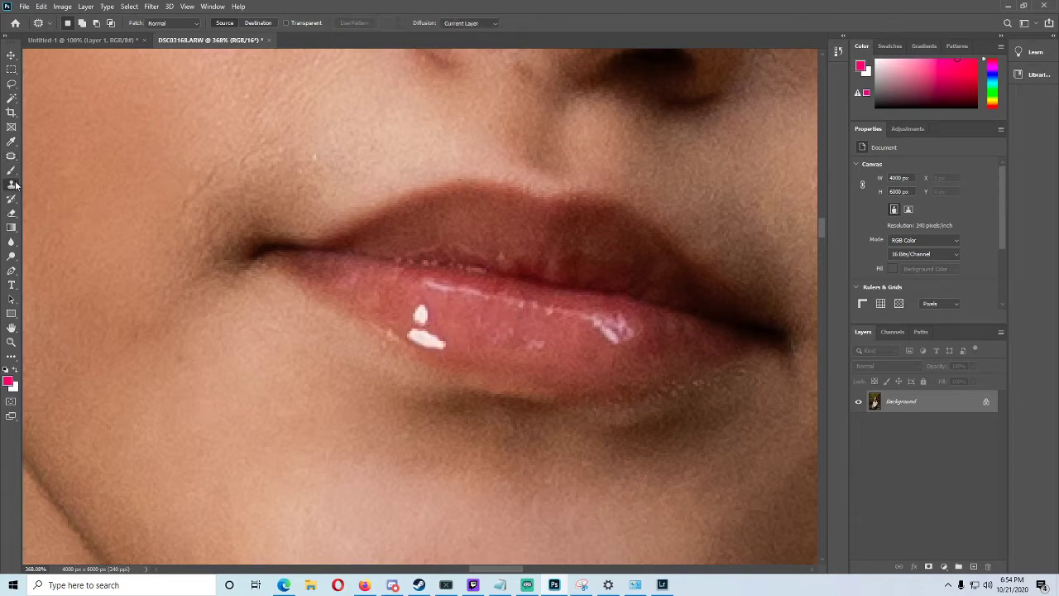
click(48, 183)
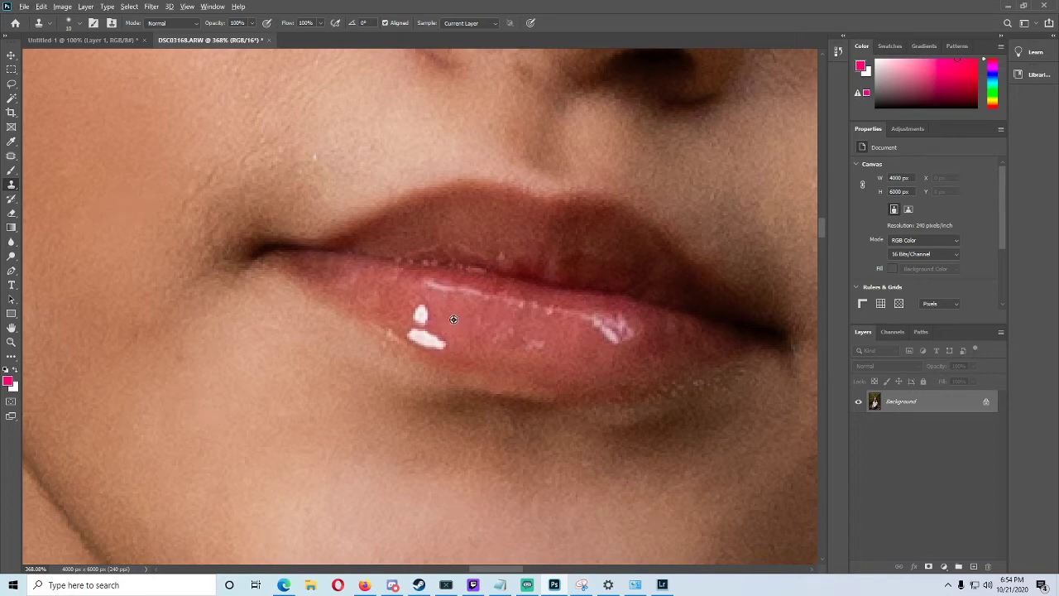
mouse_move(464, 317)
mouse_down()
mouse_move(417, 311)
mouse_move(449, 337)
mouse_move(416, 334)
mouse_up()
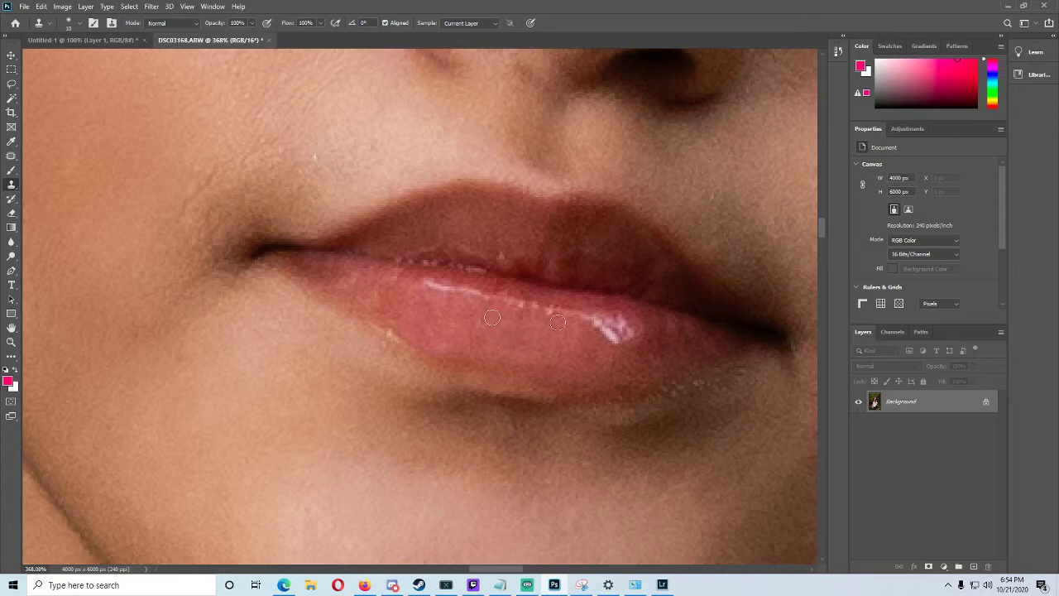
mouse_move(596, 350)
mouse_down()
mouse_move(615, 338)
mouse_move(590, 325)
mouse_up()
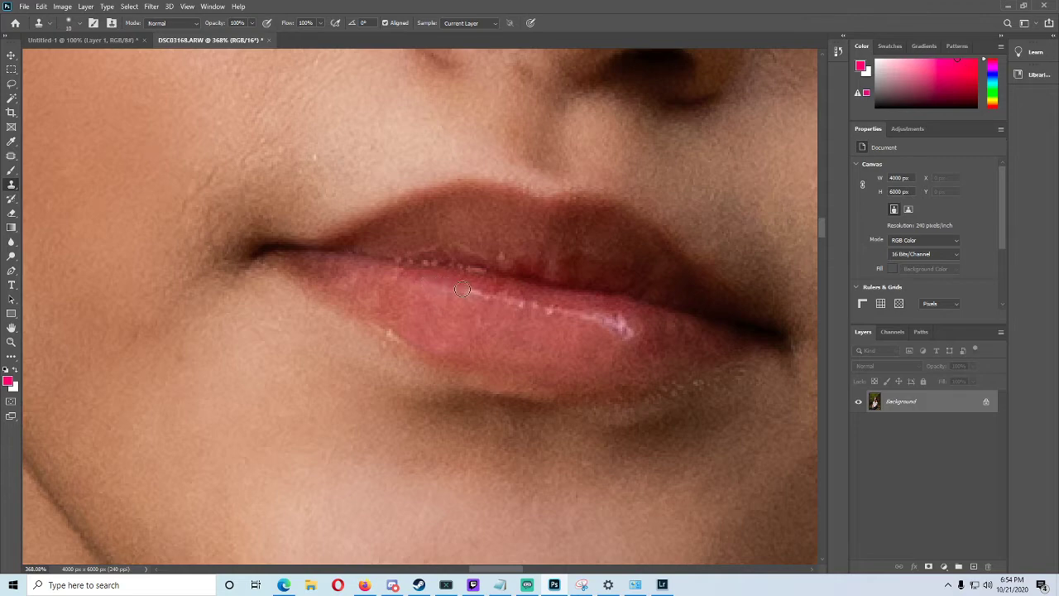
Clone lip texture over the gloss reflections along the top of the lower lip and the bright spot on its left edge
alt+click(602, 340)
mouse_move(521, 314)
mouse_down()
mouse_move(488, 267)
mouse_move(510, 269)
mouse_move(539, 305)
mouse_move(520, 290)
mouse_move(544, 283)
mouse_move(530, 298)
mouse_move(538, 295)
mouse_up()
alt+click(545, 325)
drag(551, 312, 517, 306)
mouse_move(624, 342)
mouse_down()
mouse_move(608, 333)
mouse_move(628, 317)
mouse_move(610, 320)
mouse_up()
click(572, 301)
alt+click(571, 316)
click(589, 319)
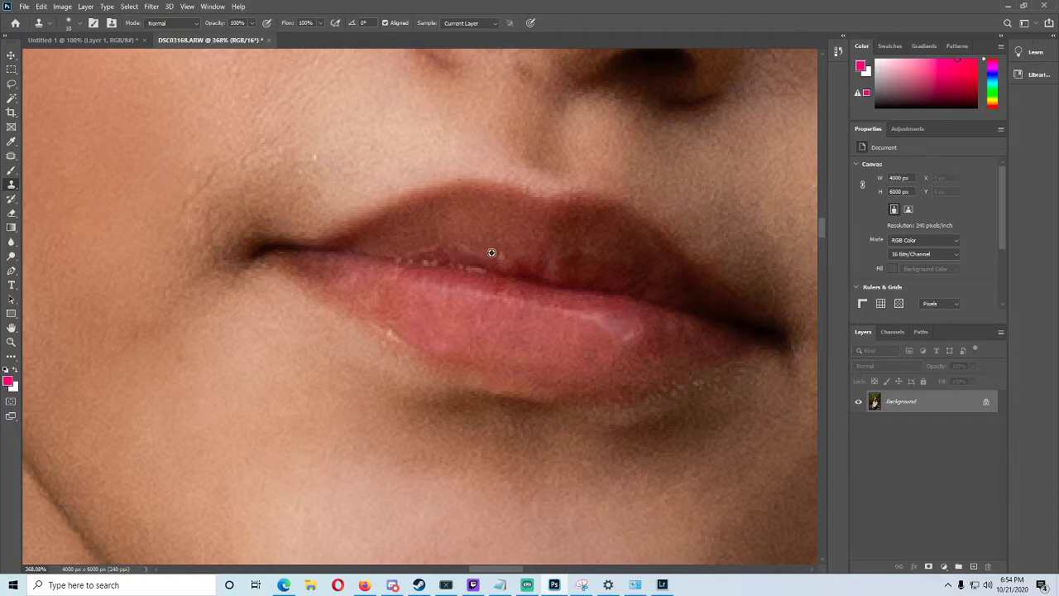
click(389, 334)
alt+click(400, 326)
Patch the remaining gloss marks on the right half of the lower lip
click(10, 342)
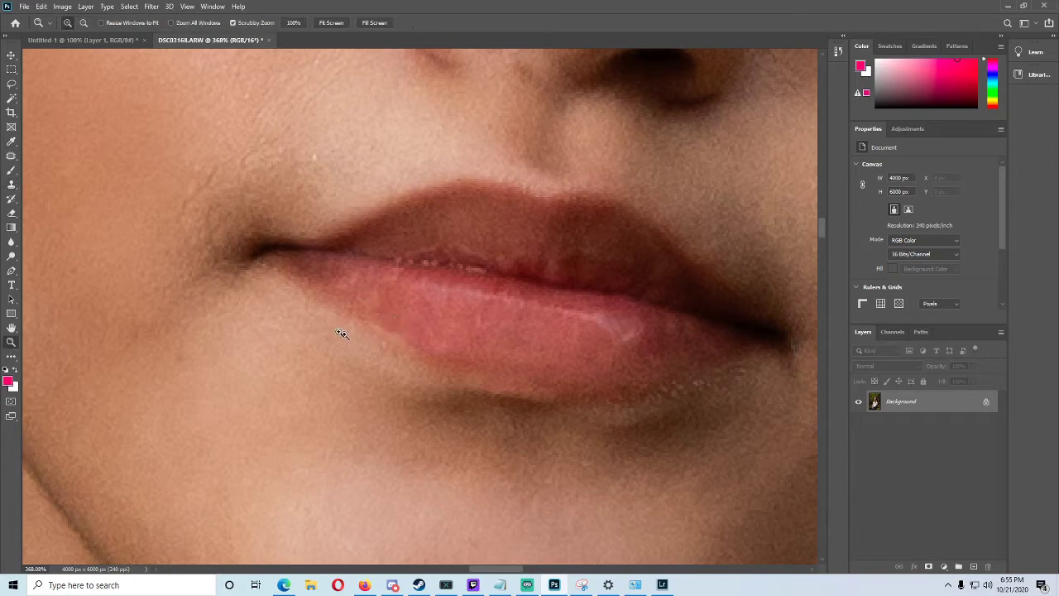
drag(343, 331, 383, 331)
right_click(383, 331)
click(394, 337)
drag(430, 235, 563, 241)
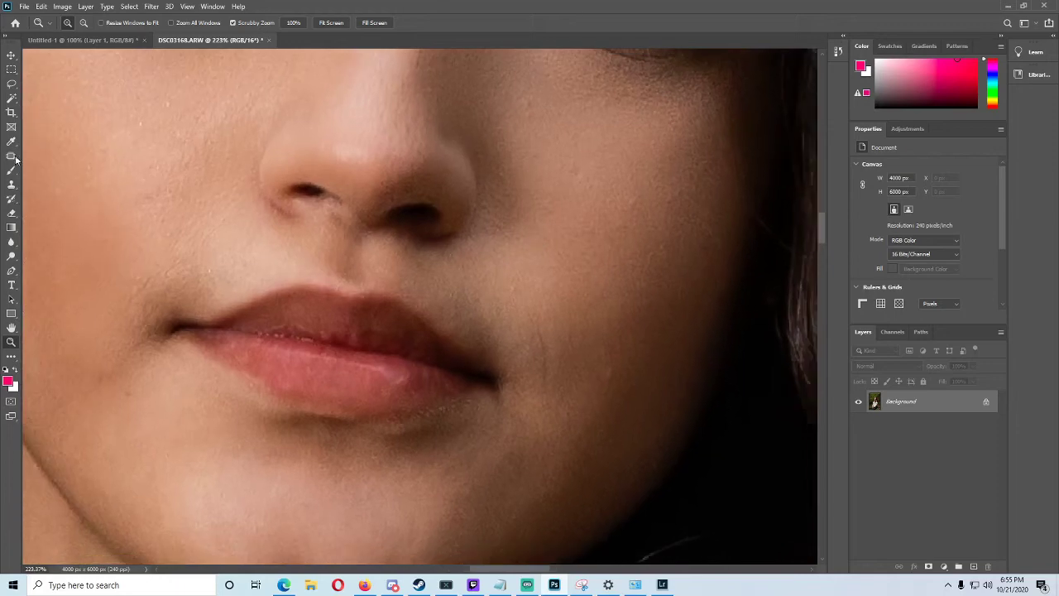
click(11, 156)
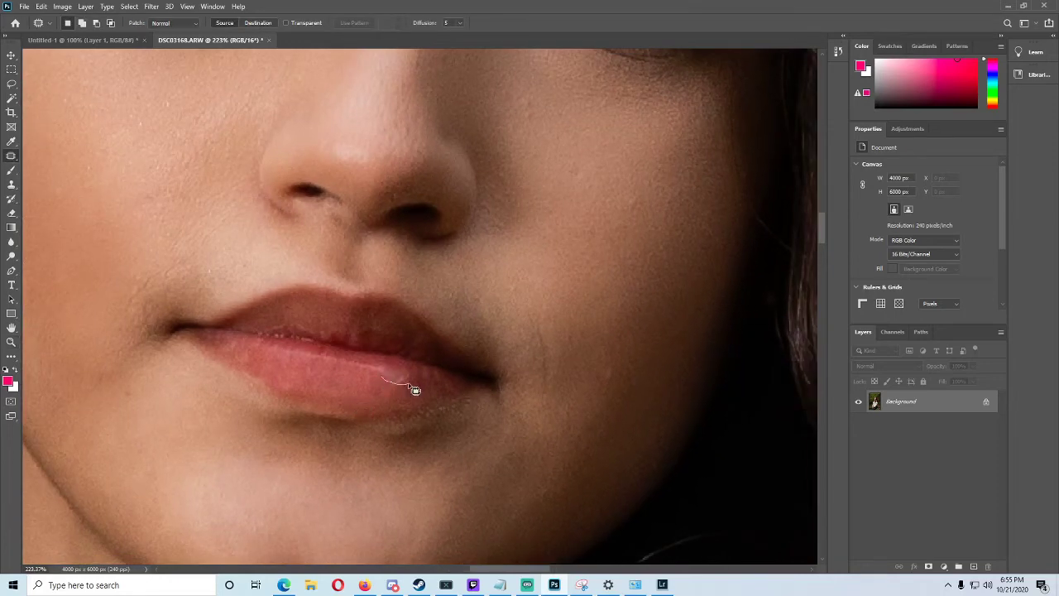
drag(409, 372, 354, 370)
key(ctrl+d)
mouse_move(409, 376)
mouse_down()
mouse_move(404, 366)
mouse_move(418, 387)
mouse_move(399, 376)
mouse_up()
key(ctrl+d)
mouse_move(399, 376)
mouse_down()
mouse_move(378, 359)
mouse_move(354, 371)
mouse_up()
mouse_move(416, 388)
mouse_down()
mouse_move(395, 395)
mouse_move(425, 373)
mouse_up()
key(ctrl+d)
key(ctrl+d)
Fit the whole photo on screen and review the lip retouching
scroll(244, 362, up, 1)
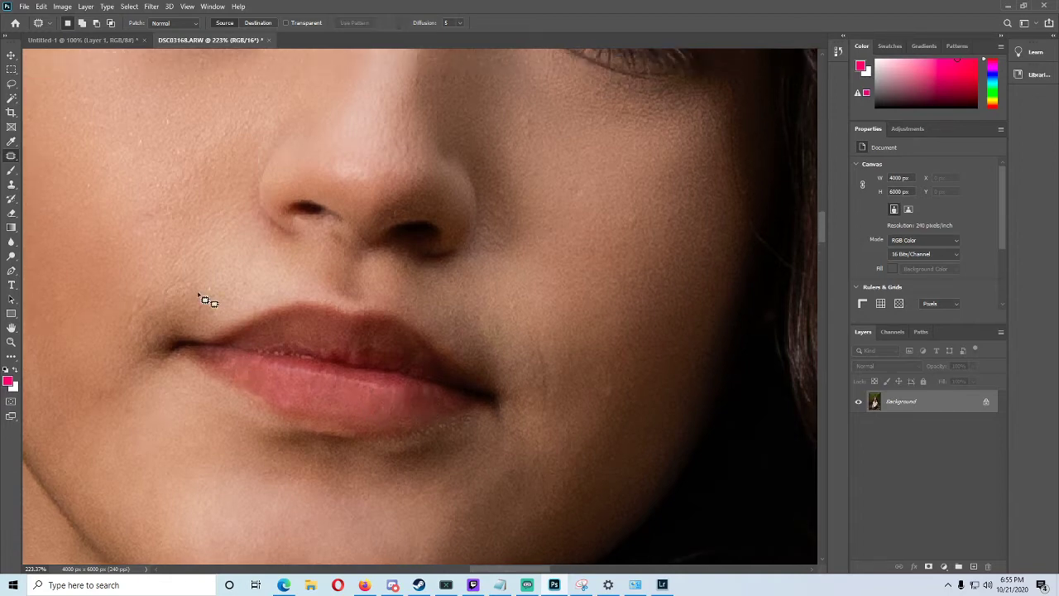
click(12, 171)
click(10, 183)
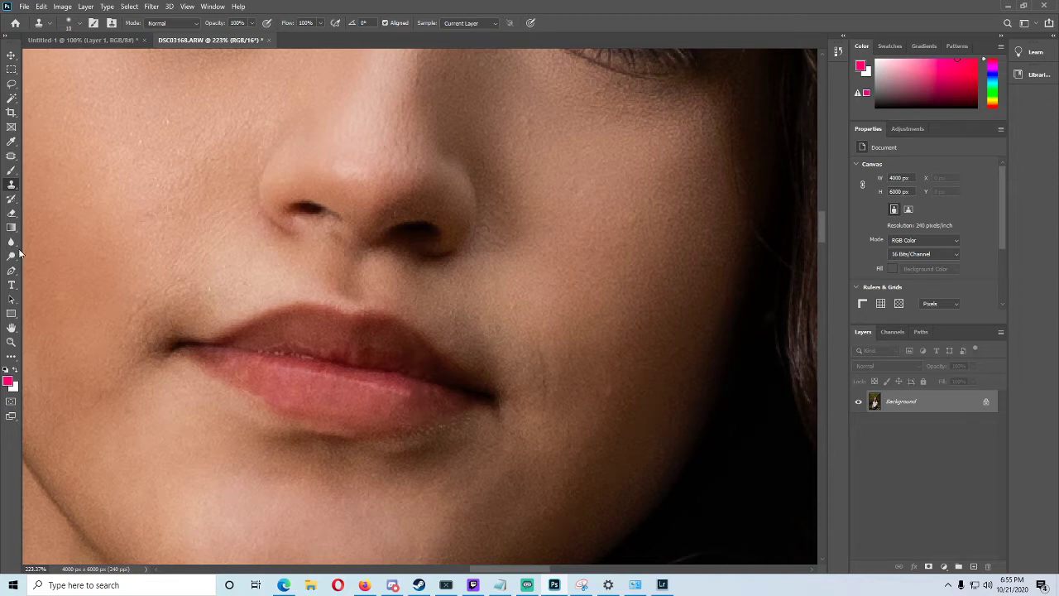
click(11, 342)
right_click(104, 347)
click(132, 354)
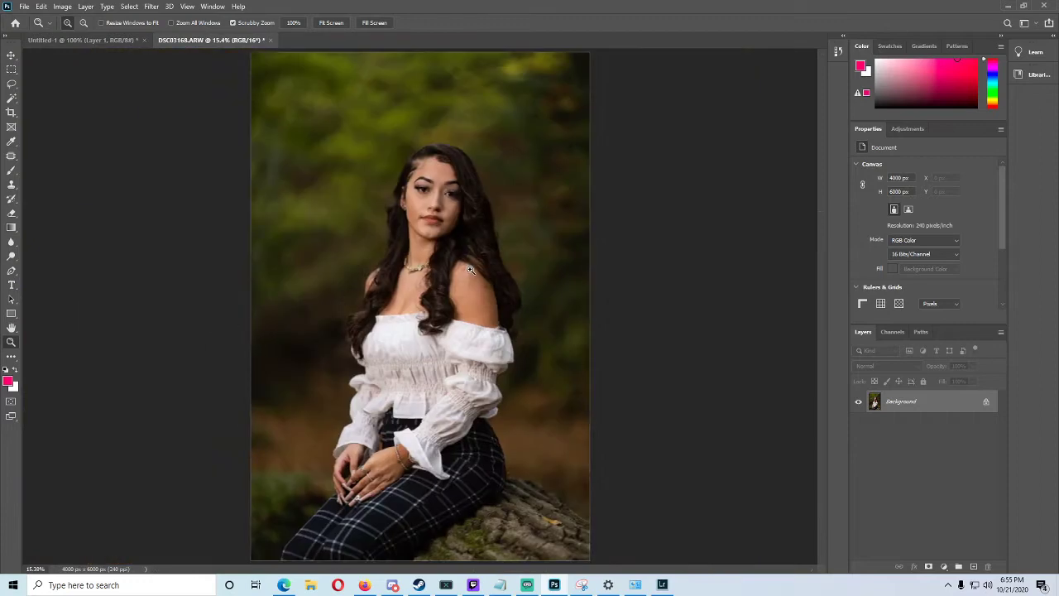
Patch the leftover light spot near the right end of the lower lip
click(433, 199)
drag(432, 199, 518, 242)
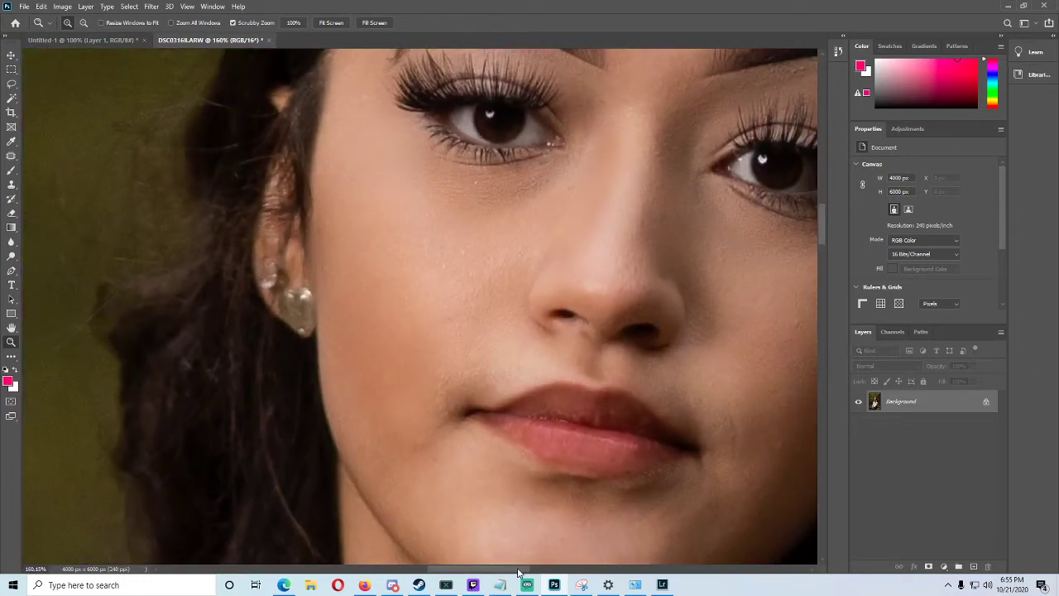
drag(518, 569, 542, 569)
drag(502, 483, 546, 483)
click(11, 155)
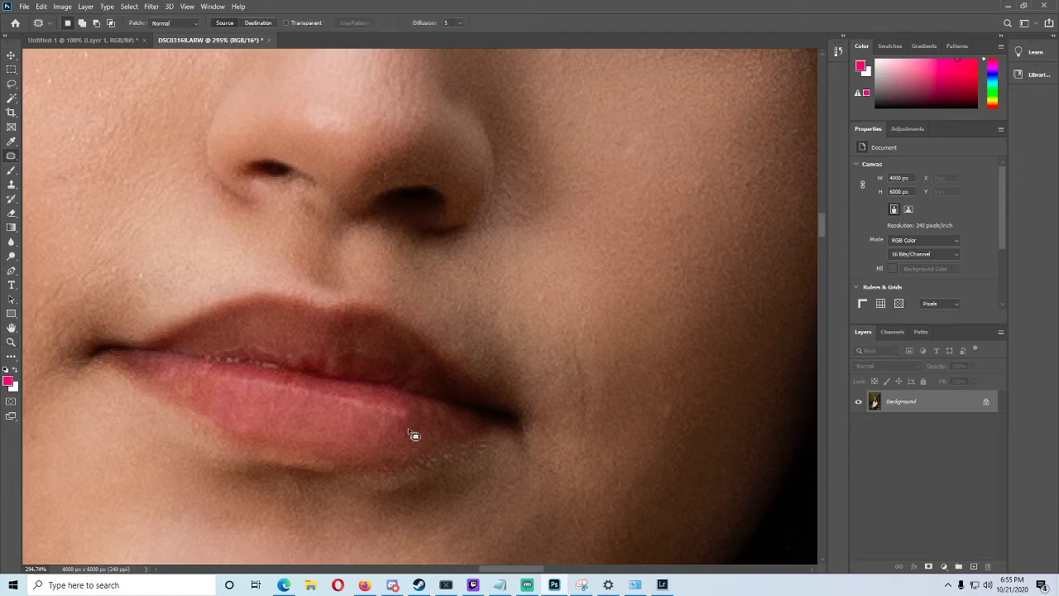
mouse_move(409, 407)
mouse_down()
mouse_move(397, 421)
mouse_move(403, 411)
mouse_move(408, 424)
mouse_up()
key(ctrl+d)
Patch the uneven skin below the left eye and on the left cheek
click(11, 340)
drag(233, 351, 178, 350)
drag(222, 202, 252, 204)
key(j)
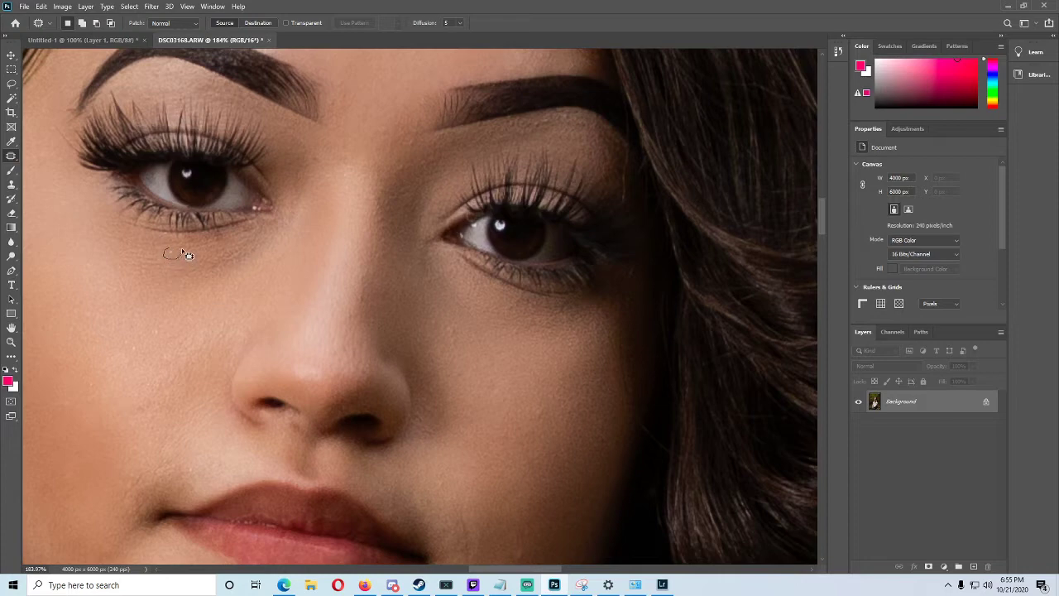
mouse_move(162, 323)
mouse_down()
mouse_move(122, 332)
mouse_move(151, 354)
mouse_move(162, 331)
mouse_up()
drag(152, 337, 99, 305)
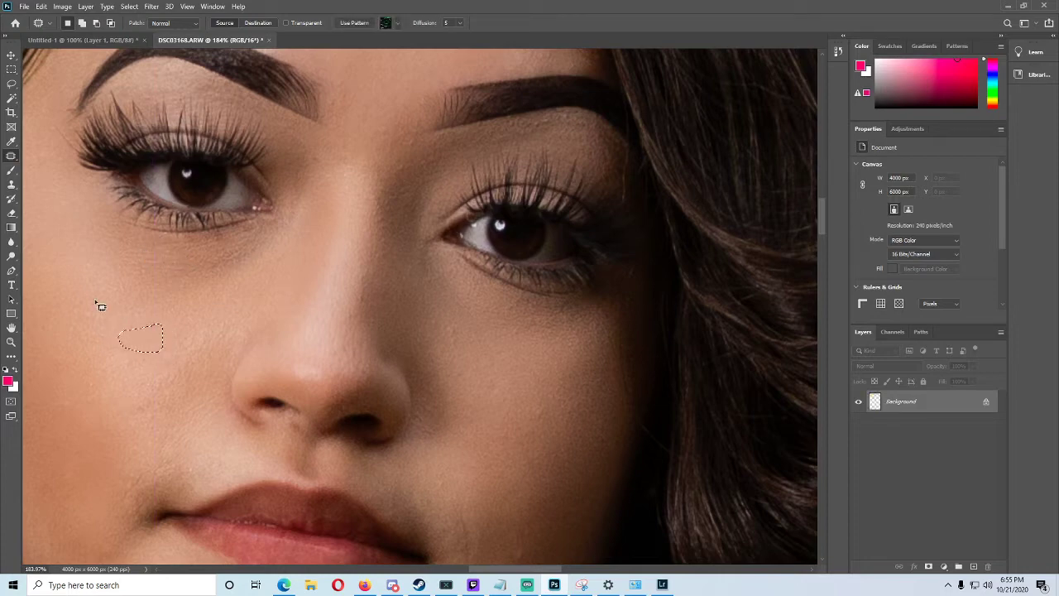
key(ctrl+d)
Patch the fine crease beside the right corner of the mouth and the spot on the lower right cheek
drag(482, 568, 466, 568)
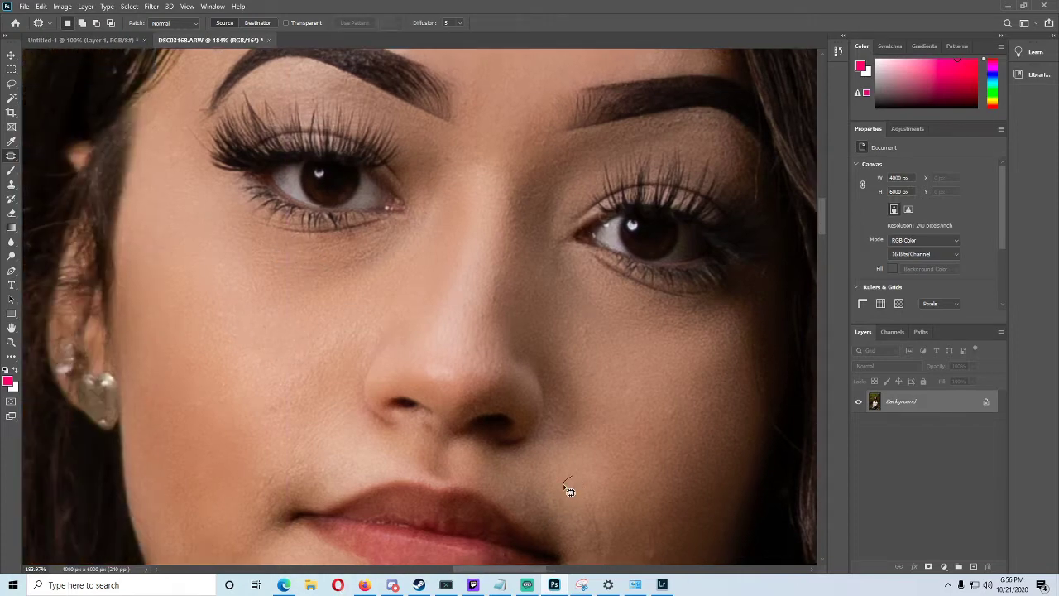
scroll(581, 496, down, 2)
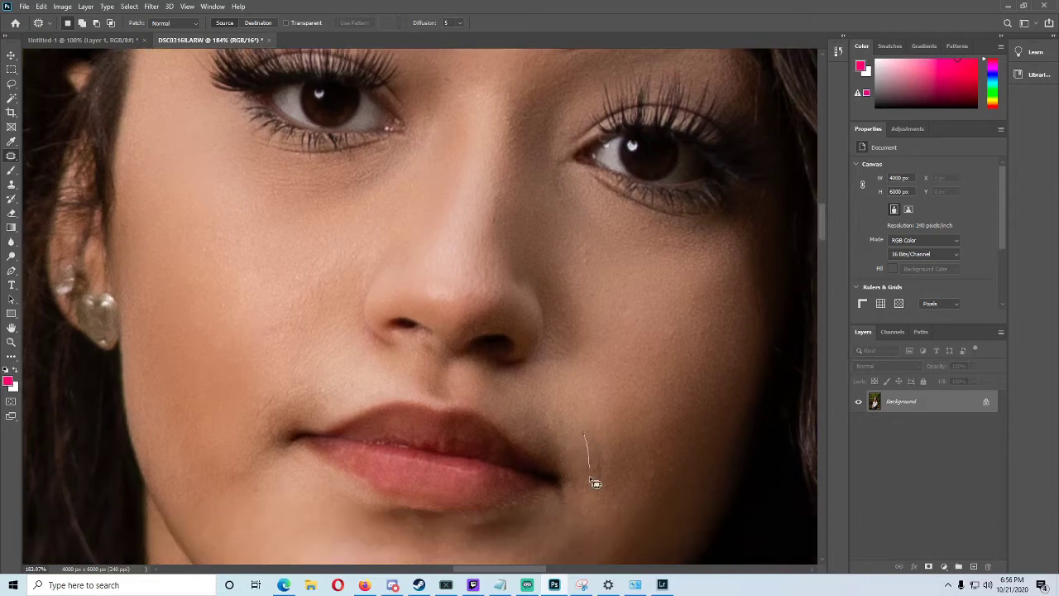
drag(606, 435, 600, 434)
drag(602, 454, 626, 405)
key(ctrl+d)
mouse_move(649, 459)
mouse_down()
mouse_move(666, 469)
mouse_move(669, 430)
mouse_up()
key(ctrl+d)
Patch the skin spots on the upper right cheek and beneath the right eye
drag(671, 328, 679, 340)
drag(679, 341, 663, 329)
key(ctrl+d)
mouse_move(585, 242)
mouse_down()
mouse_move(602, 263)
mouse_move(597, 255)
mouse_up()
key(ctrl+d)
mouse_move(595, 259)
mouse_down()
mouse_move(603, 309)
mouse_move(642, 330)
mouse_move(638, 311)
mouse_up()
drag(625, 318, 623, 369)
key(ctrl+d)
Patch the blemishes along the nose bridge and near the inner end of the left eyebrow
scroll(500, 255, up, 2)
drag(482, 276, 499, 258)
drag(492, 264, 497, 216)
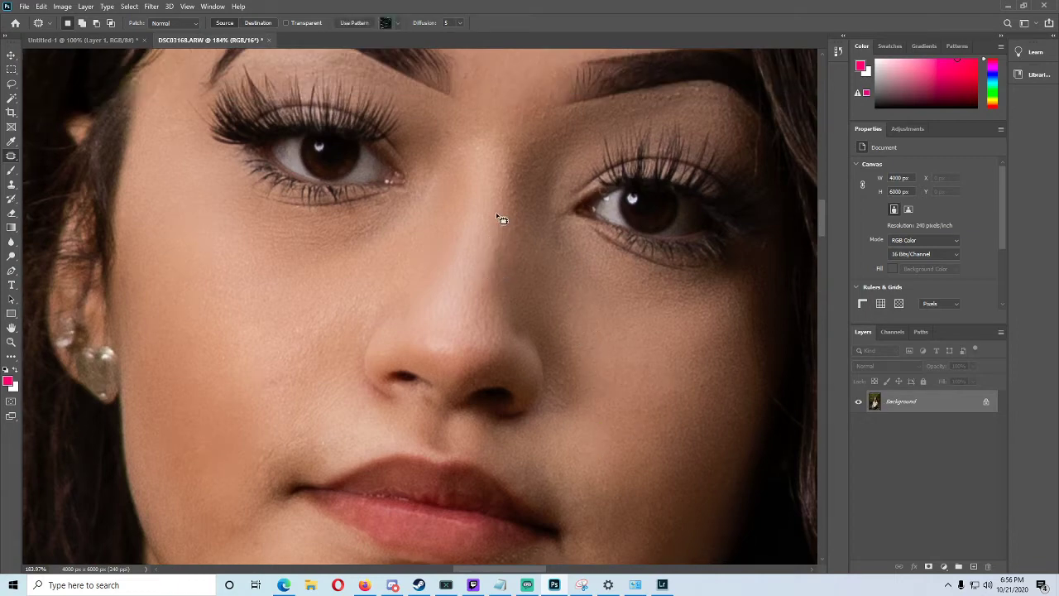
key(ctrl+d)
scroll(470, 298, up, 3)
mouse_move(447, 189)
mouse_down()
mouse_move(453, 206)
mouse_move(444, 195)
mouse_up()
mouse_move(442, 204)
mouse_down()
mouse_move(479, 242)
mouse_move(487, 218)
mouse_move(451, 225)
mouse_move(436, 240)
mouse_move(467, 230)
mouse_move(457, 190)
mouse_up()
key(ctrl+d)
key(ctrl+d)
Patch the marks on the skin beneath the left eyebrow and on the left temple
scroll(318, 240, up, 2)
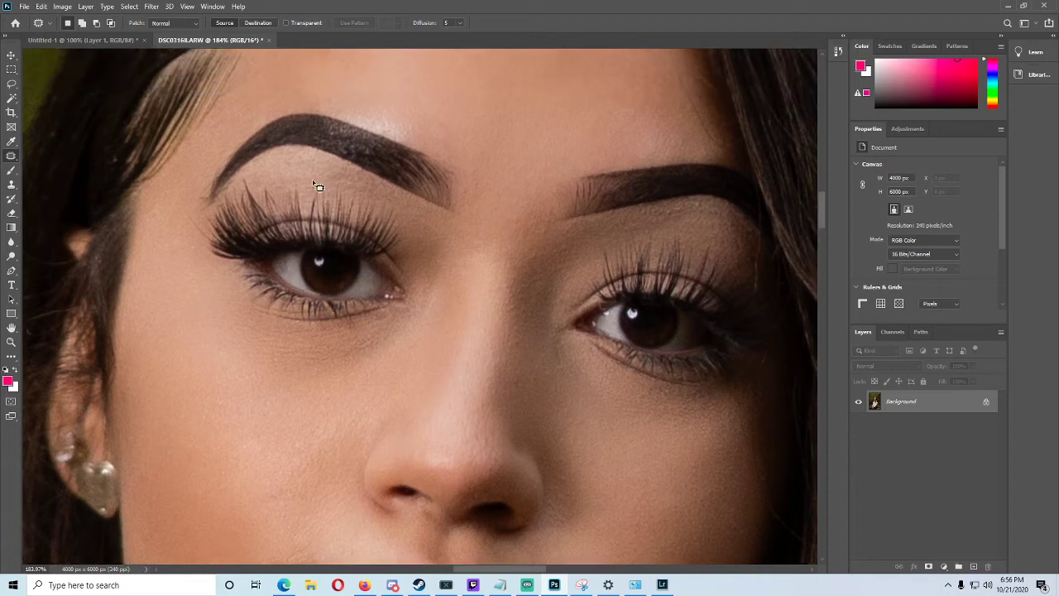
drag(319, 186, 318, 187)
mouse_move(182, 214)
mouse_down()
mouse_move(202, 239)
mouse_move(190, 214)
mouse_move(172, 242)
mouse_up()
drag(255, 184, 247, 178)
mouse_move(249, 182)
mouse_down()
mouse_move(265, 168)
mouse_move(246, 189)
mouse_up()
key(ctrl+d)
scroll(643, 248, up, 3)
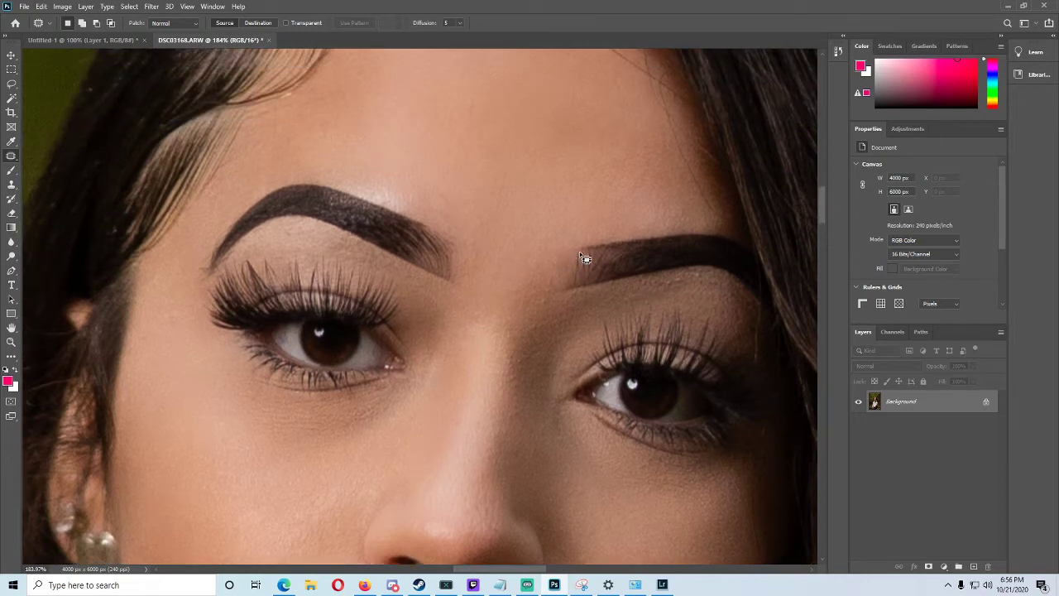
Clean up the stray hairs at the inner end of the right eyebrow with the Patch tool
drag(579, 252, 578, 255)
click(593, 274)
drag(591, 259, 589, 257)
click(585, 266)
click(13, 185)
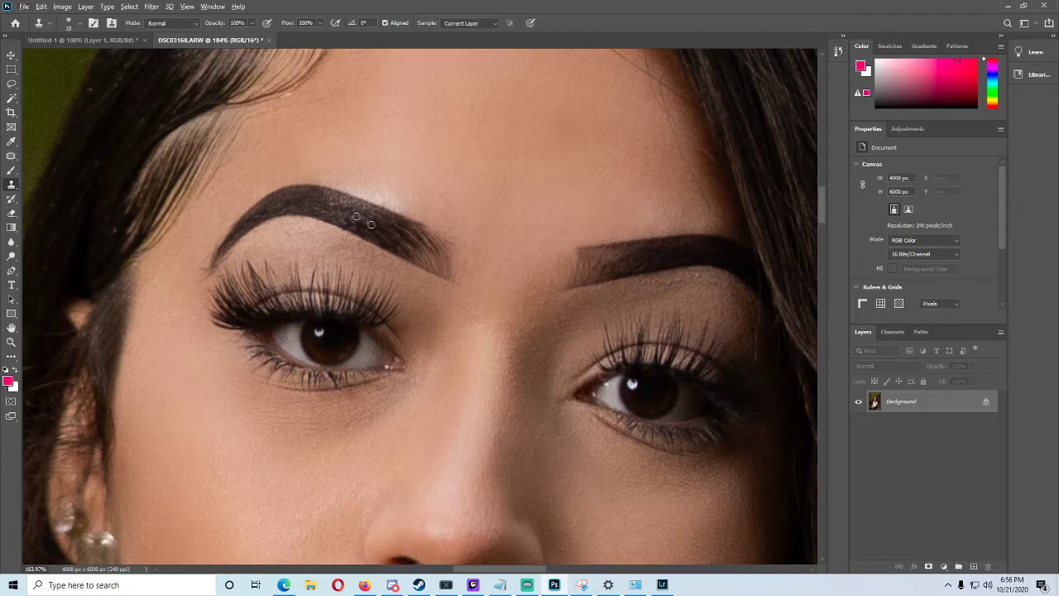
Examine the retouched face and forehead, comparing the full portrait with close-up views
click(10, 341)
drag(362, 303, 321, 301)
drag(397, 292, 369, 291)
right_click(369, 290)
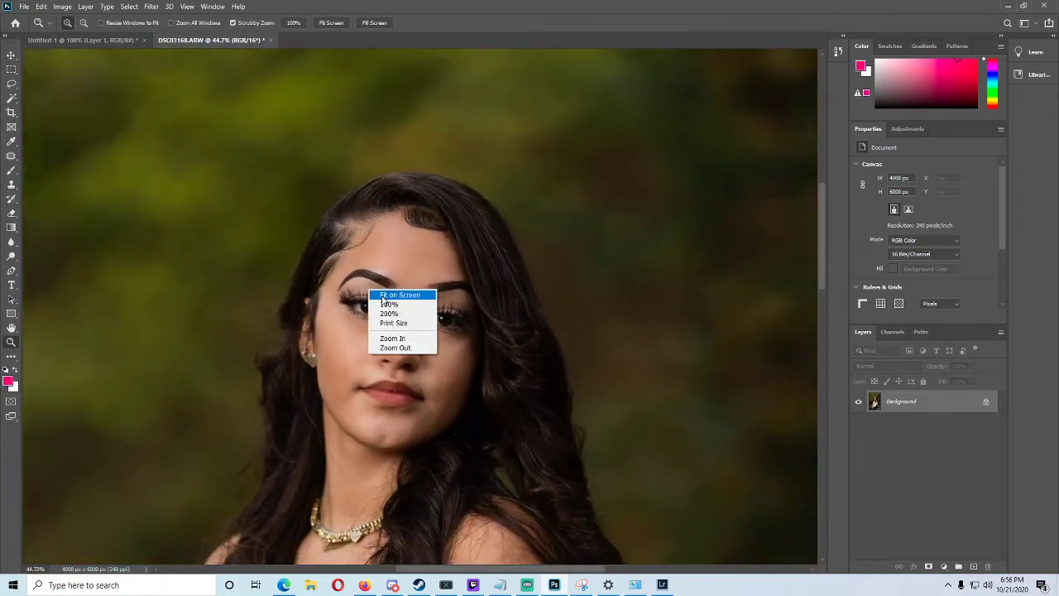
click(397, 295)
drag(427, 169, 551, 177)
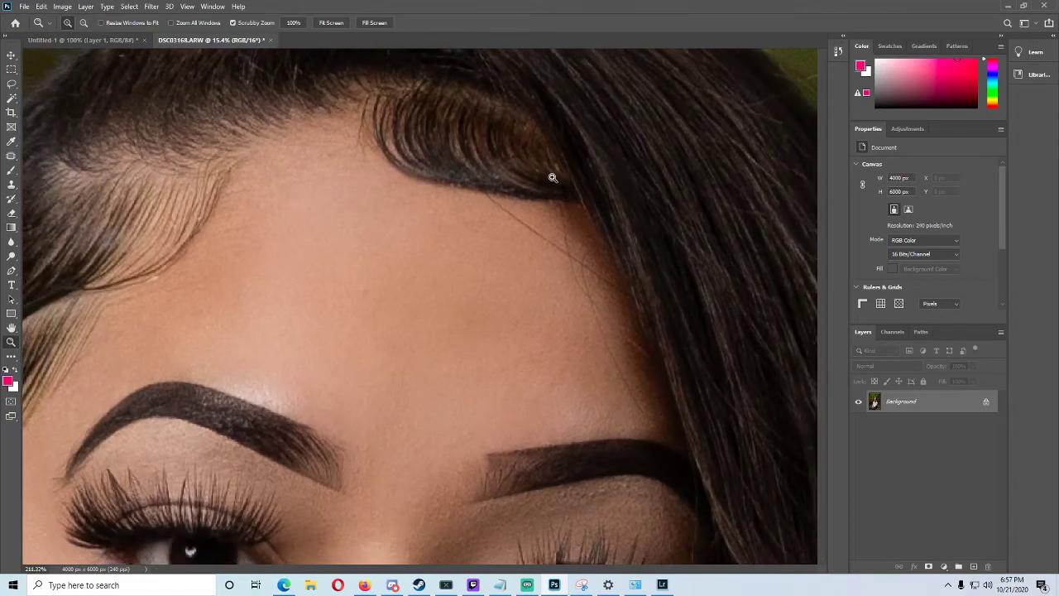
drag(450, 264, 406, 265)
right_click(406, 264)
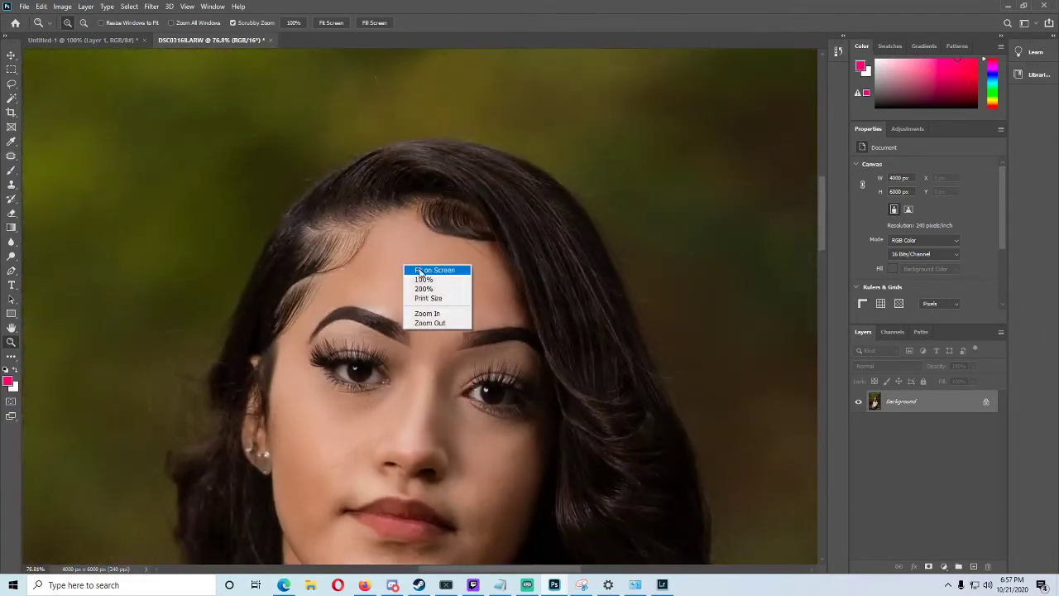
click(426, 270)
Remove the small light spot along the hairline curl above the left eyebrow with the Clone Stamp tool
drag(425, 167, 543, 184)
drag(346, 214, 366, 214)
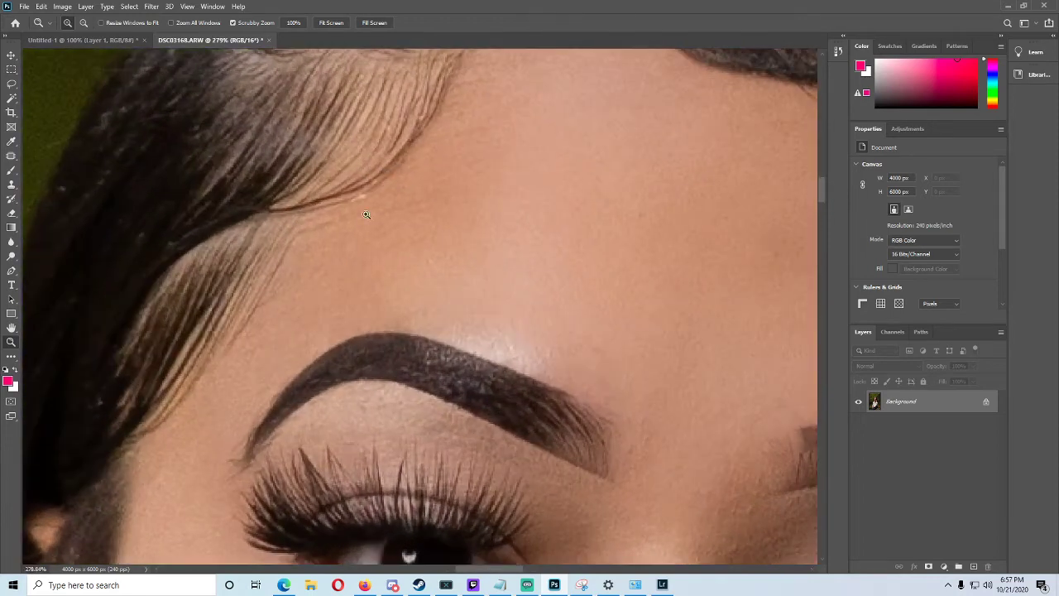
click(11, 186)
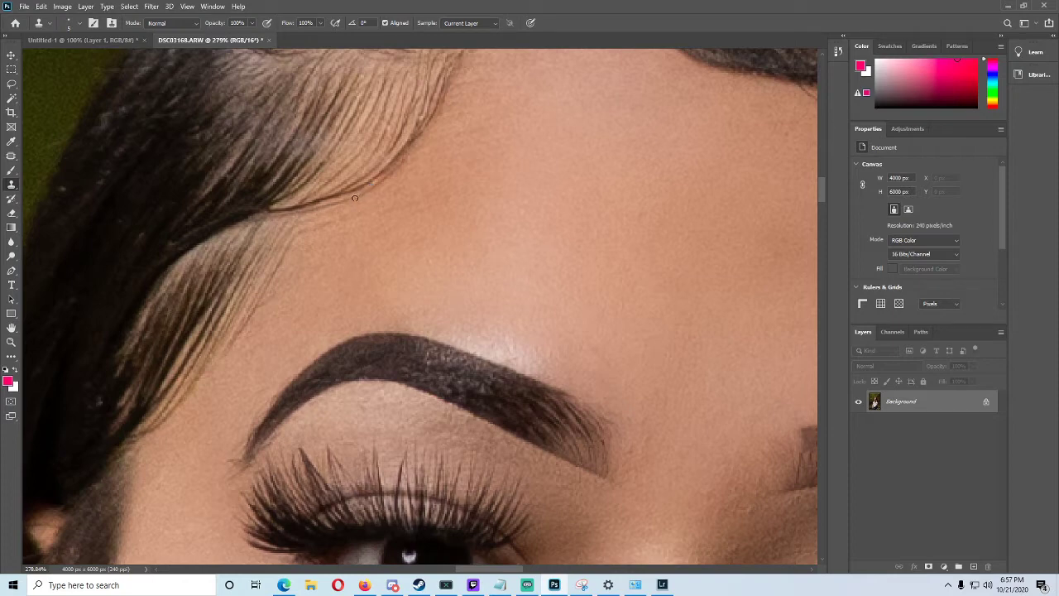
scroll(347, 190, up, 1)
scroll(441, 299, down, 3)
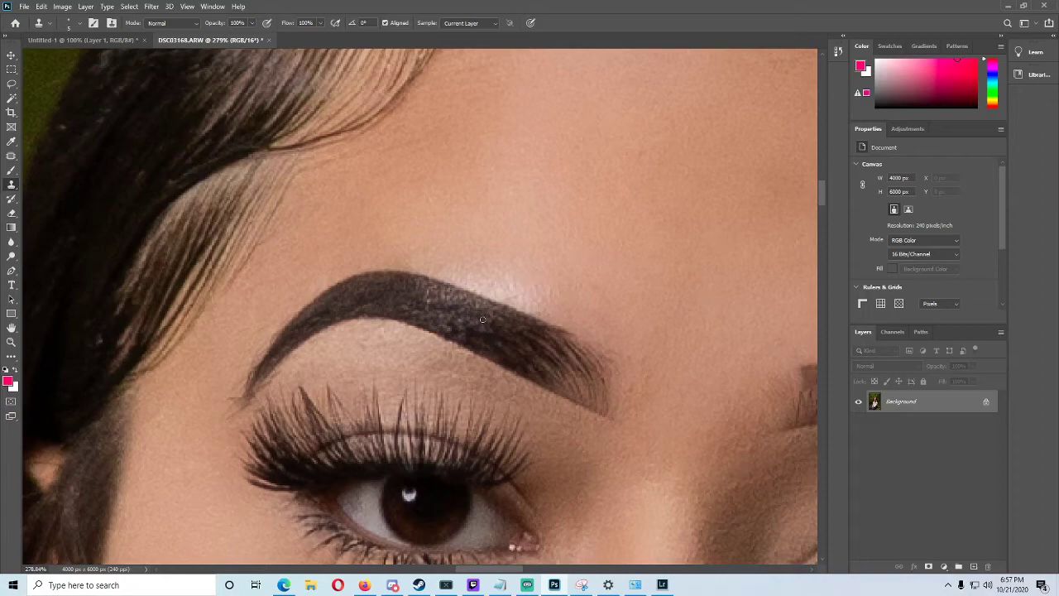
Try to patch the bright highlight above the left eyebrow with clean forehead skin
click(10, 341)
right_click(70, 323)
click(92, 337)
right_click(291, 305)
click(306, 310)
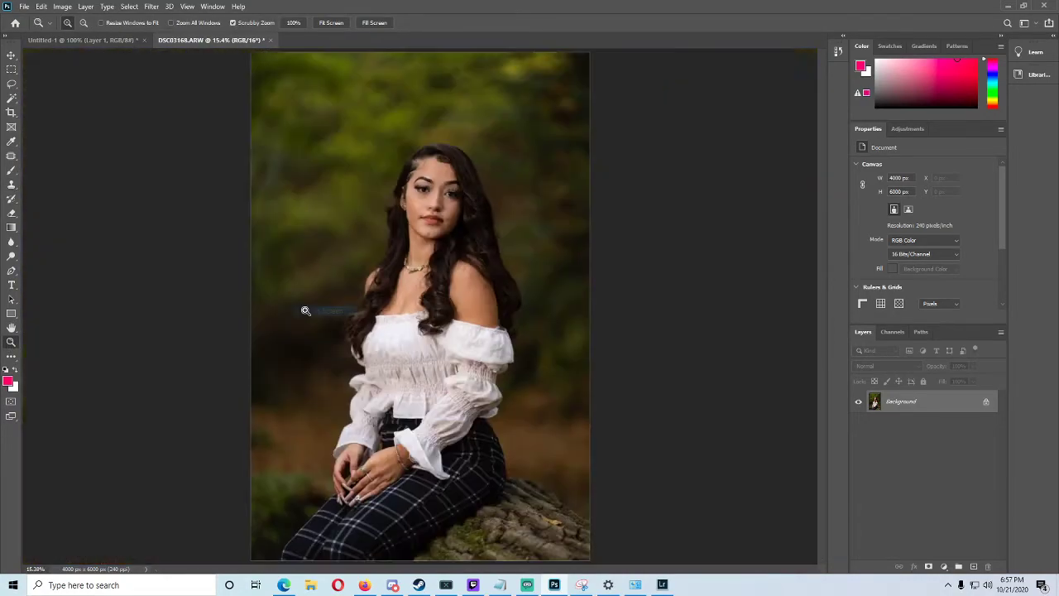
mouse_move(420, 173)
mouse_down()
mouse_move(405, 162)
mouse_move(430, 163)
mouse_move(404, 173)
mouse_up()
click(10, 156)
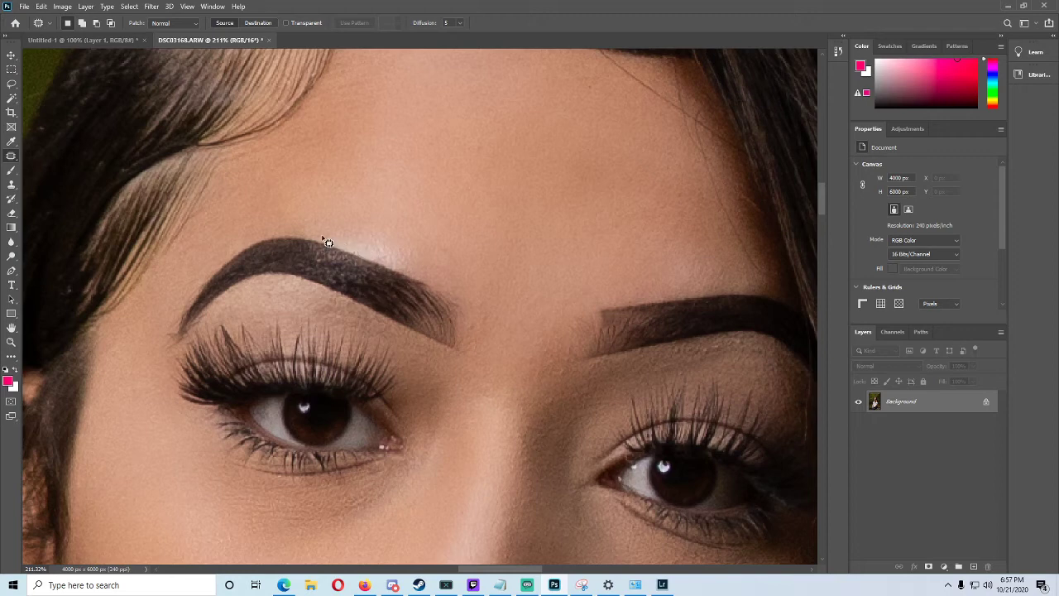
mouse_move(362, 251)
mouse_down()
mouse_move(416, 271)
mouse_move(332, 227)
mouse_move(378, 173)
mouse_up()
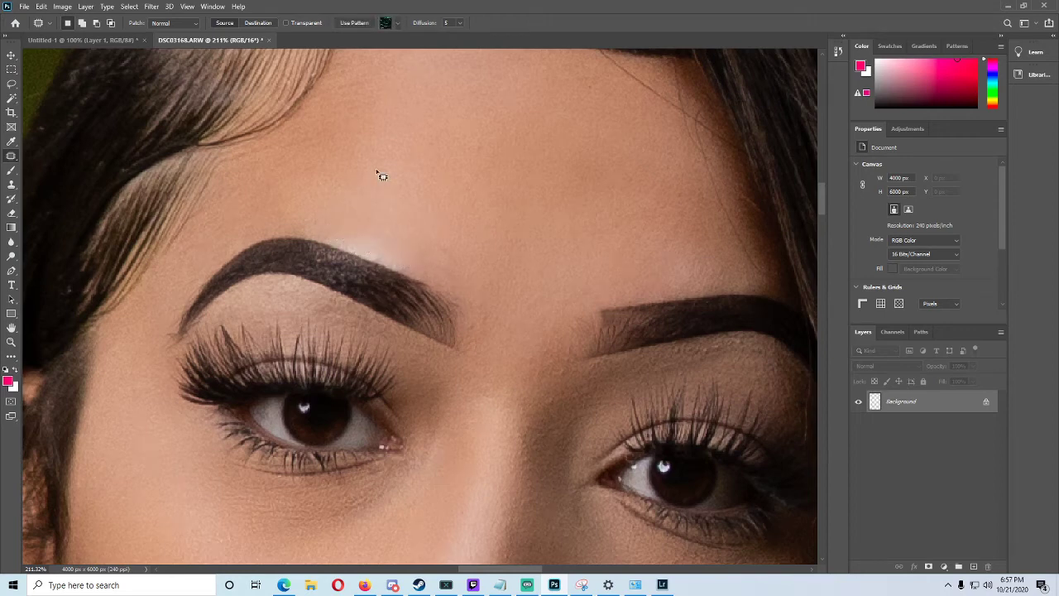
key(ctrl+d)
Try to clone forehead skin over the shiny edge above the left eyebrow, using a large brush and a smaller one
click(11, 183)
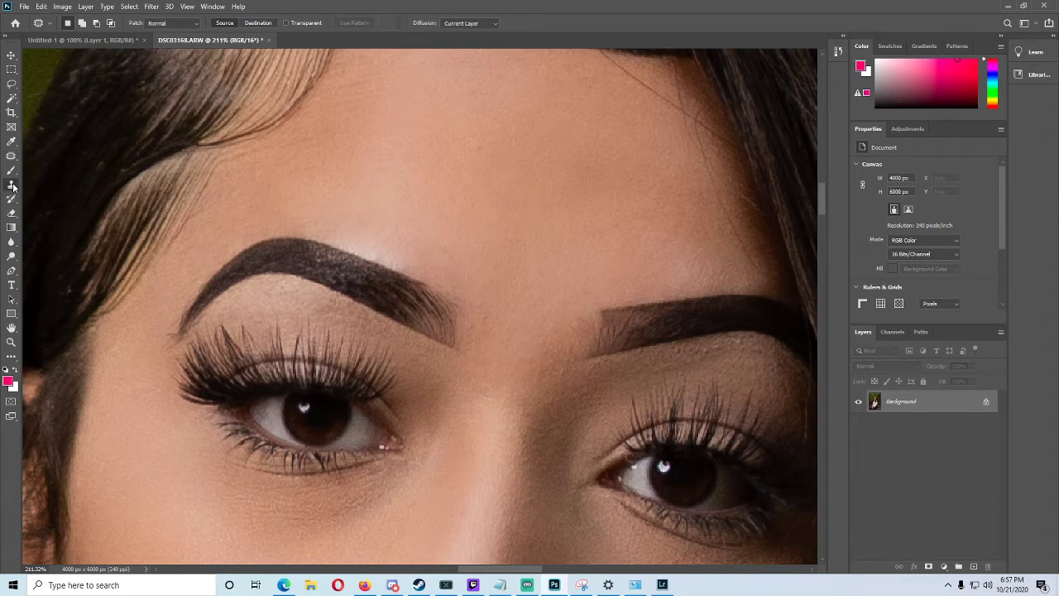
key(])
key(])
key(])
alt+click(372, 199)
click(321, 232)
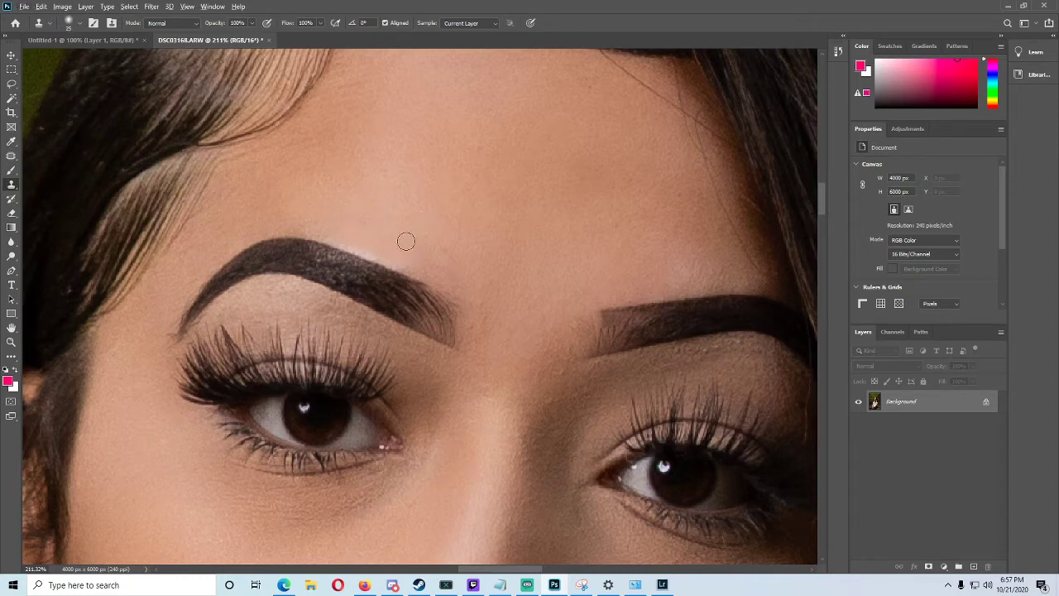
key(bracketleft)
key(bracketleft)
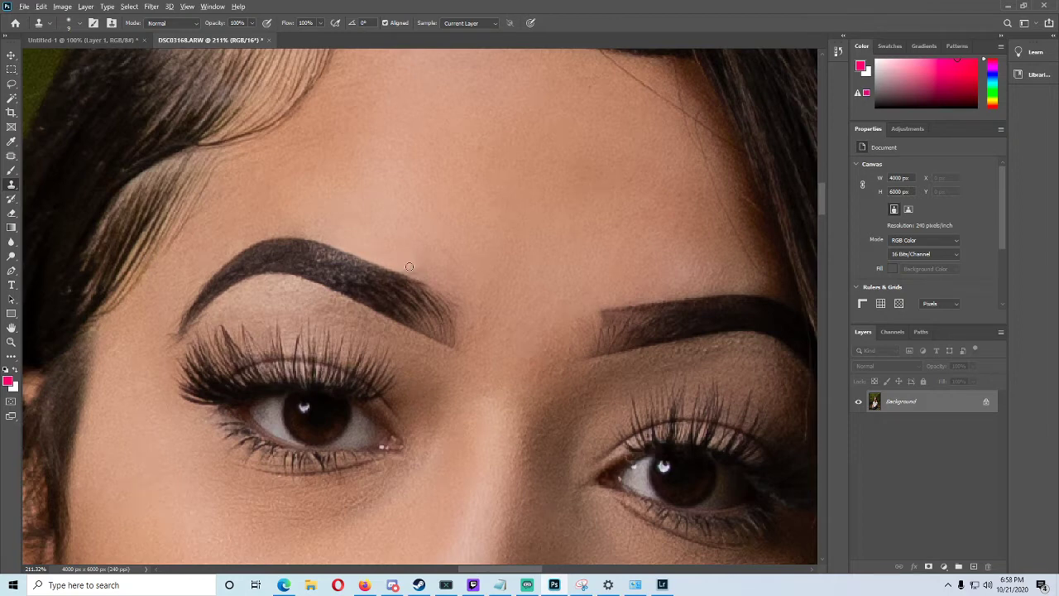
Open the Camera Raw Filter on the portrait
click(11, 341)
right_click(128, 329)
click(150, 333)
drag(453, 158, 548, 176)
mouse_move(313, 408)
mouse_down()
mouse_move(328, 404)
mouse_move(310, 402)
mouse_up()
click(11, 69)
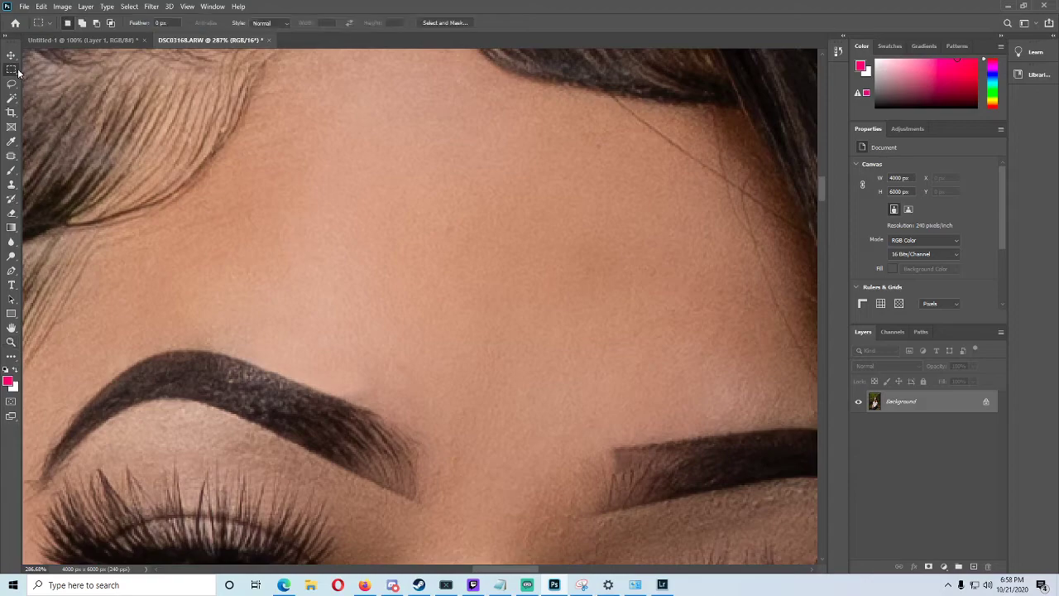
click(152, 6)
click(190, 73)
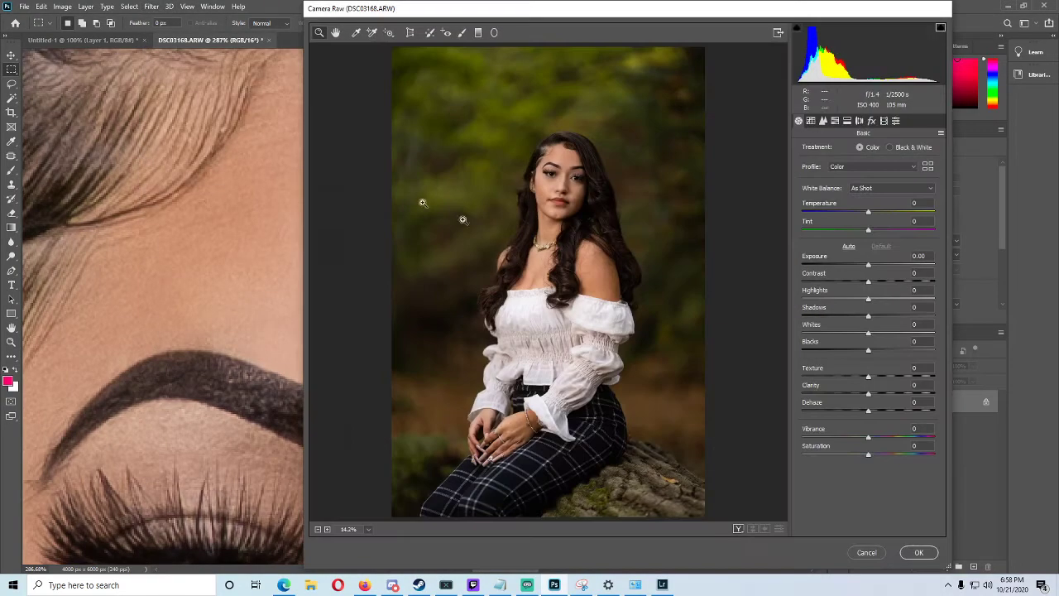
drag(558, 153, 654, 161)
Paint the skin directly above the left eyebrow with a size 5 adjustment brush at Clarity +25
click(462, 33)
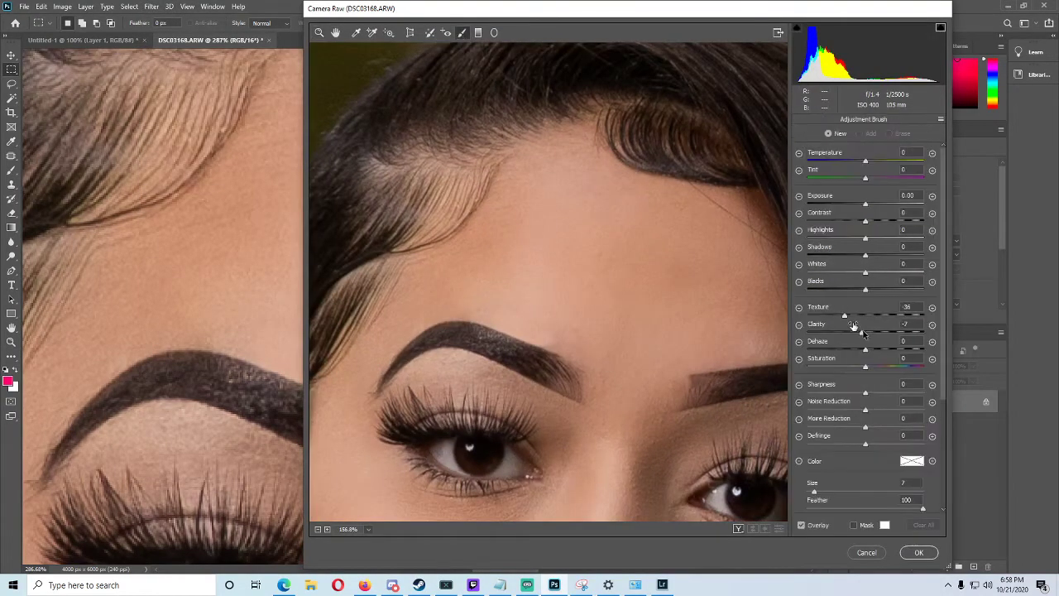
click(931, 325)
key([)
key([)
click(505, 320)
drag(505, 319, 568, 347)
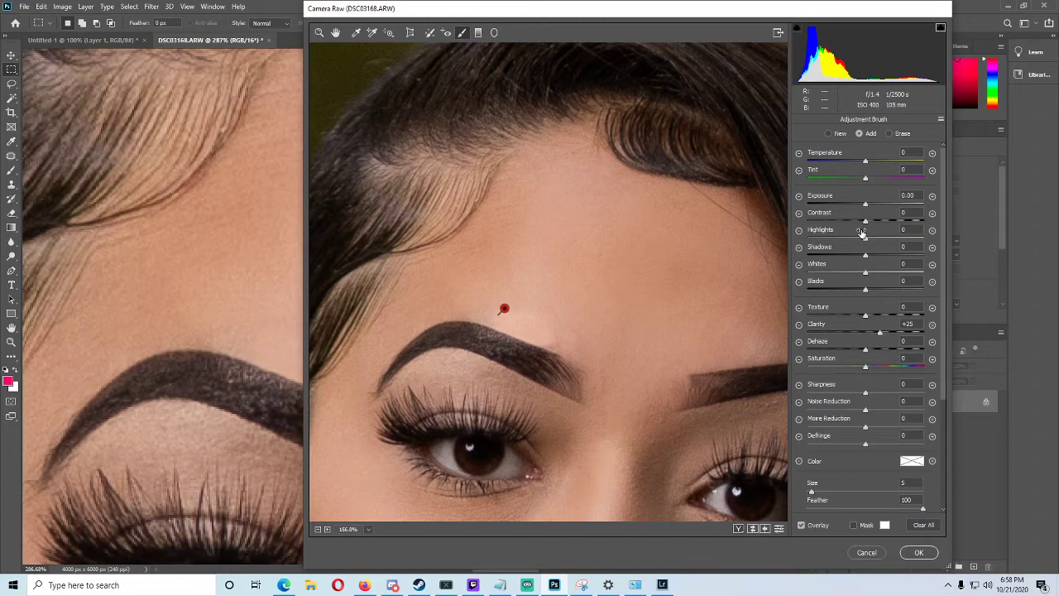
Set the brushed area to Highlights -39, Shadows +35, Clarity +18, Dehaze +2 and Saturation +4, and apply the filter
drag(861, 234, 842, 235)
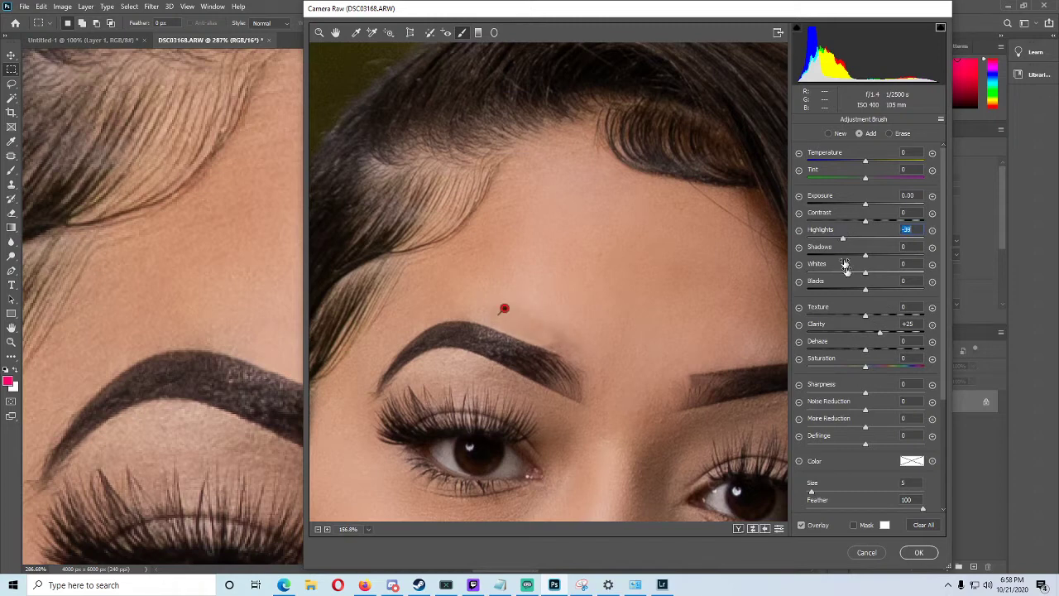
drag(879, 333, 871, 348)
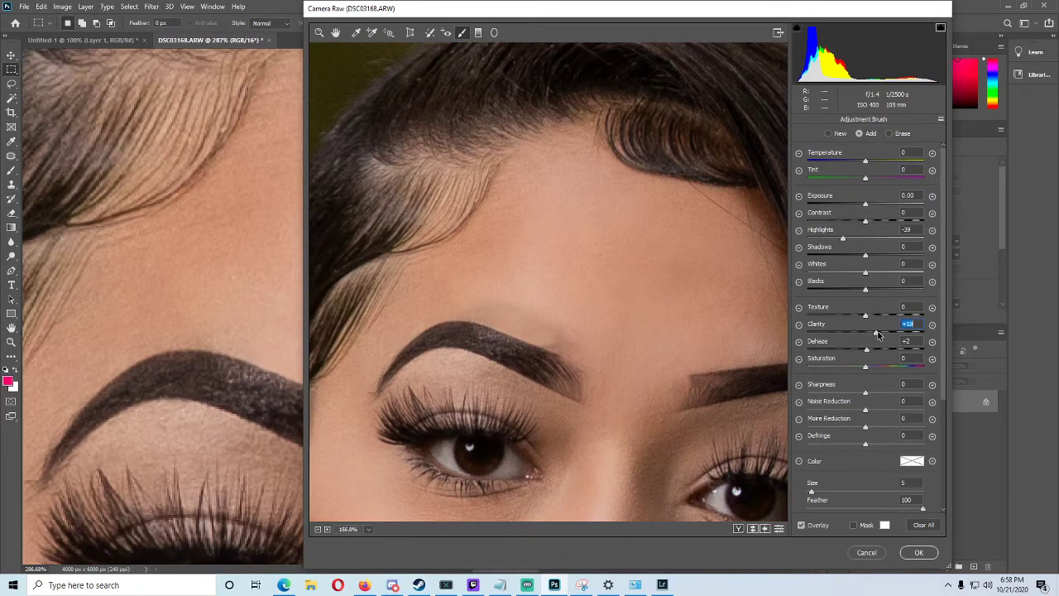
click(876, 249)
drag(876, 250, 885, 252)
drag(866, 366, 868, 362)
click(919, 553)
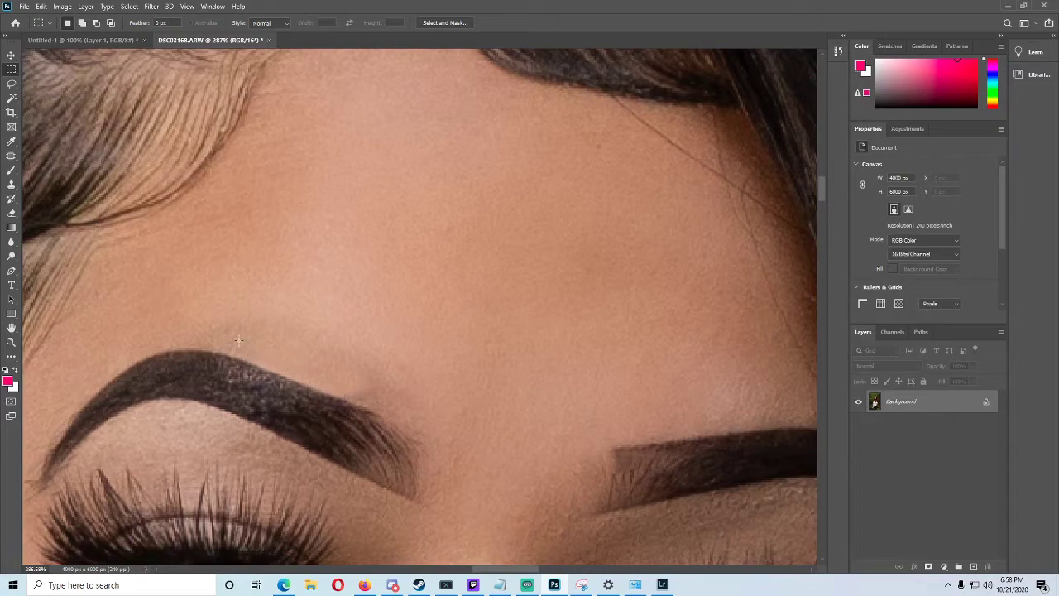
Undo the patching, cloning and Camera Raw changes above the left eyebrow and clear the selection
click(11, 342)
drag(268, 315, 295, 317)
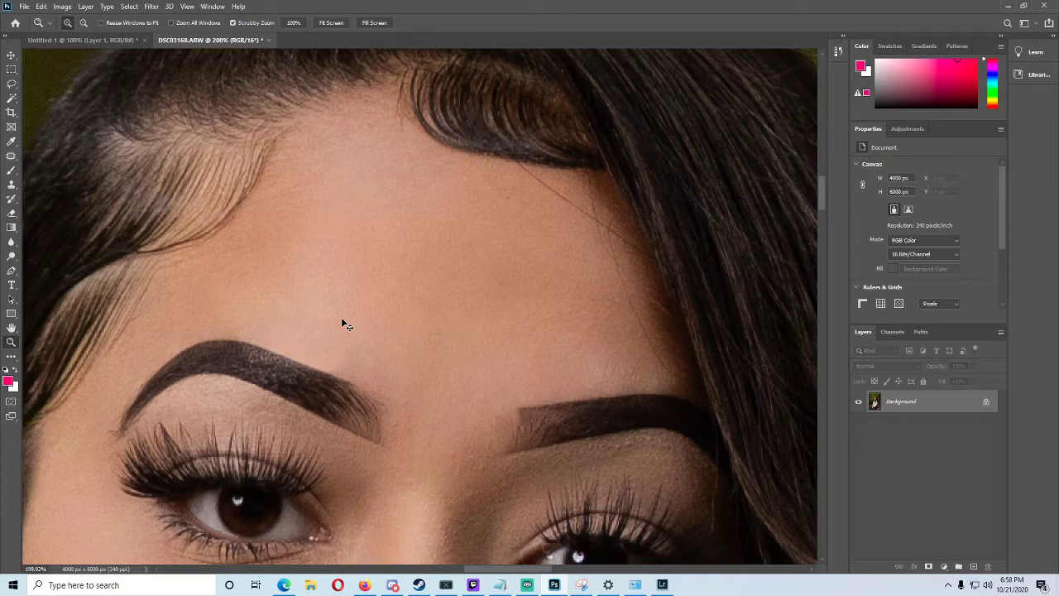
drag(345, 324, 344, 323)
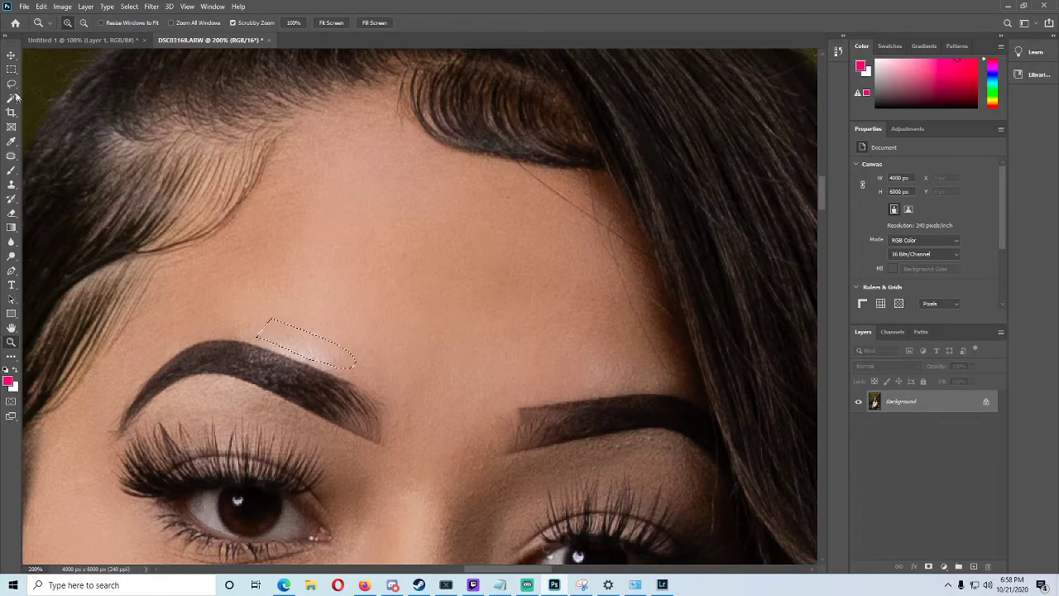
click(11, 55)
click(11, 69)
click(182, 150)
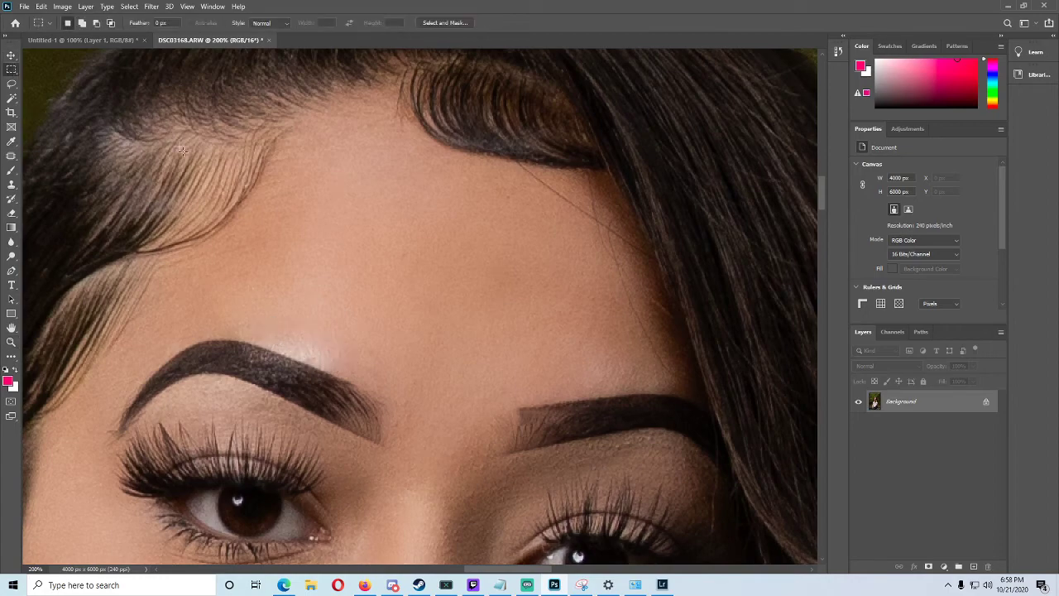
Reopen the Camera Raw Filter on the portrait to treat the highlight above the left eyebrow
click(11, 342)
key(ctrl+0)
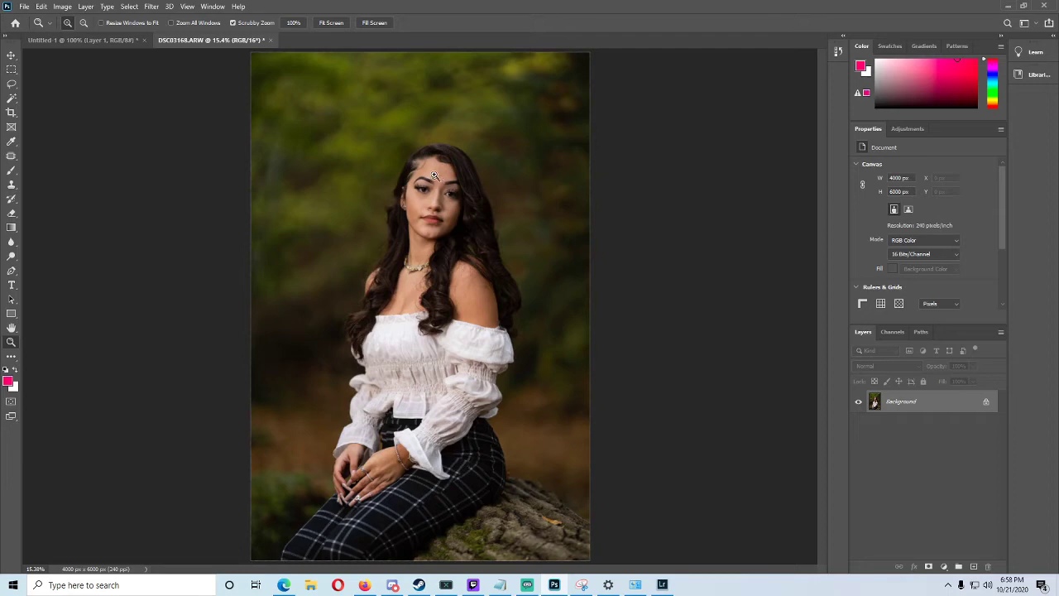
drag(435, 175, 462, 181)
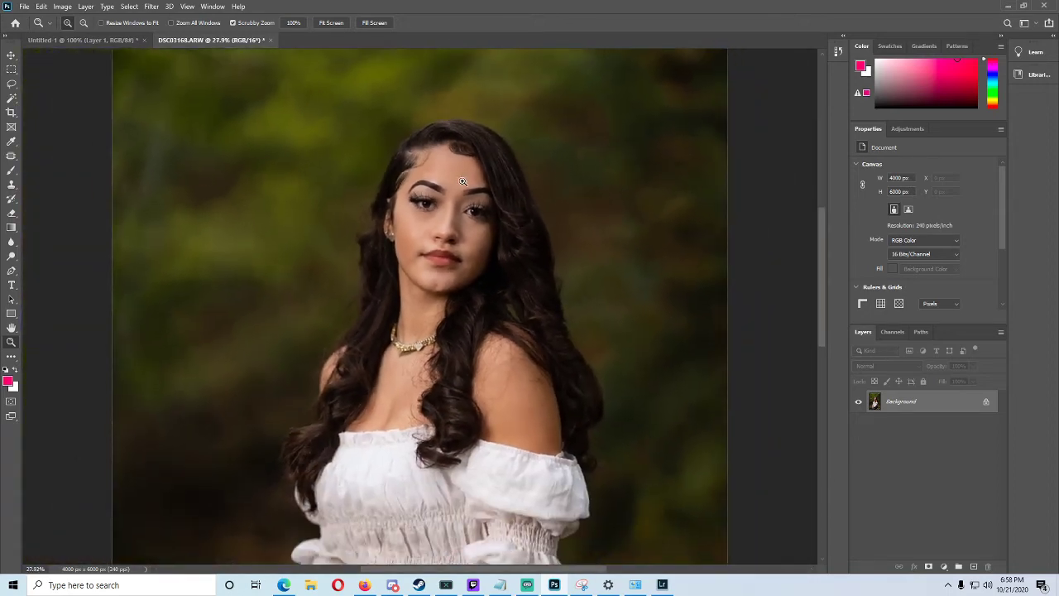
right_click(478, 186)
click(494, 192)
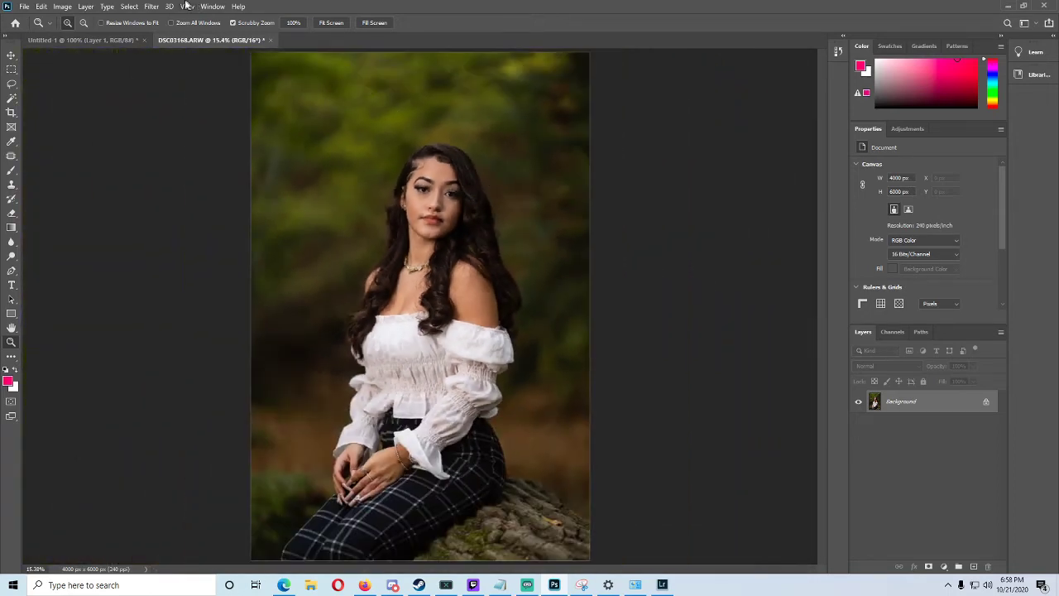
click(187, 5)
click(151, 6)
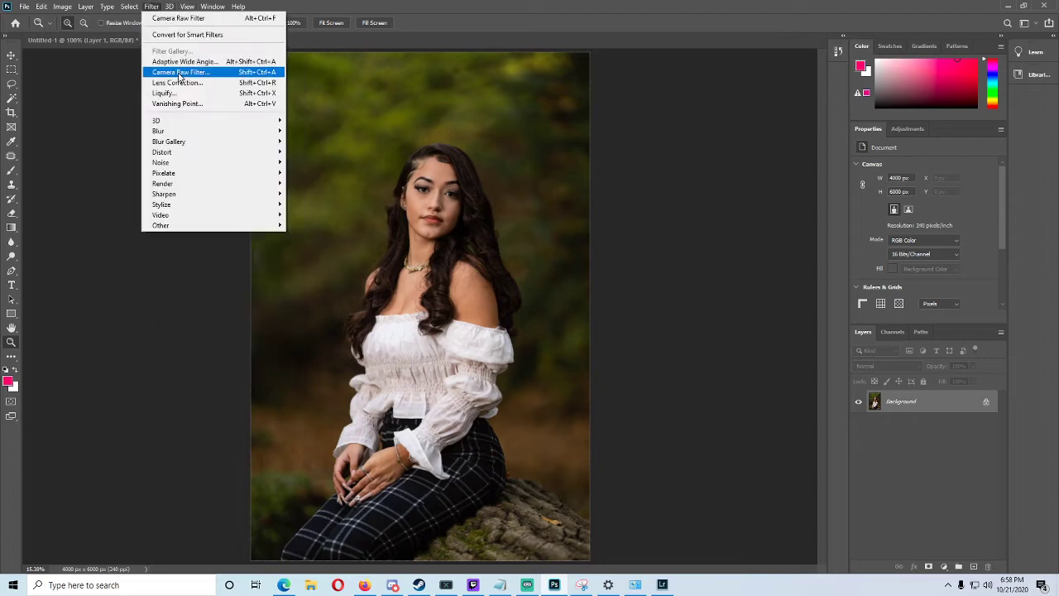
click(194, 72)
Paint the bright skin above the left eyebrow with the adjustment brush at Highlights -25 and all other adjustments reset
drag(544, 159, 601, 180)
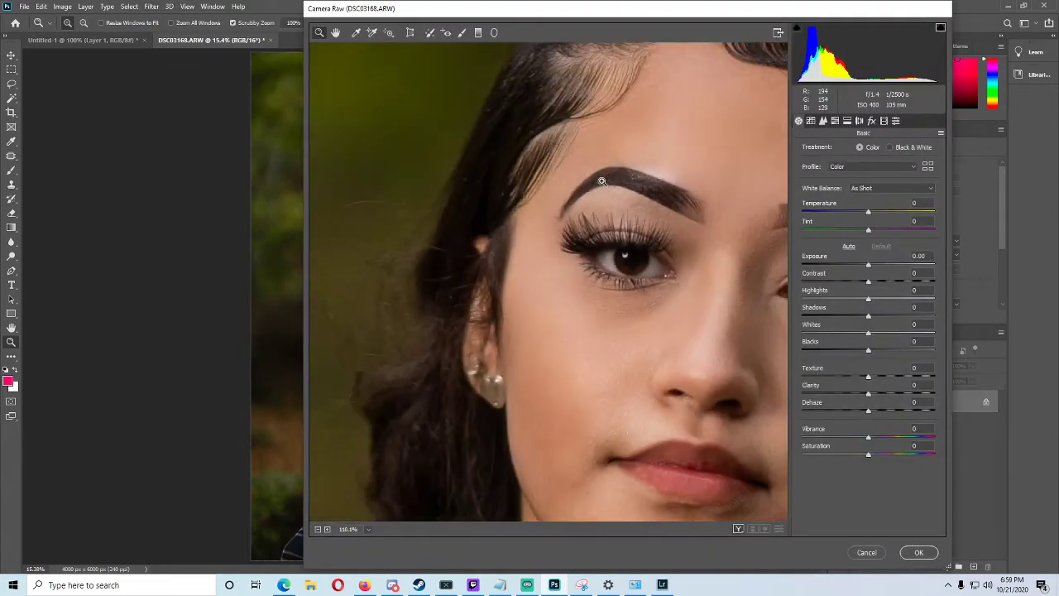
drag(696, 160, 716, 163)
click(461, 32)
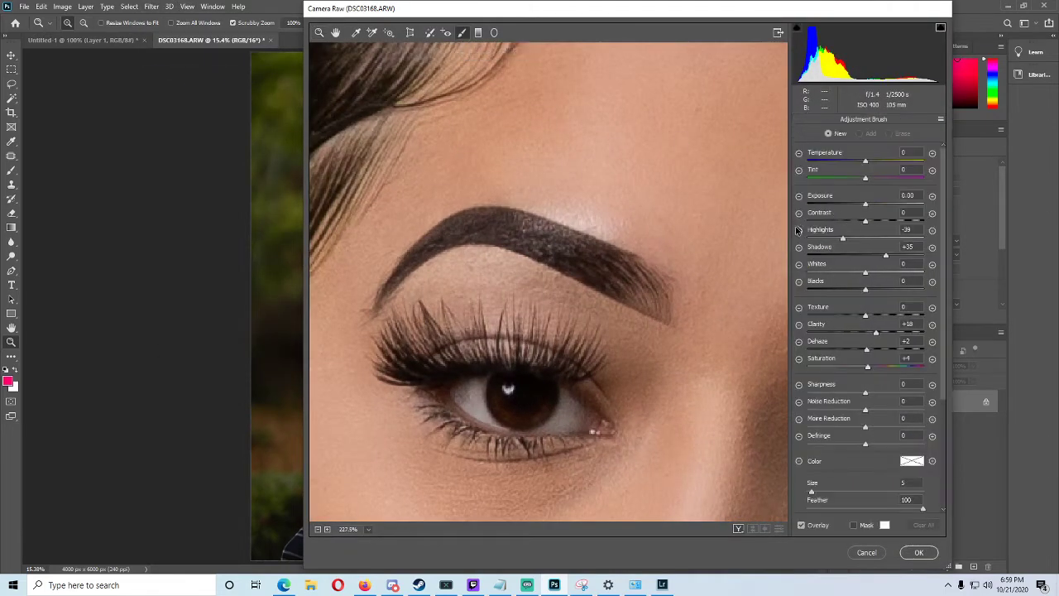
mouse_move(561, 207)
mouse_down()
mouse_move(610, 234)
mouse_move(524, 208)
mouse_up()
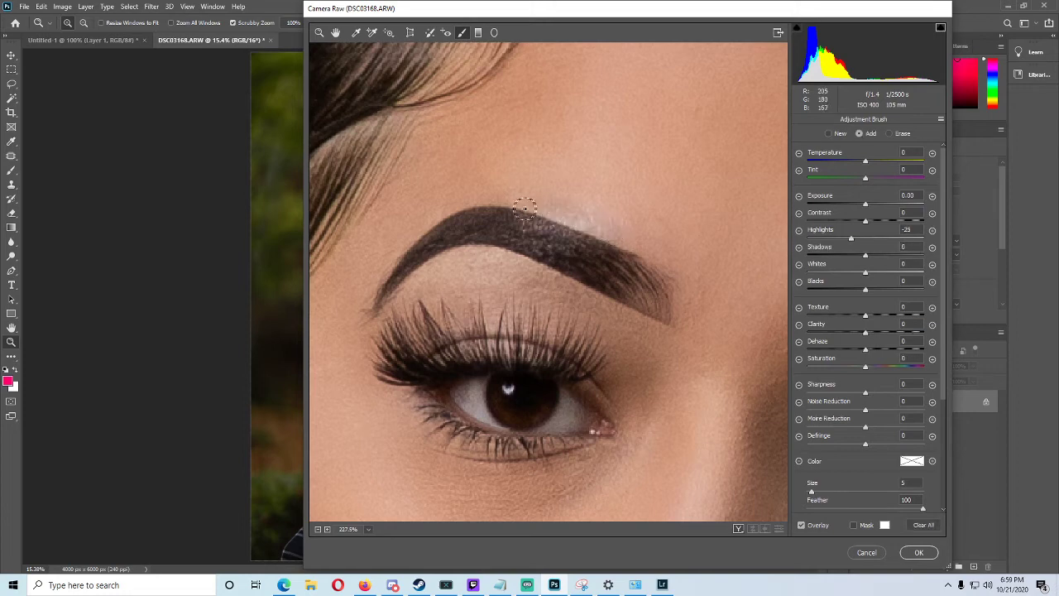
Set the brushed area's Highlights to -17 and Temperature to +3, fine-tune its saturation, and apply the filter
drag(851, 238, 856, 238)
drag(865, 161, 868, 162)
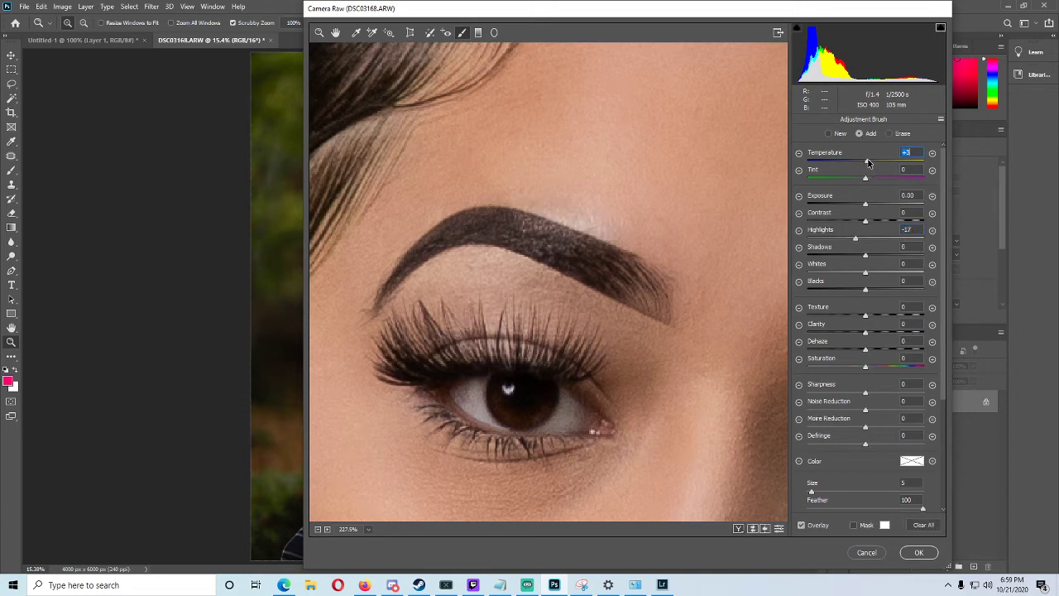
drag(860, 358, 869, 361)
drag(868, 269, 865, 256)
click(918, 552)
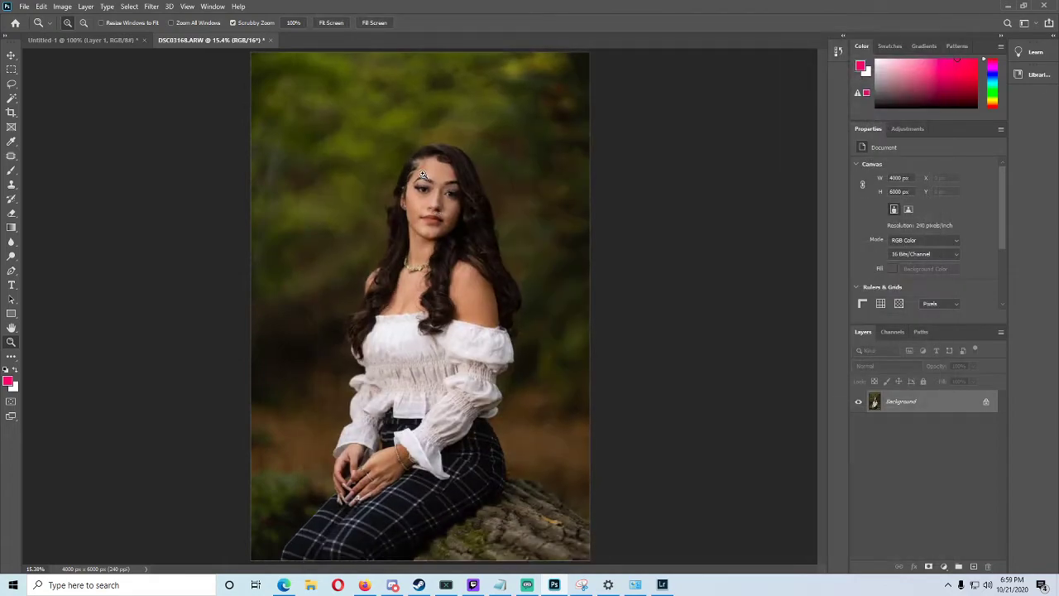
Patch the stray hair running down the right side of the forehead toward the right eyebrow
drag(422, 173, 556, 170)
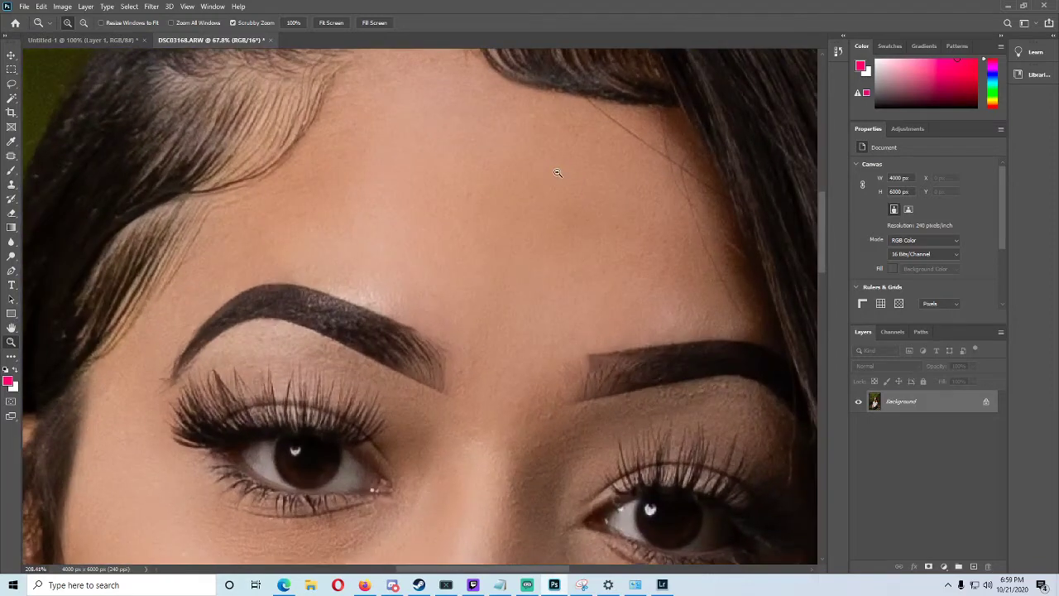
click(11, 155)
scroll(521, 179, up, 2)
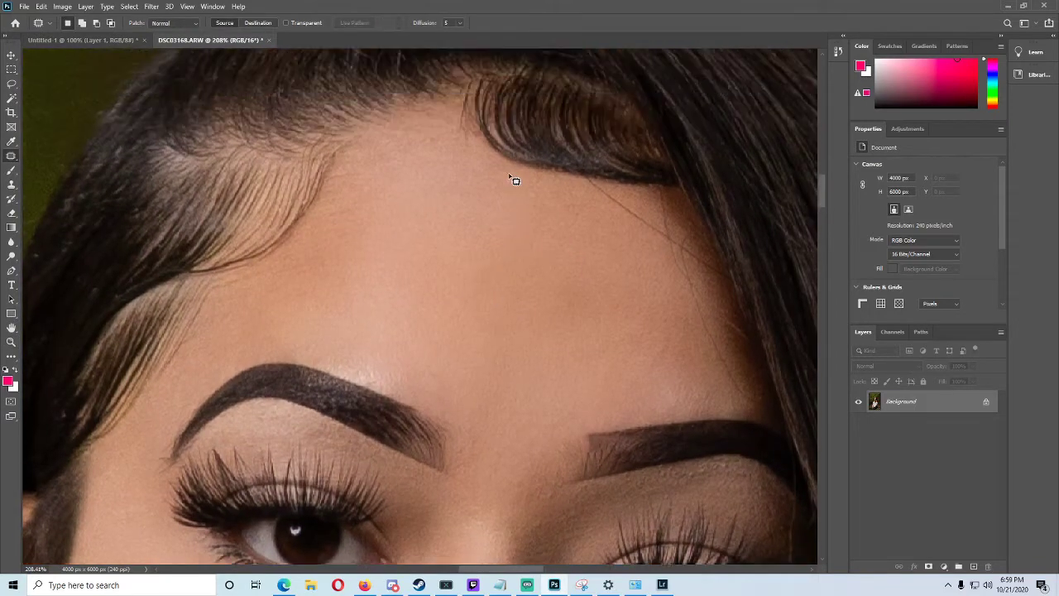
scroll(513, 178, up, 1)
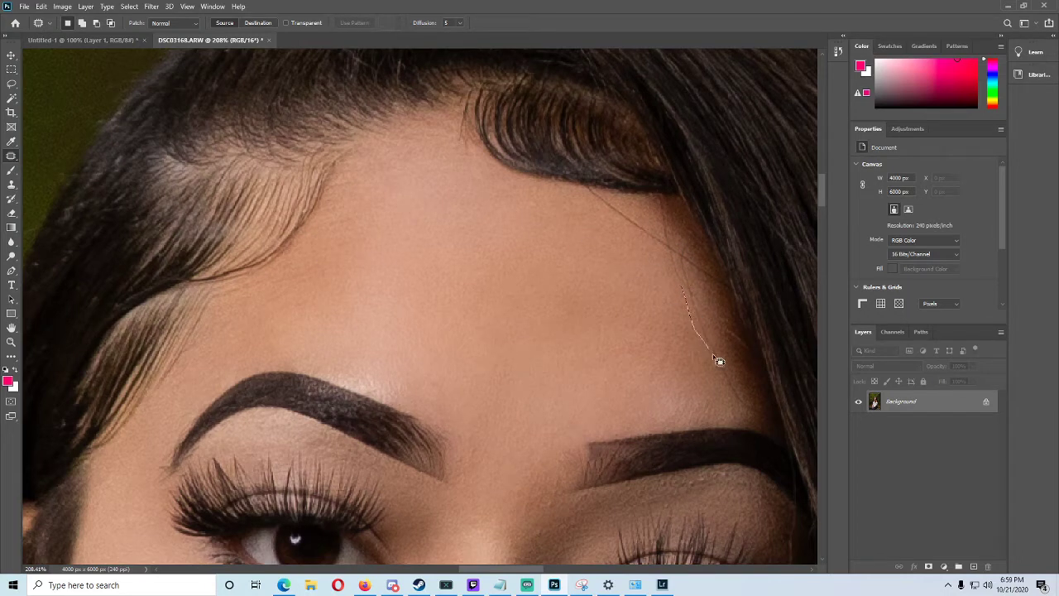
mouse_move(704, 302)
mouse_down()
mouse_move(685, 288)
mouse_move(676, 313)
mouse_up()
key(ctrl+d)
Patch the remaining stray hairs on the upper right forehead below the hairline curl
drag(675, 260, 680, 275)
click(680, 269)
drag(664, 239, 616, 222)
key(ctrl+d)
mouse_move(674, 240)
mouse_down()
mouse_move(673, 218)
mouse_move(667, 248)
mouse_move(671, 237)
mouse_move(636, 224)
mouse_up()
key(ctrl+d)
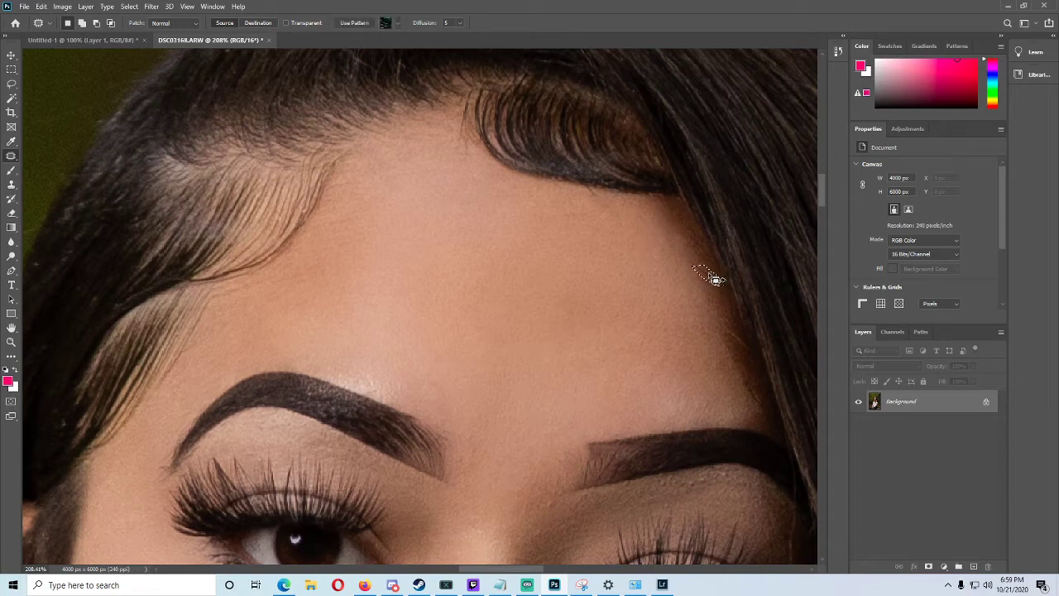
Patch the small stray hairs at the upper right forehead edge and just below the hairline curl
drag(697, 259, 692, 261)
click(606, 205)
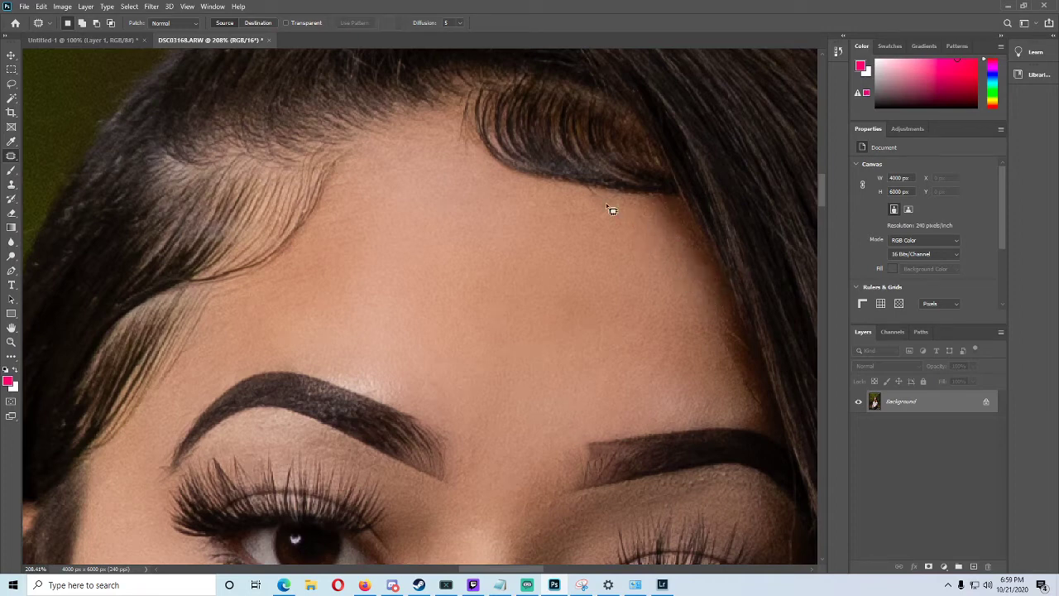
drag(596, 196, 599, 193)
mouse_move(593, 194)
mouse_down()
mouse_move(569, 216)
mouse_move(593, 195)
mouse_up()
key(ctrl+d)
key(ctrl+d)
Patch the stray strands along the right edge of the forehead above the right eyebrow's tail
scroll(639, 231, up, 1)
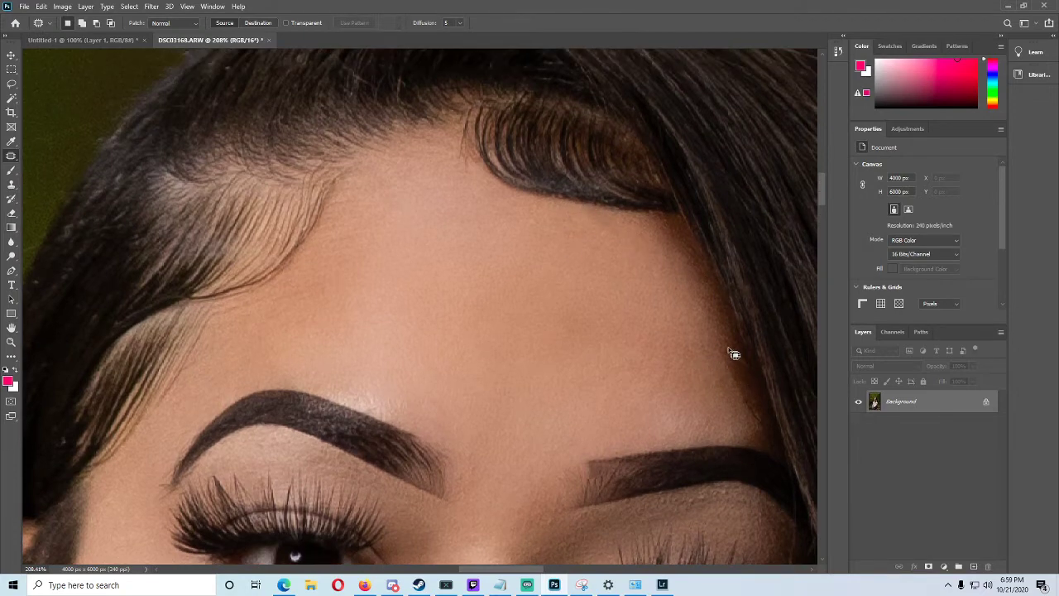
drag(742, 364, 730, 342)
key(ctrl+d)
mouse_move(742, 401)
mouse_down()
mouse_move(762, 421)
mouse_move(734, 389)
mouse_up()
key(ctrl+d)
Patch the stray hair running down the outer edge of the right cheek beside the hair
drag(531, 568, 557, 569)
scroll(576, 463, down, 5)
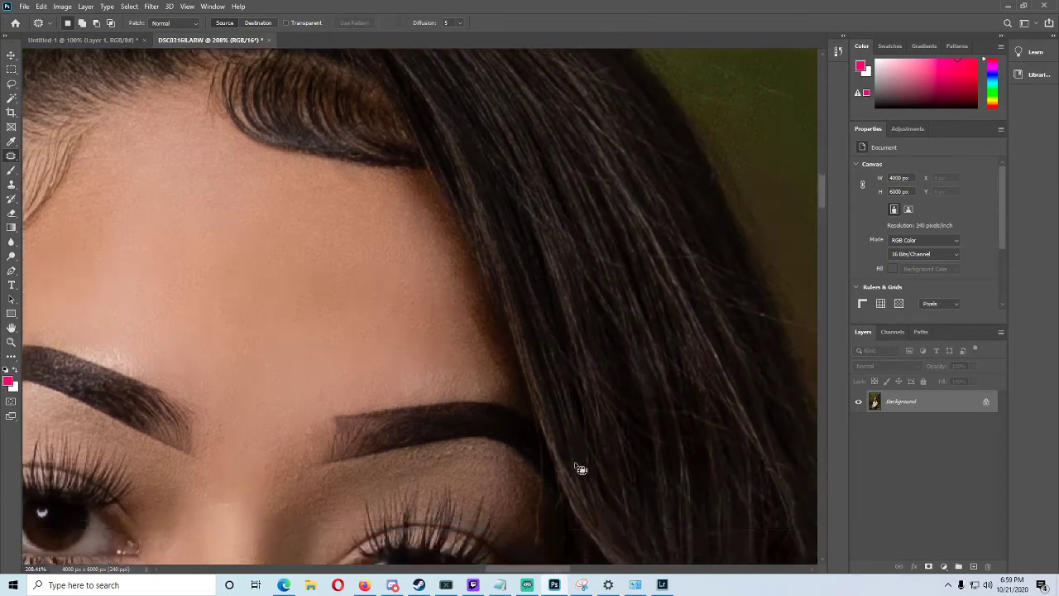
scroll(546, 441, down, 5)
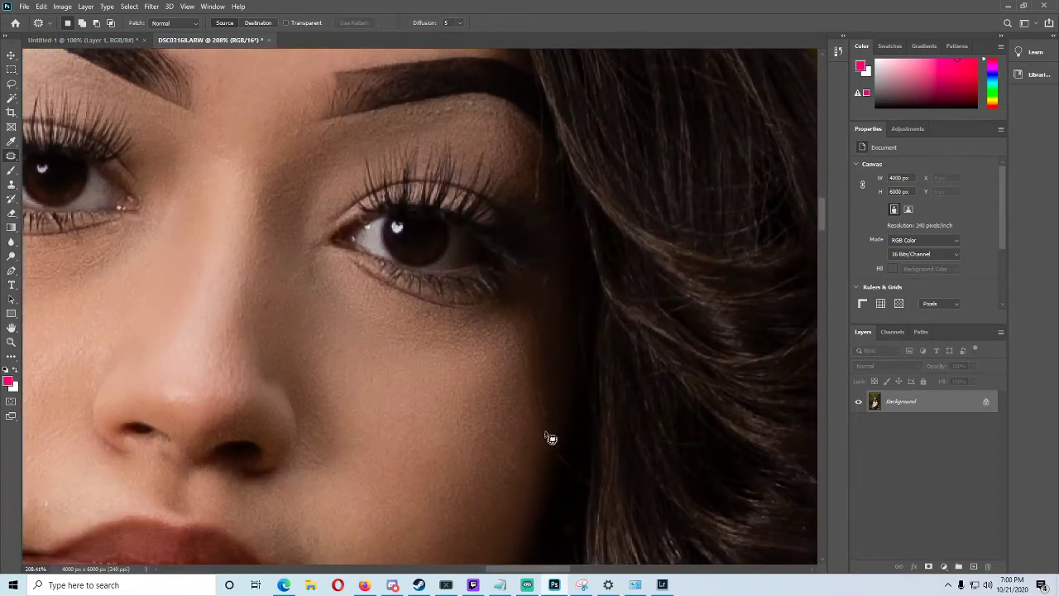
mouse_move(546, 420)
mouse_down()
mouse_move(539, 359)
mouse_move(532, 355)
mouse_move(551, 428)
mouse_move(525, 407)
mouse_move(498, 321)
mouse_move(543, 361)
mouse_move(533, 331)
mouse_move(536, 387)
mouse_move(546, 384)
mouse_up()
key(ctrl+d)
key(ctrl+d)
drag(544, 382, 543, 349)
key(ctrl+d)
drag(543, 403, 538, 414)
Patch the stray hair just below the outer corner of the right eye
scroll(541, 353, up, 2)
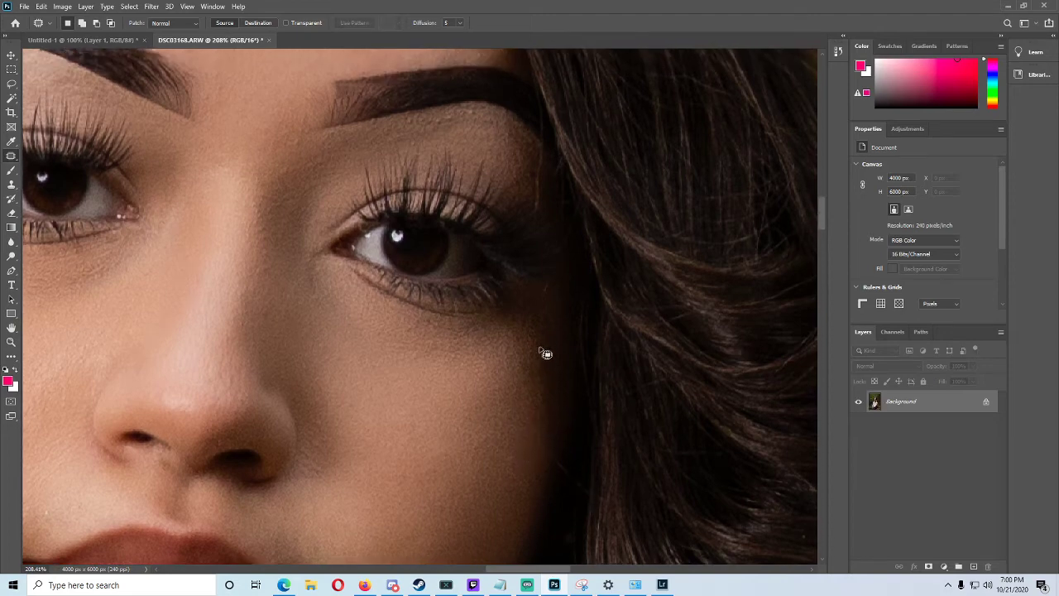
mouse_move(543, 303)
mouse_down()
mouse_move(539, 333)
mouse_move(539, 318)
mouse_up()
key(ctrl+d)
key(ctrl+d)
Patch the stray strands on the skin between the right eye's outer corner and the eyebrow's tail
scroll(542, 340, up, 2)
scroll(548, 344, up, 4)
mouse_move(543, 245)
mouse_down()
mouse_move(539, 309)
mouse_move(548, 252)
mouse_move(539, 256)
mouse_move(548, 294)
mouse_move(546, 270)
mouse_move(520, 238)
mouse_move(532, 283)
mouse_up()
key(ctrl+d)
mouse_move(532, 290)
mouse_down()
mouse_move(530, 260)
mouse_move(543, 292)
mouse_move(527, 281)
mouse_move(538, 287)
mouse_move(544, 260)
mouse_move(532, 240)
mouse_move(538, 305)
mouse_move(530, 254)
mouse_up()
key(ctrl+d)
key(ctrl+d)
key(ctrl+d)
key(ctrl+d)
Patch the remaining stray hair beneath the tail of the right eyebrow
scroll(529, 269, up, 2)
key(ctrl+d)
key(ctrl+d)
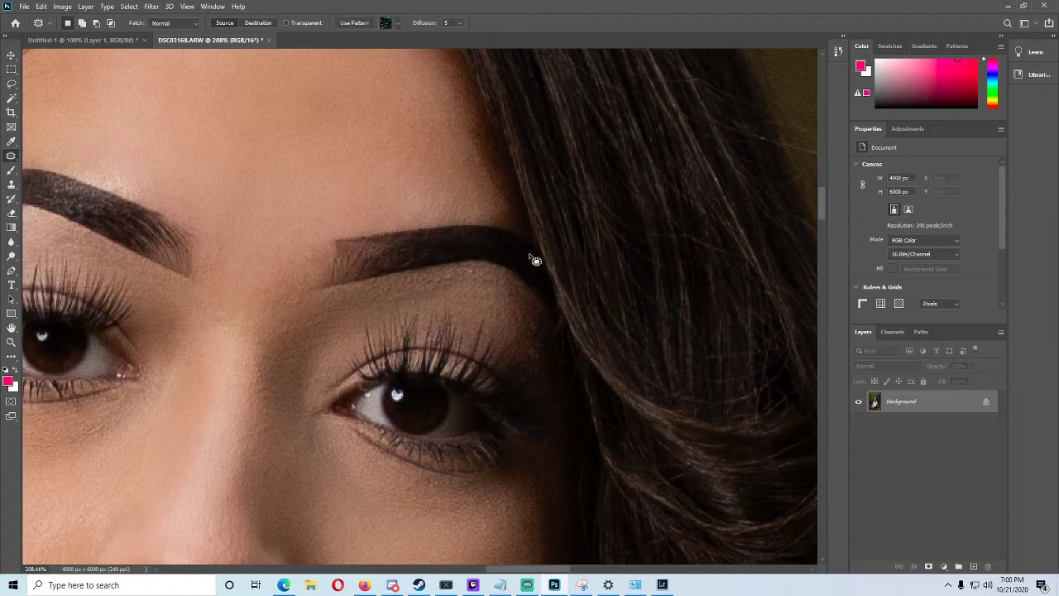
drag(548, 307, 538, 313)
key(ctrl+d)
Using the Camera Raw Filter's Adjustment Brush at Highlights -25 with other adjustments reset, paint over both upper eyelids and lashes
click(11, 185)
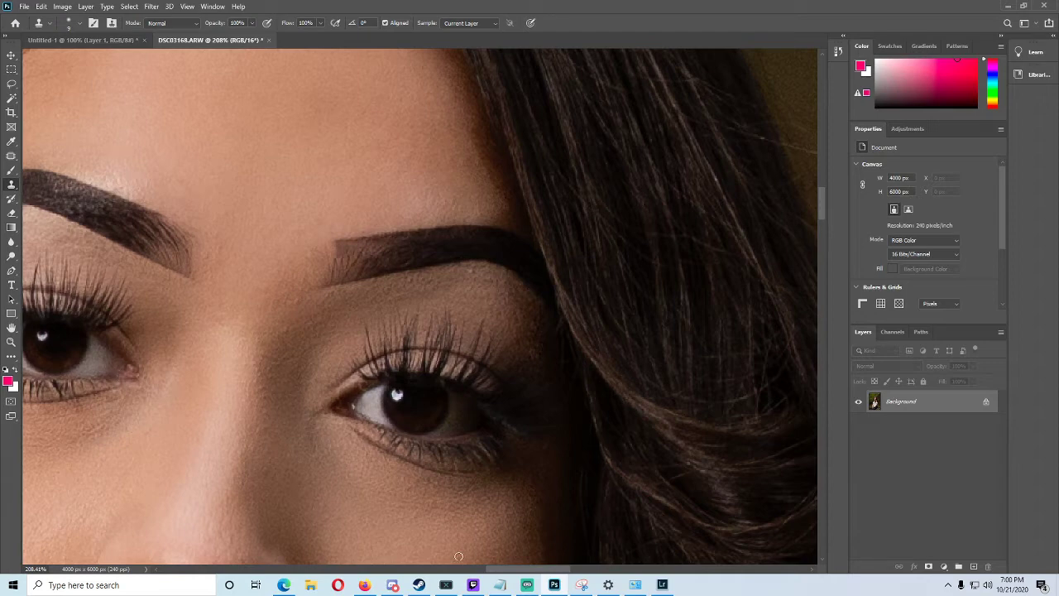
drag(493, 571, 463, 571)
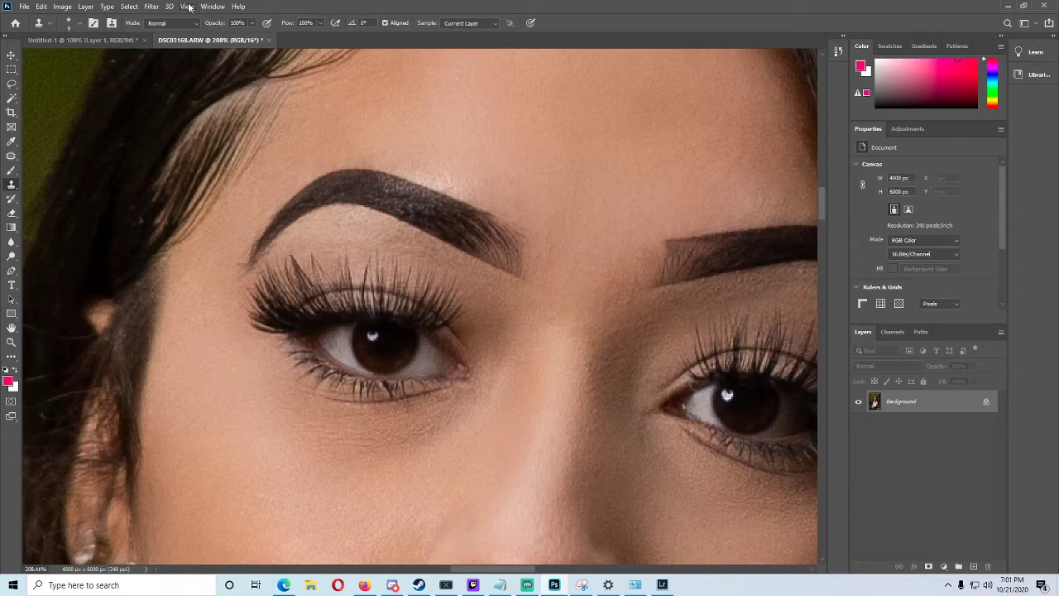
click(151, 6)
click(177, 74)
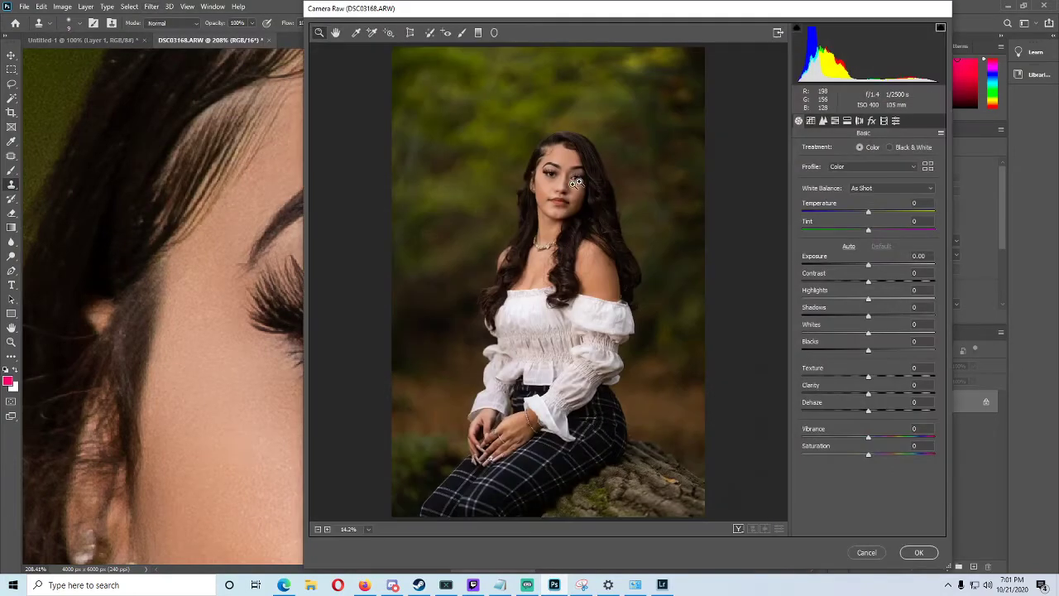
drag(576, 183, 623, 186)
click(461, 32)
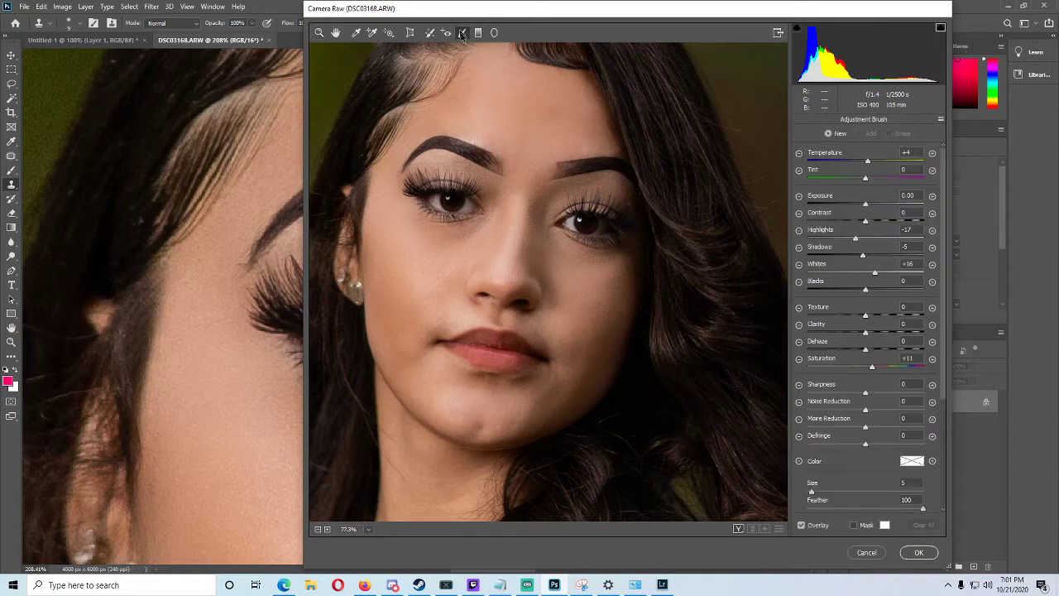
click(799, 230)
drag(560, 204, 614, 207)
mouse_move(448, 175)
mouse_down()
mouse_move(476, 181)
mouse_move(418, 180)
mouse_up()
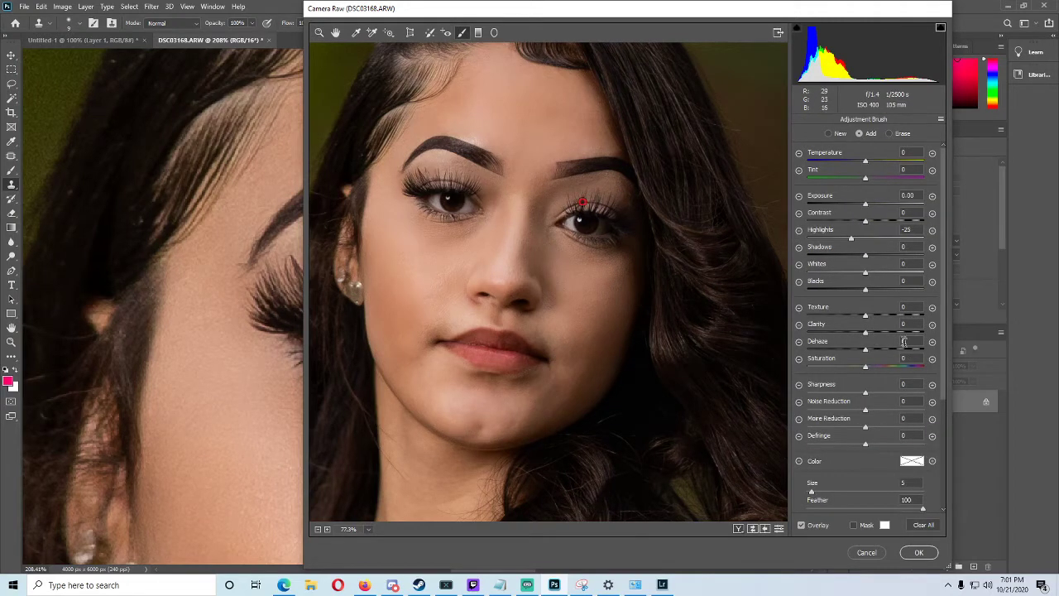
Set the brushed lids to Exposure +0.10, Contrast +20, Shadows -19, Texture +5, Clarity +11 and Dehaze +3, and apply the filter
click(872, 333)
click(868, 349)
click(868, 314)
drag(865, 255, 867, 204)
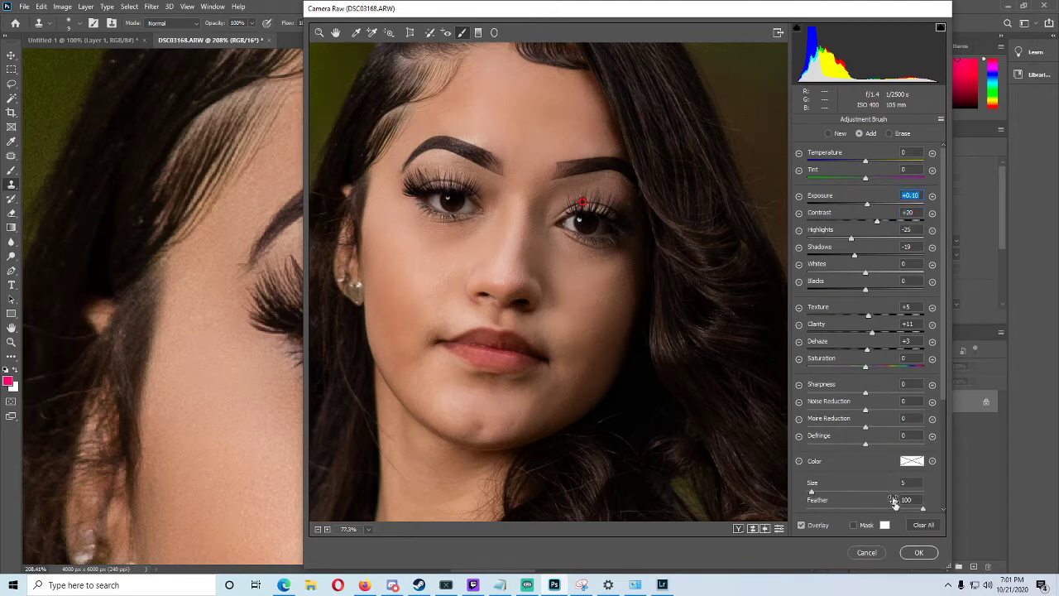
click(918, 552)
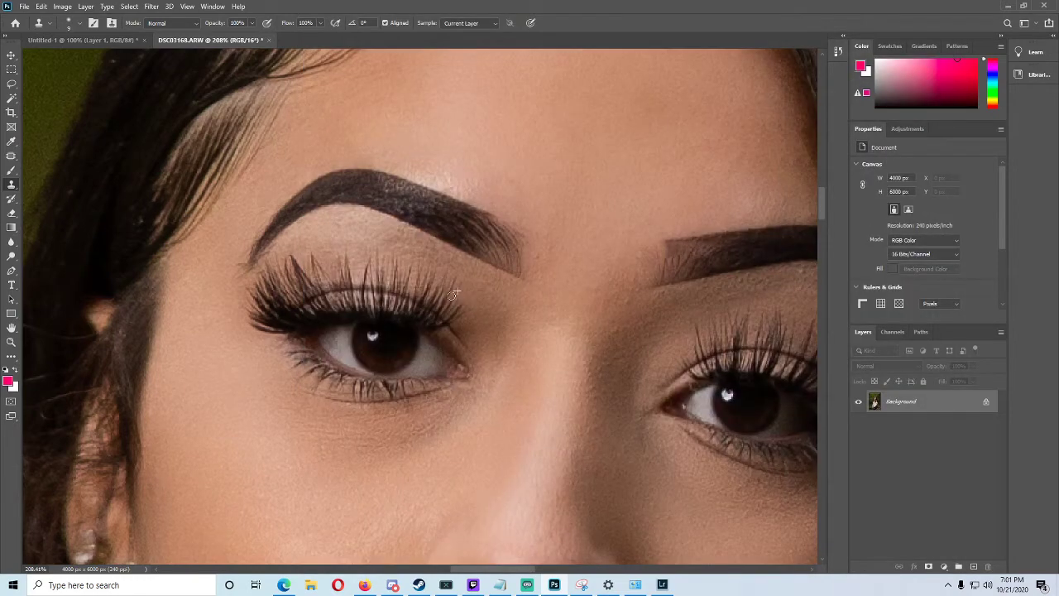
Paint over the irises of both eyes with the Camera Raw Adjustment Brush at Saturation +25 and other adjustments reset
click(11, 342)
drag(513, 302, 445, 306)
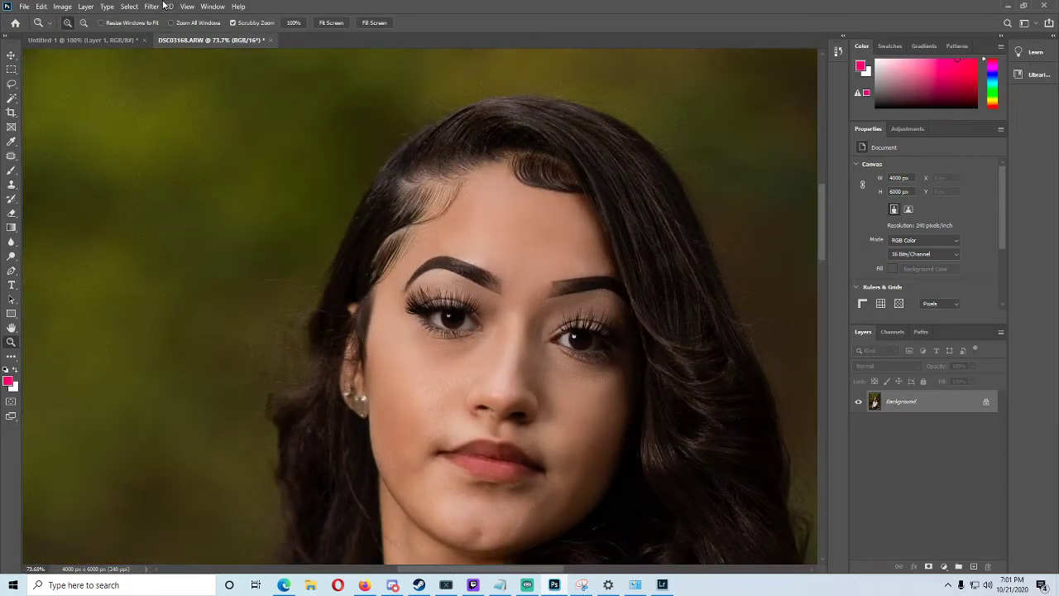
click(157, 6)
click(190, 73)
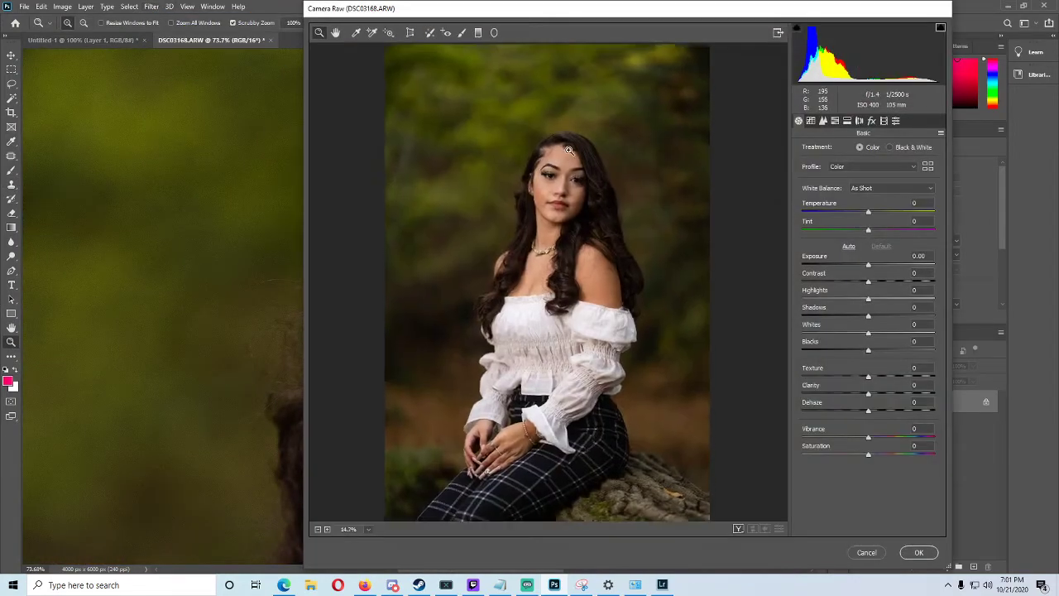
drag(568, 150, 505, 102)
drag(548, 331, 369, 40)
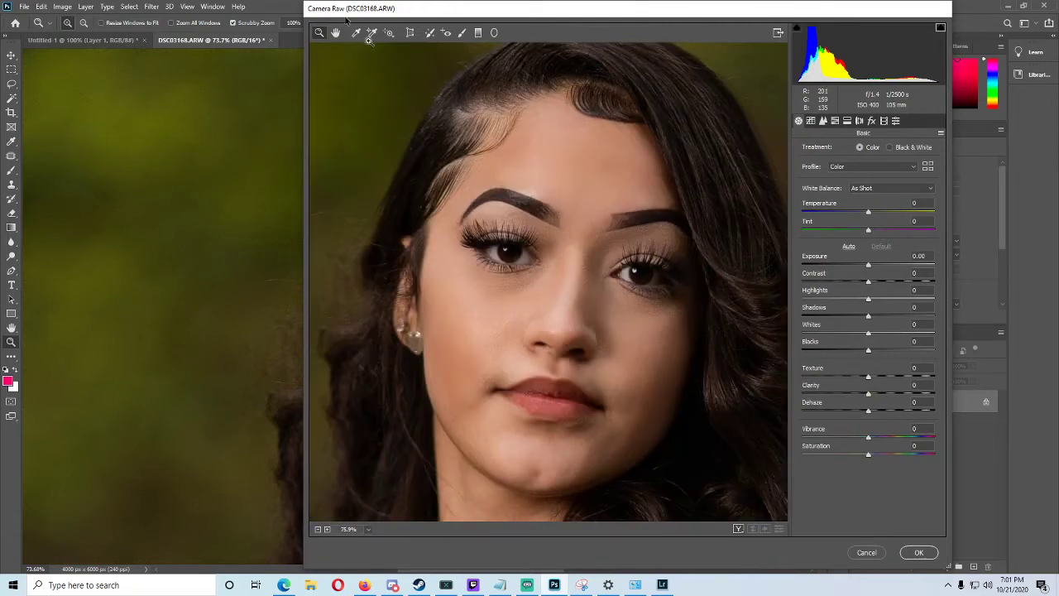
click(462, 32)
click(932, 359)
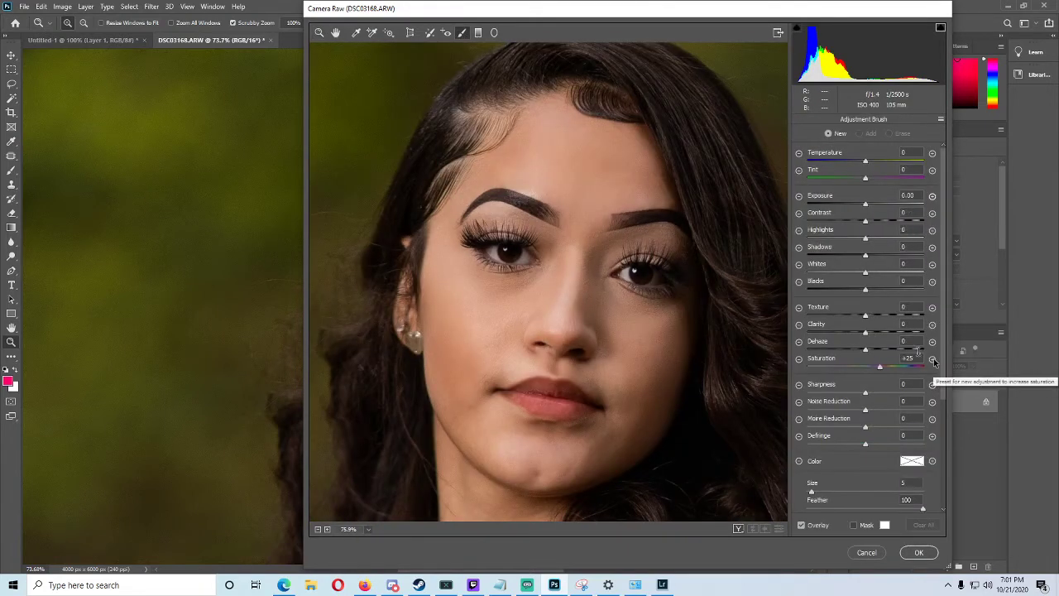
drag(633, 271, 623, 267)
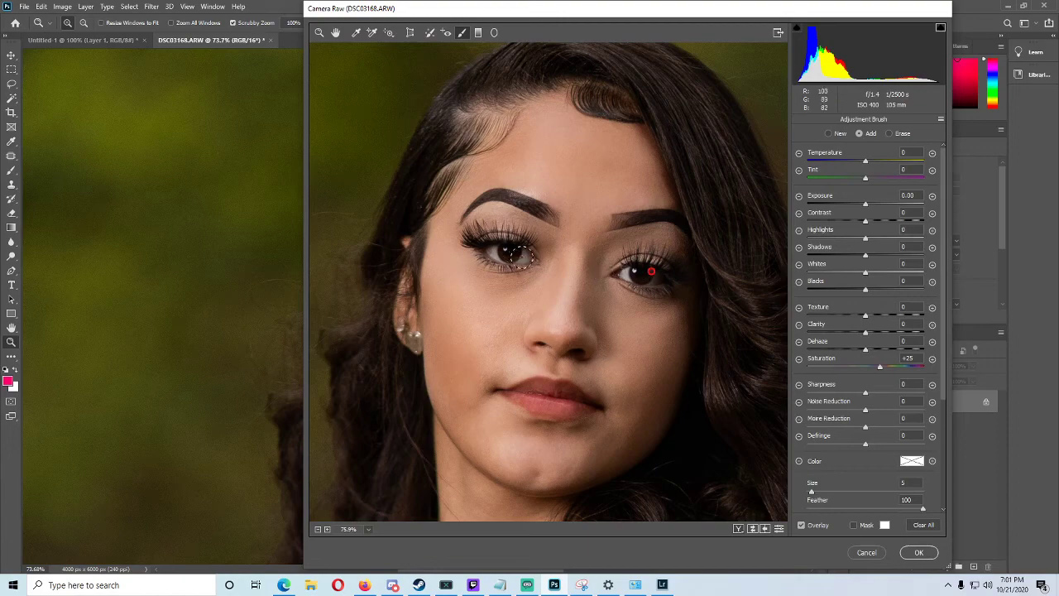
Set the brushed irises to Exposure +0.55, Contrast +7, Highlights +20 and Saturation +37, and apply the filter
drag(878, 369, 886, 367)
mouse_move(862, 235)
mouse_down()
mouse_move(877, 236)
mouse_move(873, 201)
mouse_move(869, 220)
mouse_up()
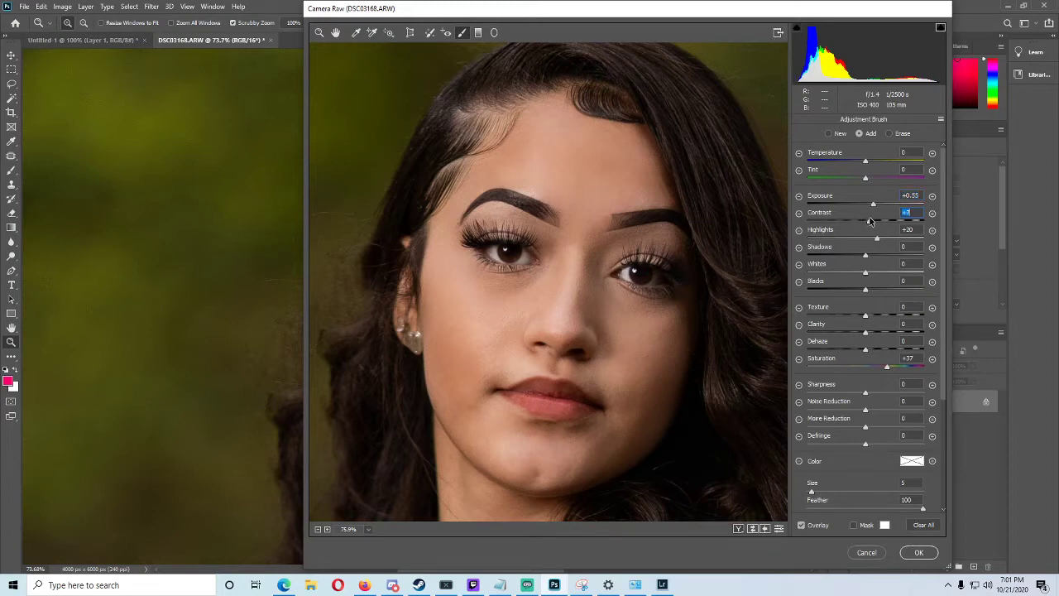
click(919, 551)
Paint the outer white of the right eye with the Camera Raw Adjustment Brush at Saturation -25 and other adjustments reset
drag(502, 315, 684, 349)
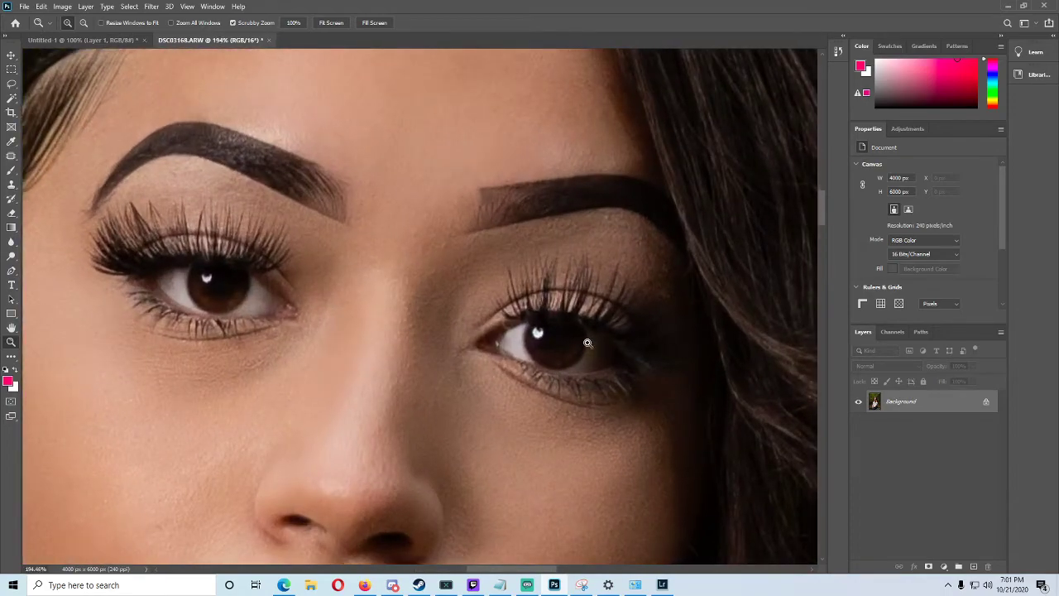
click(151, 6)
click(190, 72)
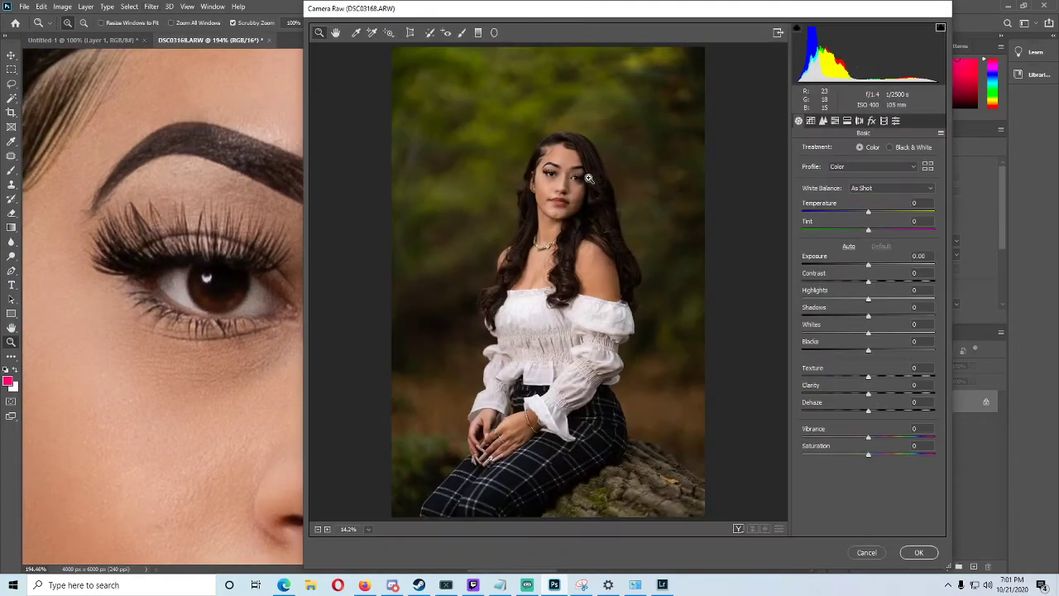
click(588, 178)
click(568, 253)
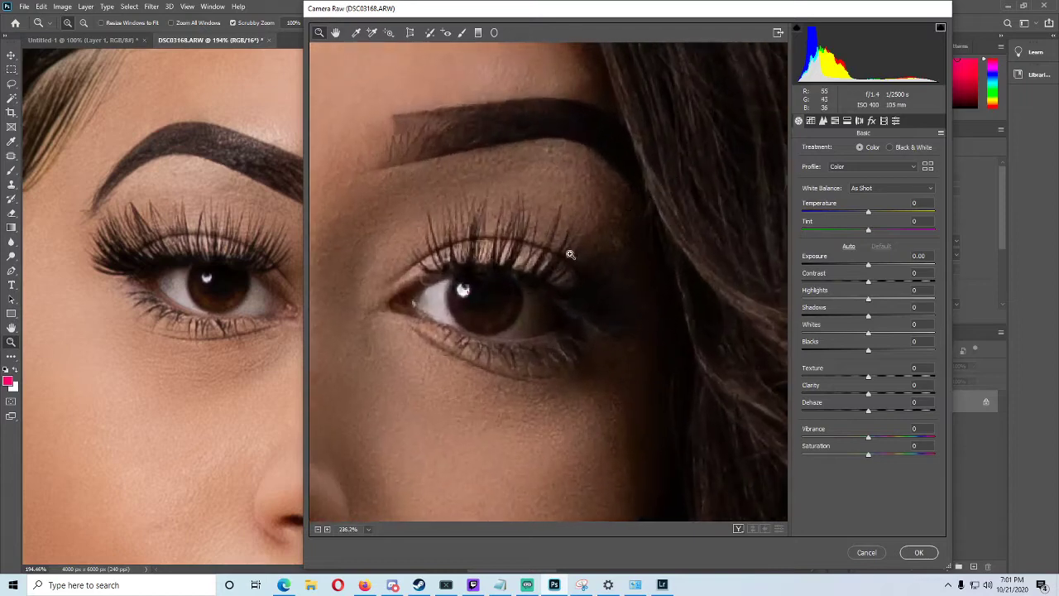
click(461, 32)
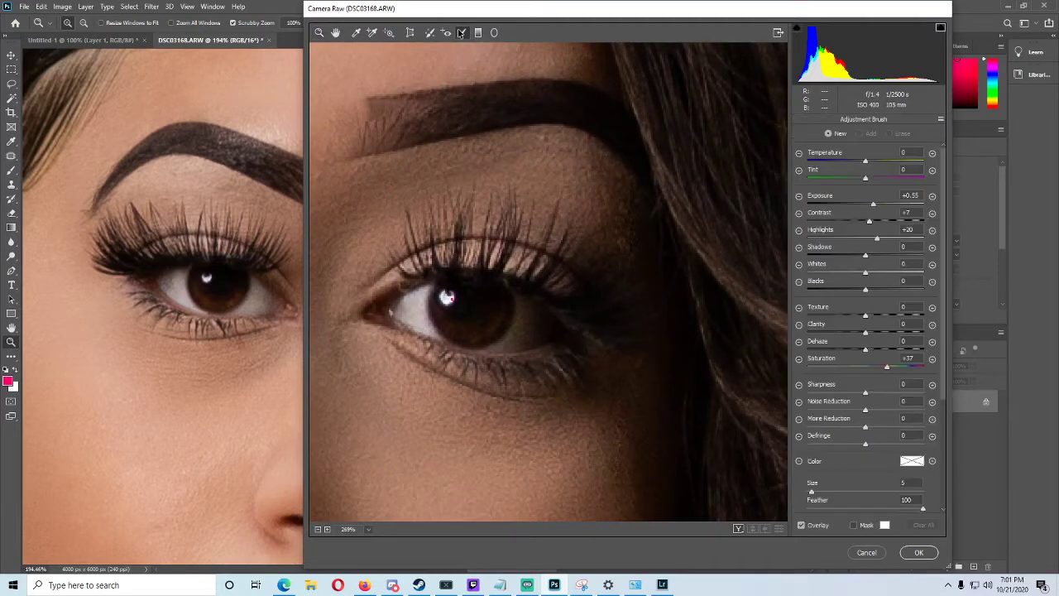
click(799, 359)
drag(520, 310, 506, 341)
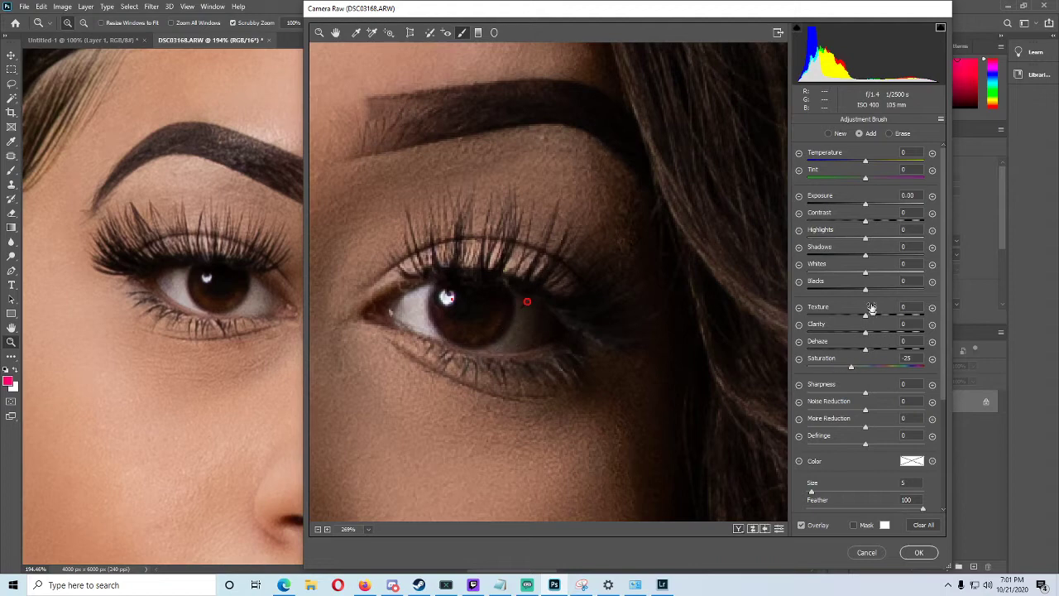
Lower the brushed eye white's saturation further, warm its temperature slightly, and apply the filter
mouse_move(852, 363)
mouse_down()
mouse_move(833, 362)
mouse_move(842, 361)
mouse_up()
drag(865, 158, 874, 162)
mouse_move(836, 369)
mouse_down()
mouse_move(854, 368)
mouse_move(842, 367)
mouse_up()
click(919, 552)
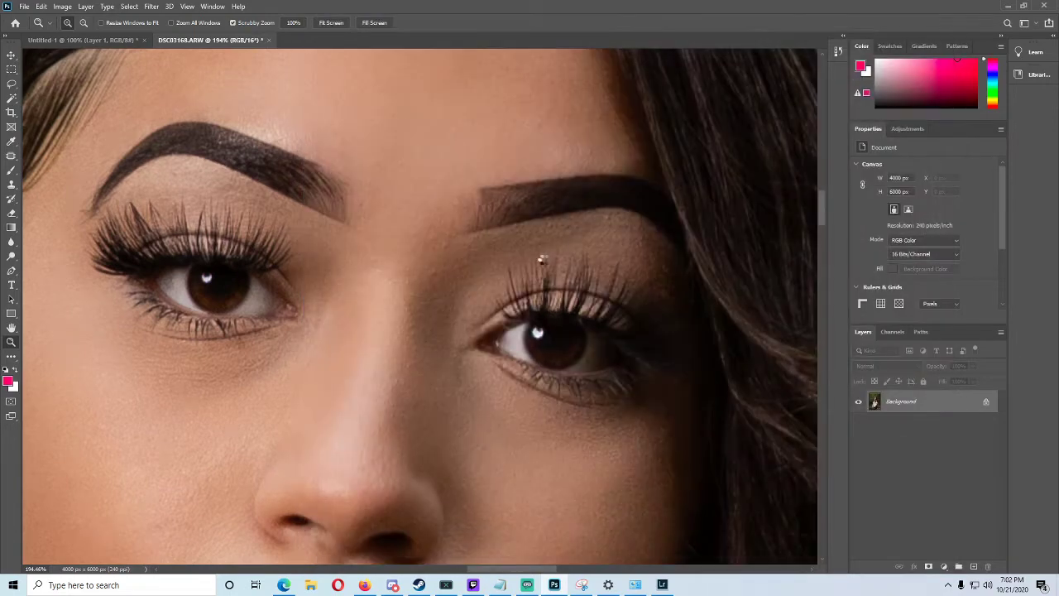
Copy a rectangular selection of the right eye's outer half to a new layer and check it without the background
click(12, 69)
drag(566, 308, 616, 365)
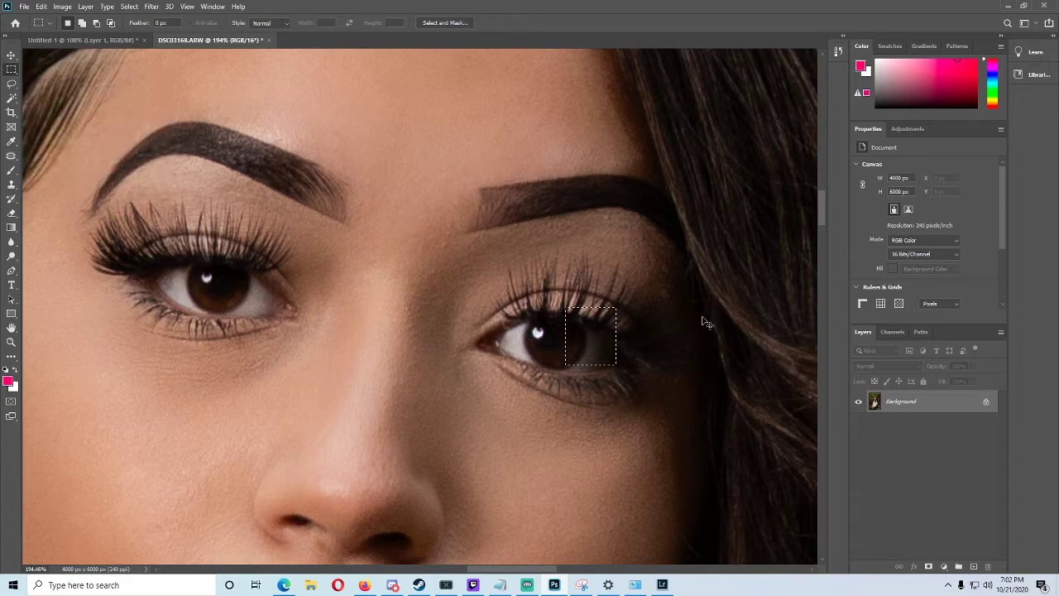
key(ctrl+j)
click(858, 425)
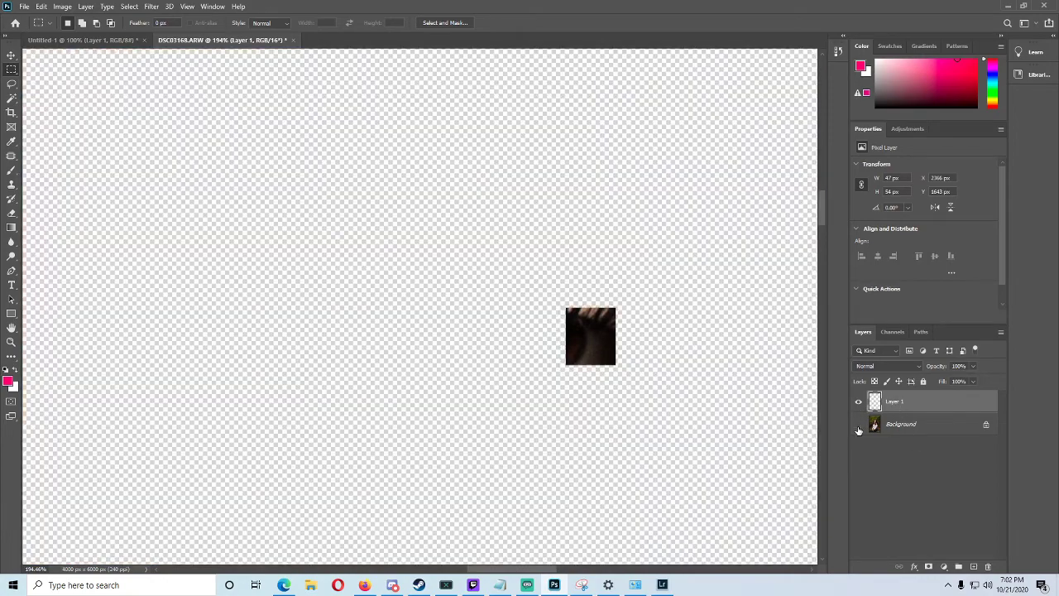
click(857, 425)
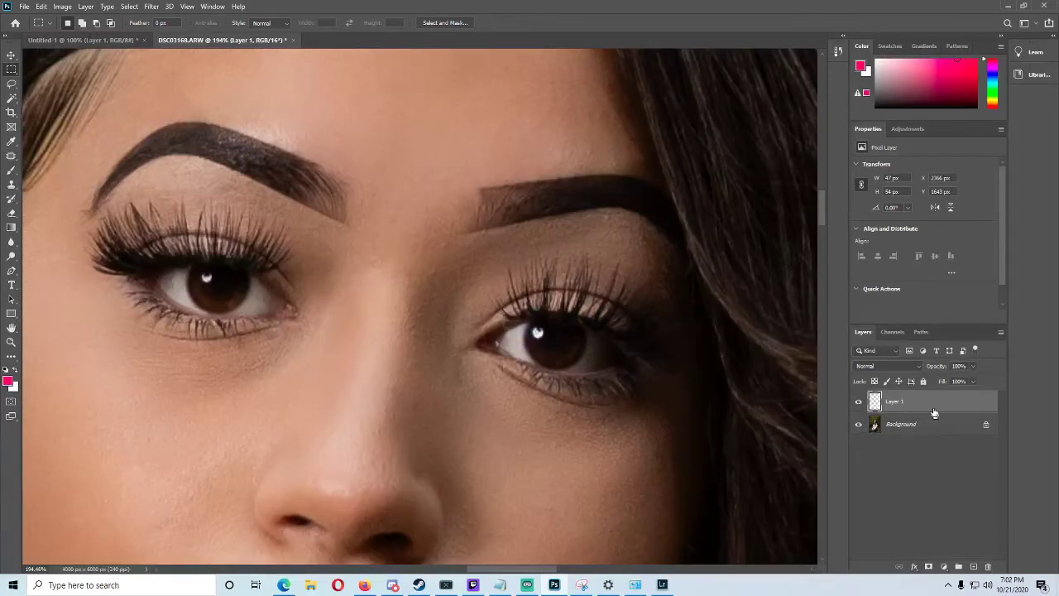
Apply the Camera Raw Filter to the copied eye layer with HSL saturation at Yellows -83 and Oranges +10
click(151, 6)
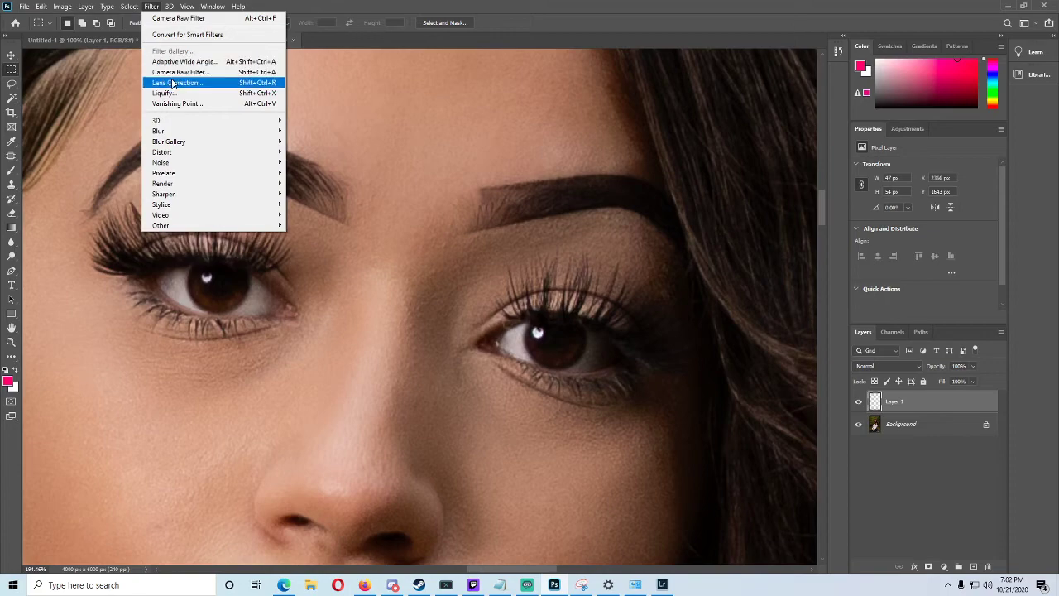
click(179, 74)
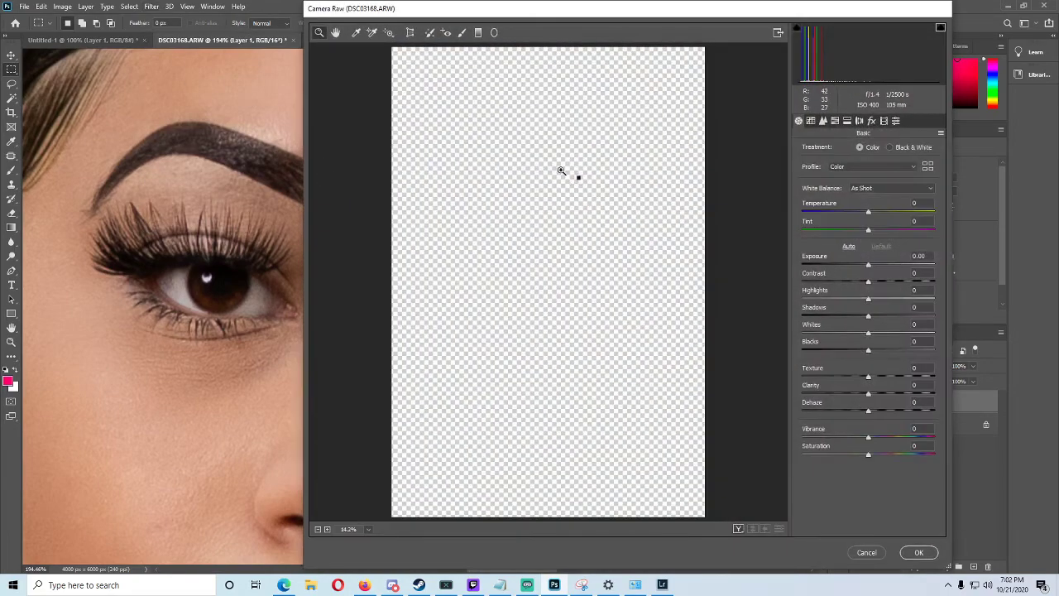
drag(414, 284, 468, 310)
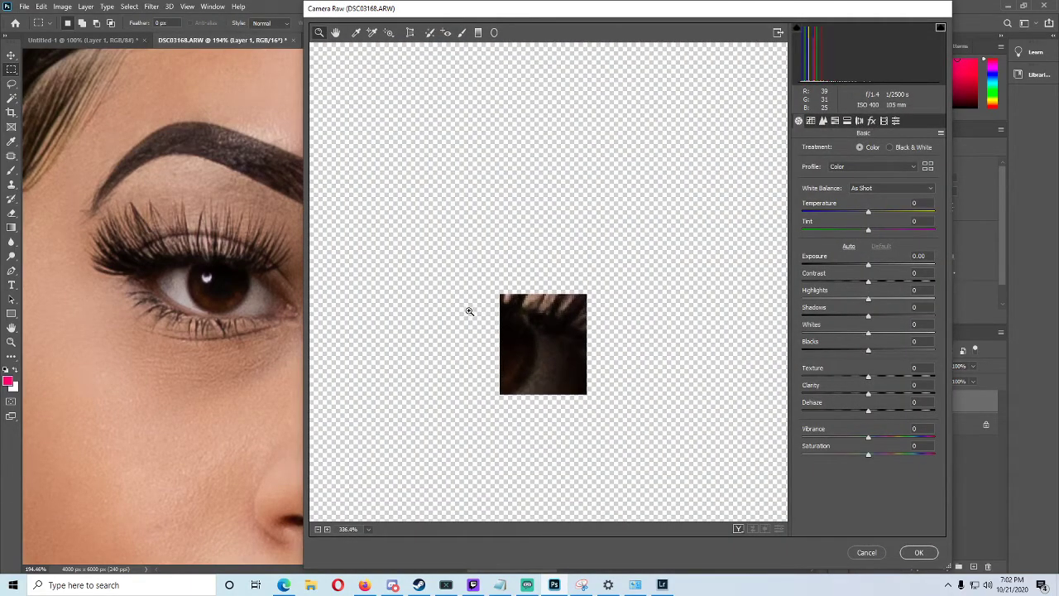
click(847, 121)
click(835, 120)
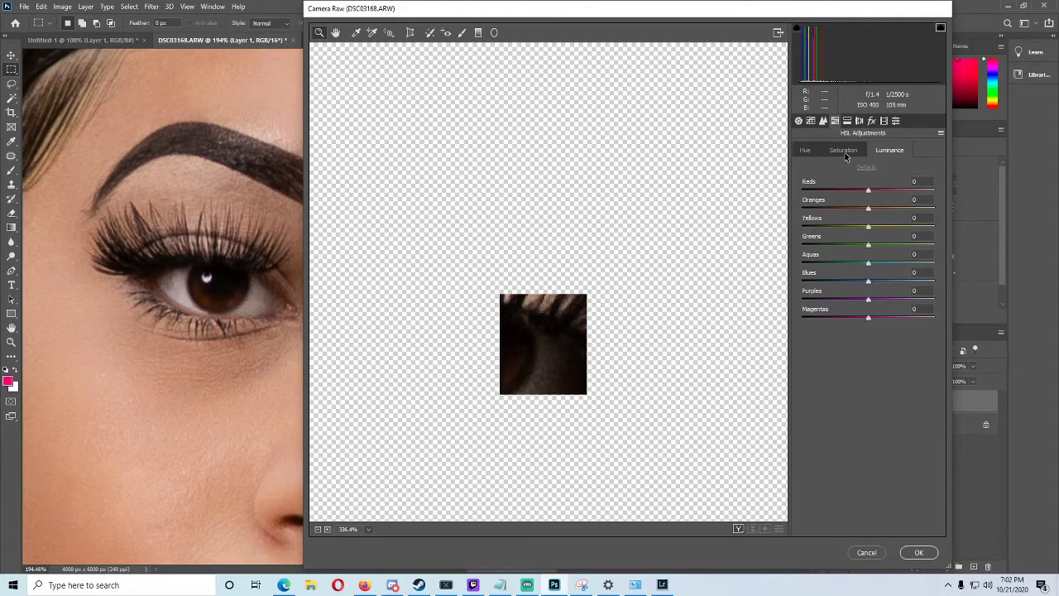
click(843, 152)
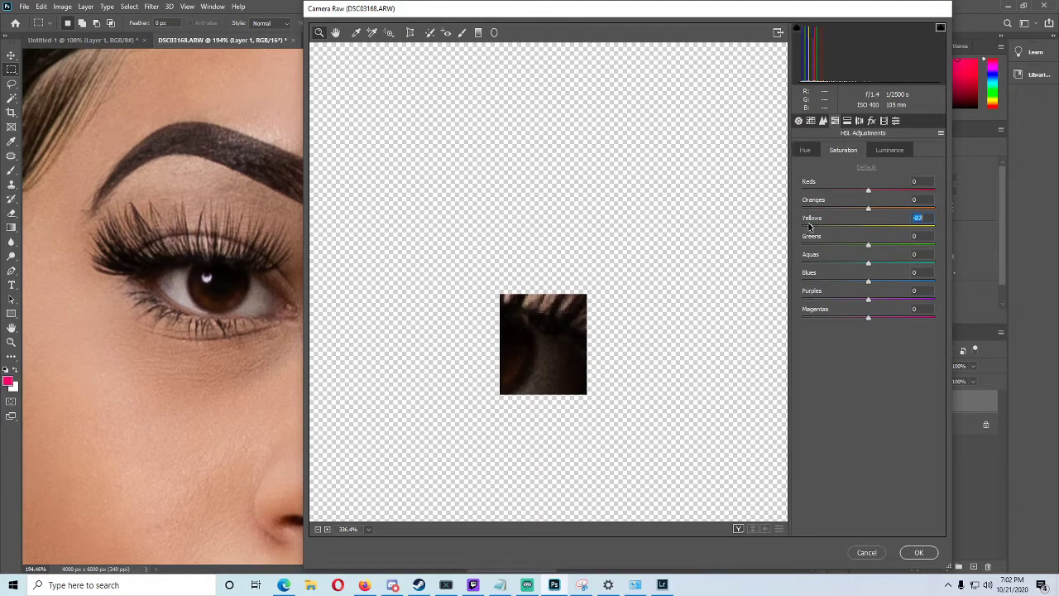
drag(809, 225, 877, 209)
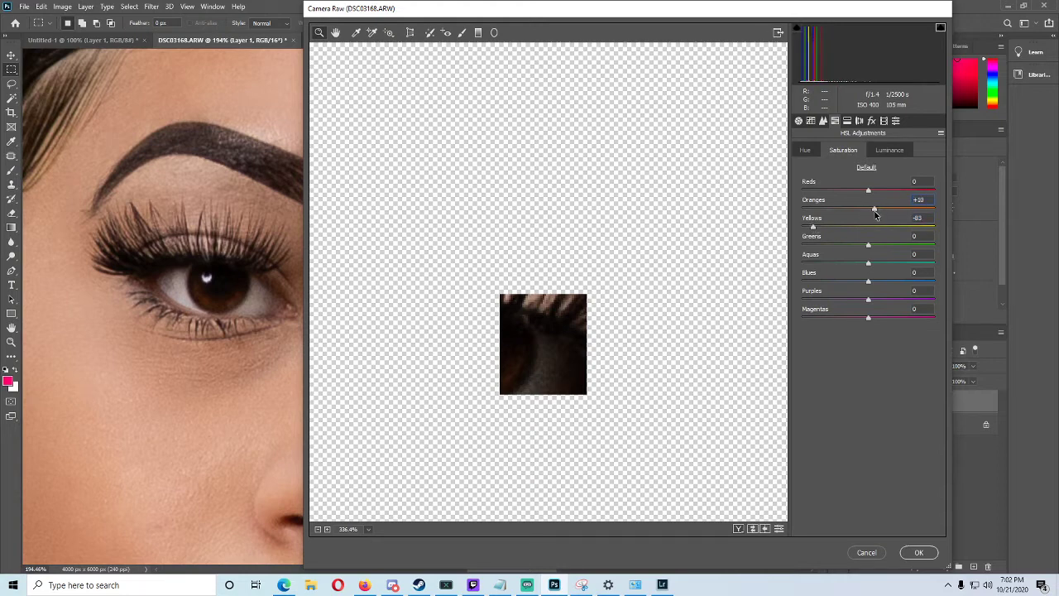
click(918, 552)
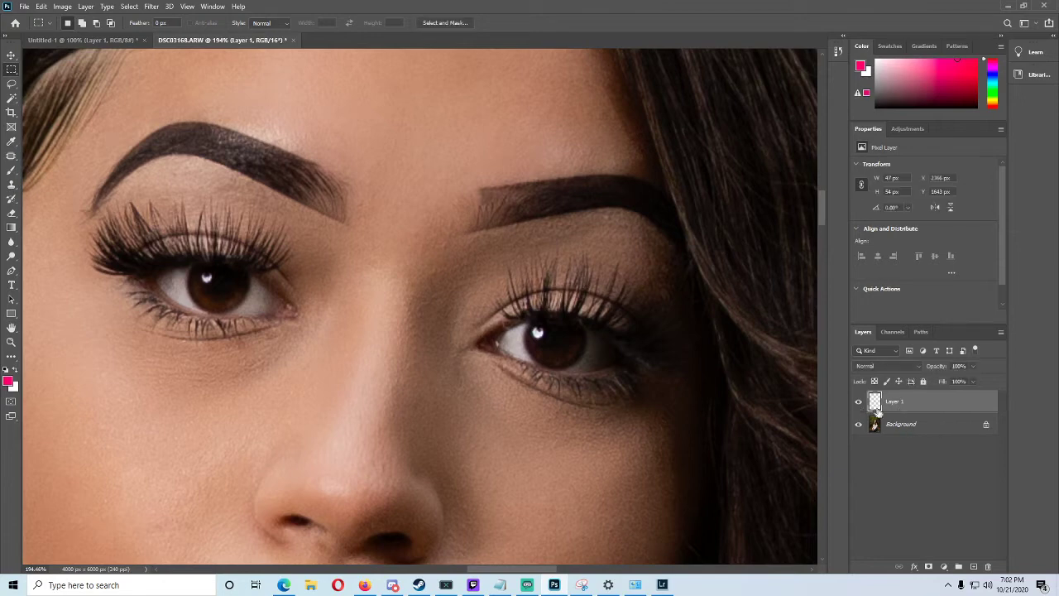
Merge the copied eye layer into the background and fit the whole portrait on screen
shift+click(908, 424)
right_click(908, 425)
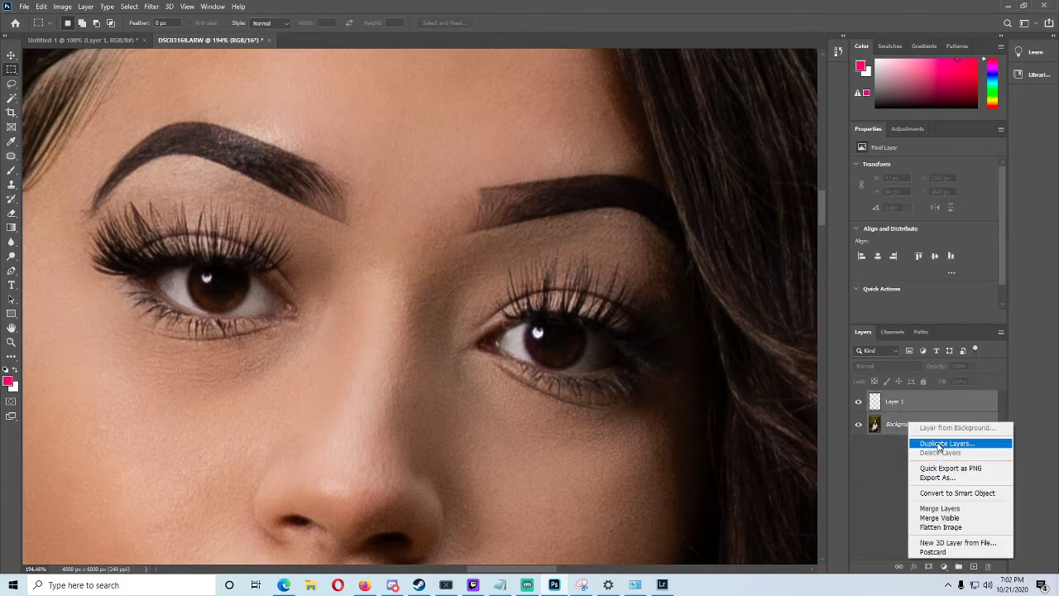
click(941, 508)
click(12, 341)
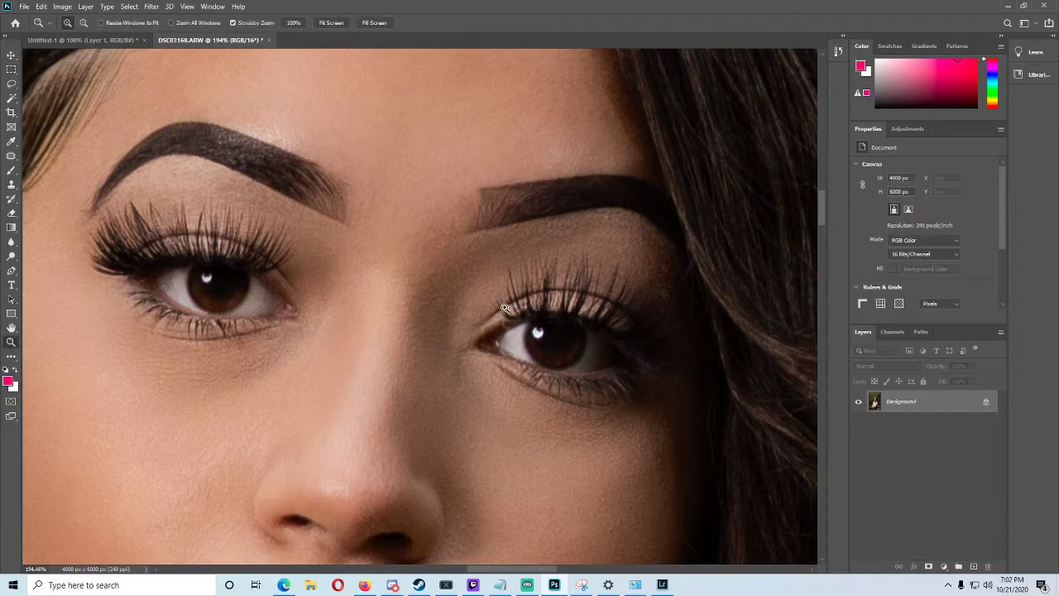
alt+click(523, 316)
alt+click(569, 345)
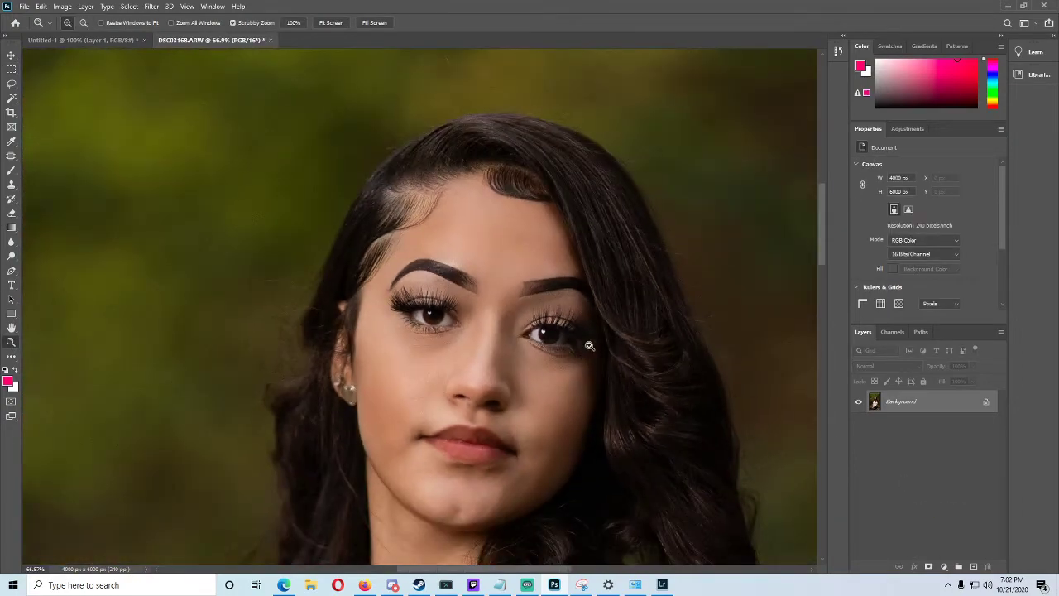
alt+click(570, 325)
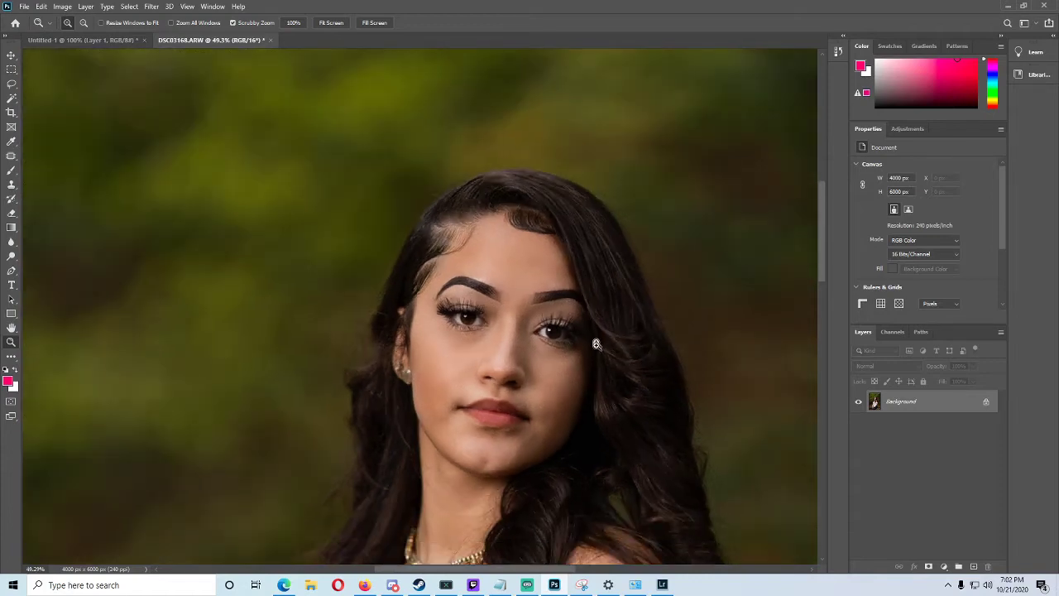
drag(595, 344, 579, 317)
right_click(576, 331)
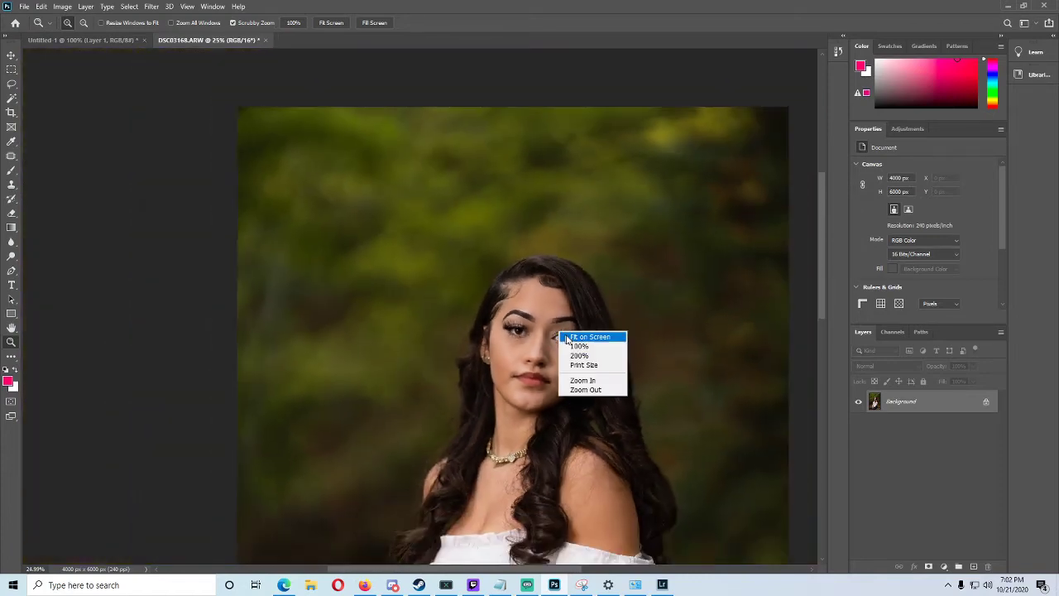
click(581, 337)
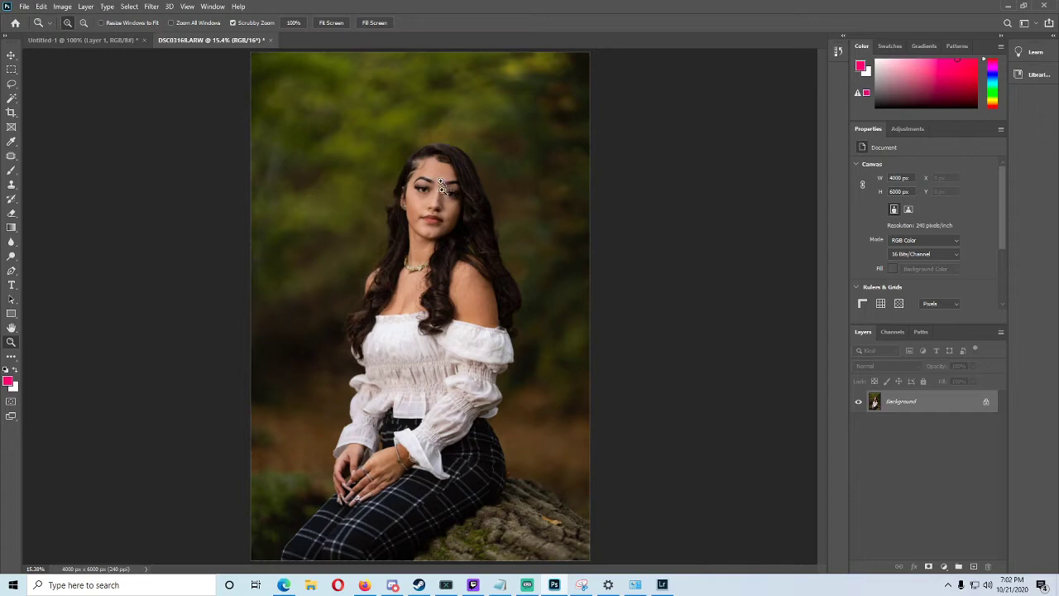
Patch out the loose light hair floating in the green background above the crown of the head
drag(375, 99, 363, 148)
drag(480, 562, 526, 556)
mouse_move(475, 360)
mouse_down()
mouse_move(501, 359)
mouse_move(474, 369)
mouse_up()
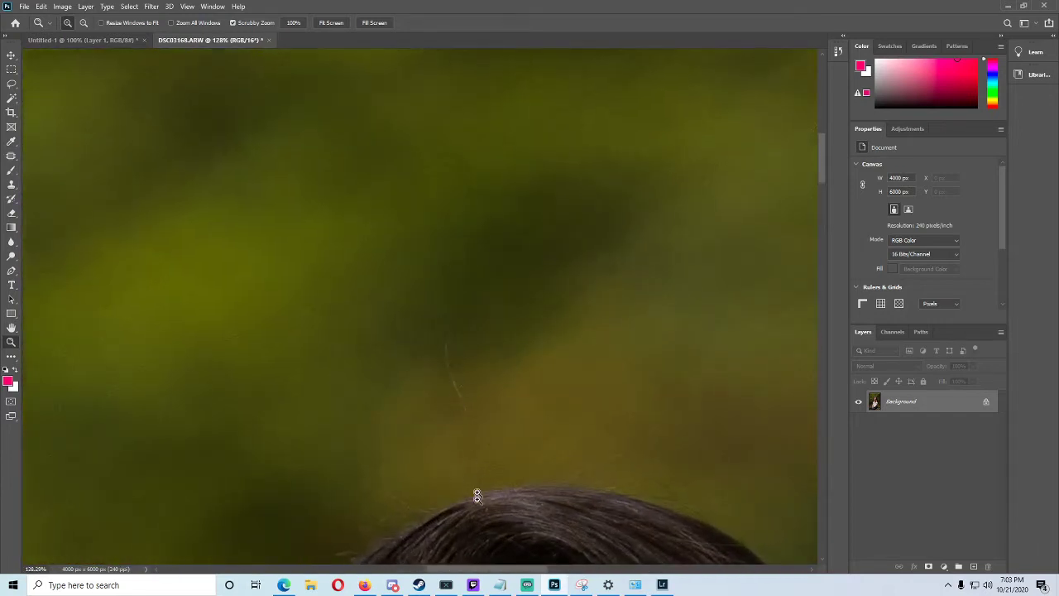
click(11, 155)
mouse_move(442, 327)
mouse_down()
mouse_move(453, 432)
mouse_move(477, 482)
mouse_move(491, 418)
mouse_move(459, 346)
mouse_up()
click(517, 333)
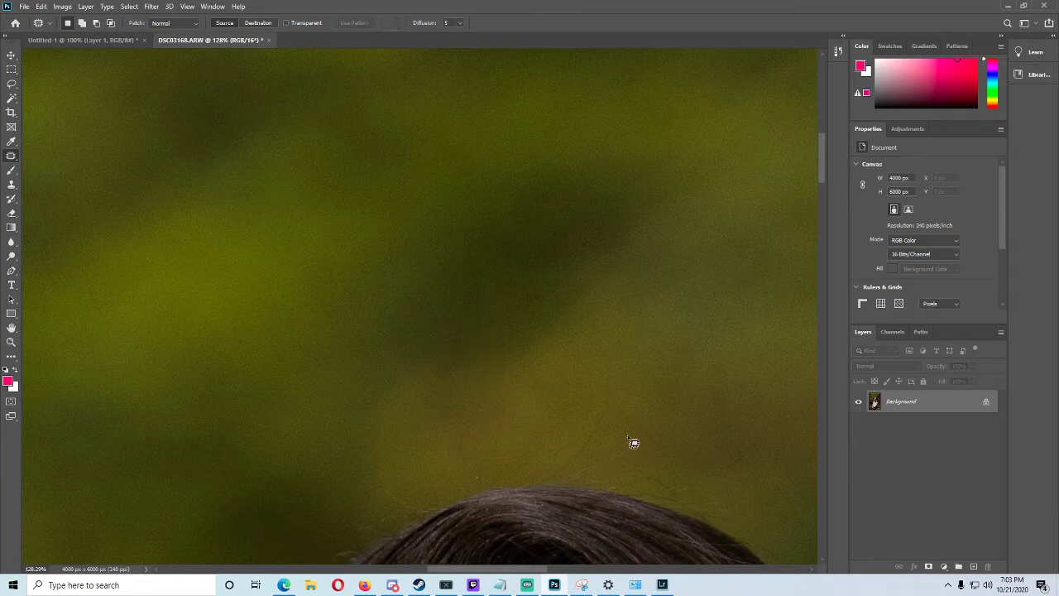
Patch the fine flyaway hairs directly above the crown using clean areas of the blurred background
mouse_move(612, 372)
mouse_down()
mouse_move(592, 409)
mouse_move(584, 449)
mouse_move(614, 374)
mouse_up()
click(554, 428)
mouse_move(569, 445)
mouse_down()
mouse_move(544, 459)
mouse_move(579, 370)
mouse_up()
click(484, 434)
scroll(472, 472, down, 1)
drag(472, 471, 493, 458)
drag(490, 463, 513, 401)
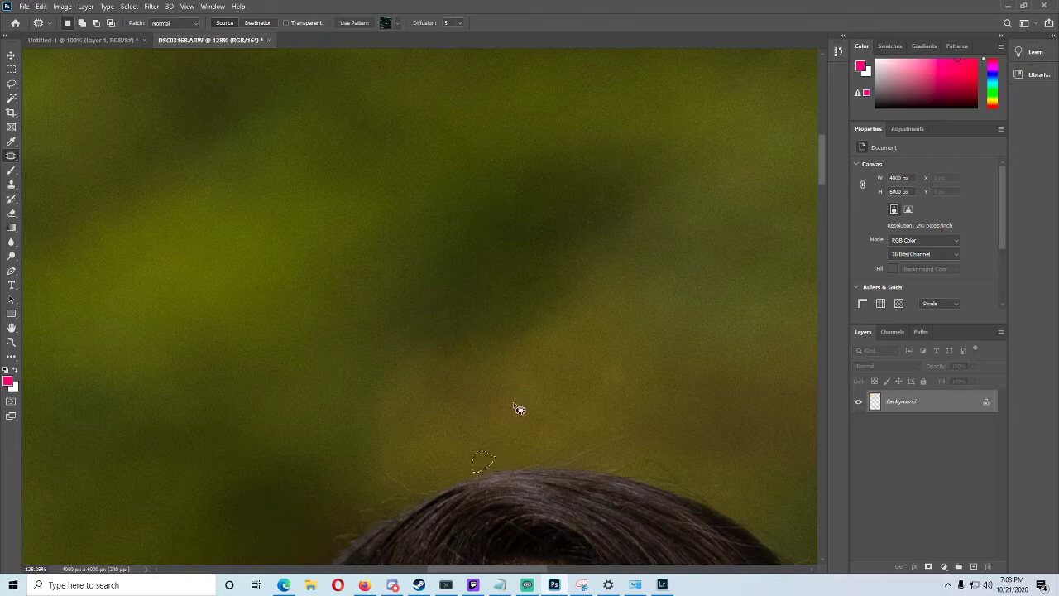
key(ctrl+d)
Patch the flyaways beside the left part of the crown and just above the top of the hair, clearing each selection
mouse_move(397, 461)
mouse_down()
mouse_move(429, 466)
mouse_move(409, 459)
mouse_up()
drag(406, 471, 430, 395)
scroll(463, 399, down, 2)
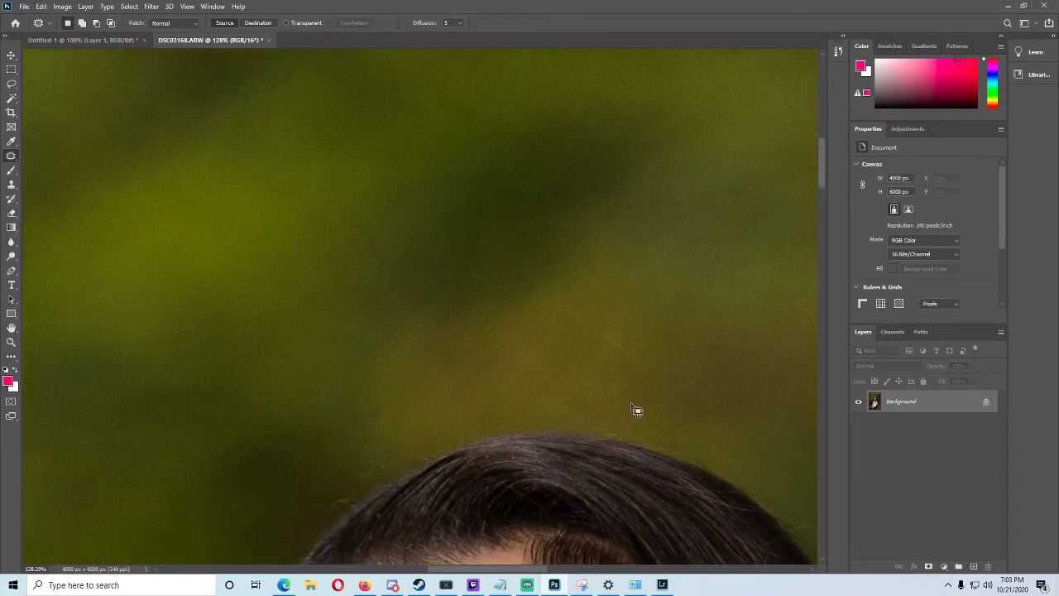
drag(572, 426, 624, 416)
drag(614, 404, 542, 317)
key(ctrl+d)
Patch the remaining stray hairs above the right half of the crown with nearby clean background
drag(676, 449, 675, 423)
mouse_move(671, 427)
mouse_down()
mouse_move(617, 409)
mouse_move(597, 418)
mouse_up()
mouse_move(588, 411)
mouse_down()
mouse_move(582, 364)
mouse_move(567, 410)
mouse_move(586, 422)
mouse_up()
drag(585, 411, 588, 384)
mouse_move(612, 325)
mouse_down()
mouse_move(619, 347)
mouse_move(638, 339)
mouse_up()
mouse_move(624, 352)
mouse_down()
mouse_move(639, 392)
mouse_move(637, 372)
mouse_up()
mouse_move(633, 372)
mouse_down()
mouse_move(526, 406)
mouse_move(593, 395)
mouse_move(565, 385)
mouse_up()
click(445, 438)
Patch the stray hairs along the left outer edge of the hair, from the crown down toward the temple
scroll(402, 443, down, 1)
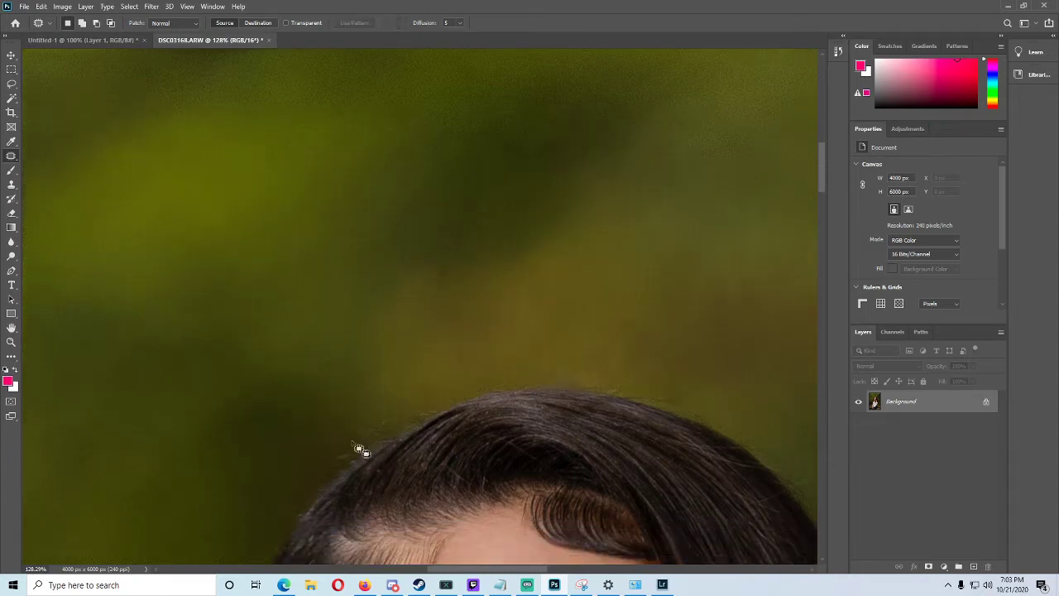
mouse_move(371, 423)
mouse_down()
mouse_move(385, 438)
mouse_move(352, 421)
mouse_move(335, 453)
mouse_move(362, 450)
mouse_move(359, 422)
mouse_move(348, 424)
mouse_move(356, 409)
mouse_up()
scroll(317, 383, down, 2)
mouse_move(254, 455)
mouse_down()
mouse_move(292, 443)
mouse_move(265, 445)
mouse_move(301, 401)
mouse_up()
key(ctrl+d)
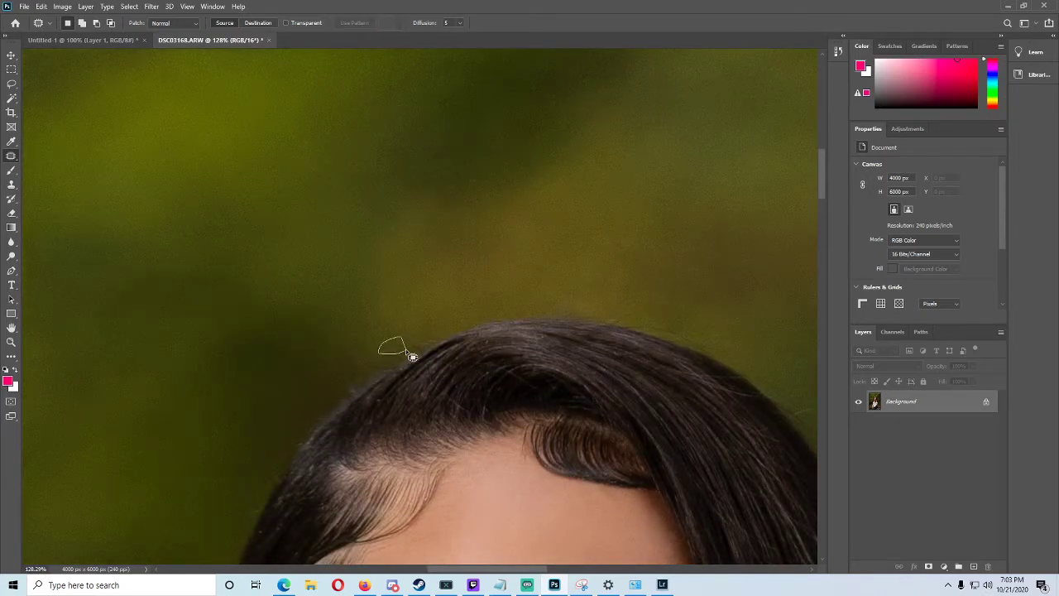
drag(405, 348, 403, 339)
key(ctrl+d)
Patch the long flyaways sticking out into the dark green background beside the upper right of the hair
scroll(425, 340, down, 1)
drag(527, 569, 571, 571)
drag(614, 382, 579, 386)
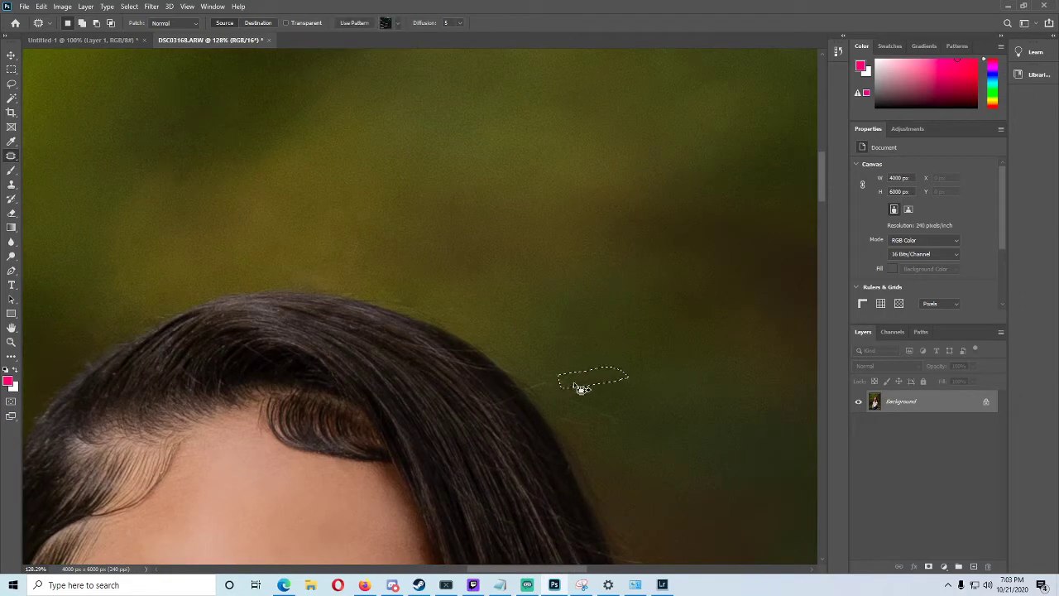
key(ctrl+d)
mouse_move(603, 351)
mouse_down()
mouse_move(579, 331)
mouse_move(582, 300)
mouse_move(572, 307)
mouse_up()
key(ctrl+d)
scroll(577, 294, down, 2)
mouse_move(574, 310)
mouse_down()
mouse_move(577, 265)
mouse_move(569, 330)
mouse_move(565, 280)
mouse_move(500, 260)
mouse_move(511, 259)
mouse_move(463, 218)
mouse_up()
key(ctrl+d)
key(ctrl+d)
key(ctrl+d)
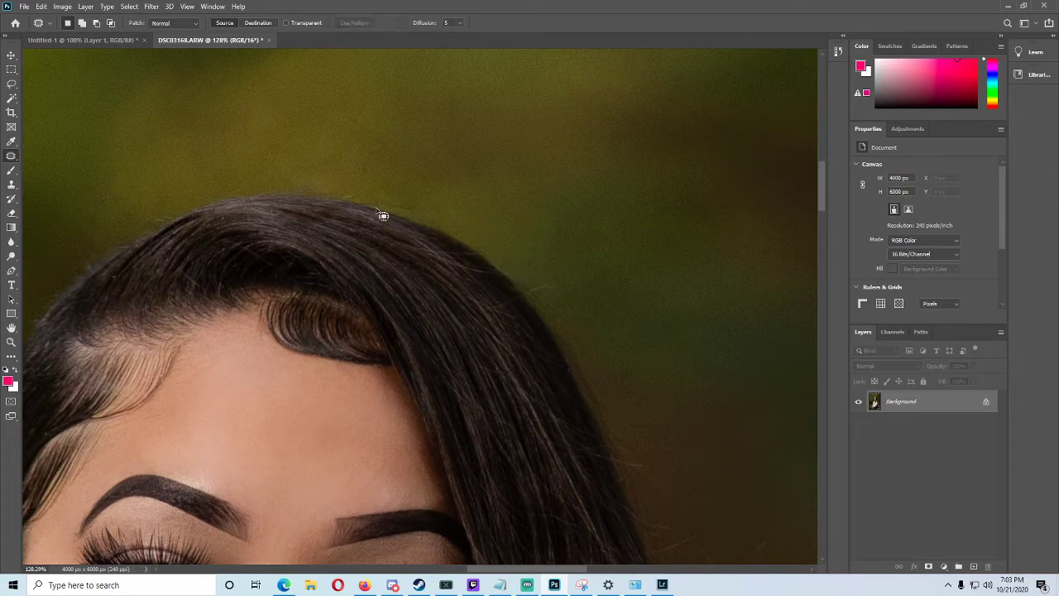
Patch the short stray hairs along the top right contour of the hair and clear the selections
drag(381, 208, 424, 226)
mouse_move(367, 194)
mouse_down()
mouse_move(380, 206)
mouse_move(426, 199)
mouse_move(475, 223)
mouse_up()
key(ctrl+d)
drag(468, 224, 479, 202)
key(ctrl+d)
Patch flyaways in the brown background beside the right edge of the hair, working down from forehead level
scroll(613, 392, down, 2)
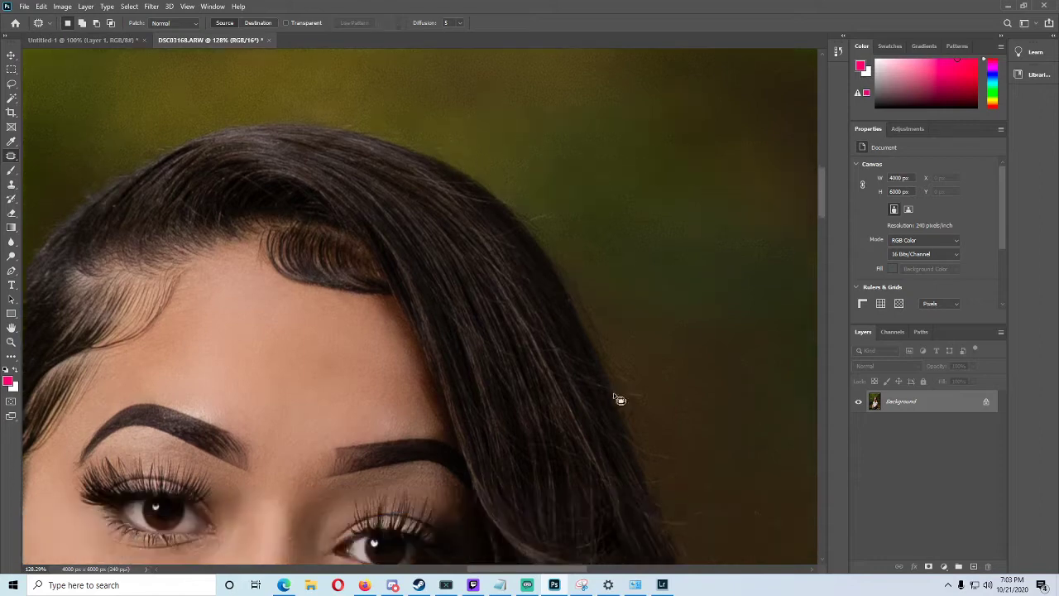
mouse_move(645, 340)
mouse_down()
mouse_move(645, 328)
mouse_move(660, 355)
mouse_up()
key(ctrl+d)
scroll(659, 355, down, 1)
drag(545, 569, 575, 570)
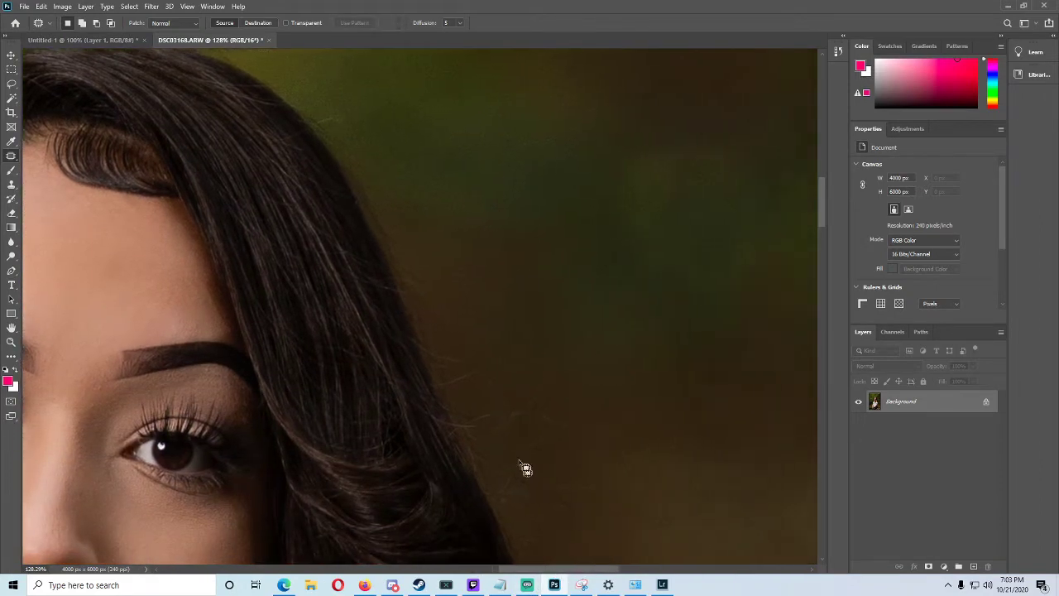
scroll(526, 469, down, 4)
mouse_move(601, 340)
mouse_down()
mouse_move(588, 351)
mouse_move(612, 377)
mouse_move(594, 319)
mouse_up()
key(ctrl+d)
Patch the thin strands in the background beside the hair, level with the right eye and nose
scroll(593, 289, up, 1)
mouse_move(646, 230)
mouse_down()
mouse_move(584, 294)
mouse_move(648, 232)
mouse_up()
drag(627, 263, 687, 318)
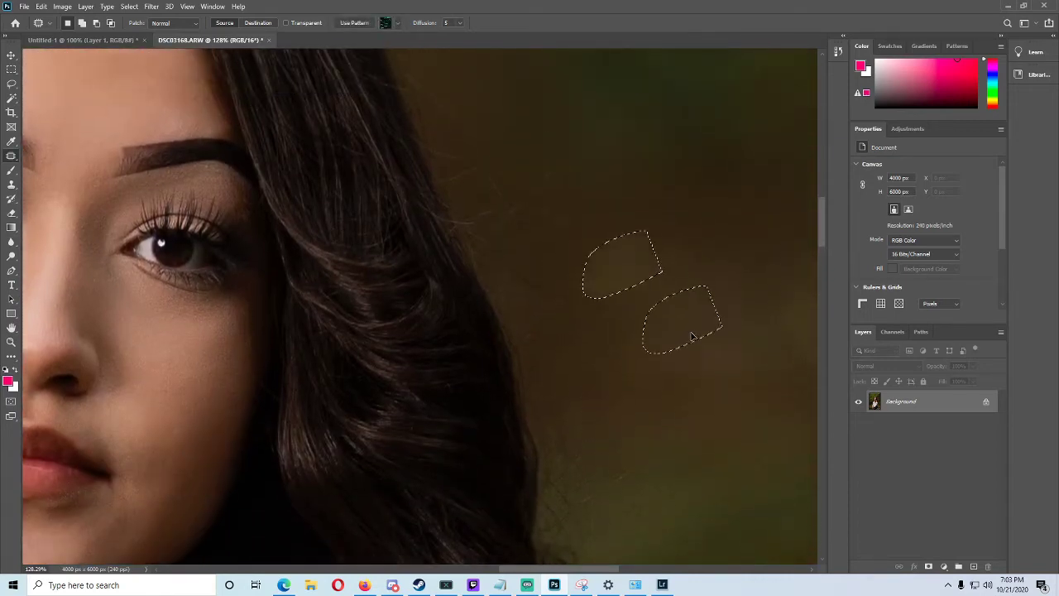
key(ctrl+d)
mouse_move(553, 160)
mouse_down()
mouse_move(535, 203)
mouse_move(580, 172)
mouse_up()
key(ctrl+d)
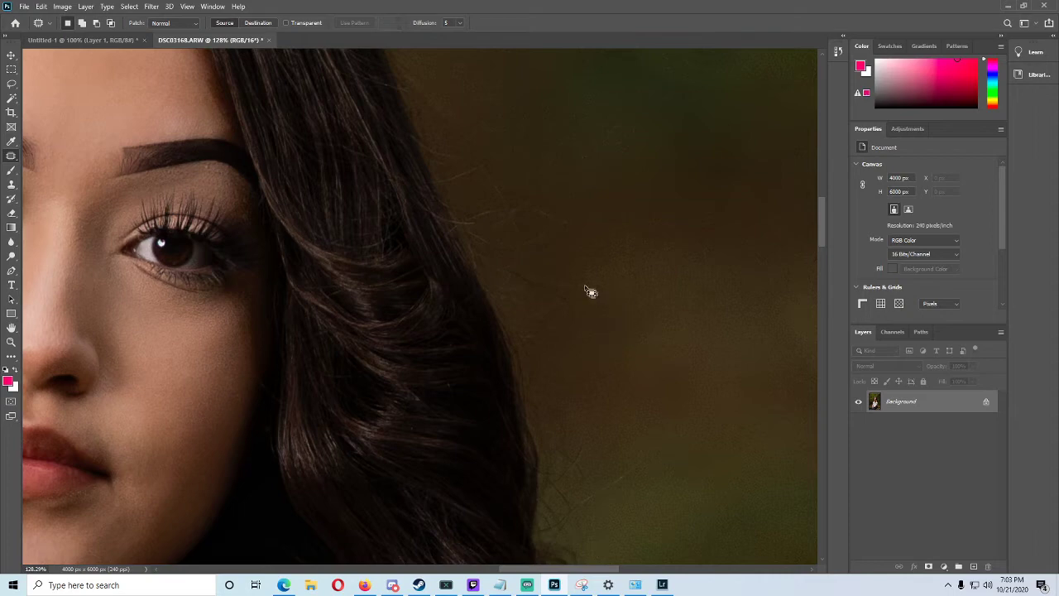
mouse_move(629, 255)
mouse_down()
mouse_move(625, 230)
mouse_move(648, 442)
mouse_up()
key(ctrl+d)
Patch the stray hairs next to the right side of the hair at mouth and chin level
scroll(648, 442, down, 2)
scroll(653, 446, down, 1)
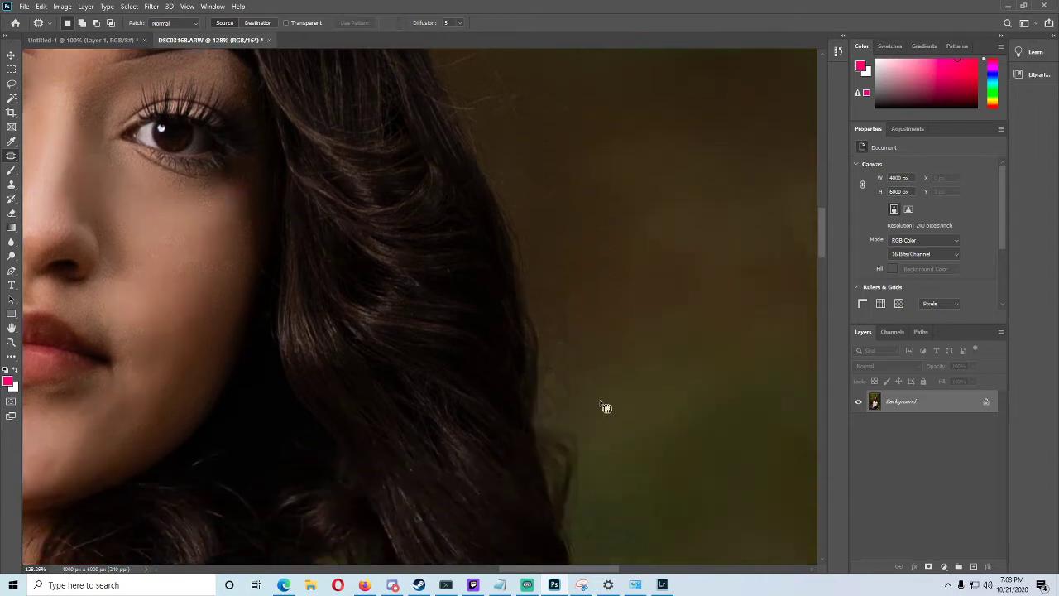
mouse_move(653, 357)
mouse_down()
mouse_move(598, 383)
mouse_move(638, 326)
mouse_up()
click(592, 326)
mouse_move(574, 338)
mouse_down()
mouse_move(627, 333)
mouse_move(637, 361)
mouse_move(633, 323)
mouse_up()
click(629, 333)
click(610, 394)
Patch the light stray strand in the dark background beside the lower curls at the right shoulder
scroll(616, 400, down, 3)
scroll(687, 463, down, 1)
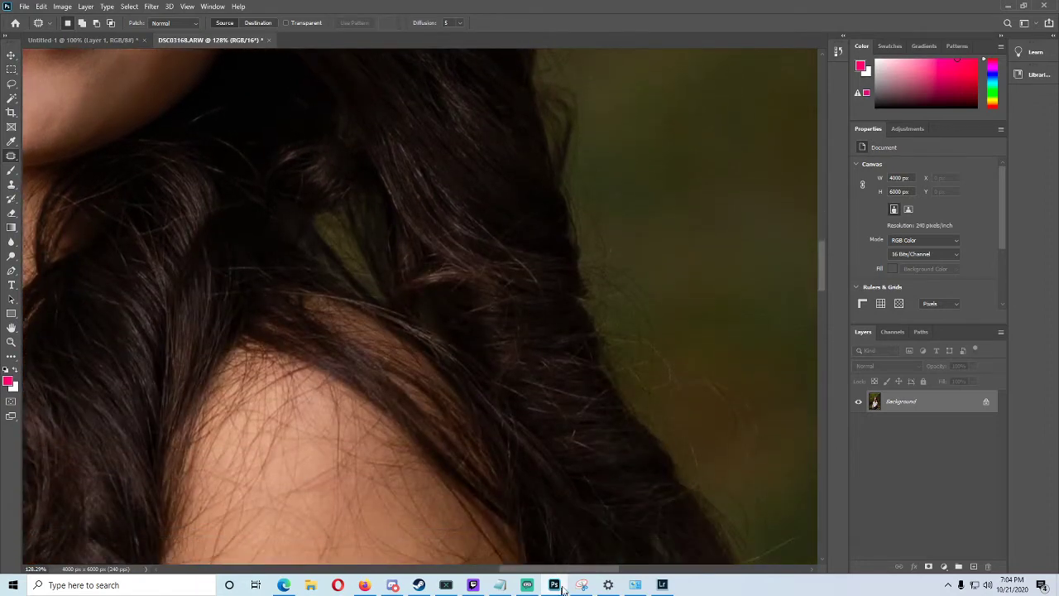
drag(578, 569, 616, 570)
scroll(647, 482, down, 6)
scroll(642, 475, down, 3)
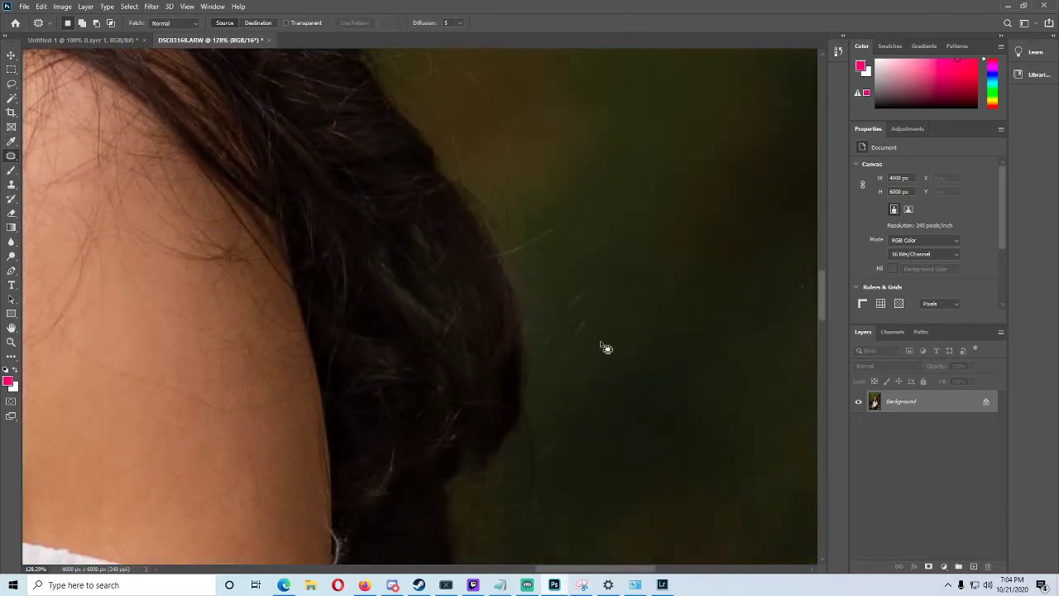
mouse_move(586, 314)
mouse_down()
mouse_move(554, 394)
mouse_move(617, 334)
mouse_up()
Clone clean background over the stray strands beside the lower right curls with the Clone Stamp tool
click(13, 184)
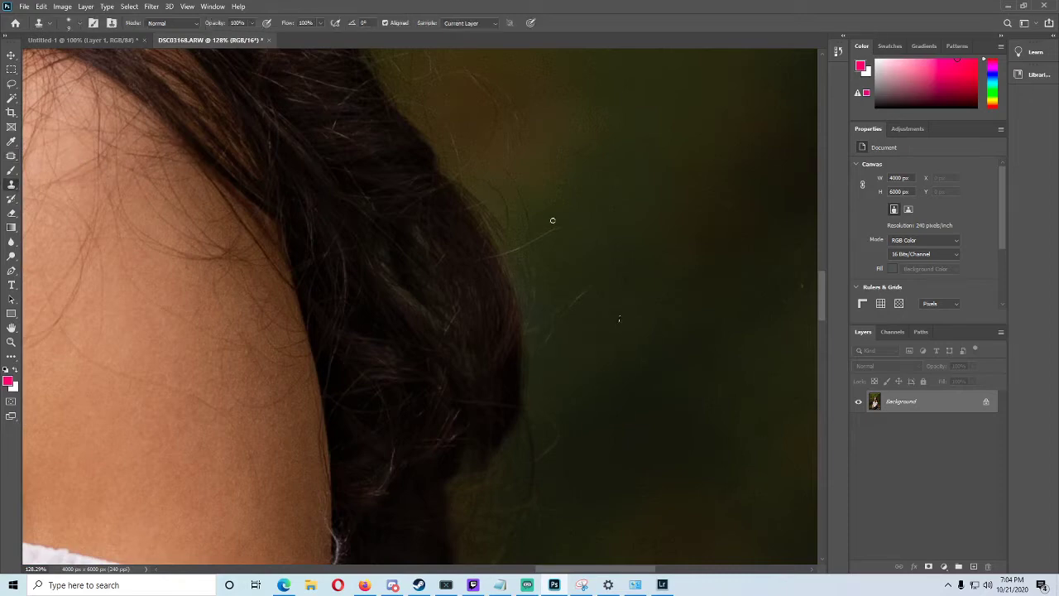
click(11, 70)
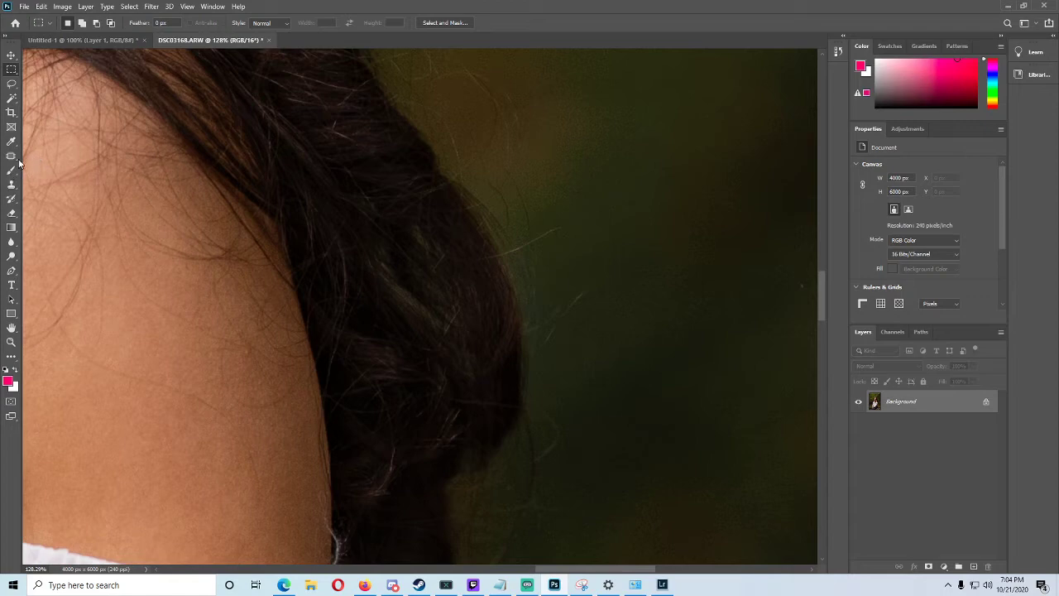
click(10, 185)
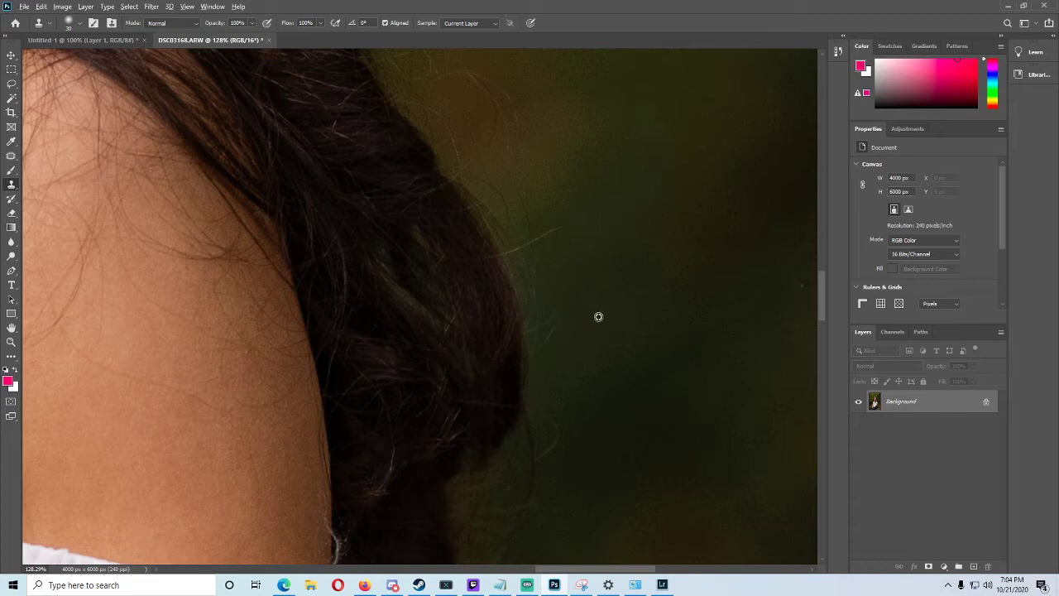
scroll(572, 330, down, 1)
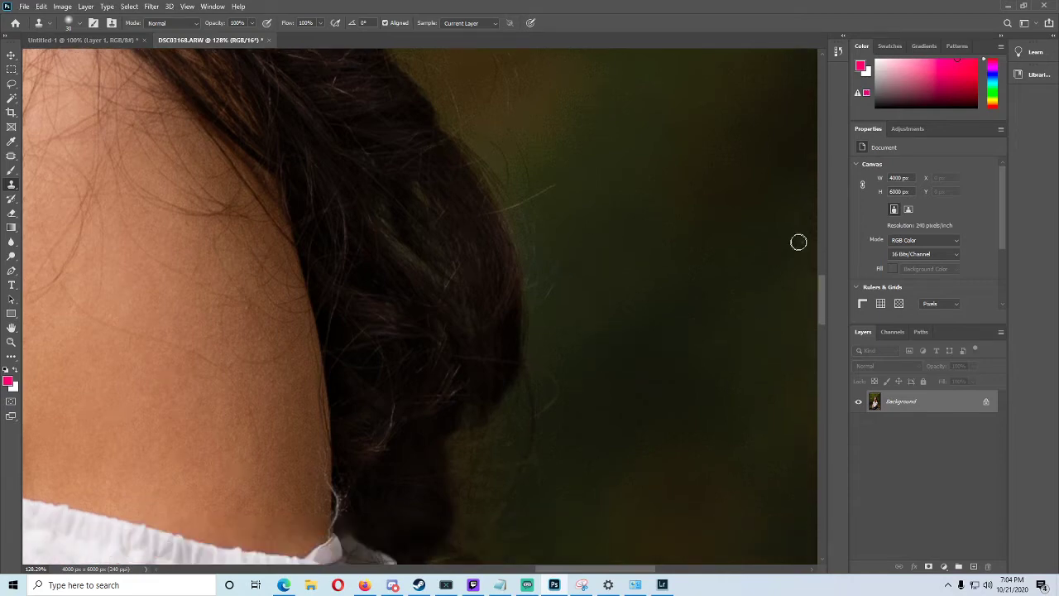
alt+click(555, 206)
drag(555, 193, 542, 188)
scroll(575, 278, down, 3)
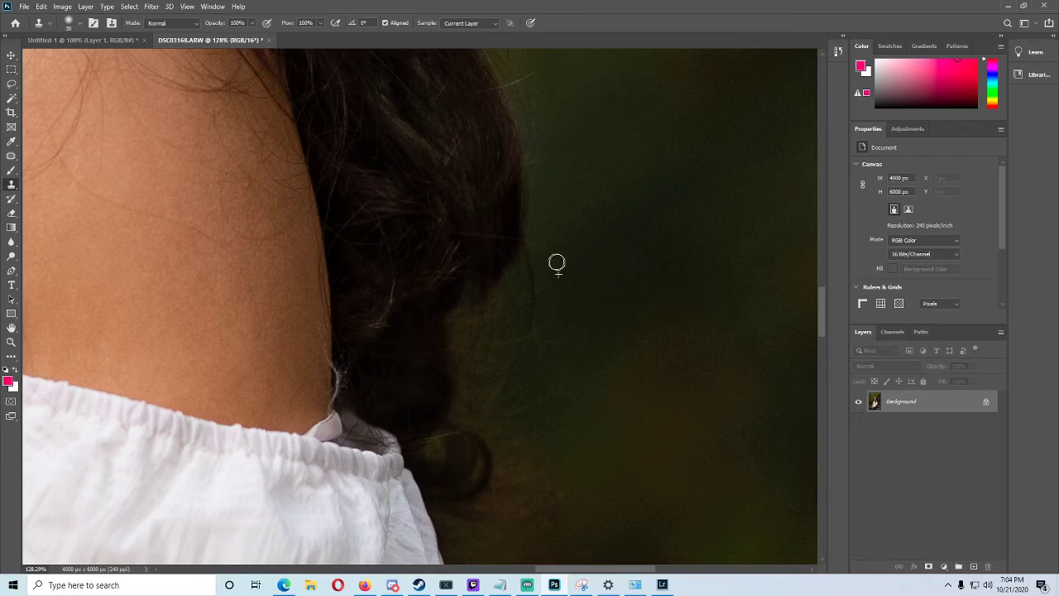
scroll(548, 248, up, 1)
scroll(546, 231, up, 2)
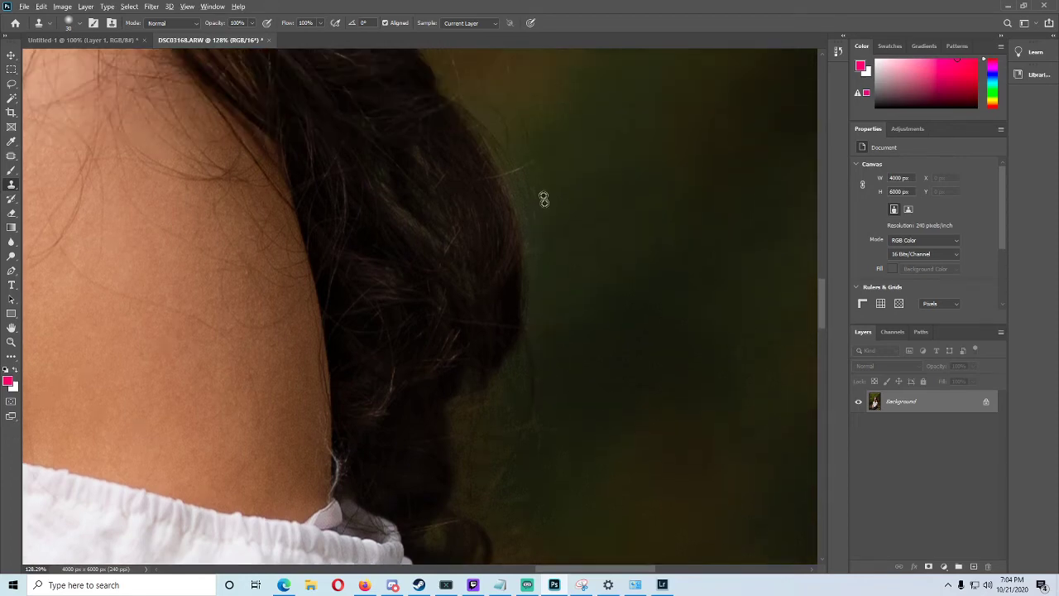
scroll(538, 166, up, 3)
key(alt)
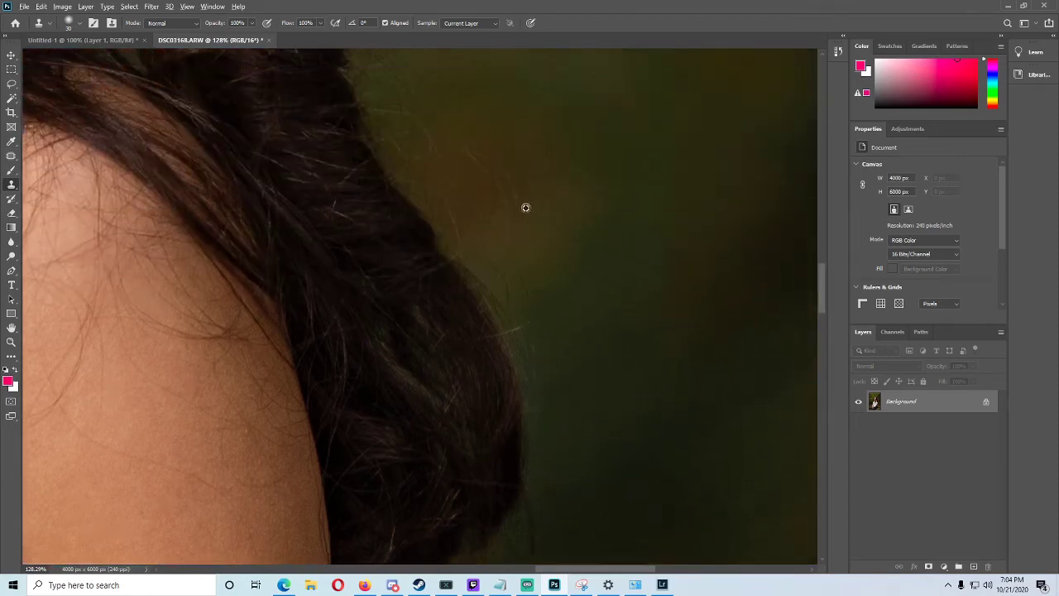
Examine the whole portrait, then the shoulder, hair, plaid trousers and log up close for remaining distractions
click(12, 341)
right_click(38, 342)
click(75, 350)
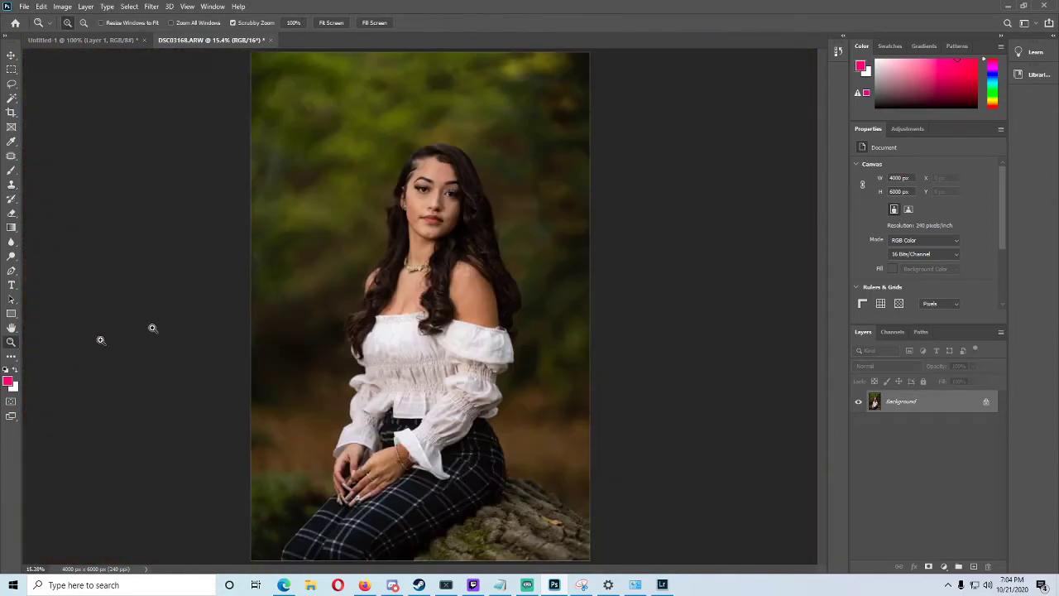
click(477, 277)
drag(523, 284, 551, 289)
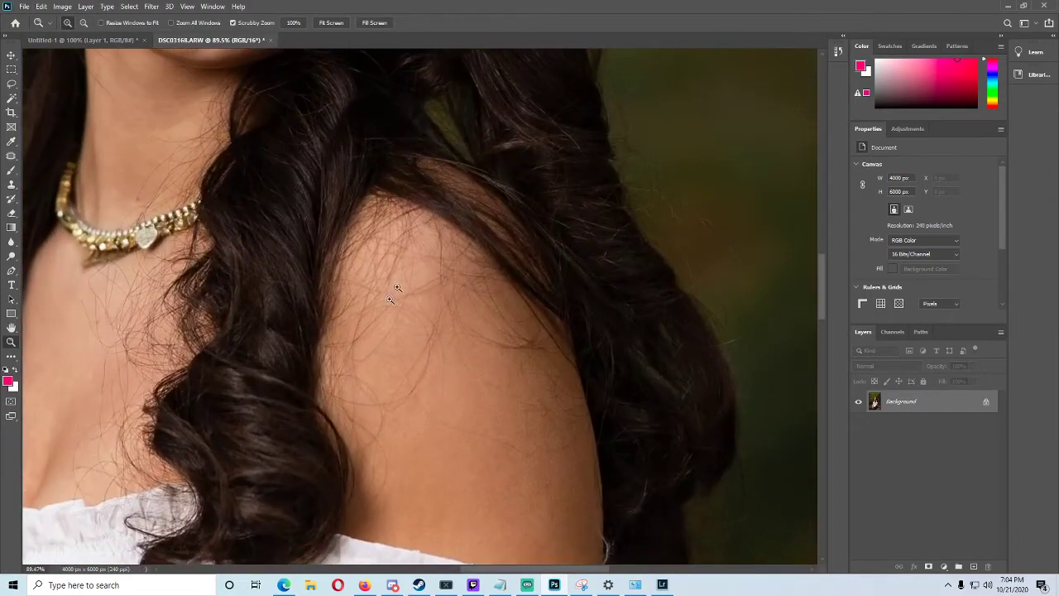
drag(360, 356, 300, 323)
right_click(330, 323)
click(336, 330)
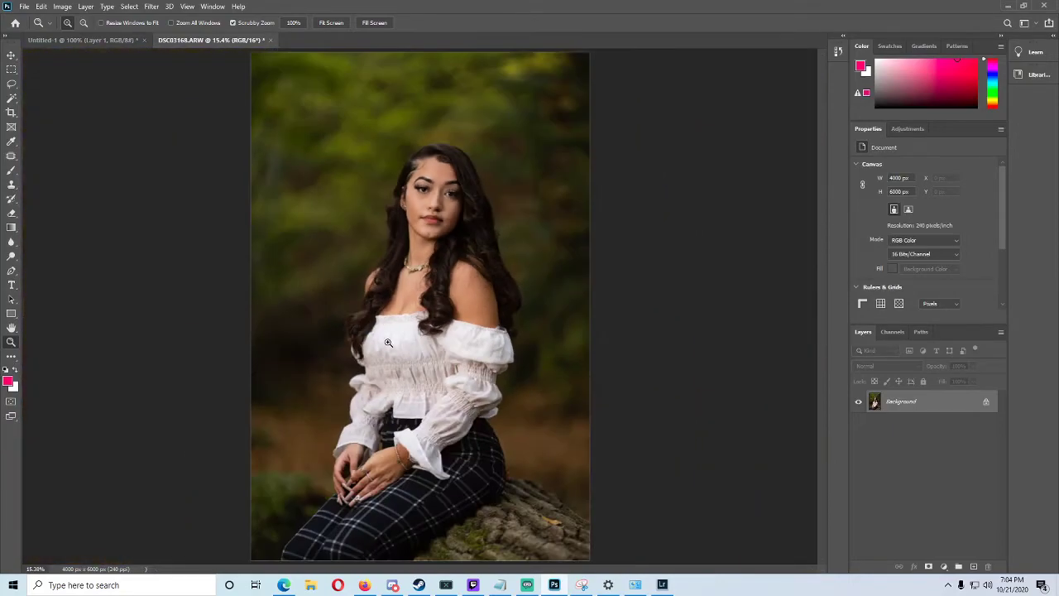
drag(512, 283, 458, 422)
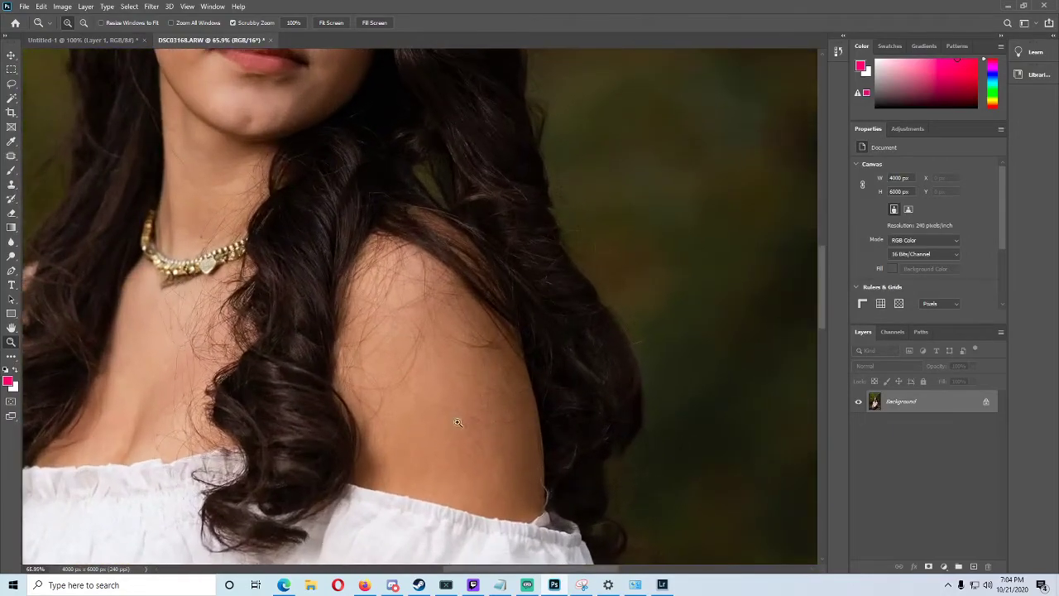
drag(457, 302, 426, 299)
drag(392, 242, 378, 238)
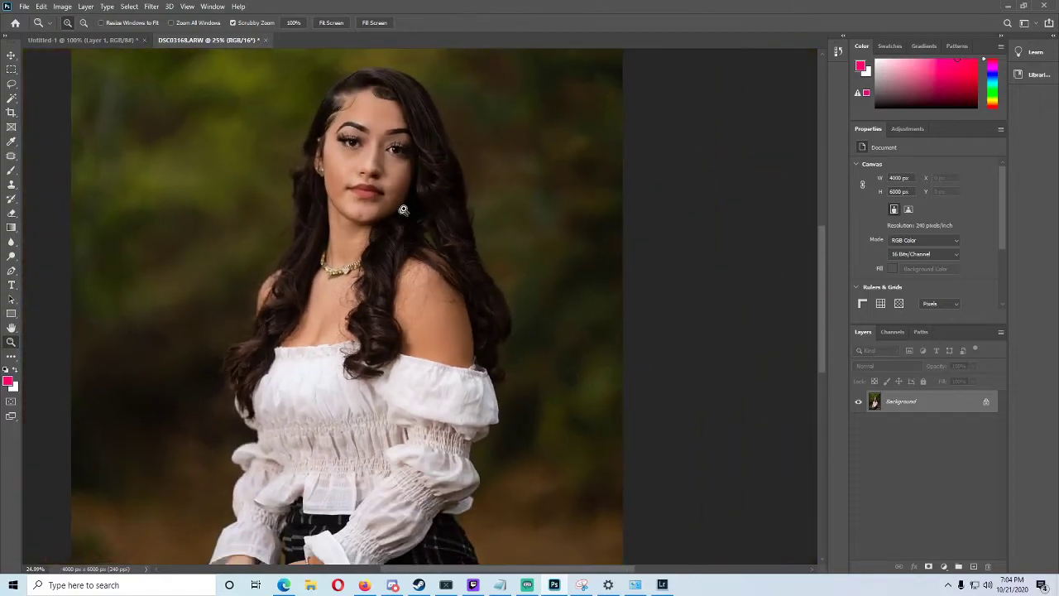
right_click(404, 209)
click(422, 216)
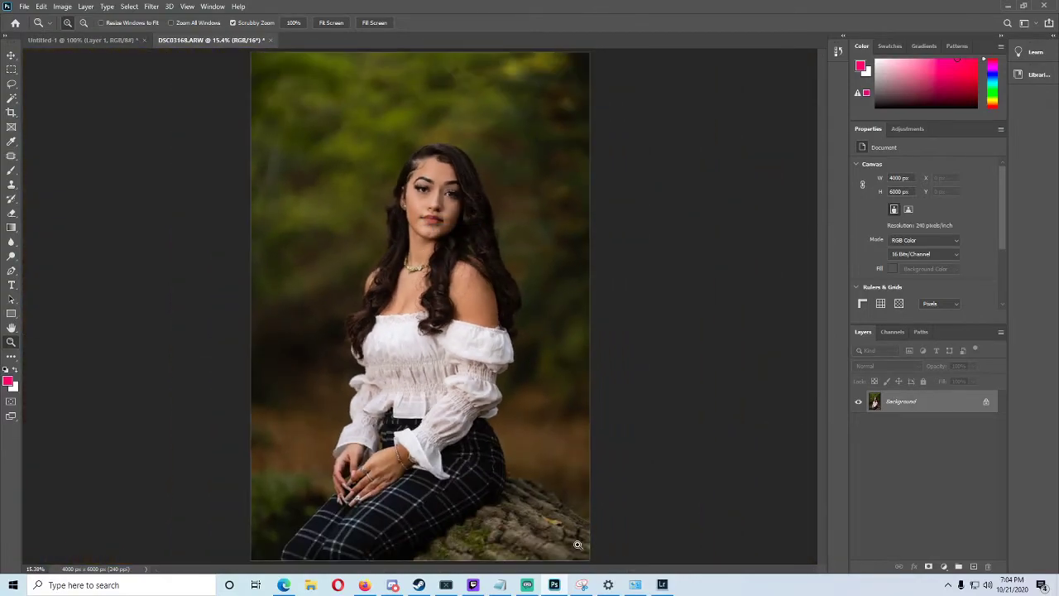
drag(509, 481, 582, 480)
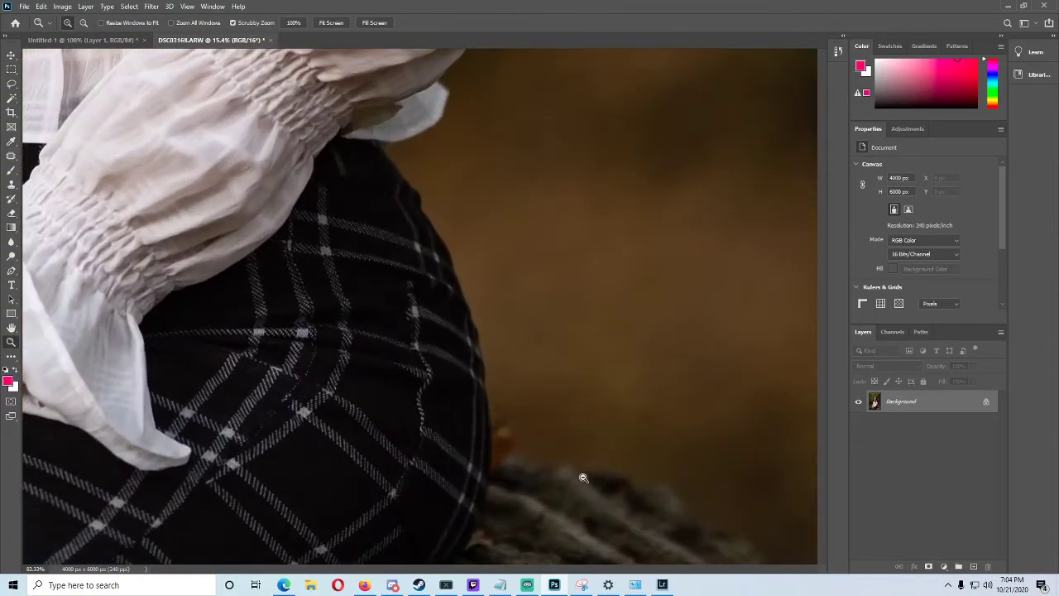
Clone clean background over the blurred orange leaf beside the plaid trousers, just above the log
scroll(582, 456, down, 3)
drag(534, 331, 506, 328)
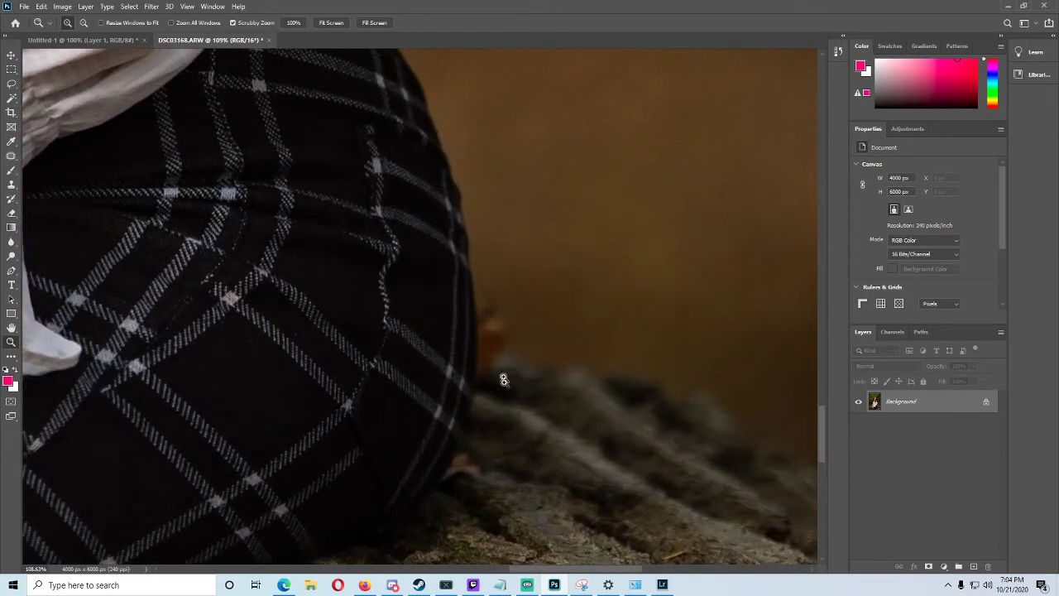
click(12, 186)
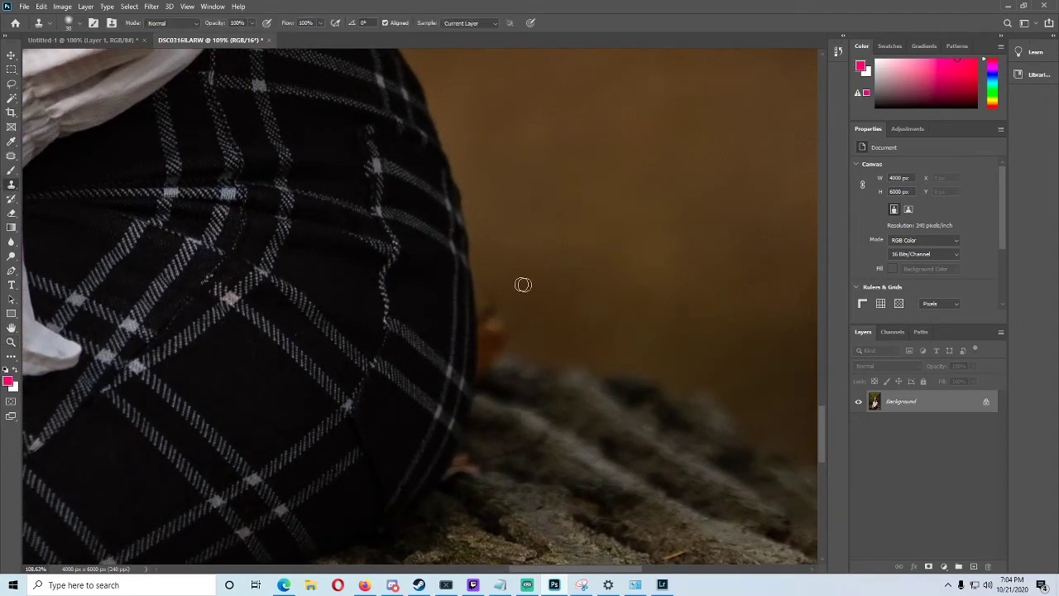
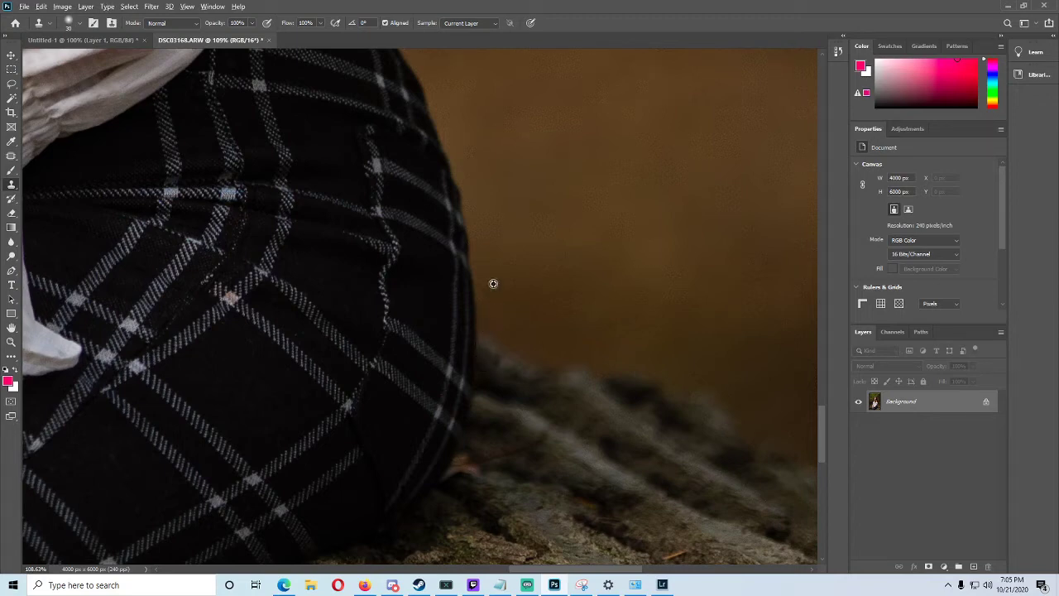
Clone dark bark over the small reddish leaf where the plaid trousers meet the log
scroll(506, 343, down, 2)
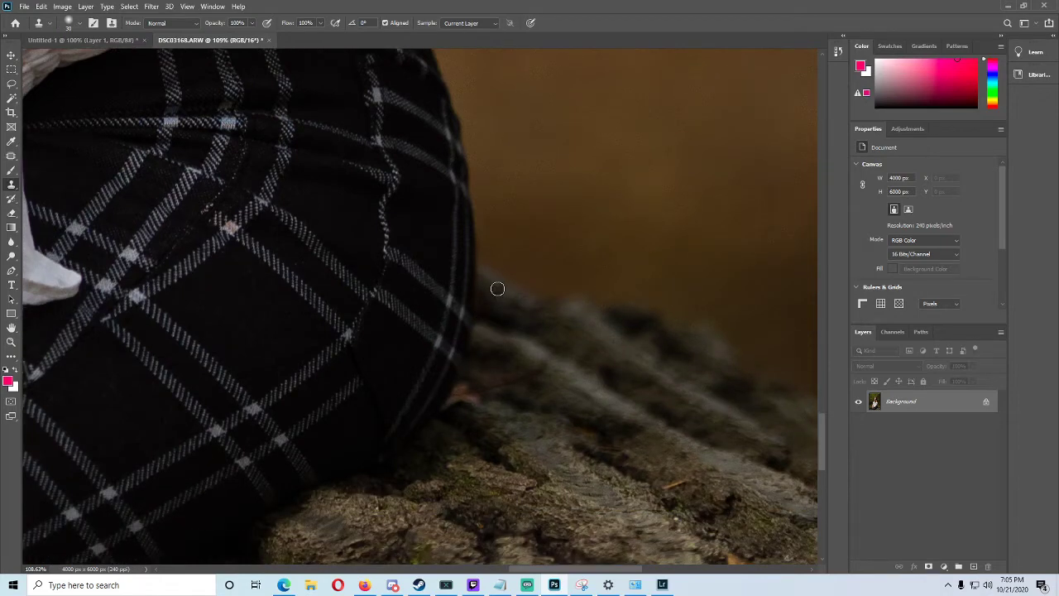
scroll(497, 364, down, 2)
scroll(620, 344, down, 2)
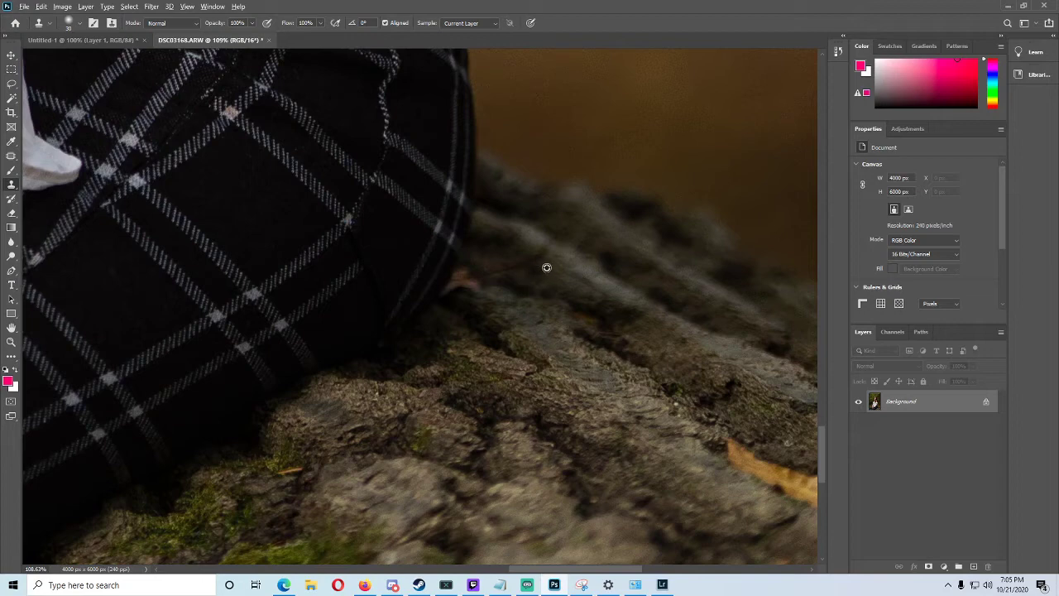
alt+click(526, 244)
scroll(468, 283, down, 2)
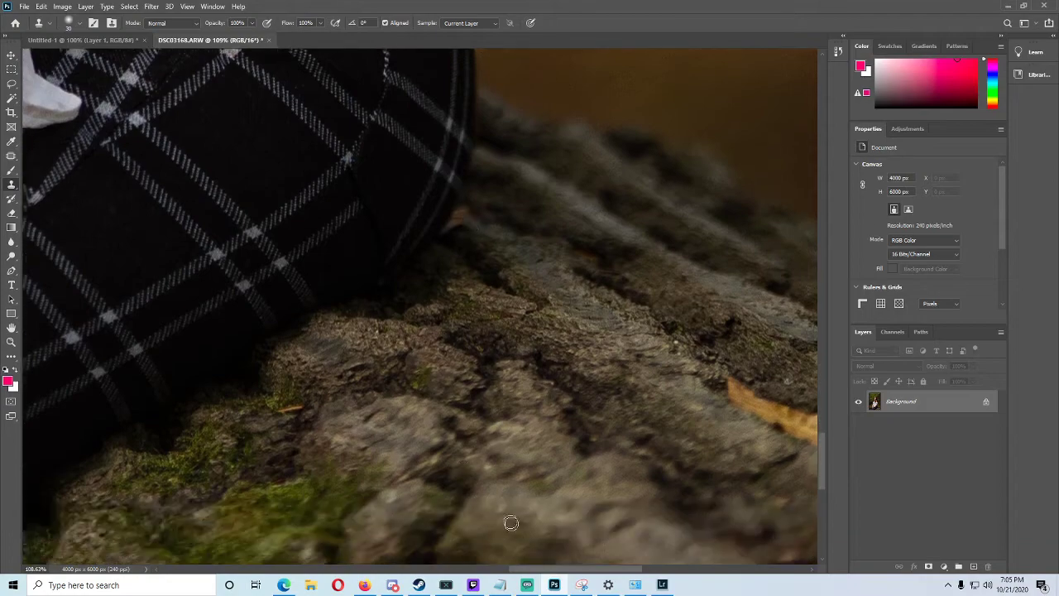
Patch the large orange leaf on the log with clean bark from nearby
drag(568, 573, 622, 571)
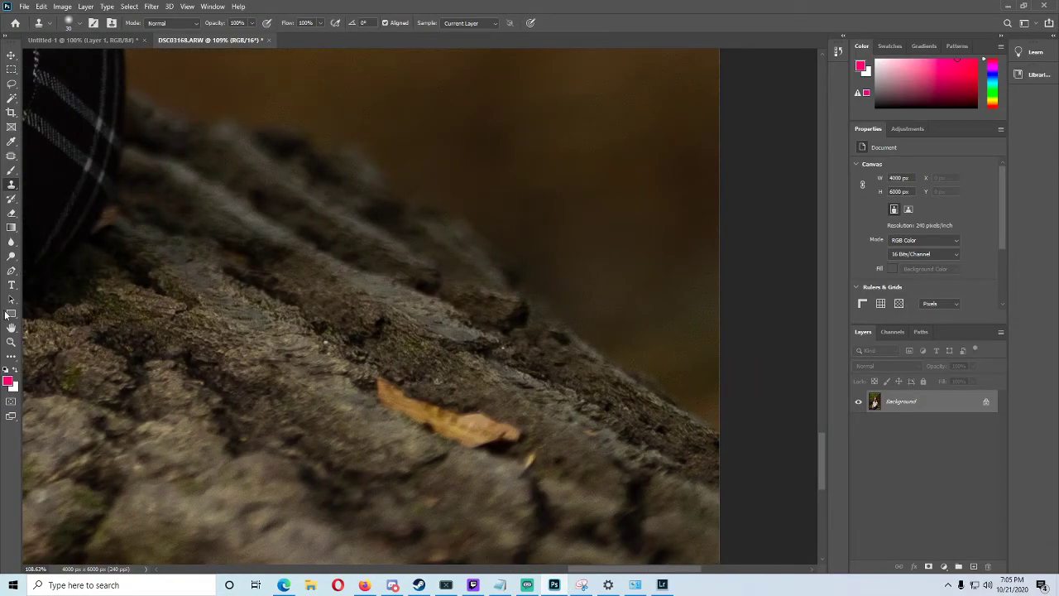
click(11, 342)
key(ctrl+0)
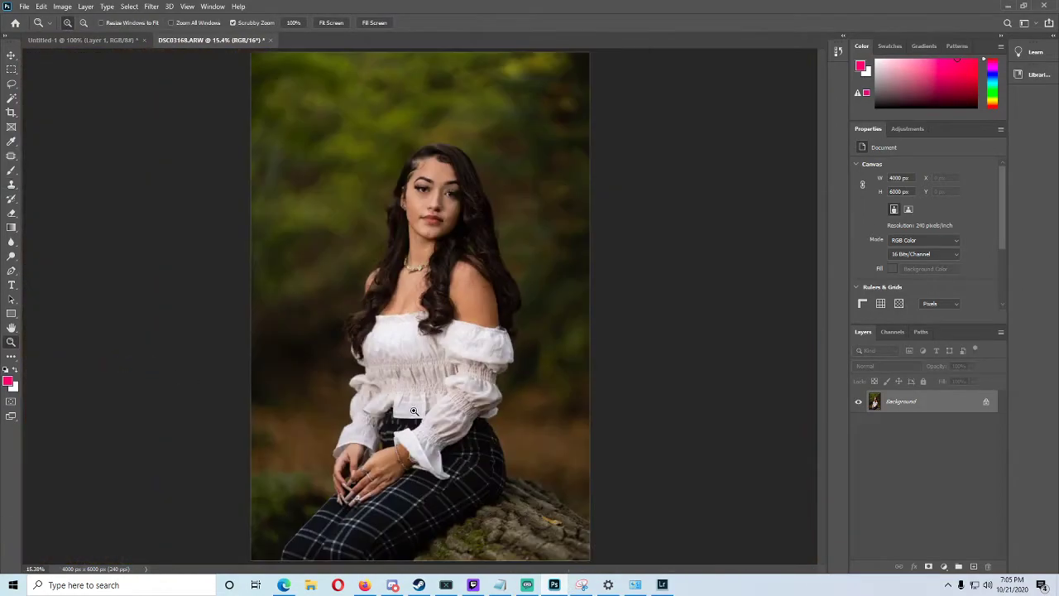
drag(555, 527, 600, 462)
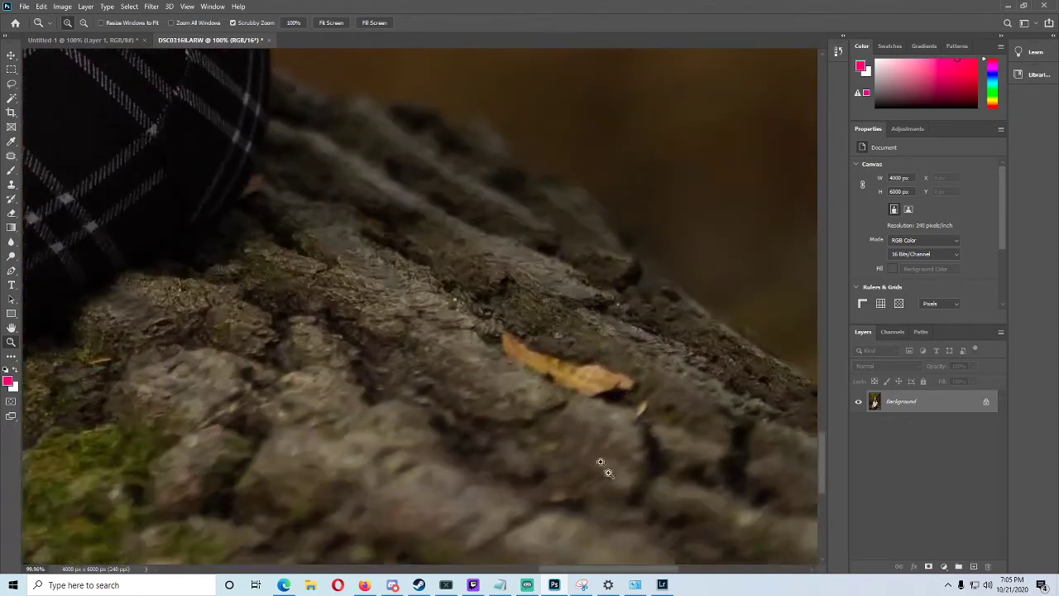
click(11, 141)
mouse_move(494, 339)
mouse_down()
mouse_move(578, 405)
mouse_move(642, 403)
mouse_move(626, 357)
mouse_move(428, 270)
mouse_up()
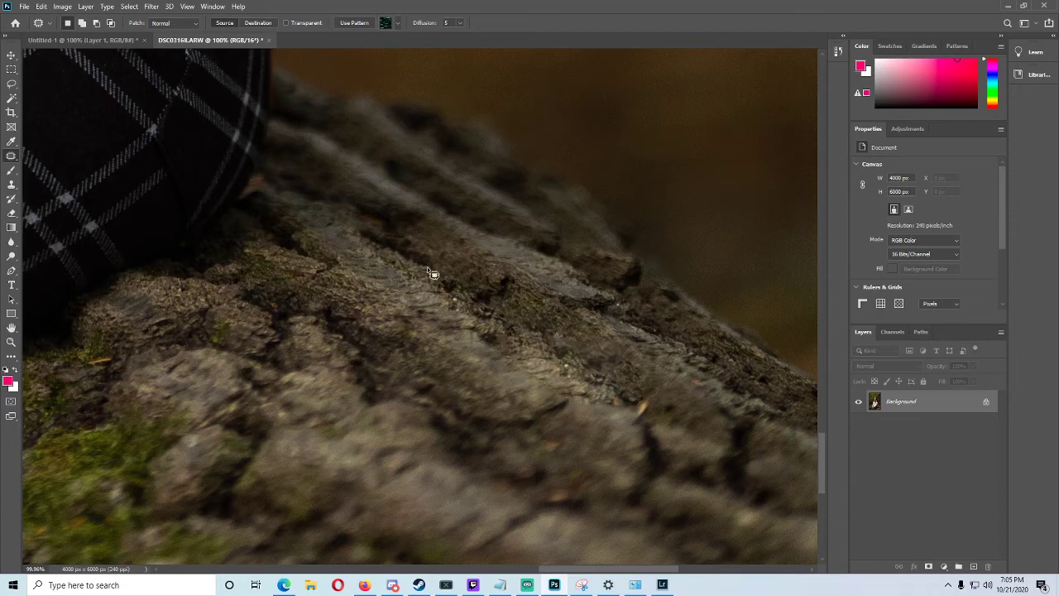
key(ctrl+d)
Patch the uneven bark where the large orange leaf was to blend the repair
mouse_move(637, 396)
mouse_down()
mouse_move(622, 409)
mouse_move(638, 398)
mouse_up()
mouse_move(635, 401)
mouse_down()
mouse_move(535, 370)
mouse_move(582, 389)
mouse_up()
mouse_move(556, 381)
mouse_down()
mouse_move(494, 371)
mouse_move(525, 369)
mouse_up()
key(ctrl+d)
drag(517, 365, 485, 347)
key(ctrl+d)
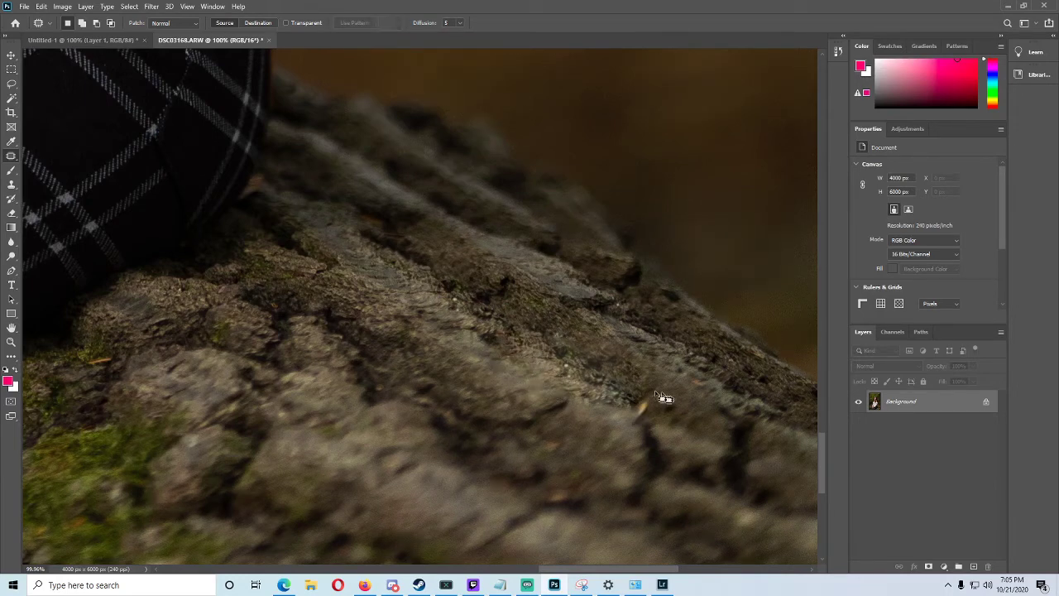
Patch the small yellow leaf fragment left on the bark below the repaired area
key(ctrl+d)
mouse_move(627, 402)
mouse_down()
mouse_move(629, 389)
mouse_move(644, 417)
mouse_move(634, 381)
mouse_up()
key(ctrl+d)
key(ctrl+d)
Patch the rough bark patch around the removed yellow leaf fragment to even out its texture
scroll(579, 376, up, 2)
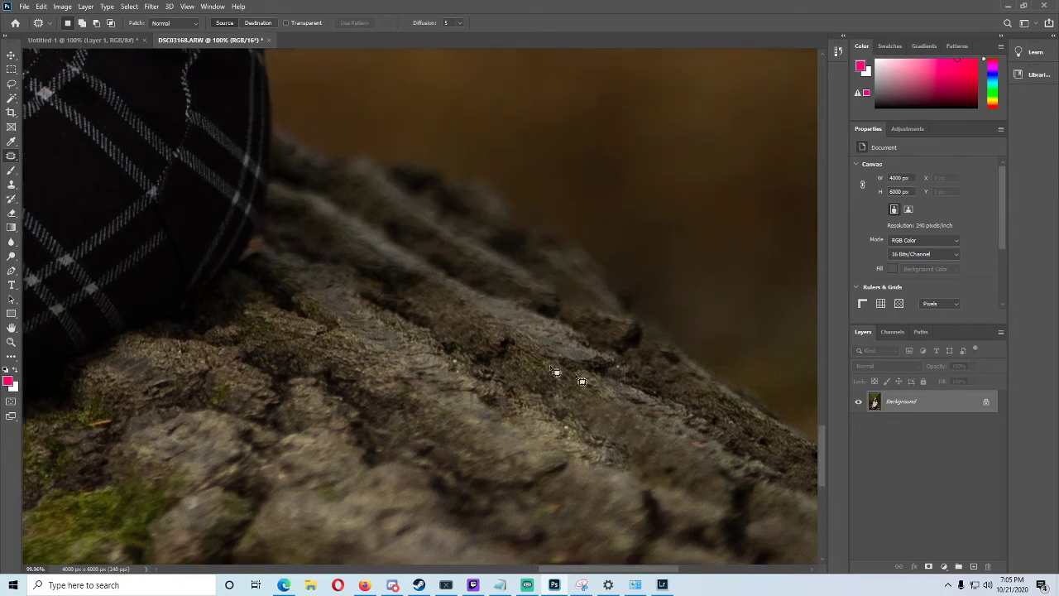
scroll(399, 394, up, 1)
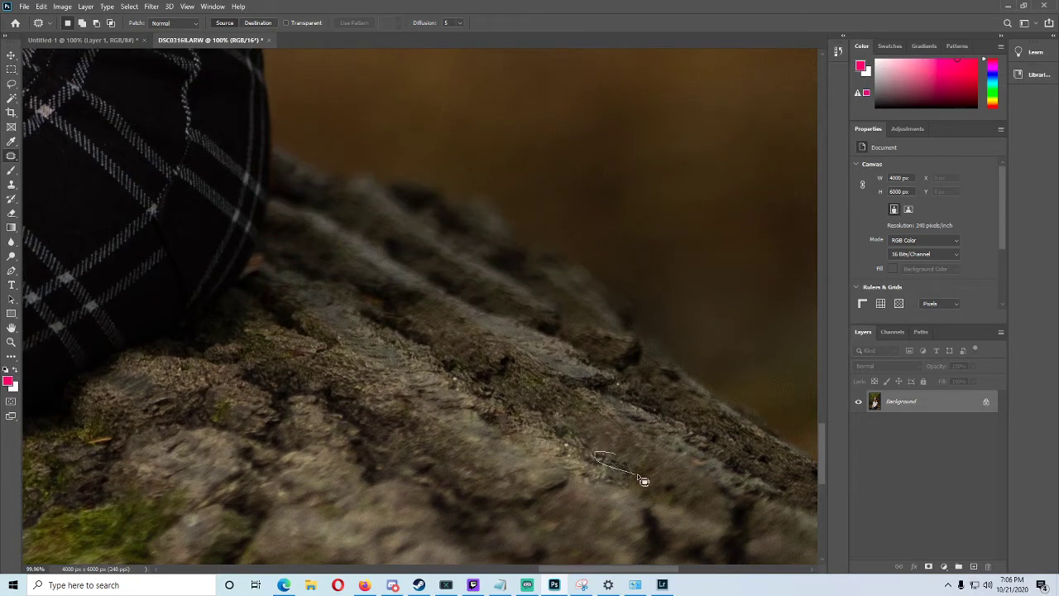
mouse_move(637, 473)
mouse_down()
mouse_move(626, 442)
mouse_move(589, 458)
mouse_move(593, 441)
mouse_up()
mouse_move(593, 441)
mouse_down()
mouse_move(582, 421)
mouse_move(611, 458)
mouse_move(613, 446)
mouse_up()
key(ctrl+d)
drag(613, 446, 639, 475)
key(ctrl+d)
Patch the small bright speck on the log's right side and the orange leaf bit near the moss
scroll(411, 379, down, 1)
scroll(513, 395, down, 5)
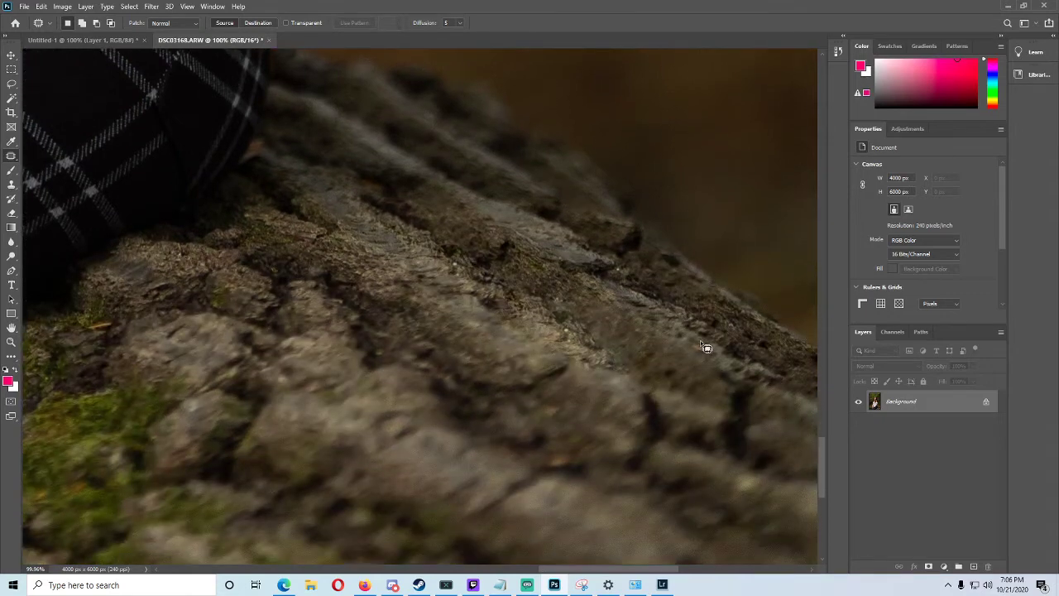
drag(716, 359, 703, 343)
drag(700, 350, 678, 363)
key(ctrl+d)
mouse_move(107, 317)
mouse_down()
mouse_move(90, 333)
mouse_move(99, 341)
mouse_up()
Examine the whole portrait for distractions, then the eyebrows and eyes up close
click(11, 341)
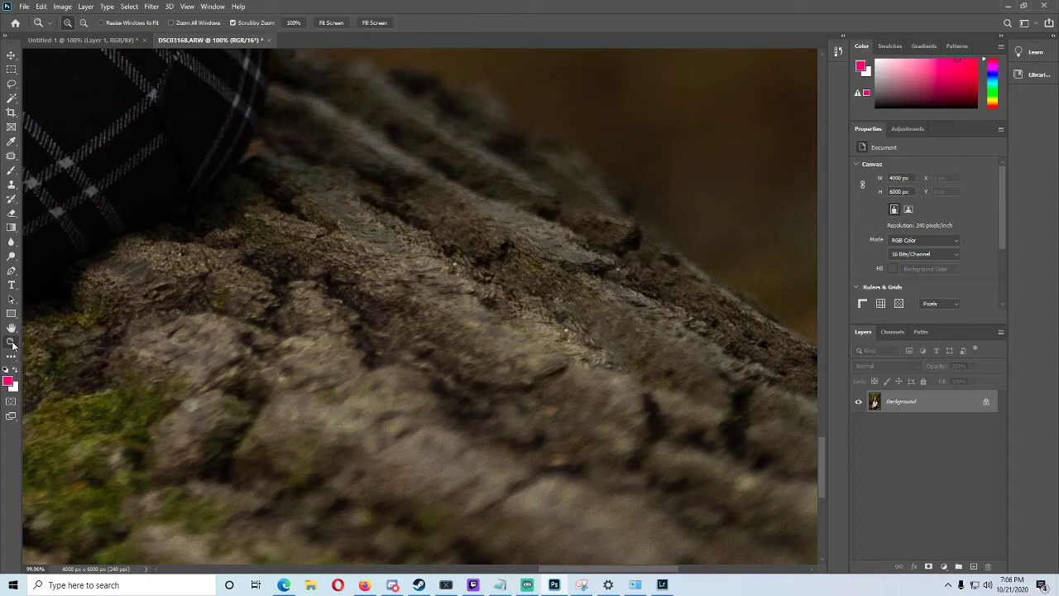
right_click(55, 349)
click(74, 351)
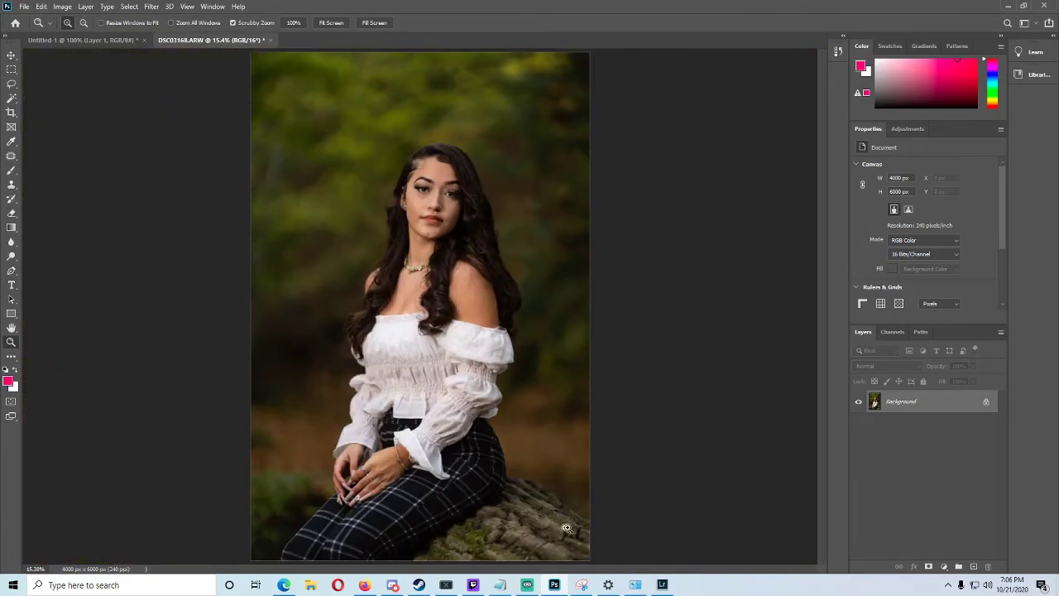
mouse_move(565, 527)
mouse_down()
mouse_move(592, 528)
mouse_move(556, 529)
mouse_up()
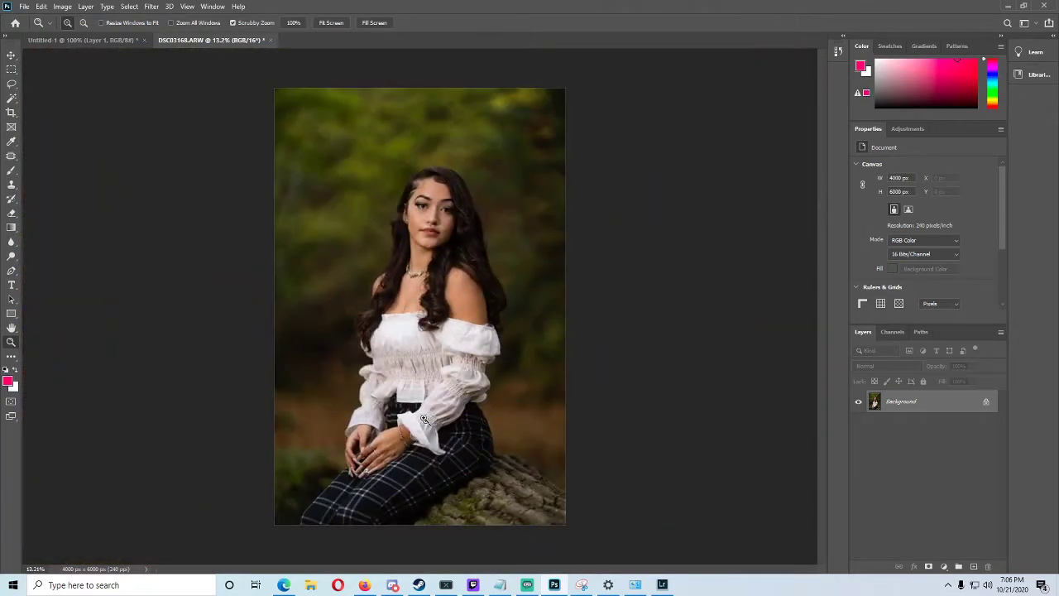
right_click(435, 396)
click(446, 403)
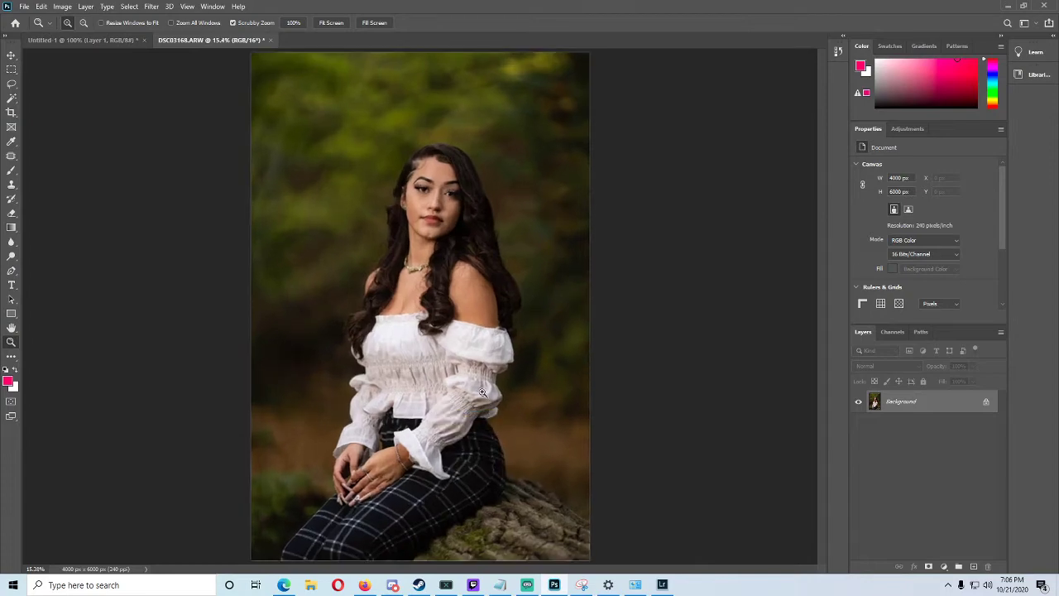
drag(460, 284, 489, 306)
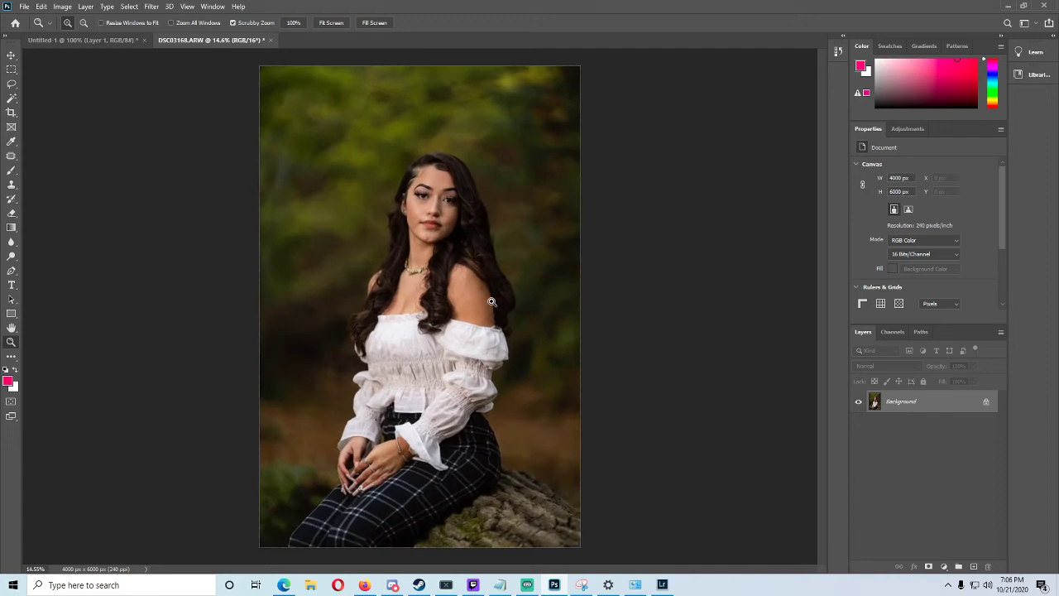
drag(437, 185, 541, 190)
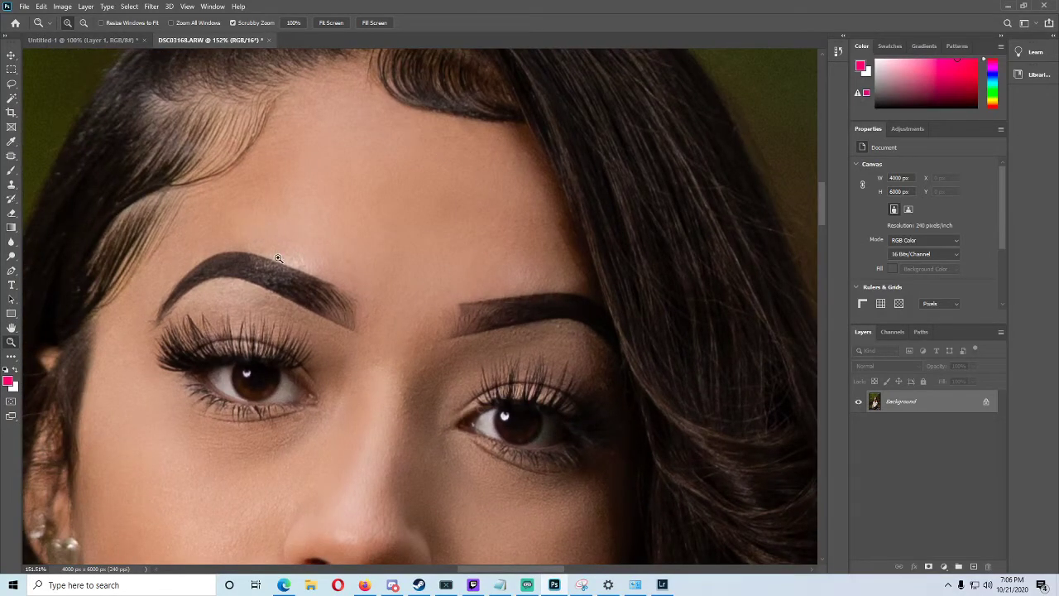
drag(278, 259, 258, 262)
drag(188, 361, 222, 361)
drag(514, 428, 480, 425)
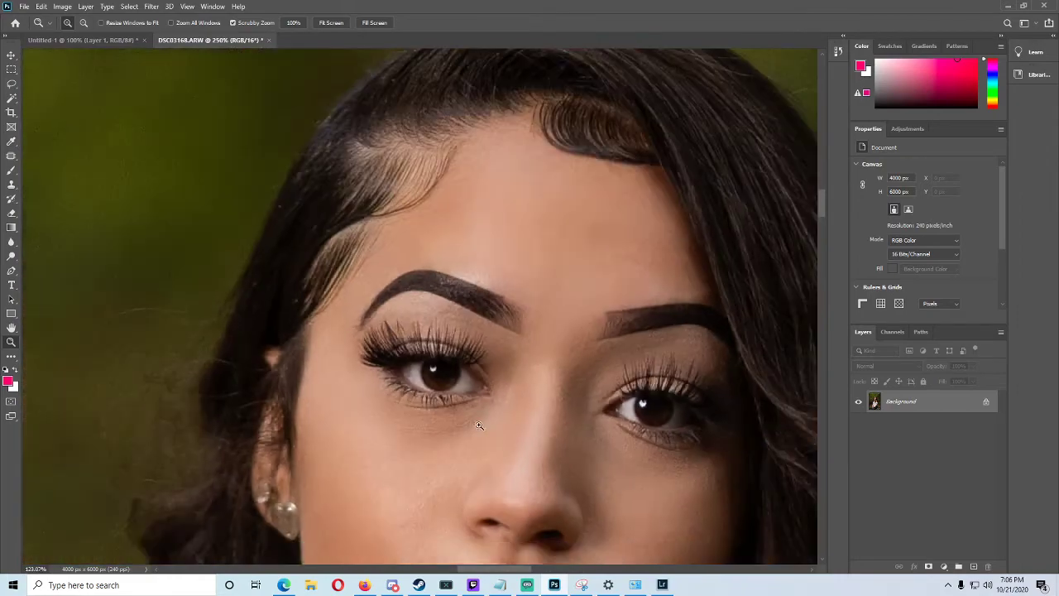
Patch the small skin blemish on the forehead above the inner end of the left eyebrow
mouse_move(542, 318)
mouse_down()
mouse_move(588, 320)
mouse_move(533, 305)
mouse_move(556, 305)
mouse_move(542, 333)
mouse_up()
click(10, 157)
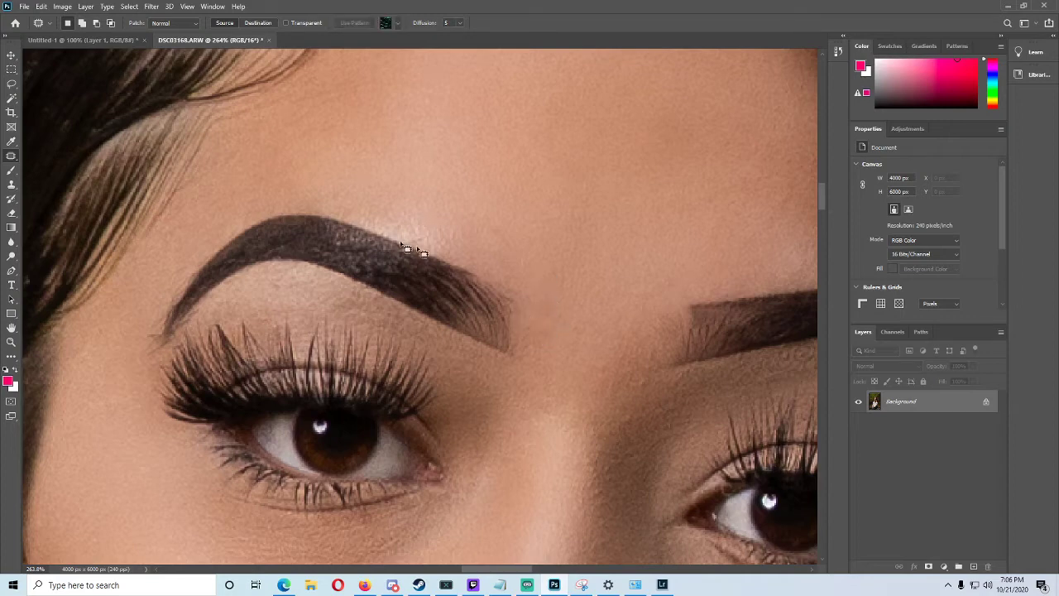
scroll(488, 273, down, 1)
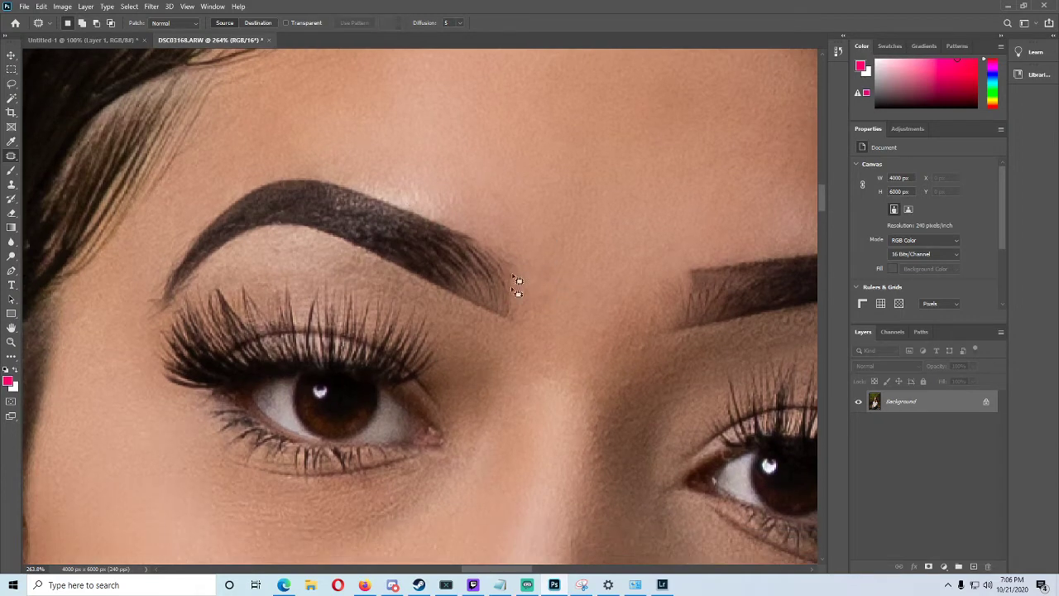
drag(505, 205, 475, 158)
key(ctrl+d)
Patch the skin spot between the right eyebrow's tail and the outer eyelashes
drag(506, 573, 537, 573)
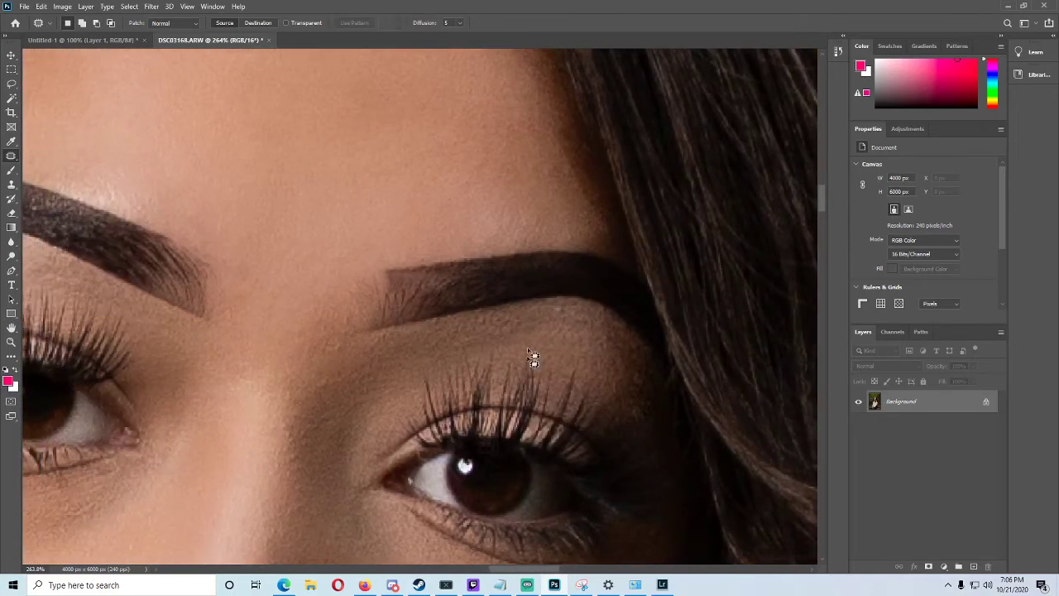
scroll(532, 359, down, 3)
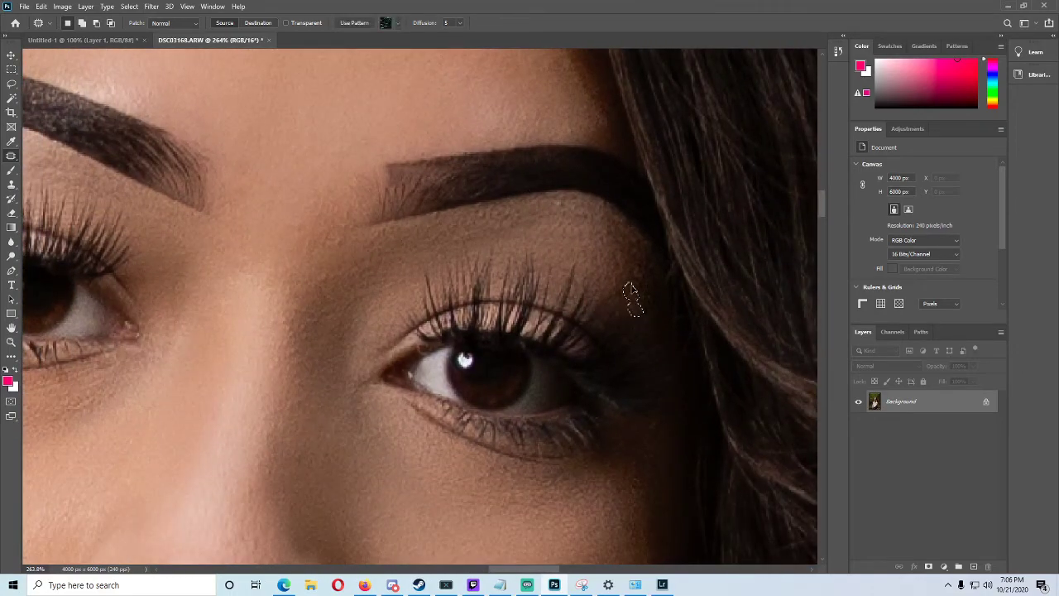
mouse_move(632, 282)
mouse_down()
mouse_move(640, 267)
mouse_move(645, 282)
mouse_up()
Patch the small specks on the shadowed right cheek and along the dark hair edge beside it
scroll(644, 289, down, 5)
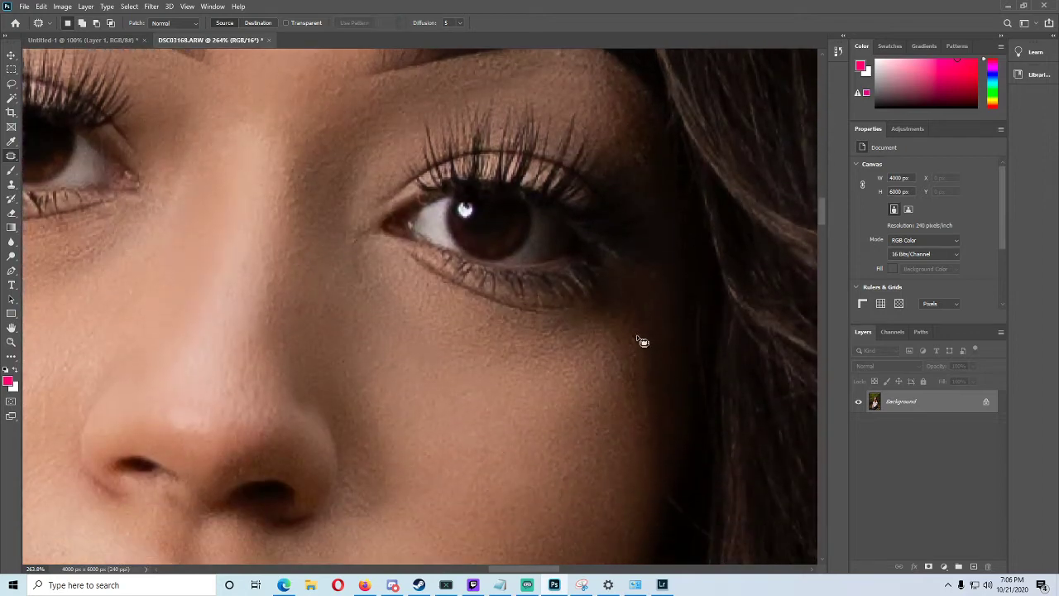
mouse_move(636, 326)
mouse_down()
mouse_move(680, 407)
mouse_move(691, 372)
mouse_move(672, 342)
mouse_up()
scroll(670, 393, down, 5)
mouse_move(677, 346)
mouse_down()
mouse_move(677, 313)
mouse_move(673, 349)
mouse_move(678, 324)
mouse_up()
click(664, 331)
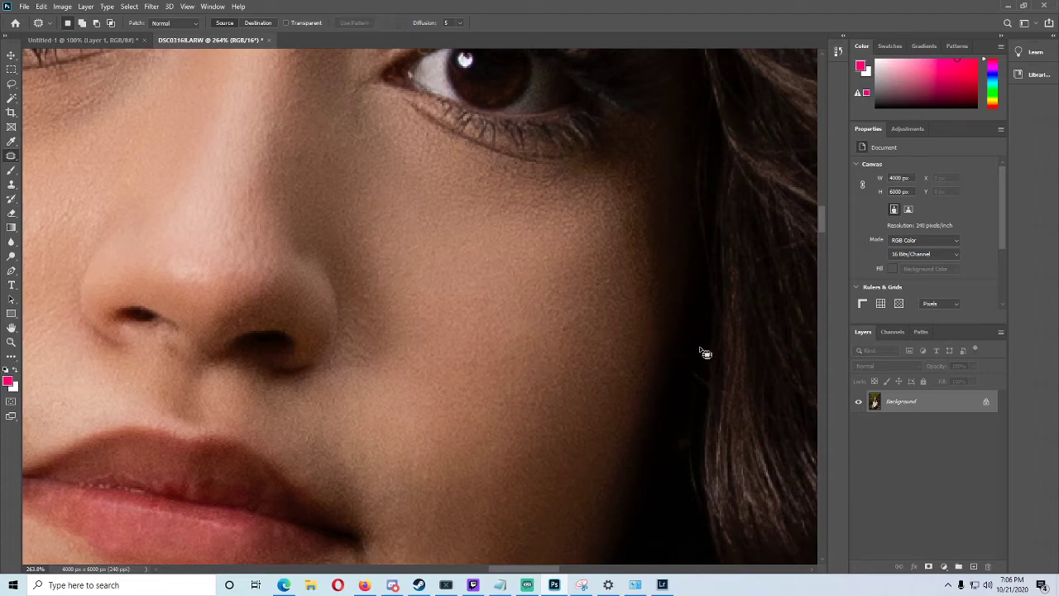
scroll(702, 350, down, 4)
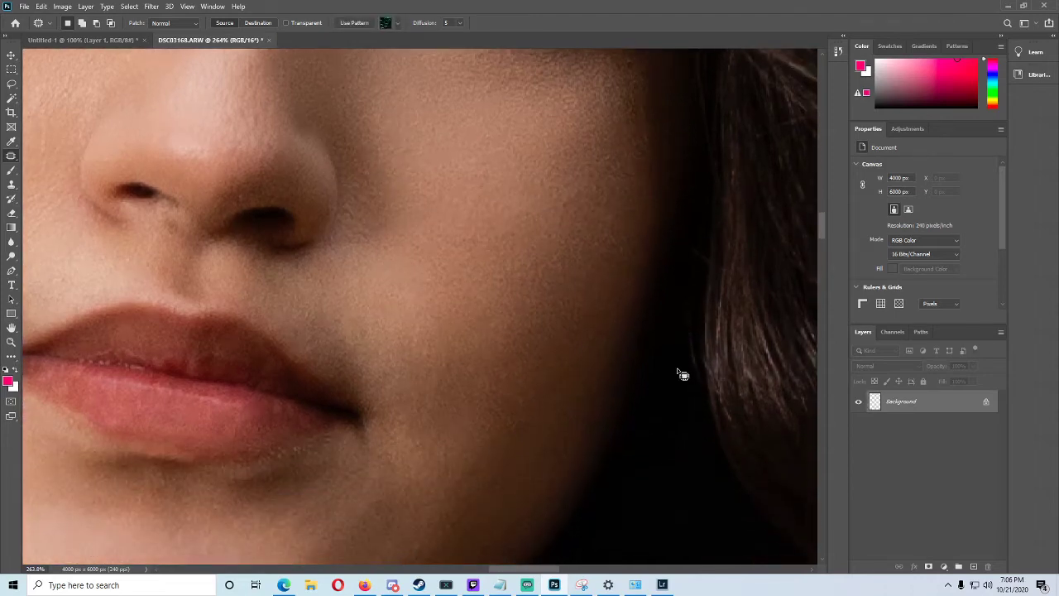
scroll(681, 368, down, 3)
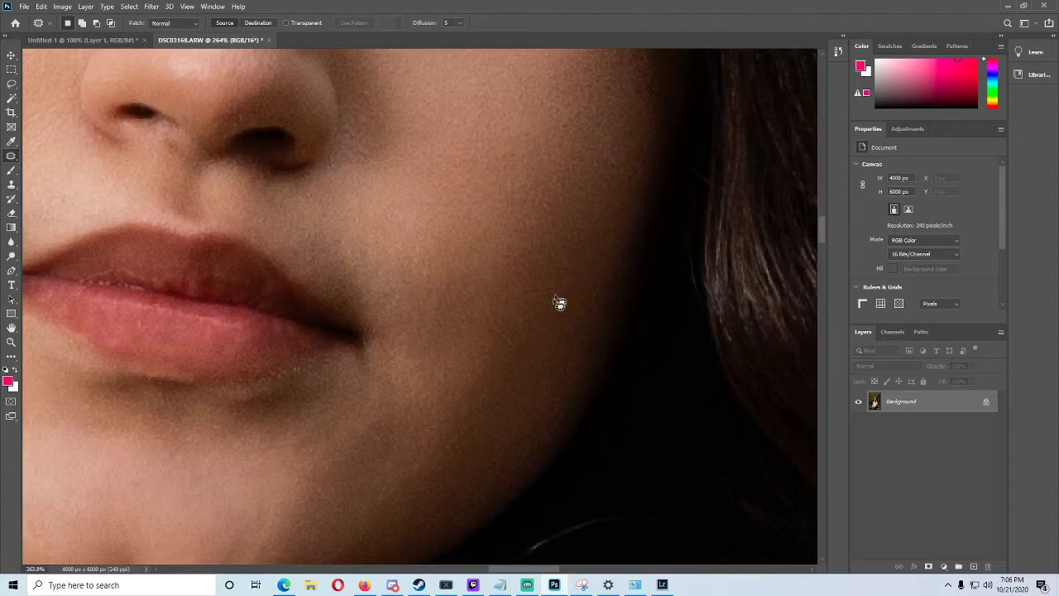
Patch the uneven skin just below the outer corner of the lower lip with clean nearby skin
scroll(561, 303, down, 3)
drag(651, 285, 640, 255)
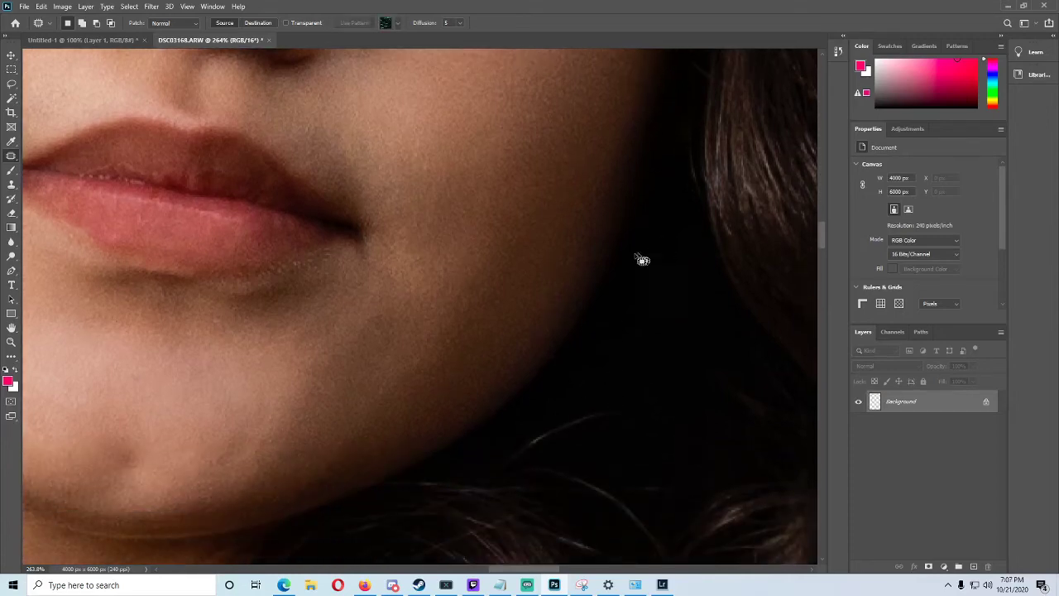
scroll(640, 256, up, 2)
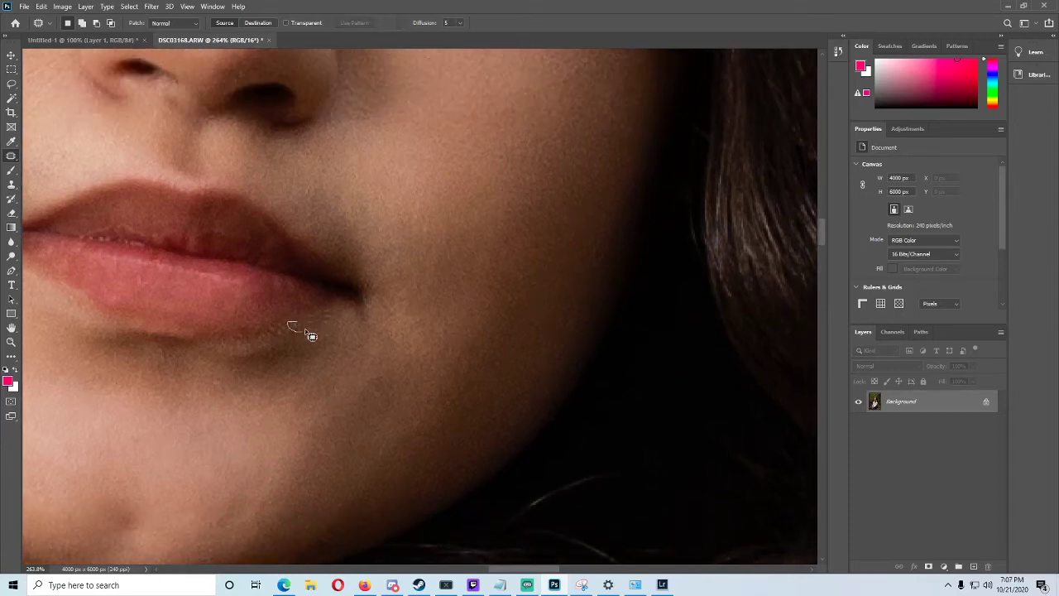
drag(305, 331, 298, 324)
drag(299, 326, 307, 303)
click(438, 454)
Patch the skin above the upper lip and the spot over the nostril on the shadowed side of the face
scroll(304, 436, up, 2)
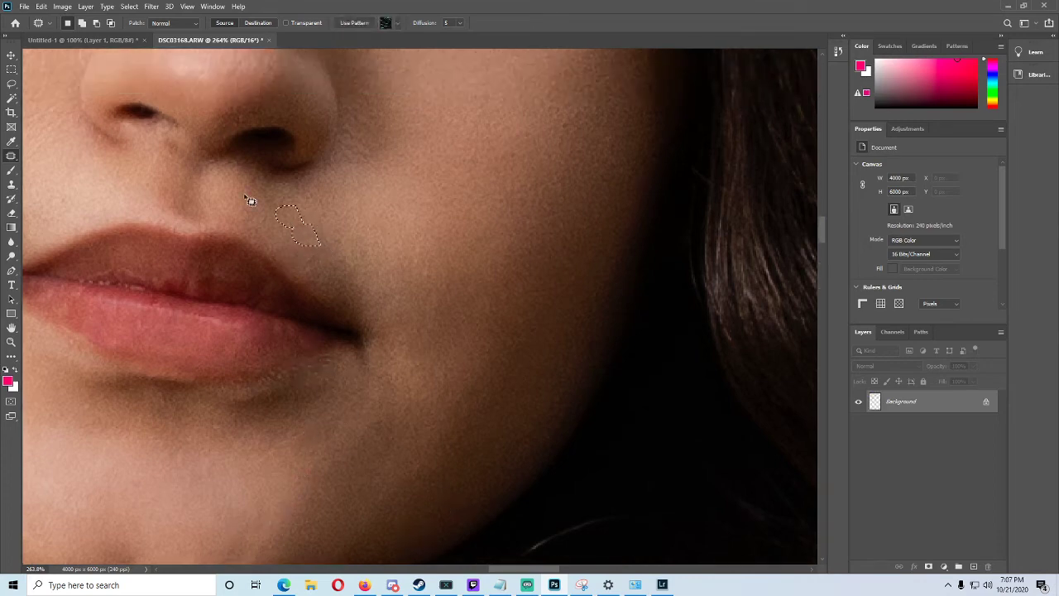
scroll(248, 199, up, 2)
drag(222, 166, 253, 151)
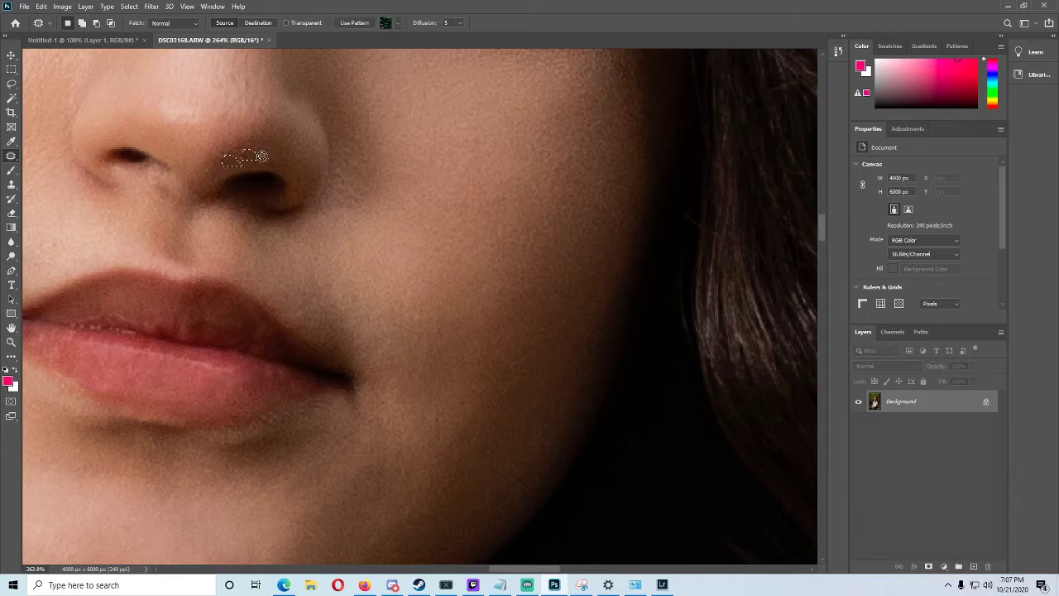
click(340, 113)
Patch the blemished skin beside the mouth corner on the earring side of the face
drag(502, 570, 450, 571)
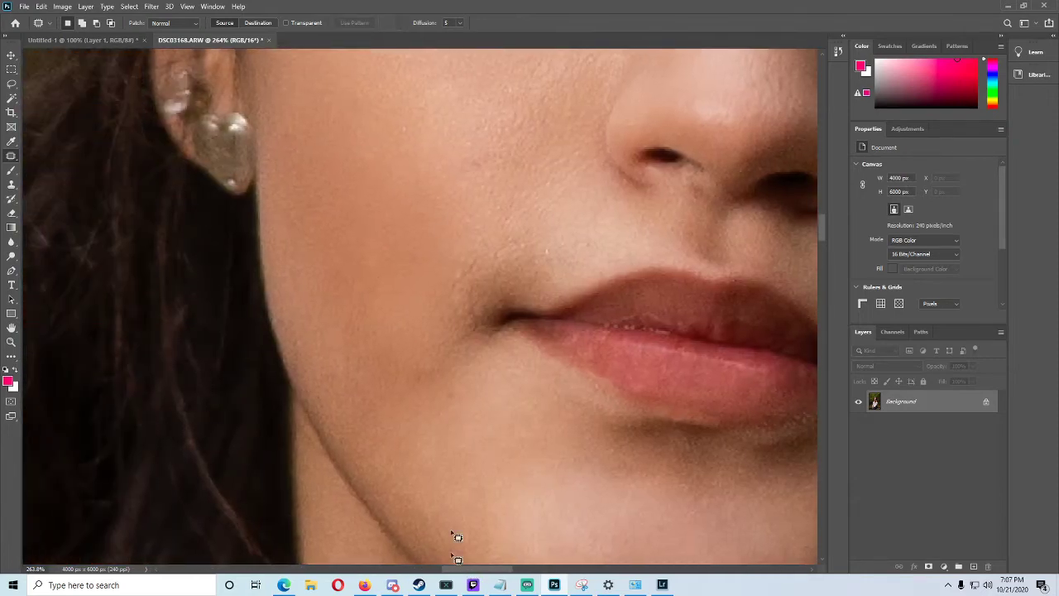
drag(461, 258, 457, 296)
drag(496, 245, 494, 248)
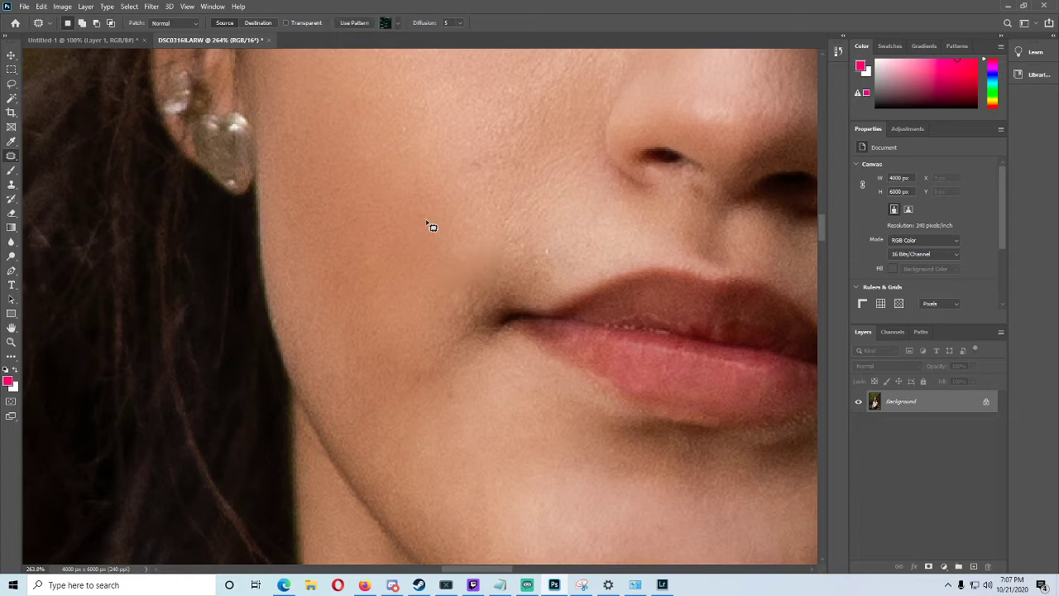
Patch the small blemishes across the middle of the earring-side cheek using smoother skin around them
scroll(536, 261, up, 1)
scroll(536, 260, up, 3)
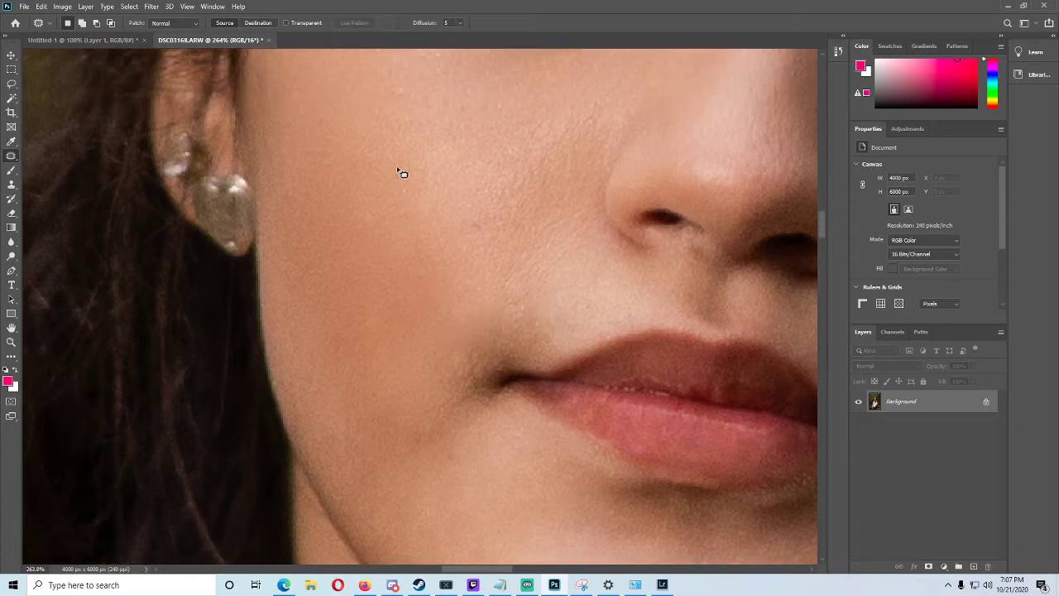
drag(392, 202, 406, 184)
drag(405, 194, 403, 231)
key(ctrl+d)
mouse_move(487, 177)
mouse_down()
mouse_move(487, 211)
mouse_move(490, 184)
mouse_up()
drag(482, 195, 438, 149)
key(ctrl+d)
mouse_move(508, 140)
mouse_down()
mouse_move(532, 163)
mouse_move(504, 111)
mouse_up()
key(ctrl+d)
Patch the spots on the inner cheek next to the nose with cleaner neighbouring skin
mouse_move(536, 151)
mouse_down()
mouse_move(556, 169)
mouse_move(565, 132)
mouse_up()
drag(578, 140, 591, 126)
drag(584, 122, 557, 100)
key(ctrl+d)
mouse_move(568, 167)
mouse_down()
mouse_move(579, 189)
mouse_move(586, 175)
mouse_up()
drag(578, 178, 565, 156)
key(ctrl+d)
Patch the marks along the smile line between the nostril and the mouth corner
drag(569, 253, 565, 209)
key(ctrl+d)
drag(541, 284, 561, 258)
drag(551, 269, 541, 232)
key(ctrl+d)
drag(527, 307, 536, 300)
mouse_move(526, 296)
mouse_down()
mouse_move(546, 263)
mouse_move(541, 290)
mouse_move(532, 226)
mouse_up()
key(ctrl+d)
key(ctrl+d)
mouse_move(500, 262)
mouse_down()
mouse_move(487, 269)
mouse_move(511, 275)
mouse_up()
drag(504, 269, 507, 238)
key(ctrl+d)
Patch the area above the mouth corner and the remaining texture on the cheek beside the nostril
scroll(564, 331, down, 1)
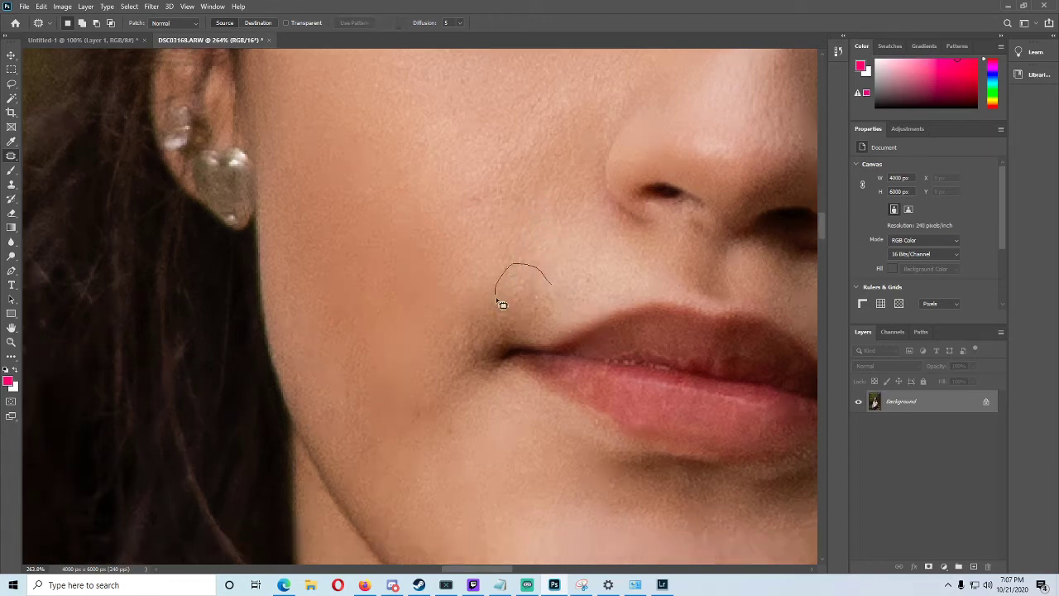
drag(502, 304, 544, 307)
click(496, 243)
drag(558, 198, 589, 209)
drag(575, 201, 562, 221)
key(ctrl+d)
mouse_move(577, 184)
mouse_down()
mouse_move(556, 215)
mouse_move(568, 255)
mouse_up()
key(ctrl+d)
Patch the blemishes on the upper cheek below the eye and beside the bridge of the nose
scroll(548, 177, up, 8)
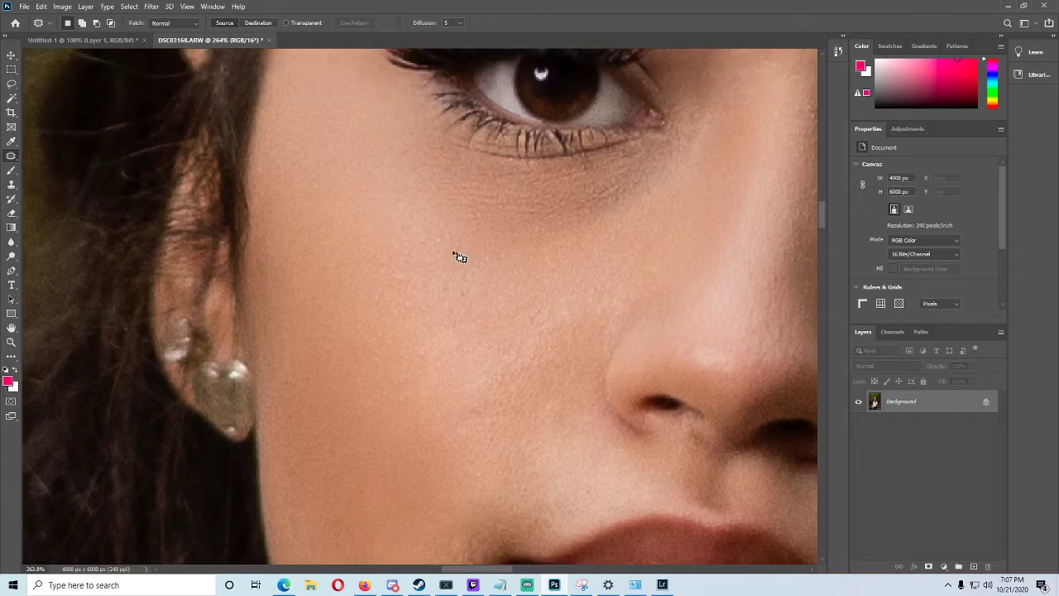
mouse_move(436, 256)
mouse_down()
mouse_move(492, 273)
mouse_move(495, 307)
mouse_move(514, 301)
mouse_move(493, 331)
mouse_up()
click(496, 276)
click(467, 287)
scroll(671, 278, up, 2)
drag(668, 289, 654, 289)
click(620, 325)
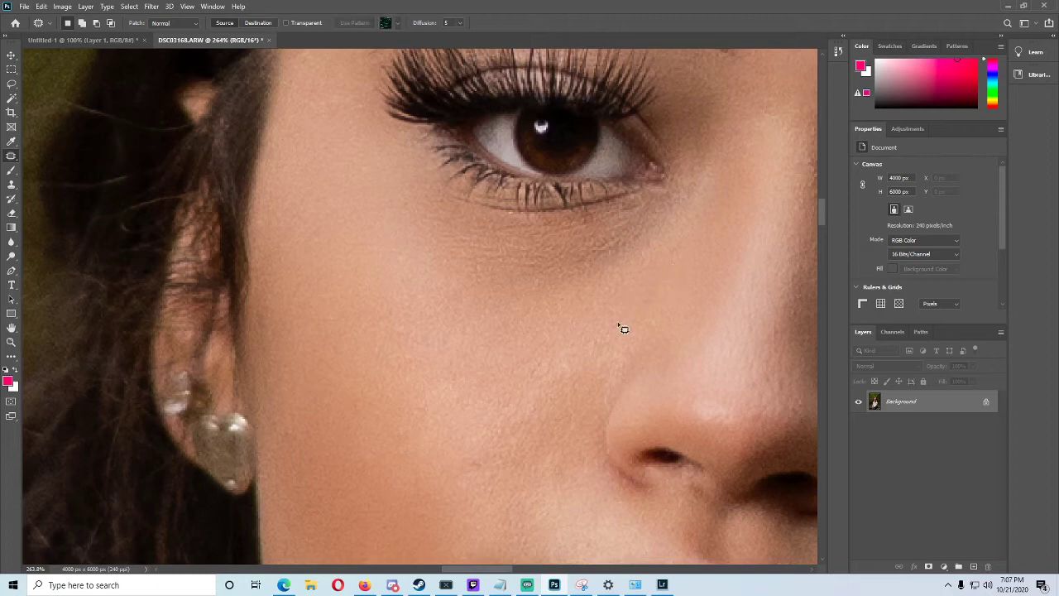
Patch the creases and discoloured skin directly under the earring-side eye, from inner to outer corner
scroll(662, 325, up, 3)
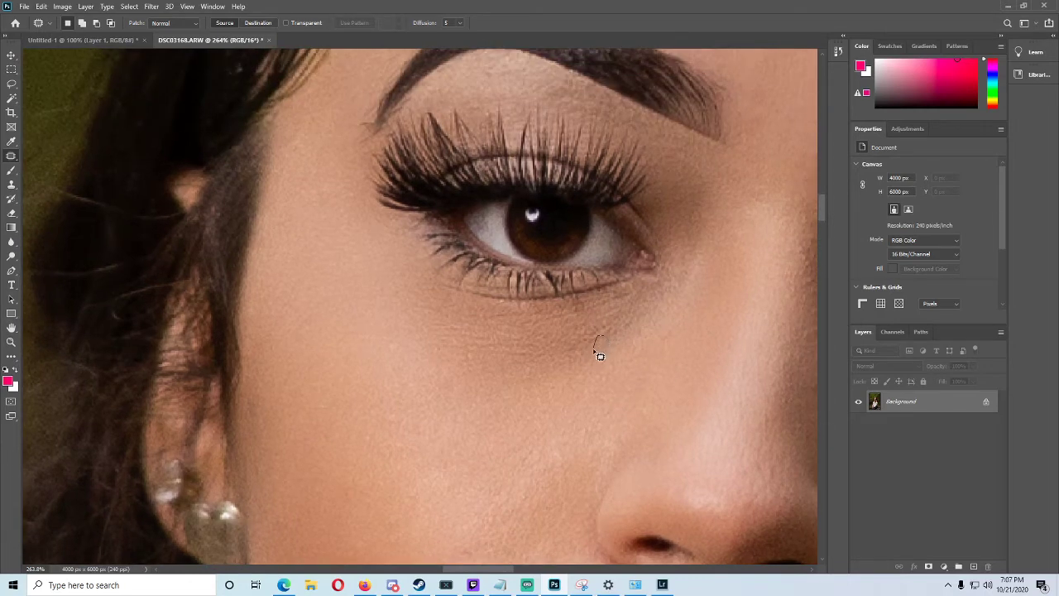
drag(594, 351, 614, 346)
click(565, 354)
drag(532, 306, 524, 351)
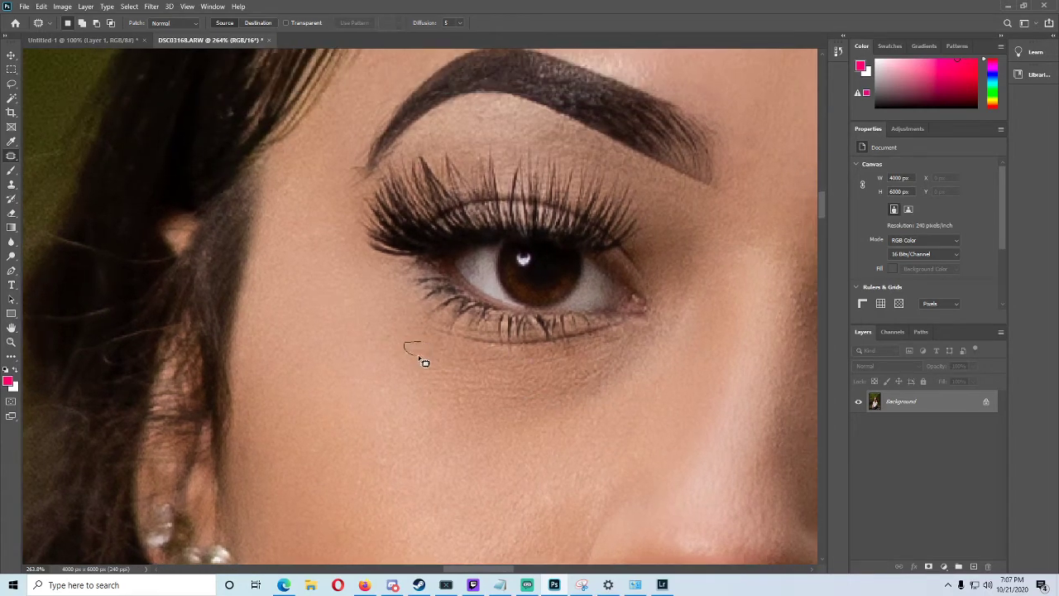
drag(423, 362, 413, 343)
Patch the spots on the temple between the outer end of the eyebrow and the hairline
scroll(347, 306, up, 5)
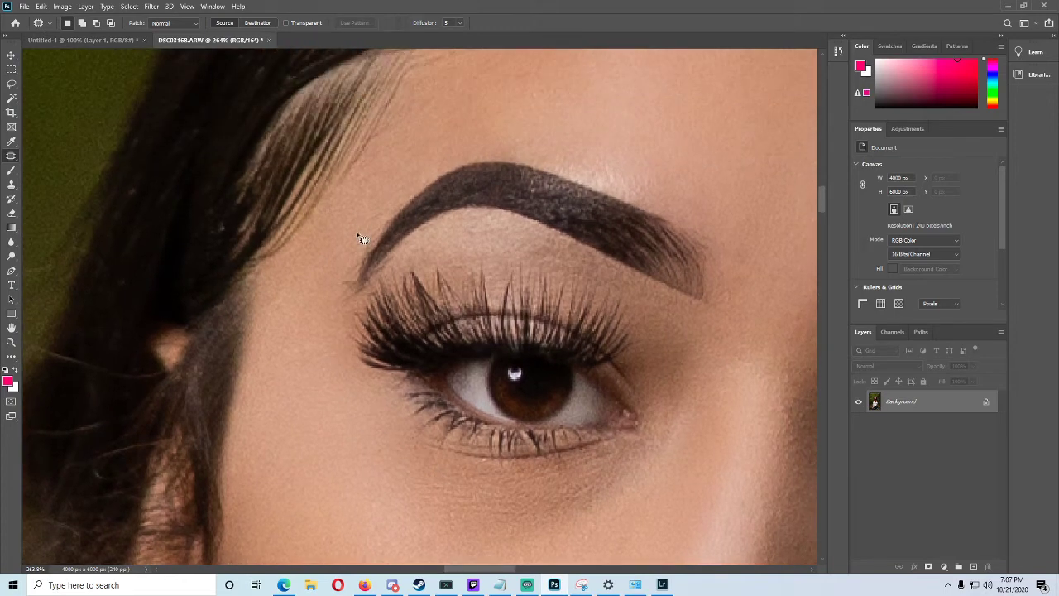
mouse_move(361, 216)
mouse_down()
mouse_move(375, 214)
mouse_move(389, 161)
mouse_move(392, 172)
mouse_up()
mouse_move(380, 170)
mouse_down()
mouse_move(375, 199)
mouse_move(374, 187)
mouse_up()
mouse_move(365, 180)
mouse_down()
mouse_move(345, 218)
mouse_move(358, 197)
mouse_up()
key(ctrl+d)
drag(354, 202, 340, 234)
key(ctrl+d)
Patch the remaining blemishes on the cheek beside the nose at a wider zoom of about 208%
scroll(255, 447, down, 4)
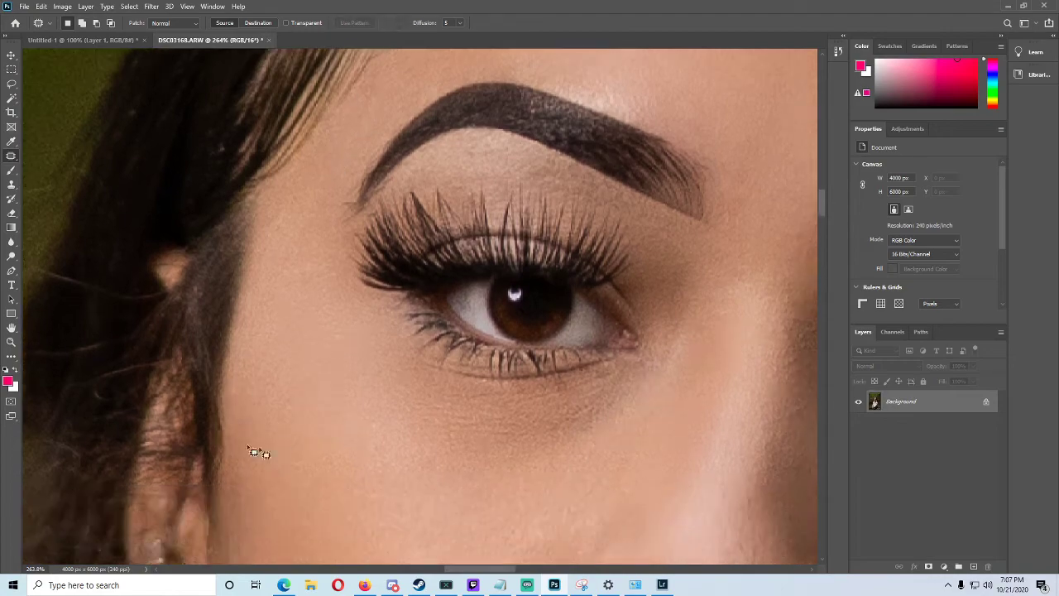
click(10, 341)
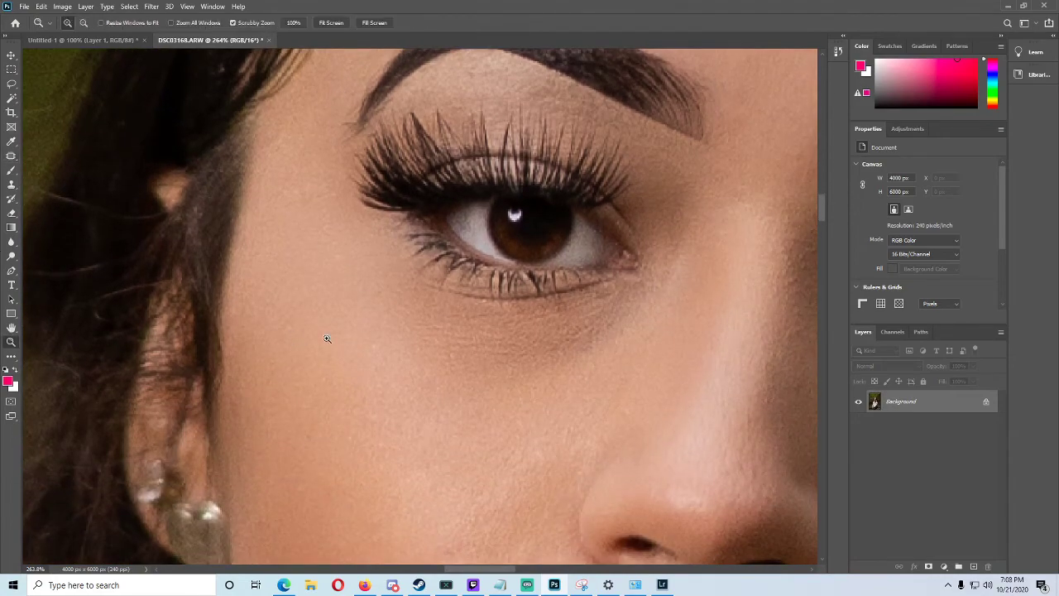
drag(324, 337, 271, 336)
drag(369, 425, 410, 424)
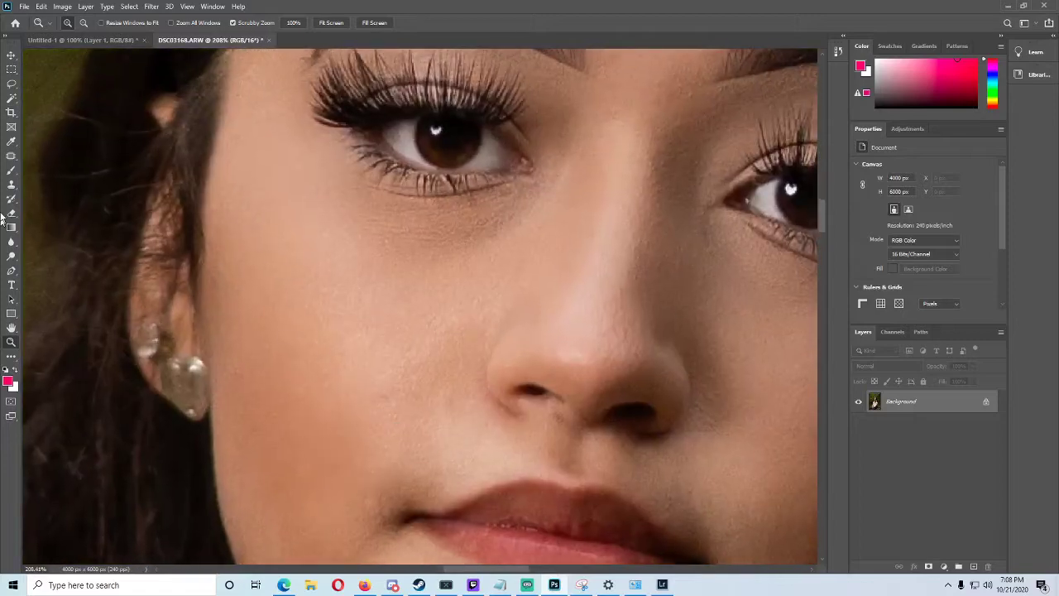
click(11, 157)
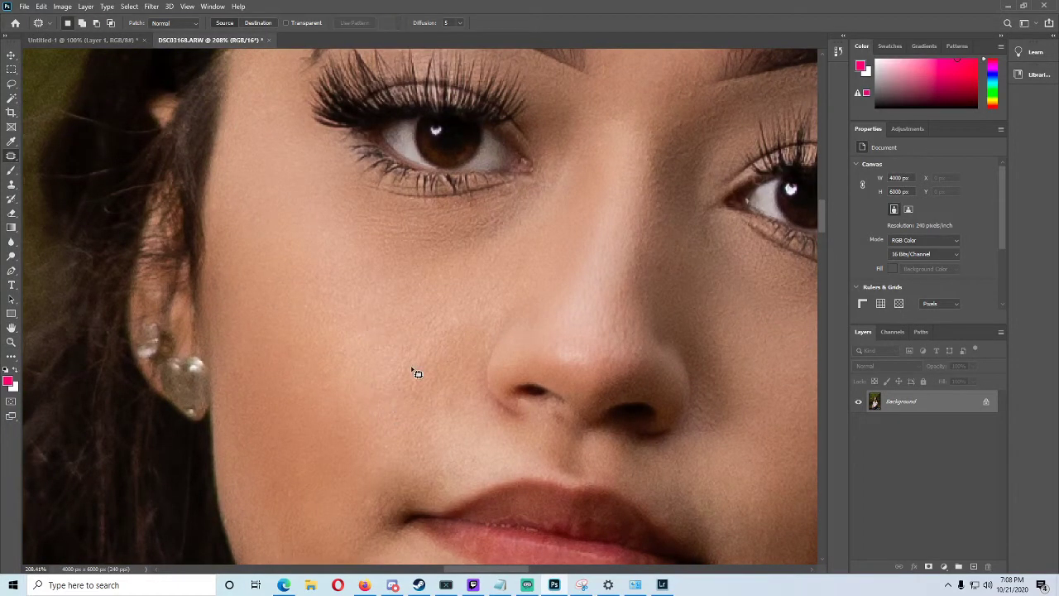
drag(412, 379, 411, 366)
drag(407, 372, 413, 336)
key(ctrl+d)
scroll(426, 331, down, 1)
drag(484, 277, 454, 338)
key(ctrl+d)
Patch the uneven highlight on the tip of the nose with smoother skin from just above it
scroll(476, 342, down, 1)
scroll(614, 290, down, 7)
scroll(627, 290, up, 11)
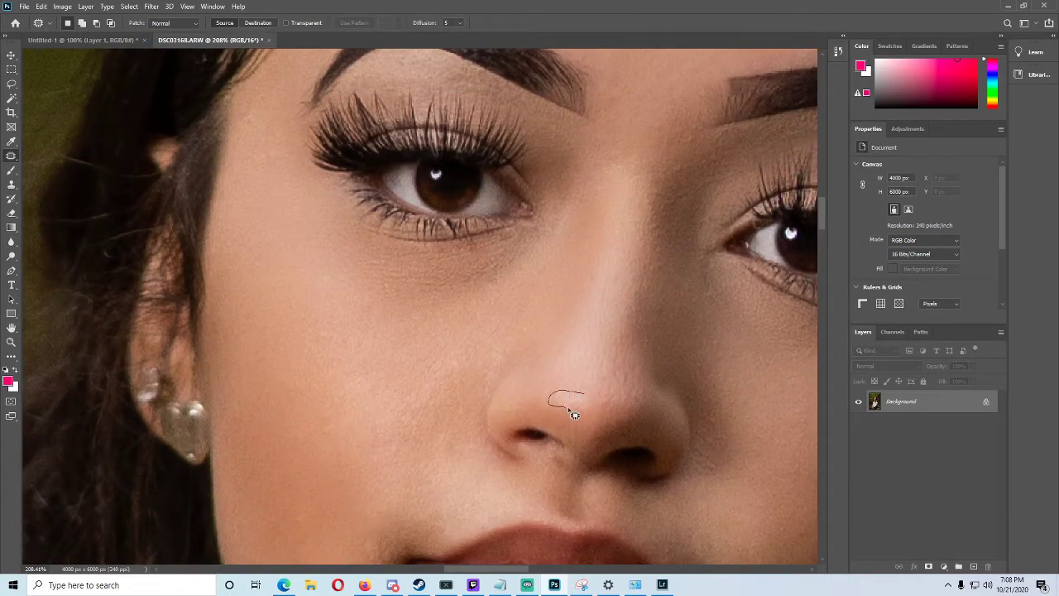
mouse_move(568, 409)
mouse_down()
mouse_move(593, 407)
mouse_move(546, 402)
mouse_move(562, 359)
mouse_up()
key(ctrl+d)
key(ctrl+d)
Check the whole portrait, and patch small distracting spots in the dark hair beside the temple
scroll(565, 359, up, 2)
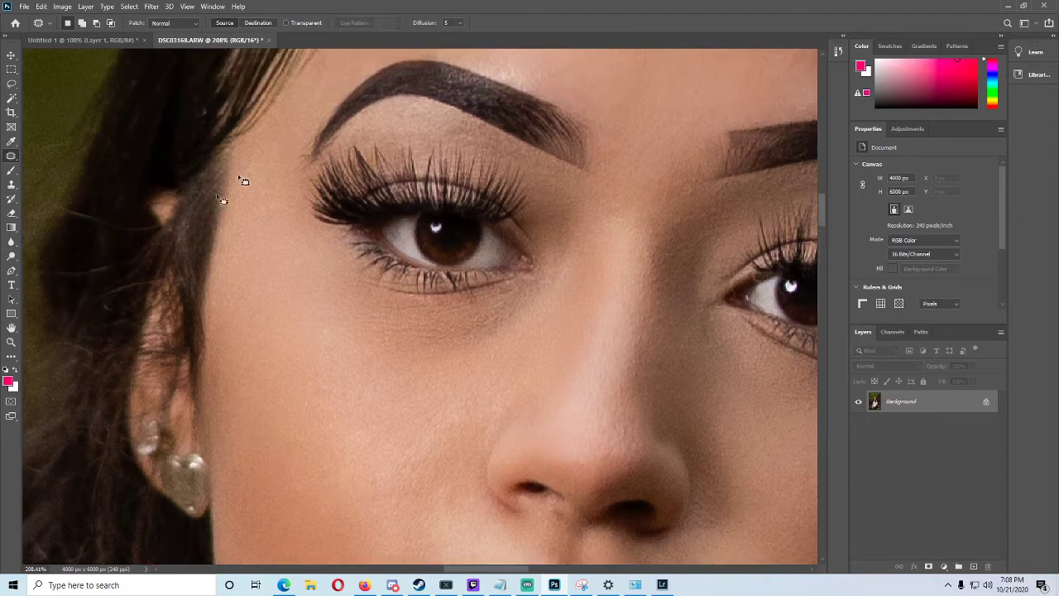
click(11, 341)
right_click(152, 338)
click(161, 345)
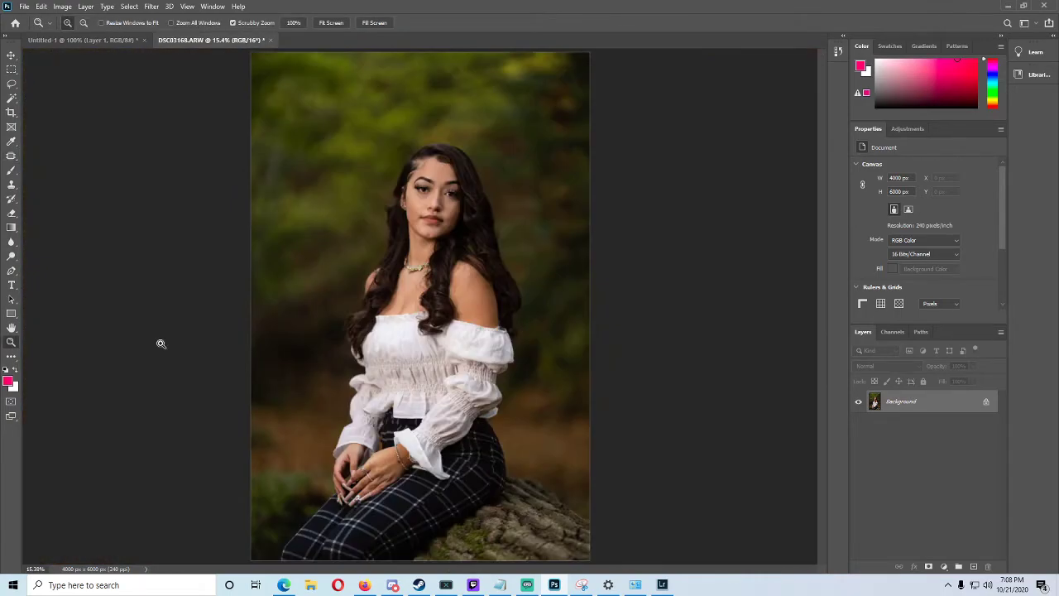
drag(473, 172, 526, 188)
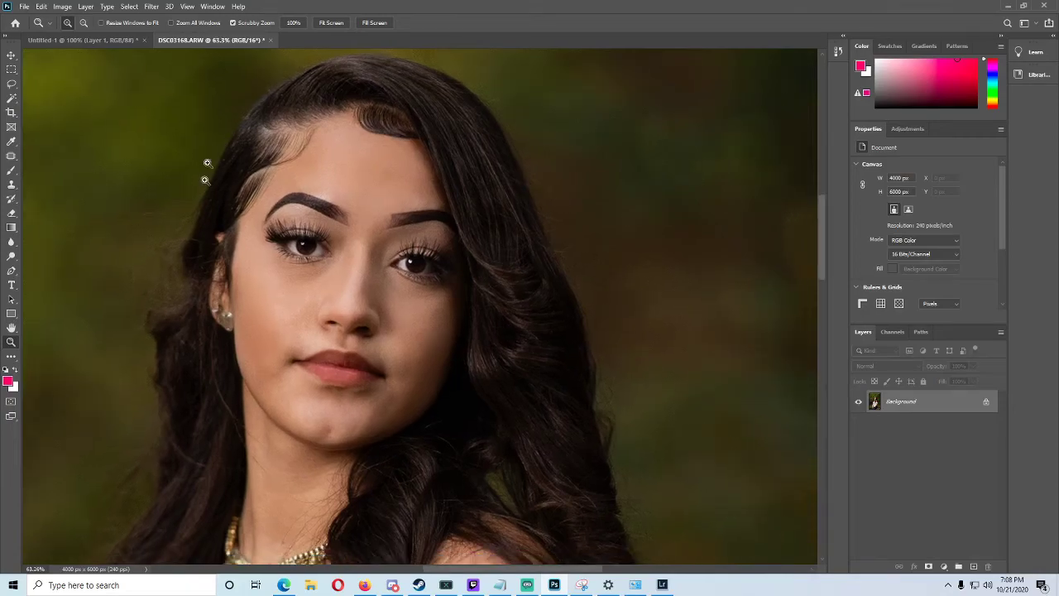
drag(208, 161, 257, 159)
click(11, 155)
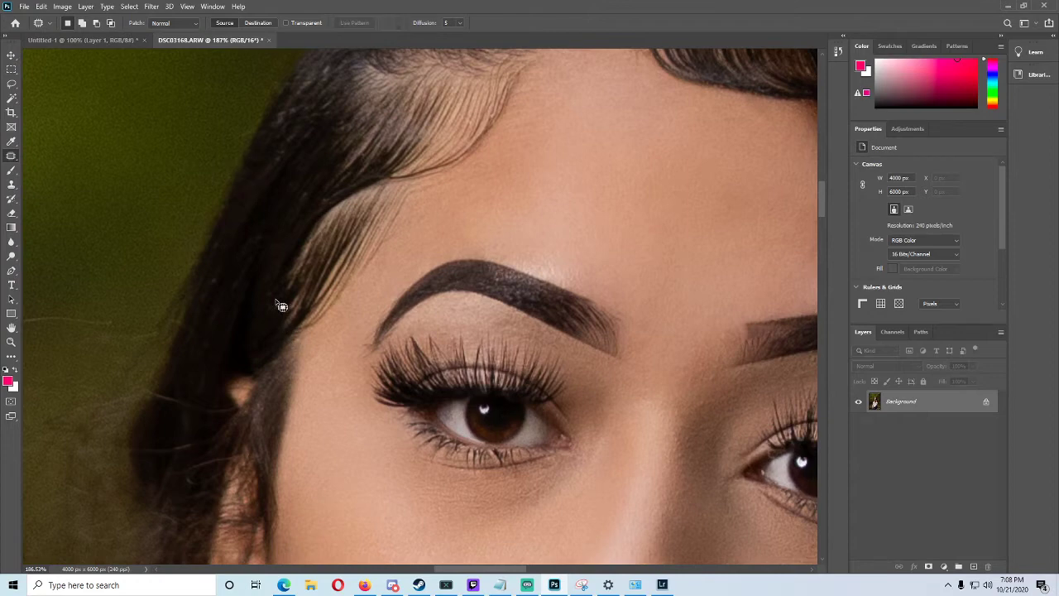
scroll(286, 290, down, 1)
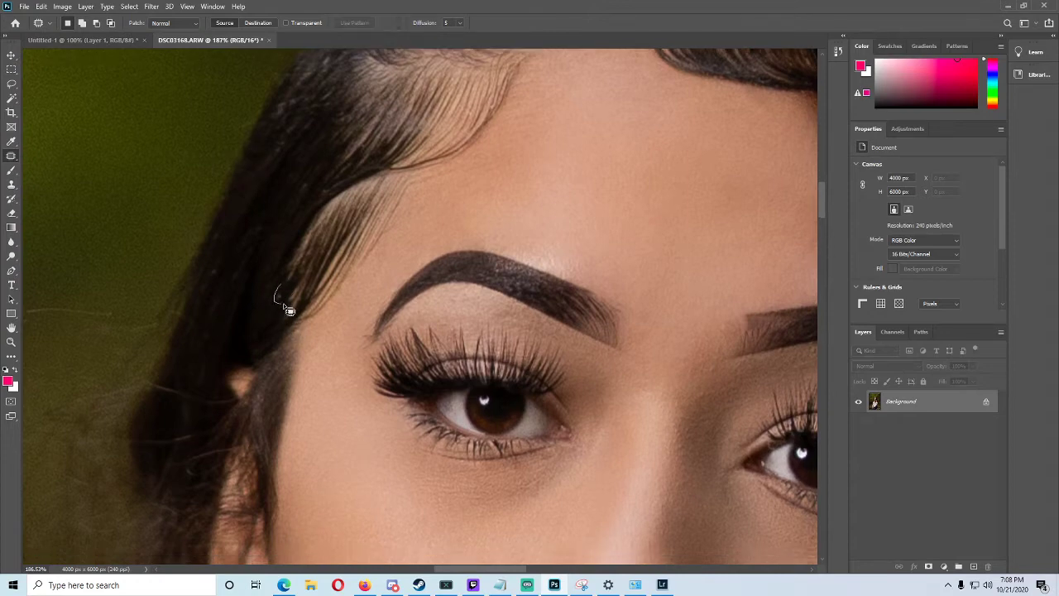
scroll(265, 331, down, 3)
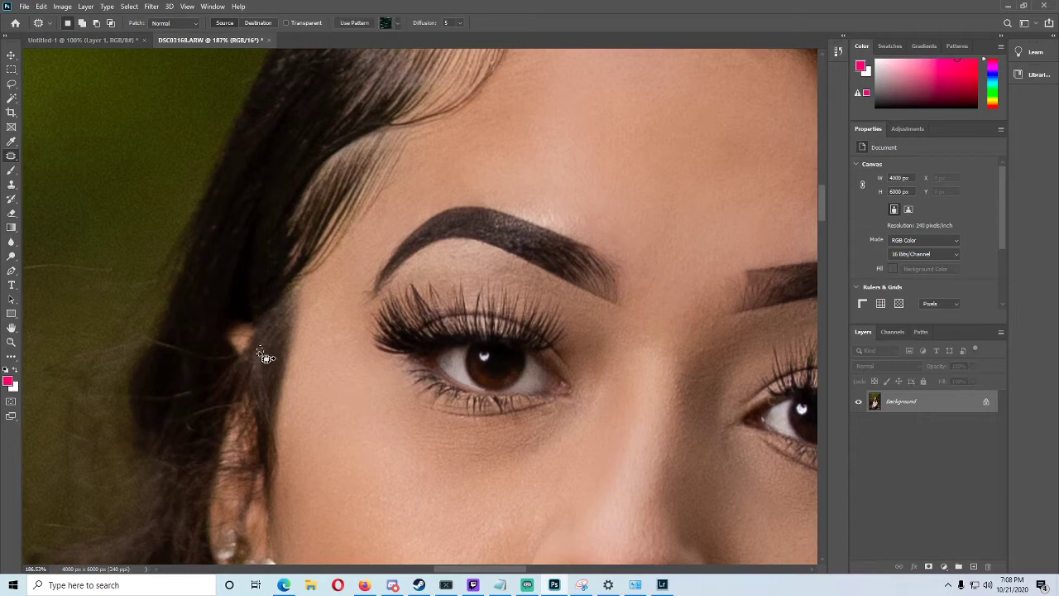
scroll(88, 337, up, 1)
Patch out the stray hairs against the green background on the earring side of the head
drag(457, 569, 414, 569)
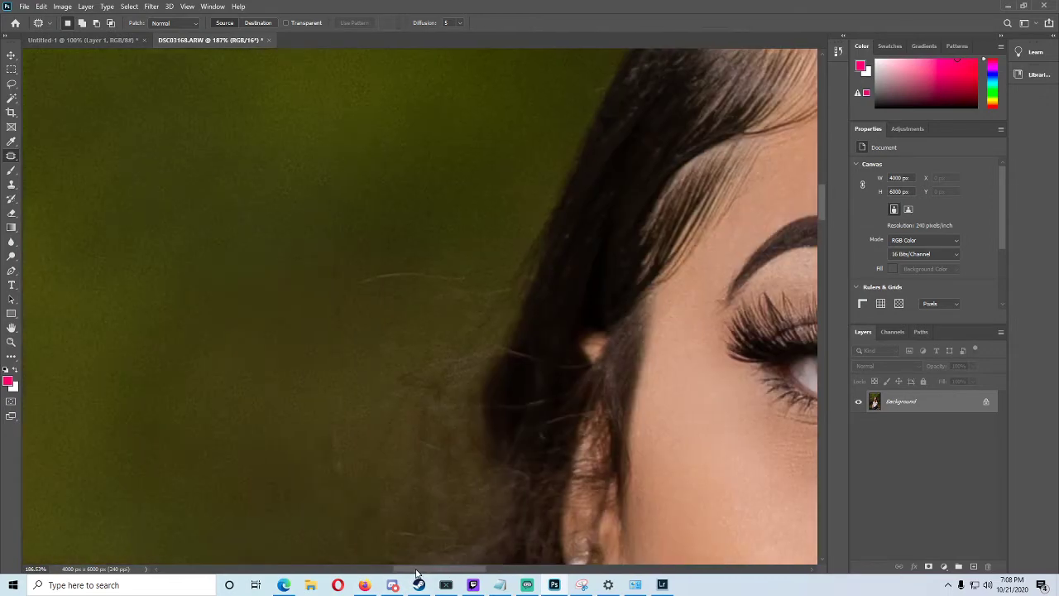
mouse_move(425, 268)
mouse_down()
mouse_move(368, 286)
mouse_move(447, 287)
mouse_up()
scroll(412, 359, down, 5)
scroll(400, 361, down, 1)
mouse_move(333, 326)
mouse_down()
mouse_move(303, 364)
mouse_move(334, 328)
mouse_up()
mouse_move(327, 350)
mouse_down()
mouse_move(316, 309)
mouse_move(258, 322)
mouse_move(260, 345)
mouse_up()
key(ctrl+d)
drag(256, 340, 283, 311)
key(ctrl+d)
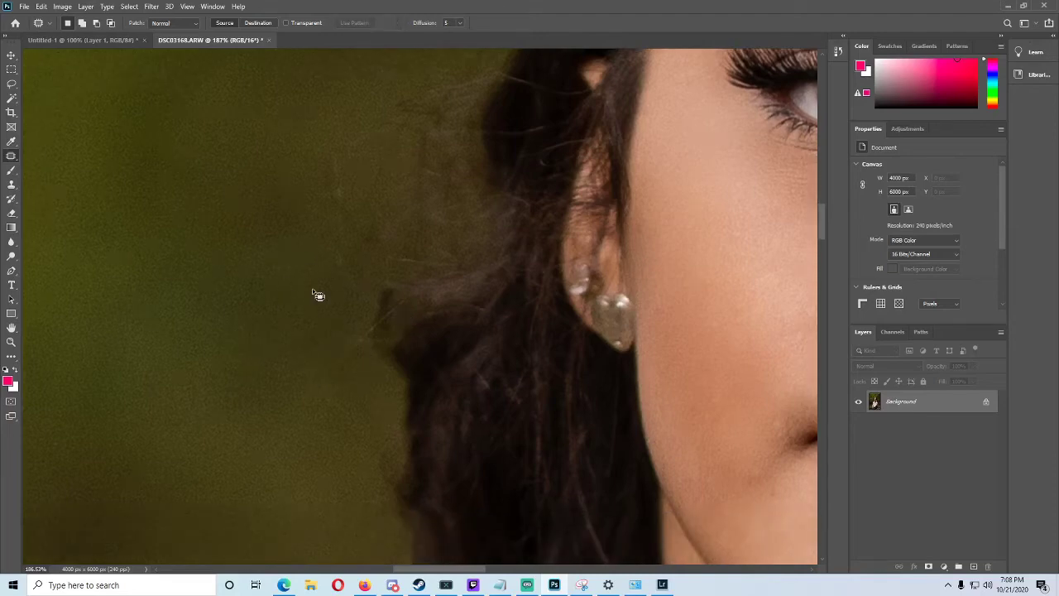
Fit the whole portrait in view and open it in the Camera Raw Filter
click(11, 342)
key(ctrl+0)
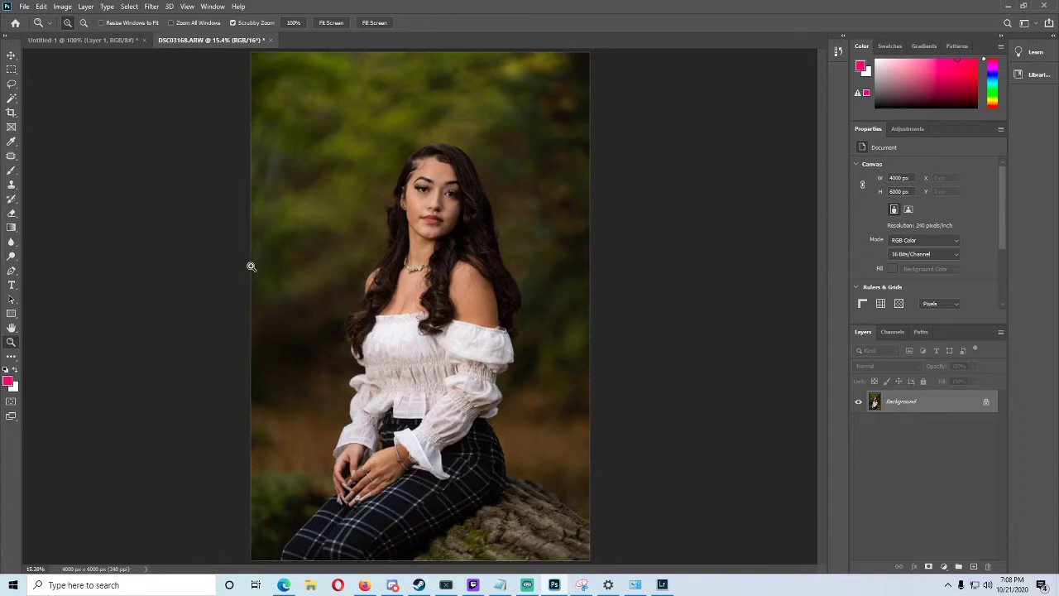
click(151, 6)
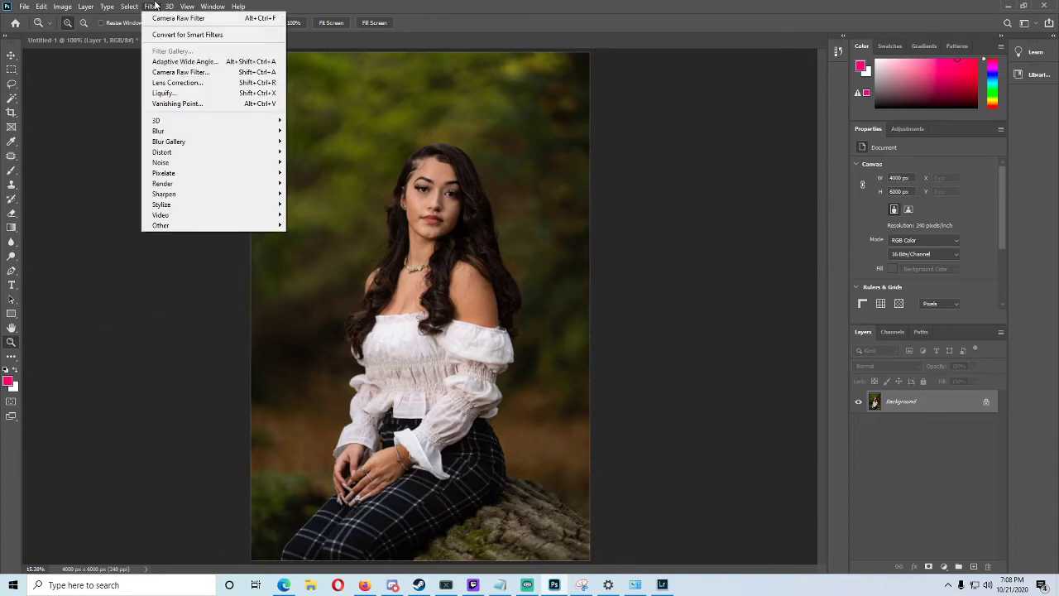
click(190, 71)
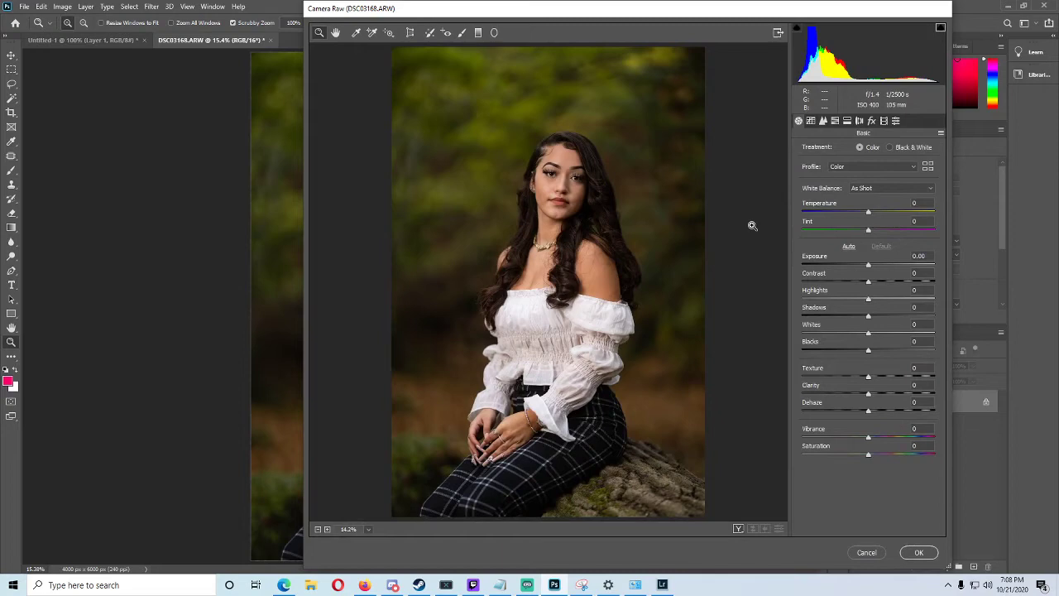
Paint the upper background foliage with the Adjustment Brush at Highlights -25, other adjustments reset, and brush size 14
click(463, 33)
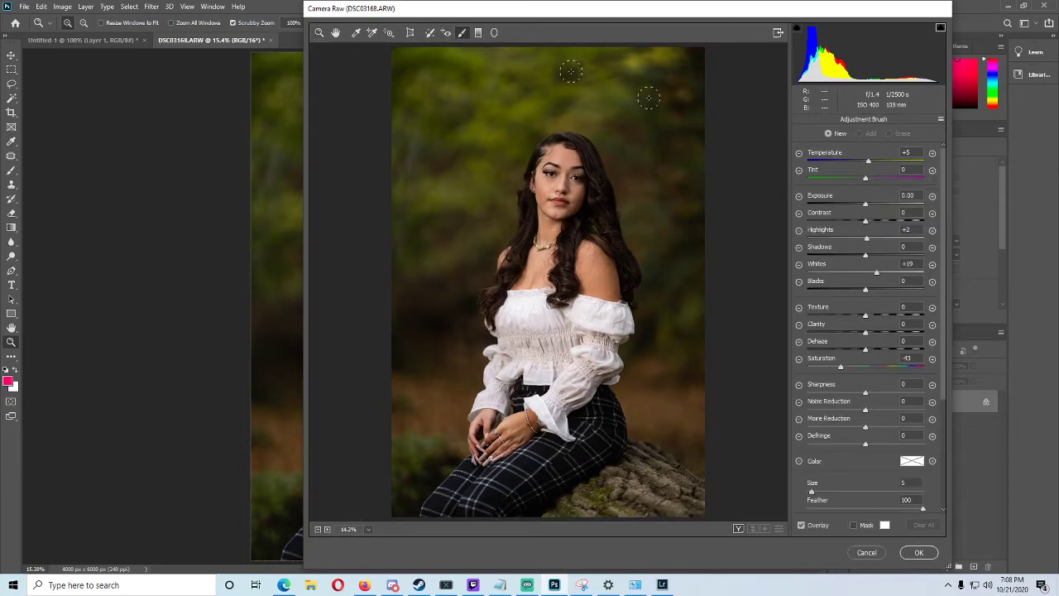
click(798, 228)
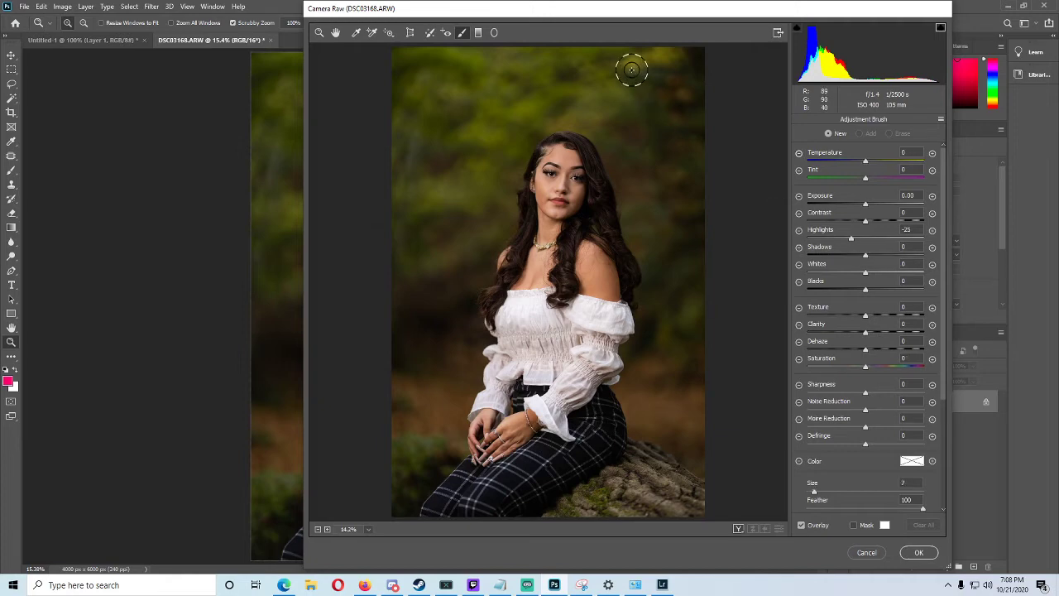
key(bracketright)
key(bracketright)
mouse_move(690, 66)
mouse_down()
mouse_move(652, 52)
mouse_move(497, 58)
mouse_move(697, 59)
mouse_move(537, 72)
mouse_move(455, 64)
mouse_move(434, 49)
mouse_move(417, 73)
mouse_move(420, 57)
mouse_move(410, 97)
mouse_move(443, 103)
mouse_move(421, 64)
mouse_move(623, 173)
mouse_move(646, 217)
mouse_move(670, 351)
mouse_move(698, 62)
mouse_move(656, 263)
mouse_move(688, 384)
mouse_move(641, 348)
mouse_move(664, 368)
mouse_move(689, 451)
mouse_move(661, 440)
mouse_move(638, 372)
mouse_move(669, 248)
mouse_move(670, 168)
mouse_move(546, 81)
mouse_move(473, 155)
mouse_move(493, 198)
mouse_move(477, 354)
mouse_move(415, 459)
mouse_move(407, 497)
mouse_move(392, 430)
mouse_move(405, 215)
mouse_move(461, 60)
mouse_up()
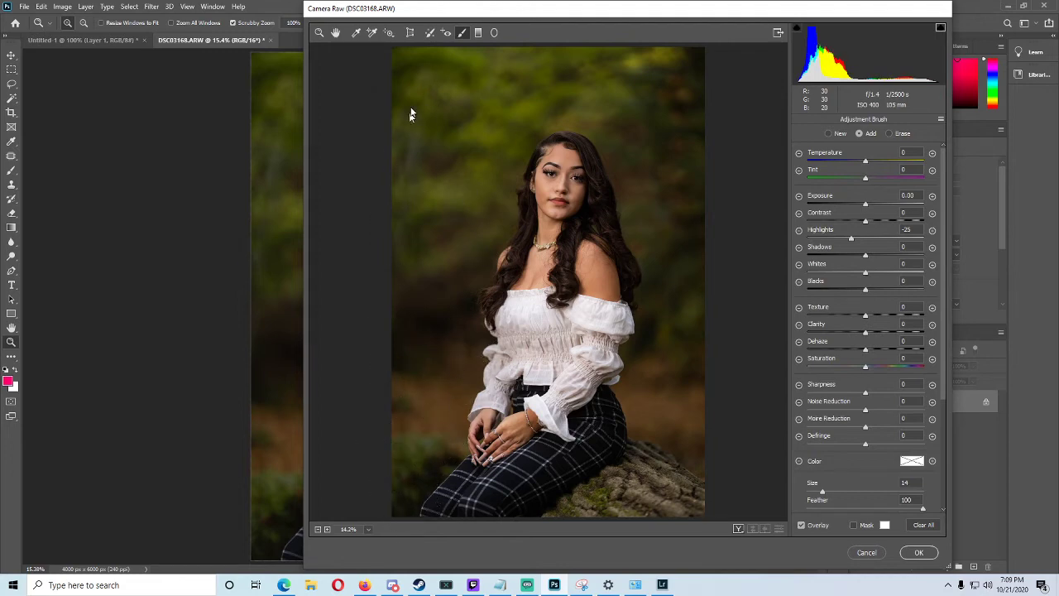
Set the brushed background's Contrast to +11 and reduce the brush size to 8
mouse_move(866, 220)
mouse_down()
mouse_move(890, 217)
mouse_move(873, 218)
mouse_up()
key(bracketleft)
key(bracketleft)
key(bracketleft)
key(bracketleft)
key(bracketleft)
key(bracketleft)
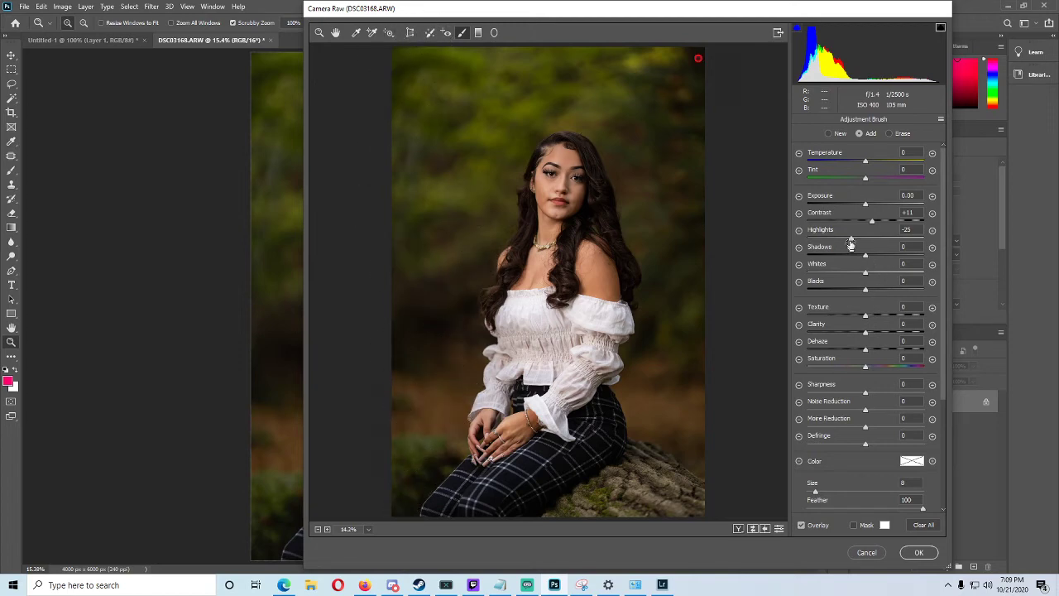
Set the brushed background's Shadows to +6, Texture +3, Clarity +9, Dehaze +7 and Exposure -0.15, and compare before and after
drag(865, 254, 868, 246)
drag(870, 332, 871, 352)
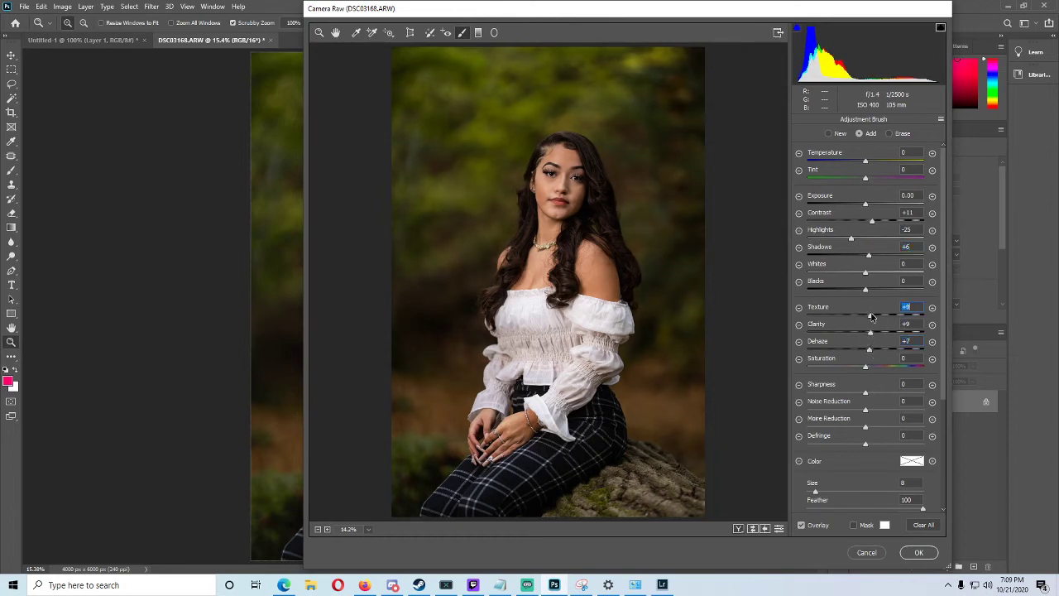
drag(862, 201, 861, 201)
key(p)
key(p)
key(p)
key(p)
key(p)
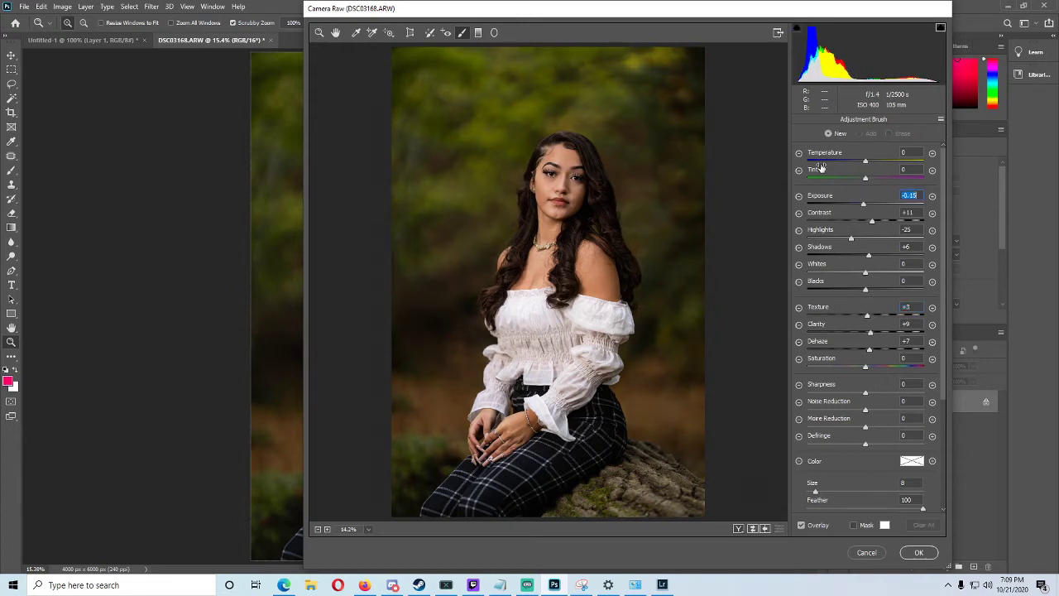
Compare the portrait before and after the brushed background adjustments
key(p)
key(p)
key(p)
key(p)
key(p)
key(p)
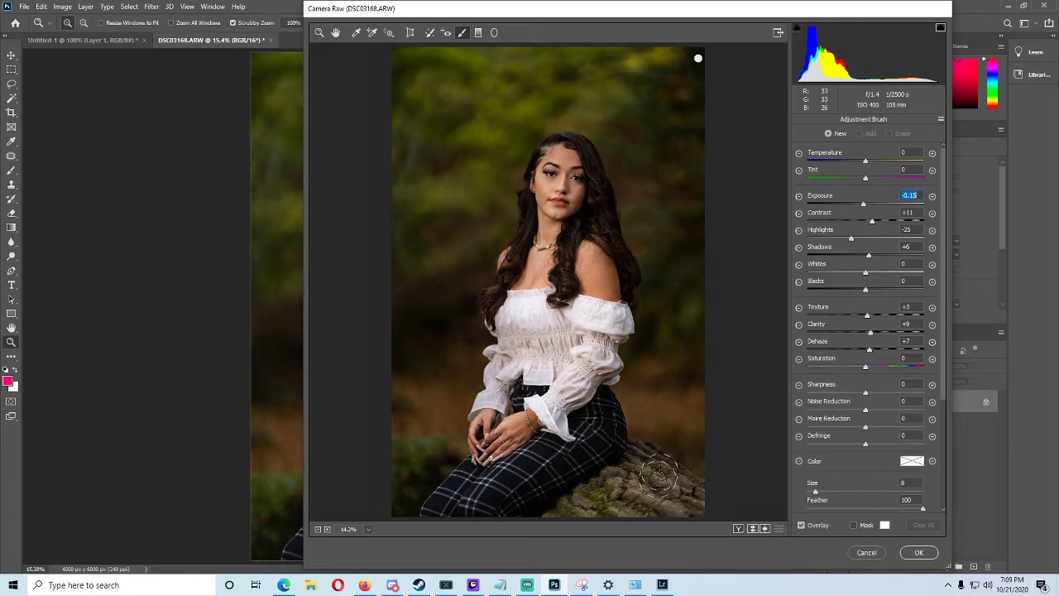
key(p)
key(p)
key(p)
key(p)
key(p)
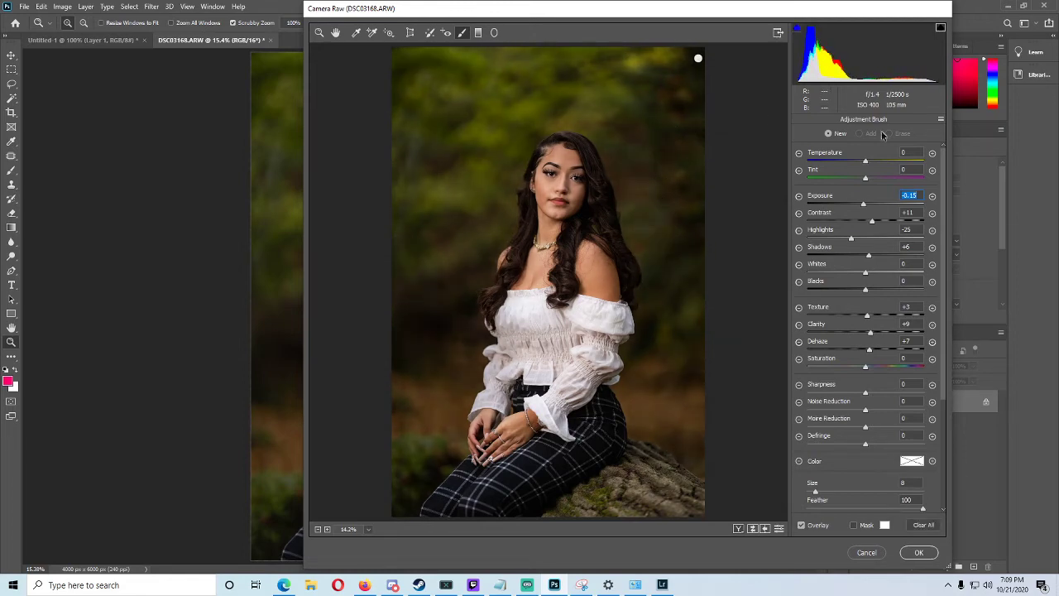
Brush a new adjustment over the hair and background beside the bare shoulder, then erase it from the skin with eraser size 3, feather 0
click(697, 58)
click(893, 135)
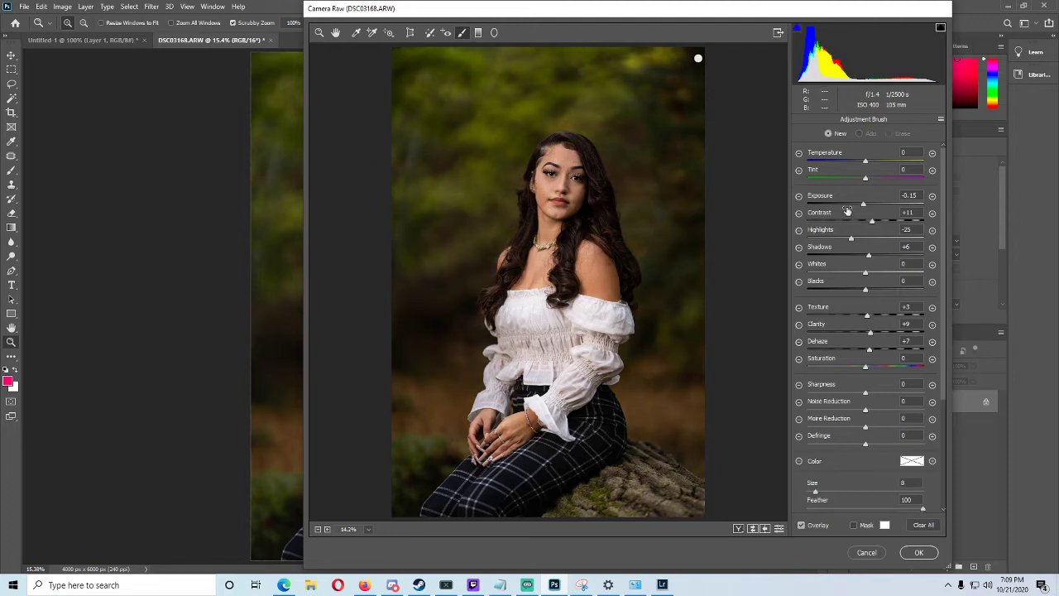
key(Delete)
click(608, 263)
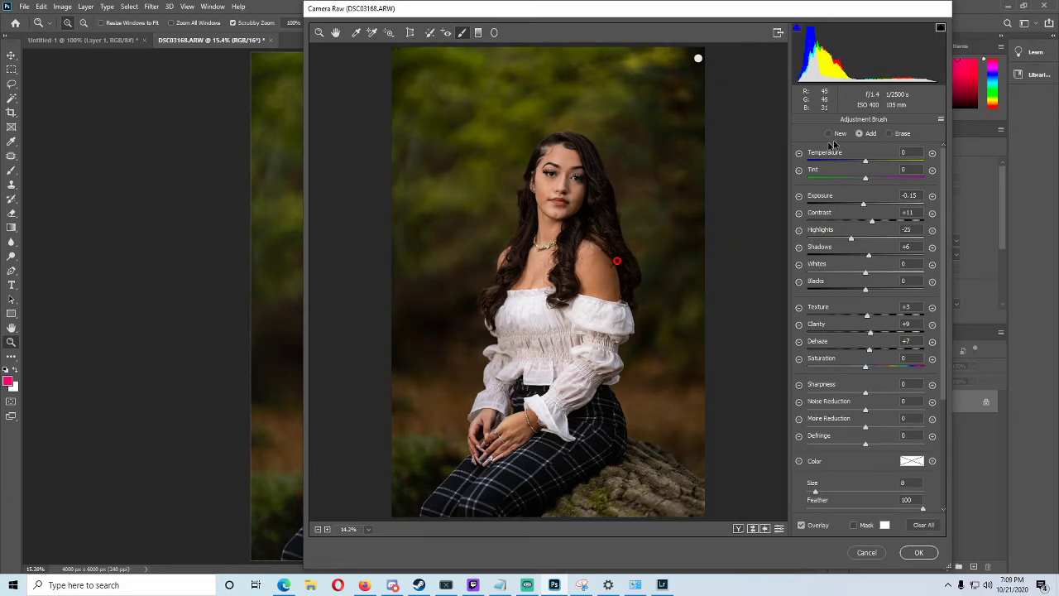
key(alt)
mouse_move(595, 263)
mouse_down()
mouse_move(615, 292)
mouse_move(614, 260)
mouse_move(608, 303)
mouse_move(593, 265)
mouse_up()
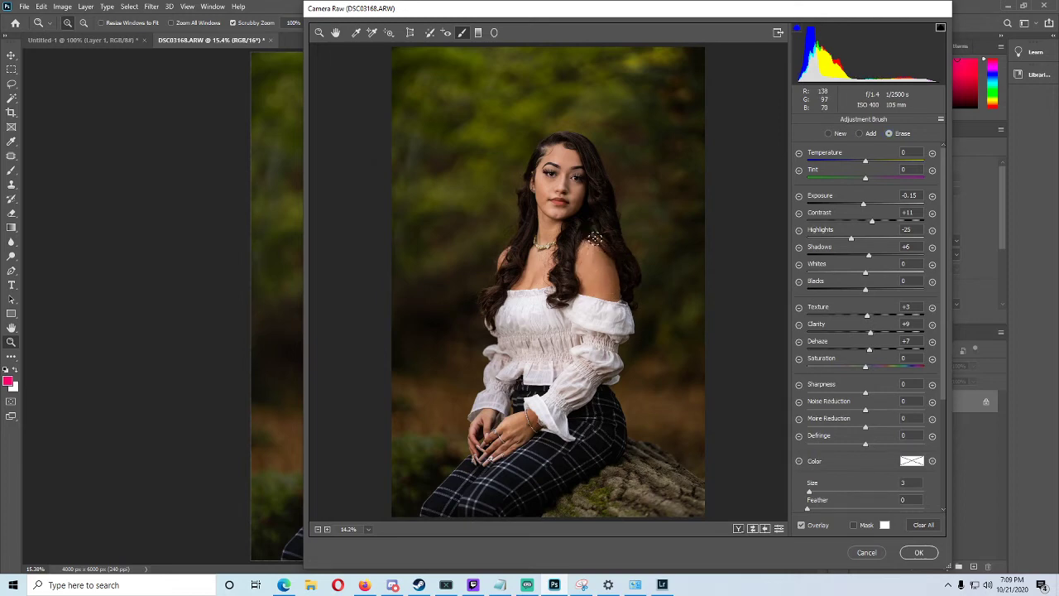
drag(528, 258, 535, 279)
drag(545, 224, 580, 253)
Compare the portrait before and after, checking the hair, shoulder and blouse for spill from the brushed adjustments
key(p)
key(p)
key(p)
key(p)
key(p)
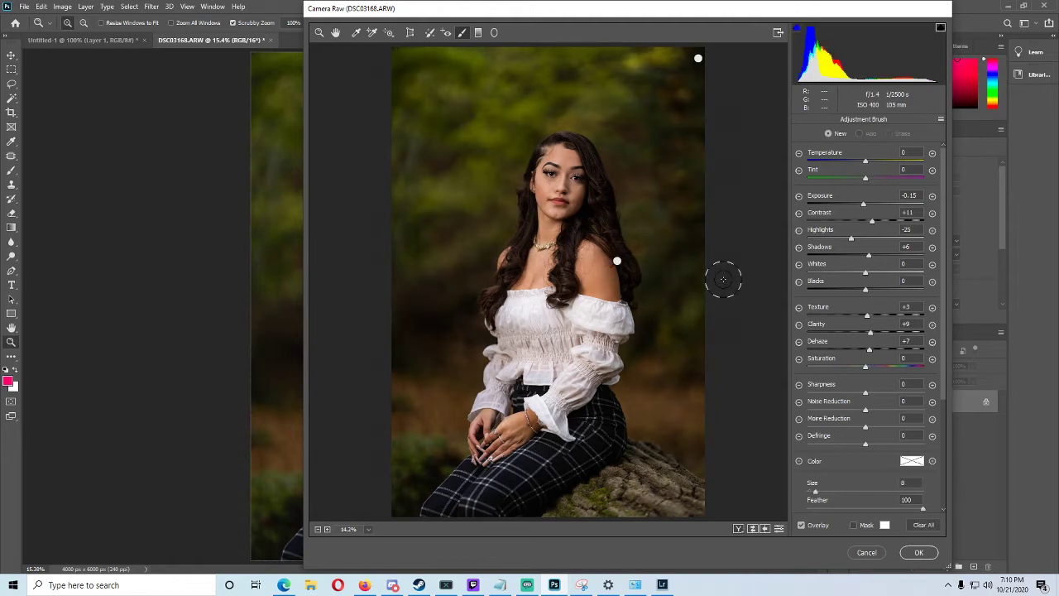
key(p)
key(p)
key(p)
key(p)
key(p)
key(p)
key(p)
key(p)
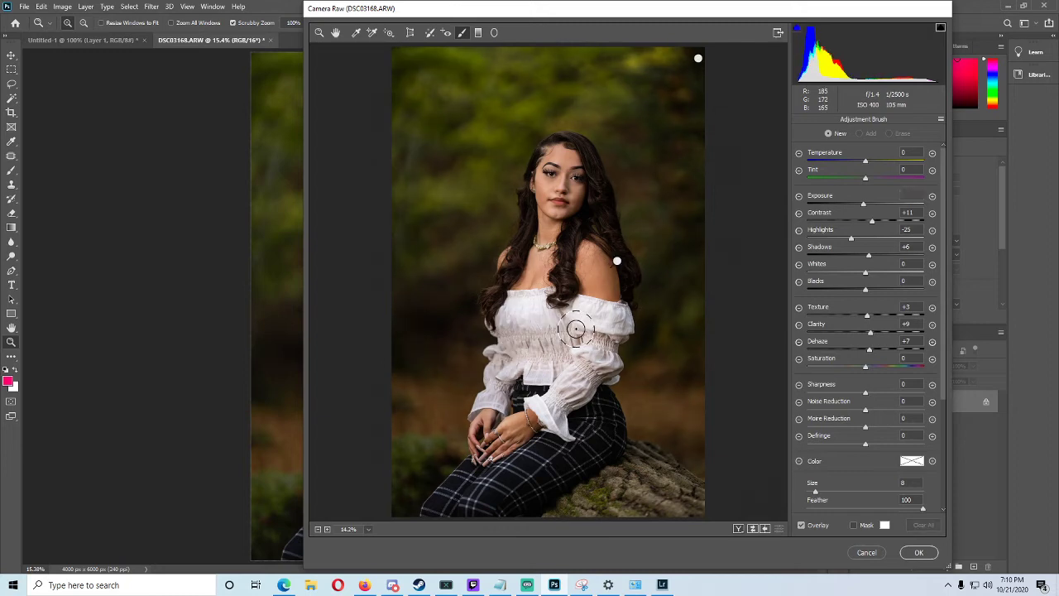
key(p)
key(p)
key(p)
key(p)
key(p)
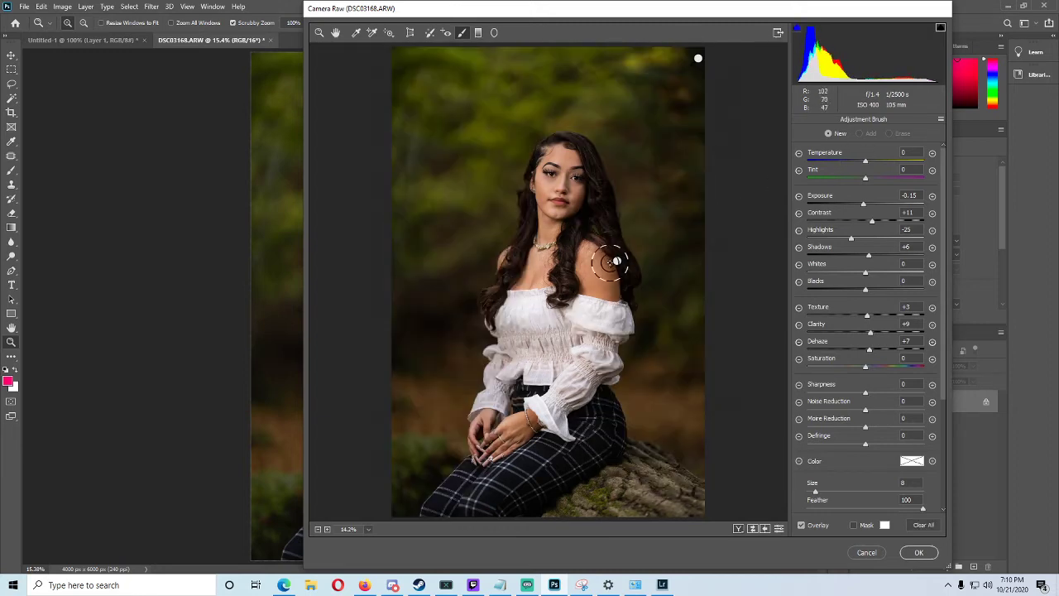
Erase the background brush adjustment from the blouse, both sleeves and the wrists using eraser size 3 and feather 0
mouse_move(617, 263)
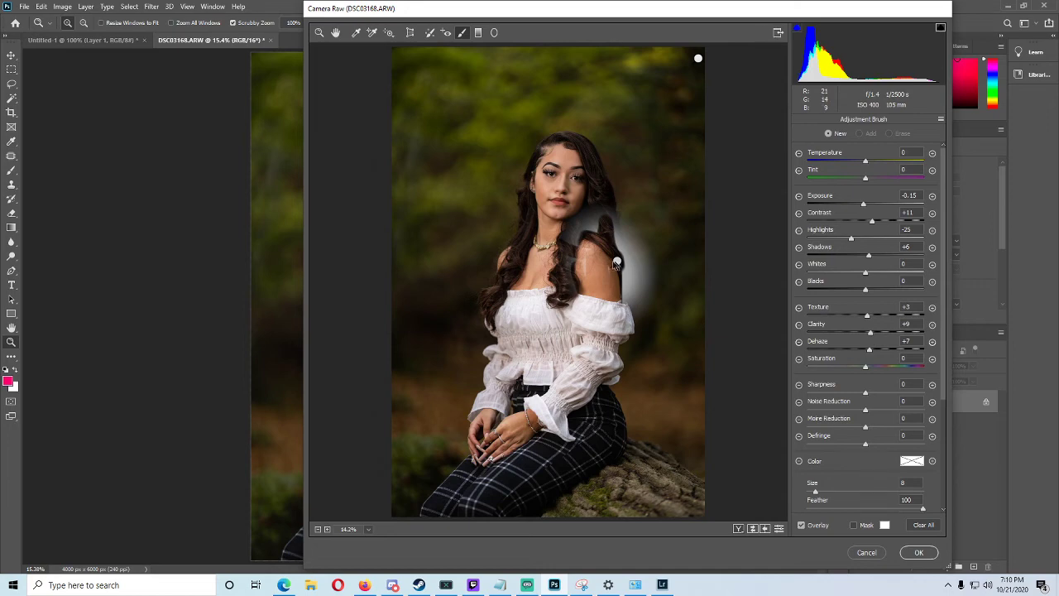
click(616, 263)
click(902, 134)
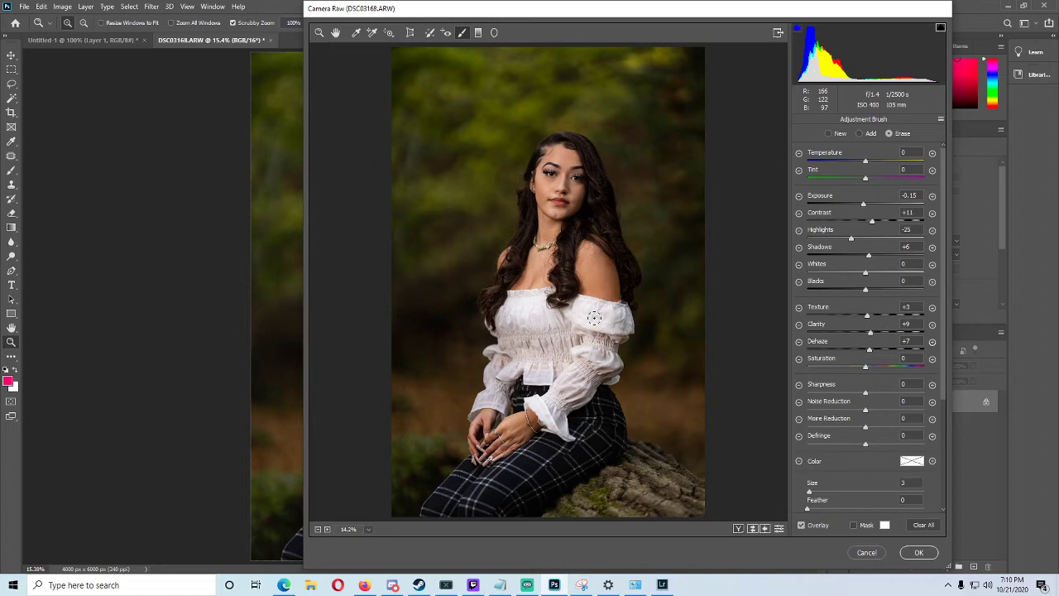
click(698, 58)
drag(613, 323, 619, 307)
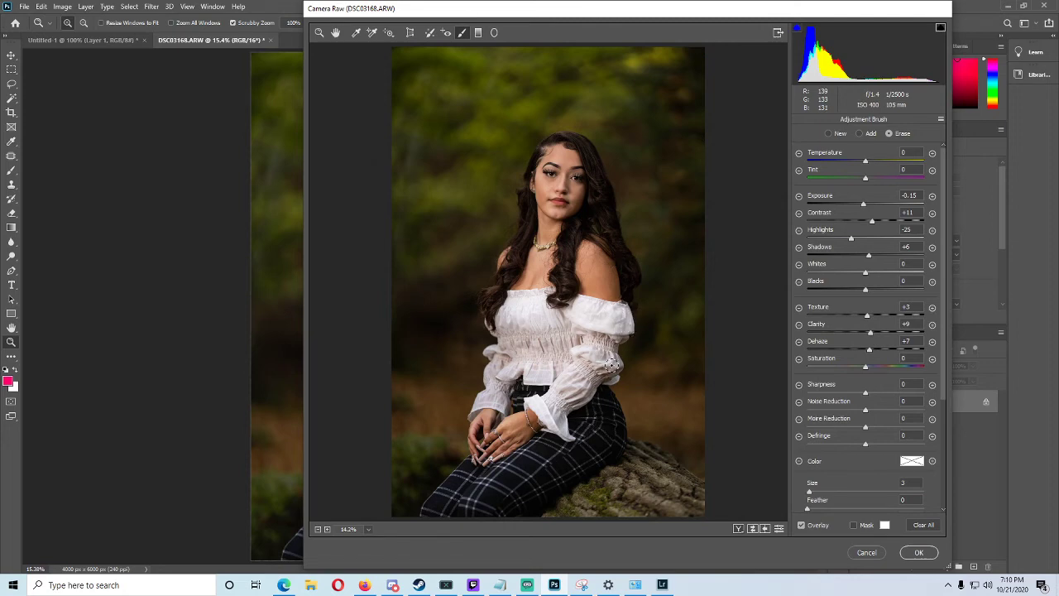
drag(588, 384, 577, 383)
mouse_move(519, 366)
mouse_down()
mouse_move(508, 340)
mouse_move(536, 328)
mouse_move(502, 334)
mouse_up()
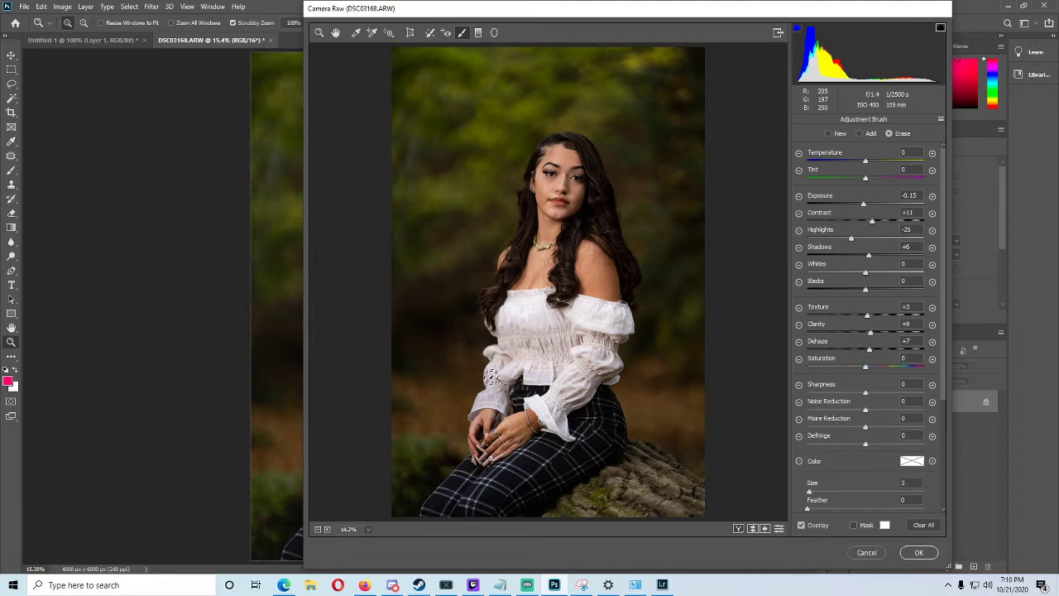
drag(491, 378, 494, 404)
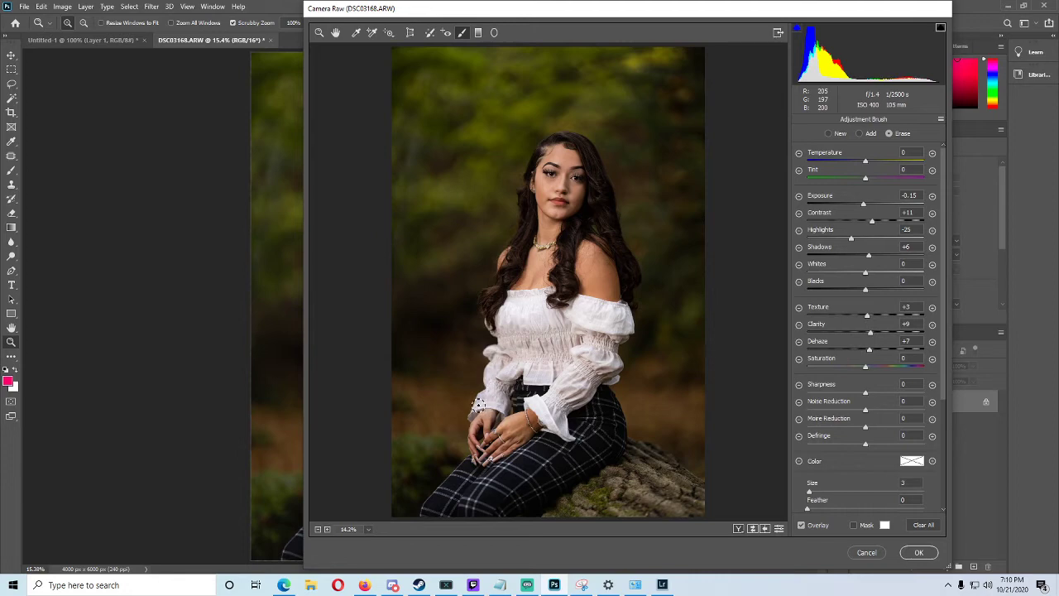
drag(493, 415, 515, 374)
drag(588, 392, 601, 369)
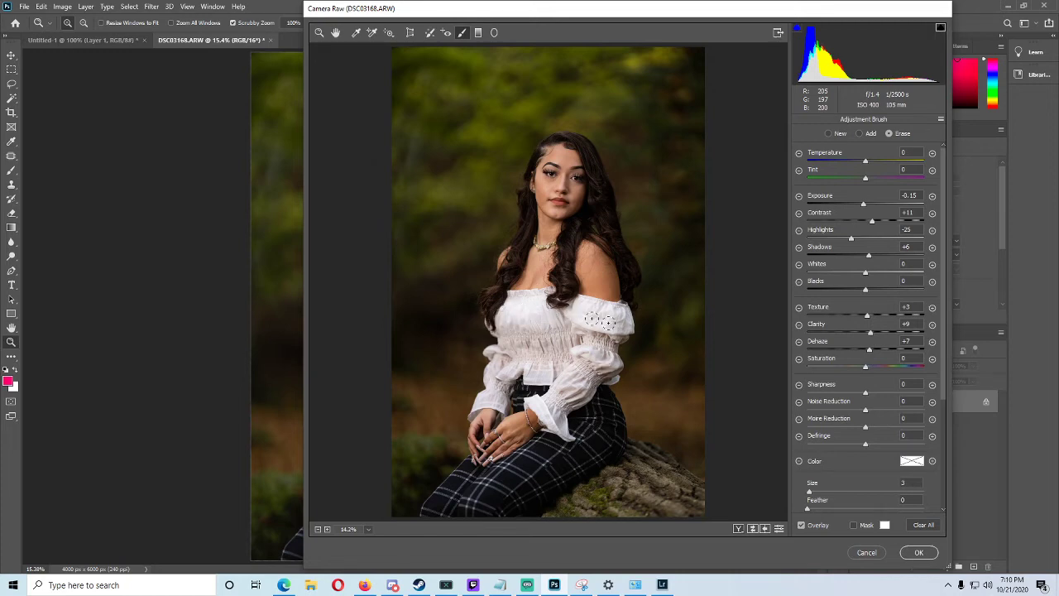
Undo the stray dab on the blouse, erase the remaining background adjustment from the blouse and sleeves, and apply the filter
click(828, 134)
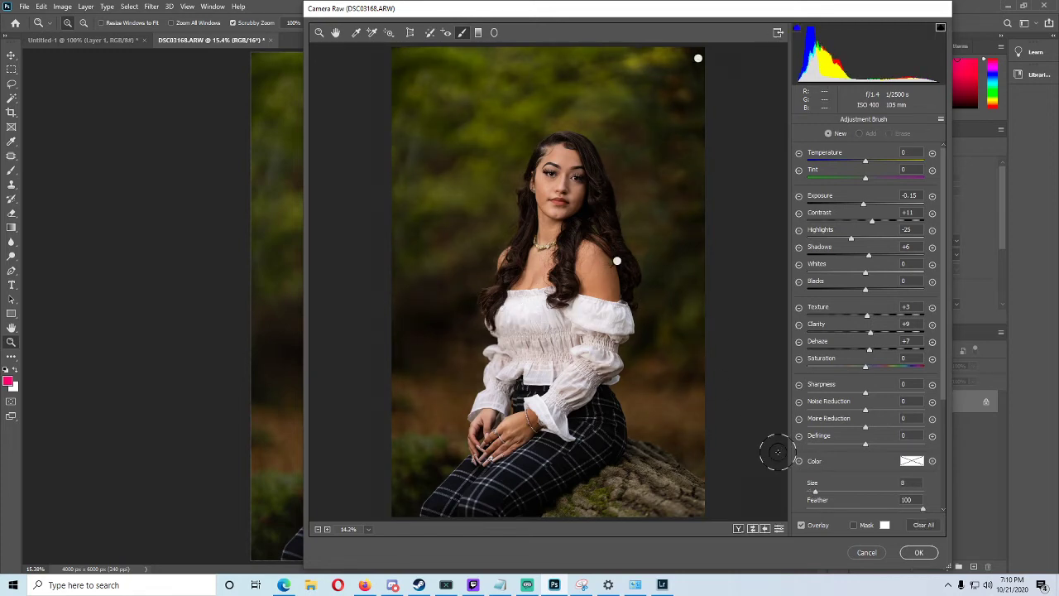
click(524, 363)
key(ctrl+z)
click(698, 58)
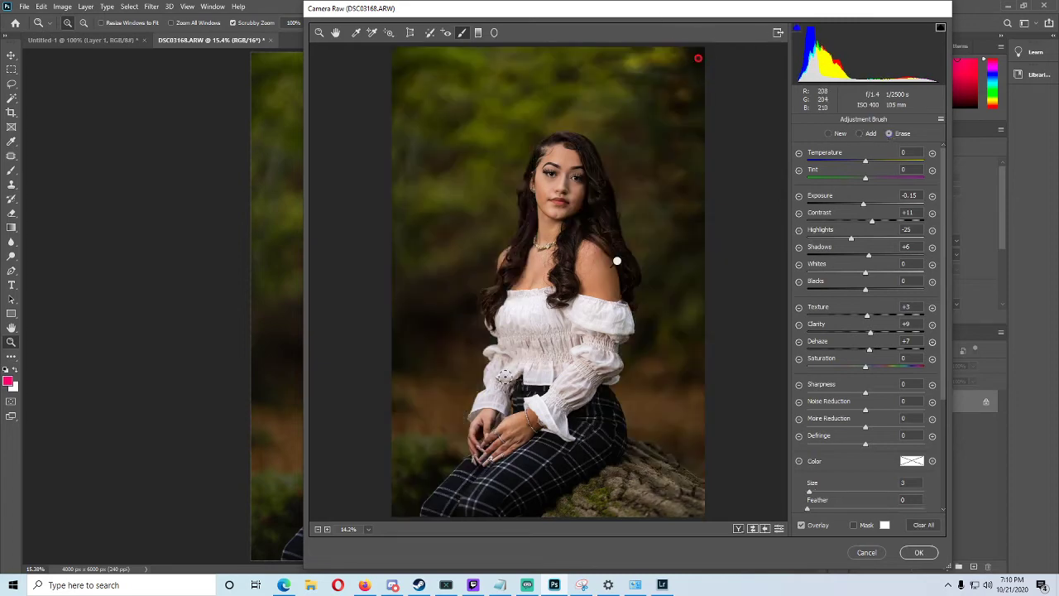
drag(506, 375, 497, 371)
drag(507, 318, 617, 370)
key(n)
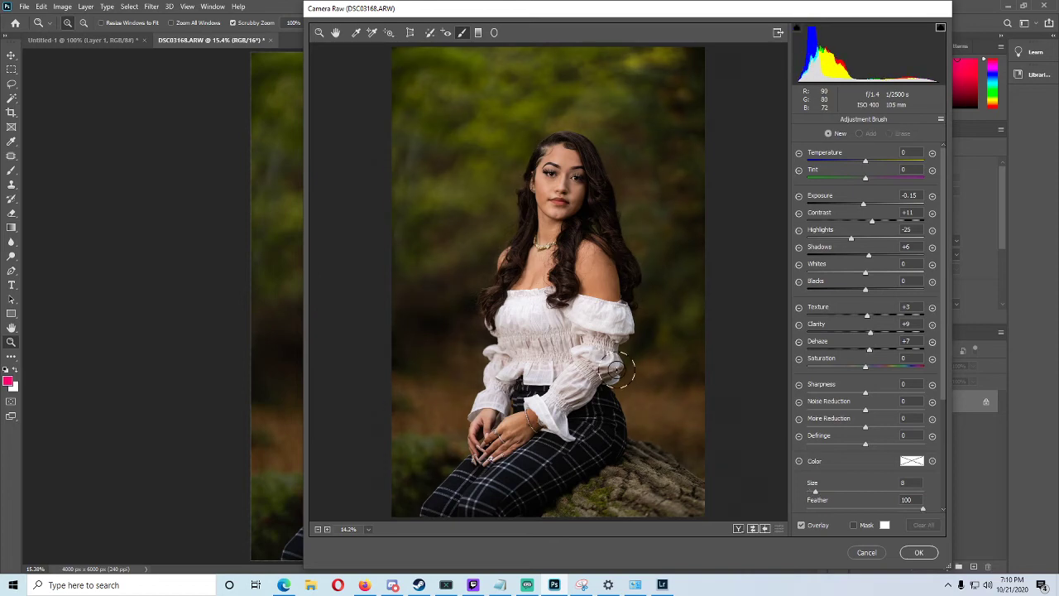
click(912, 549)
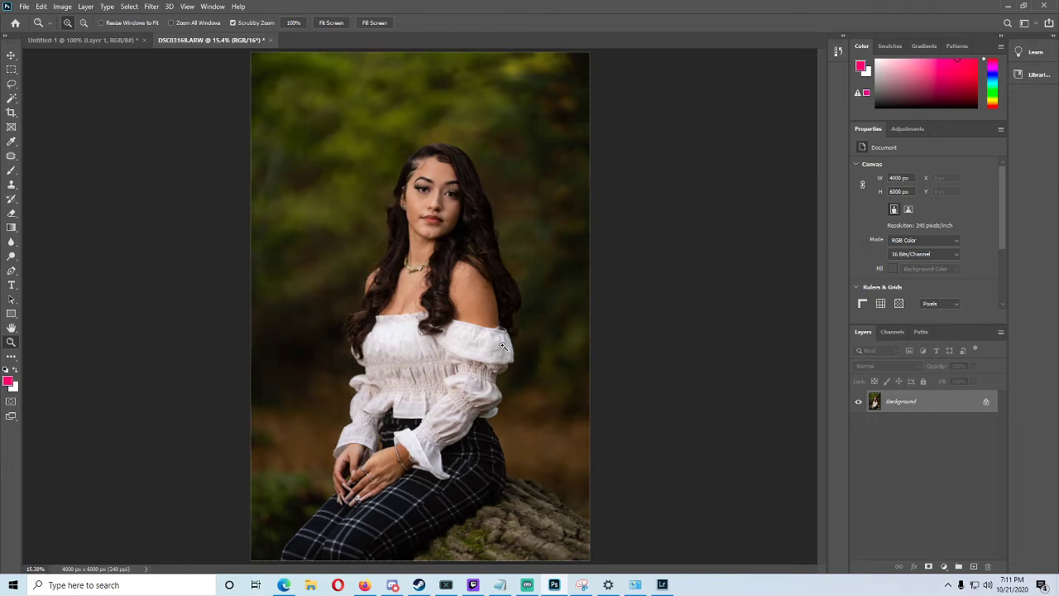
drag(479, 349, 511, 358)
mouse_move(314, 454)
mouse_down()
mouse_move(355, 451)
mouse_move(313, 437)
mouse_up()
click(152, 6)
click(189, 72)
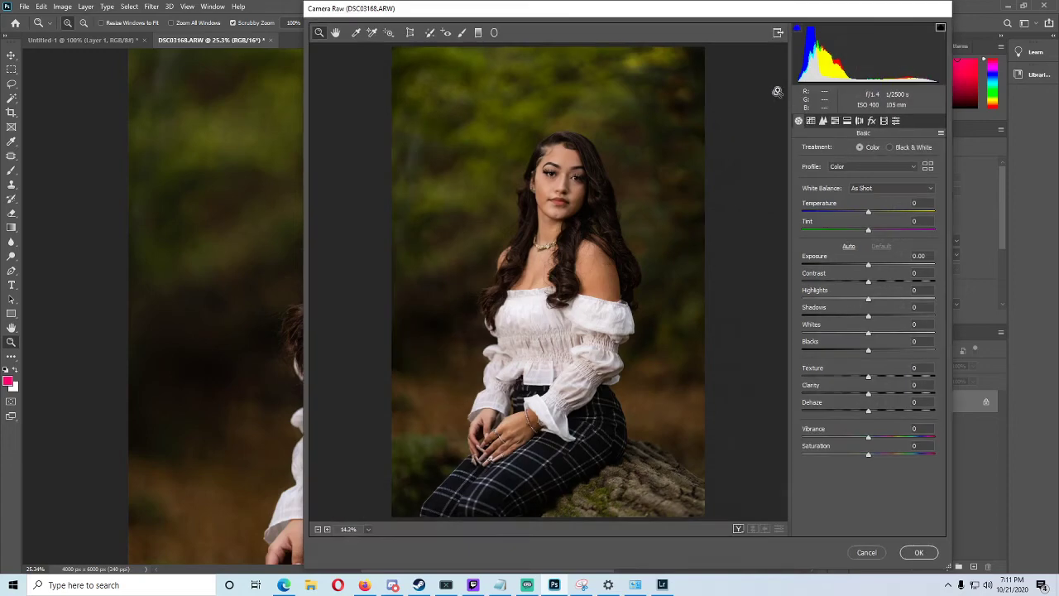
click(462, 33)
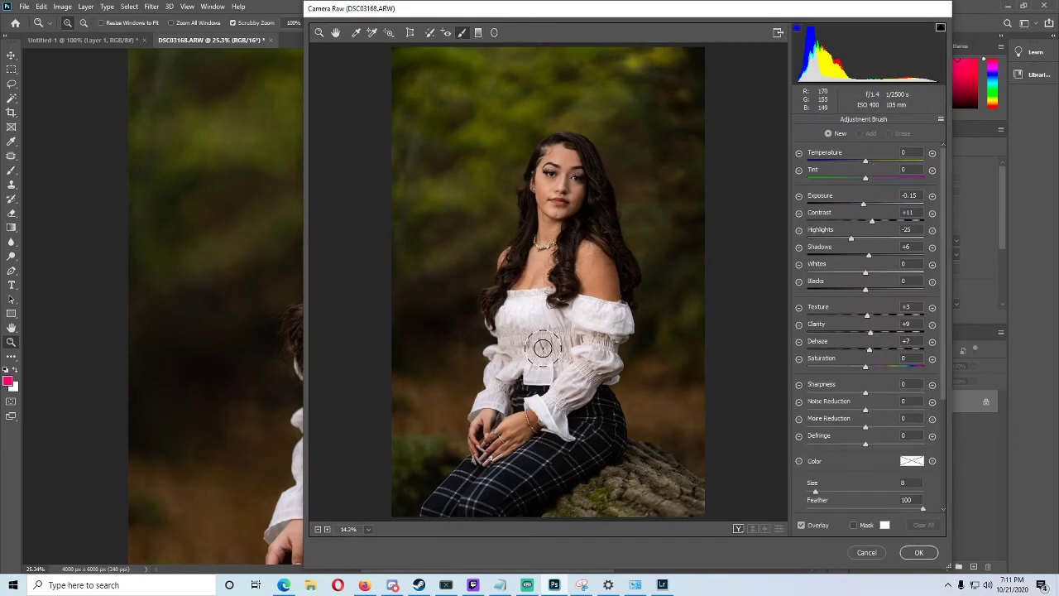
click(866, 551)
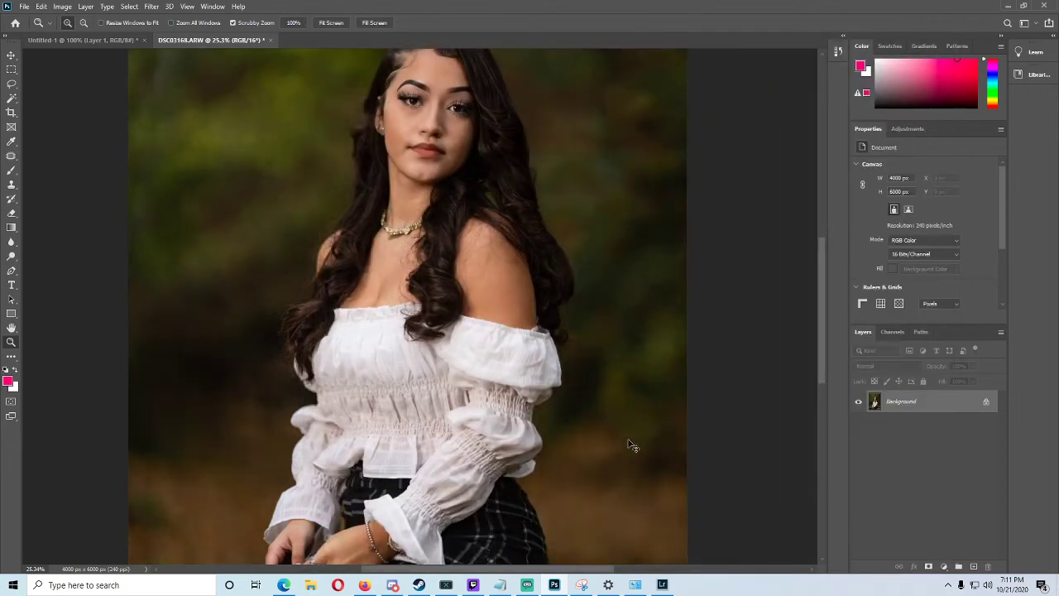
Reopen the Camera Raw Filter and draw a Radial Filter ellipse over the subject's torso with its effect set to Inside
click(154, 7)
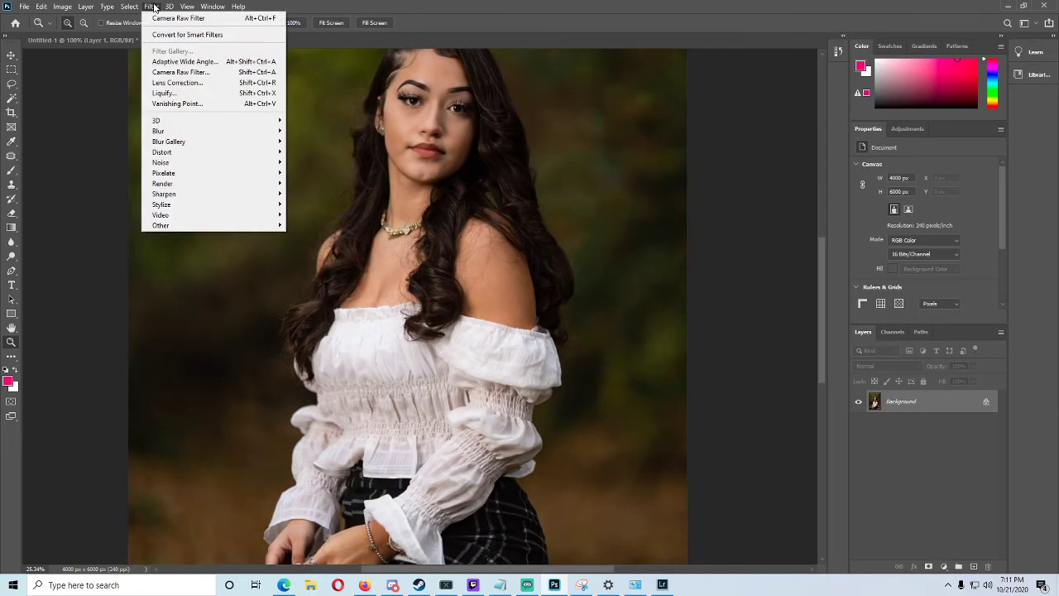
click(180, 73)
scroll(493, 385, up, 3)
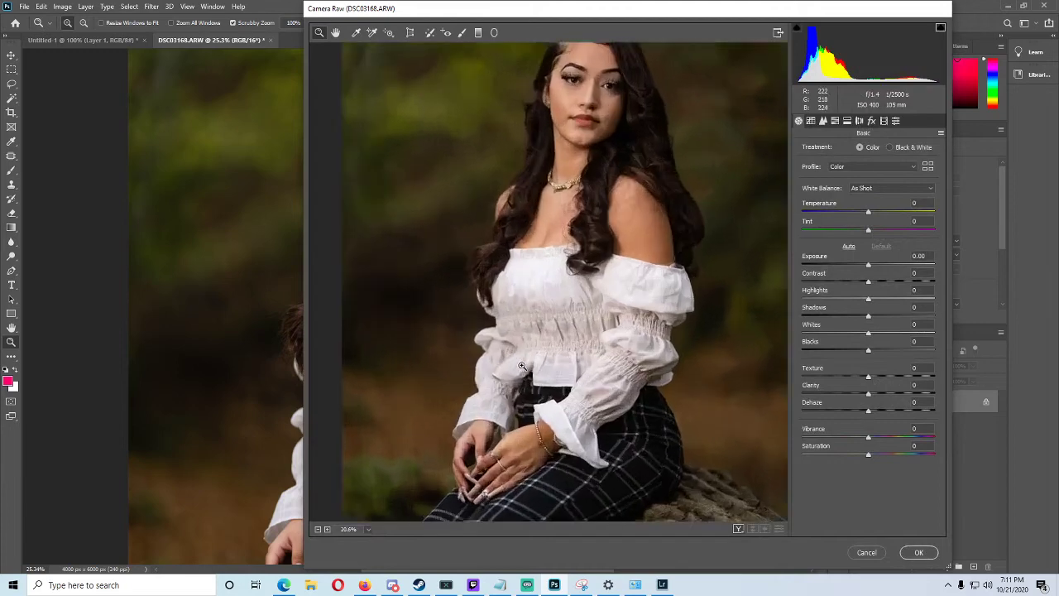
scroll(543, 260, down, 3)
click(495, 33)
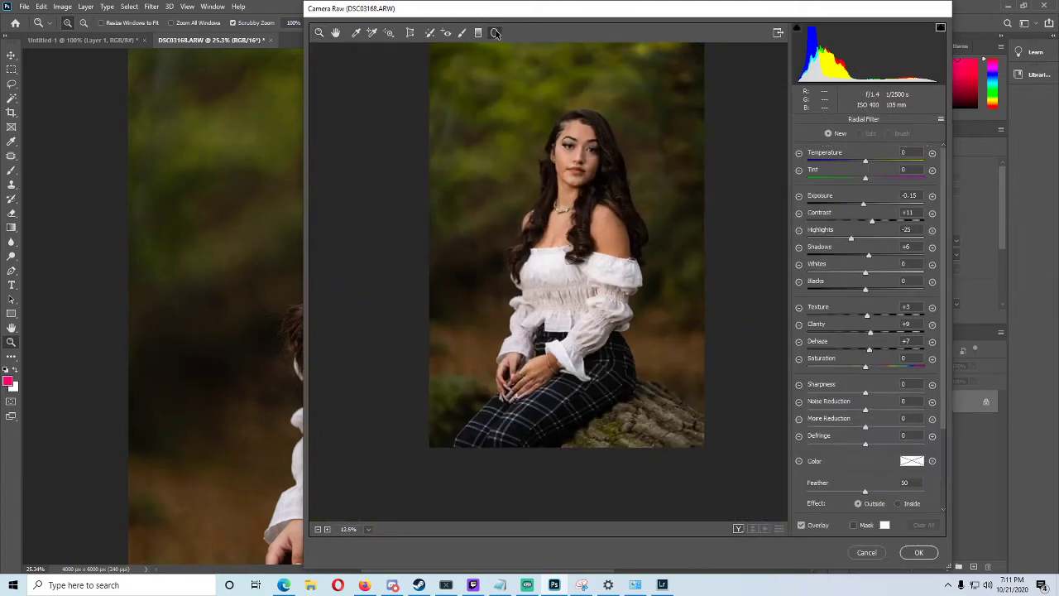
mouse_move(554, 171)
mouse_down()
mouse_move(632, 273)
mouse_move(597, 232)
mouse_up()
drag(557, 190, 575, 275)
scroll(867, 443, down, 2)
click(898, 450)
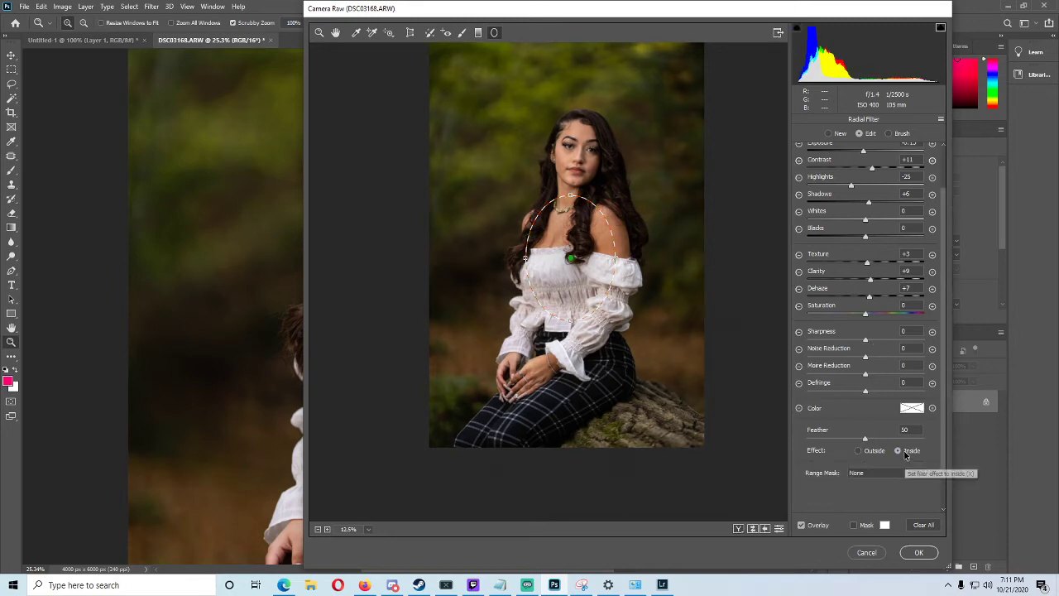
Resize and reposition the radial ellipse so it encloses the subject from the top of the head to the waist
drag(570, 196, 571, 165)
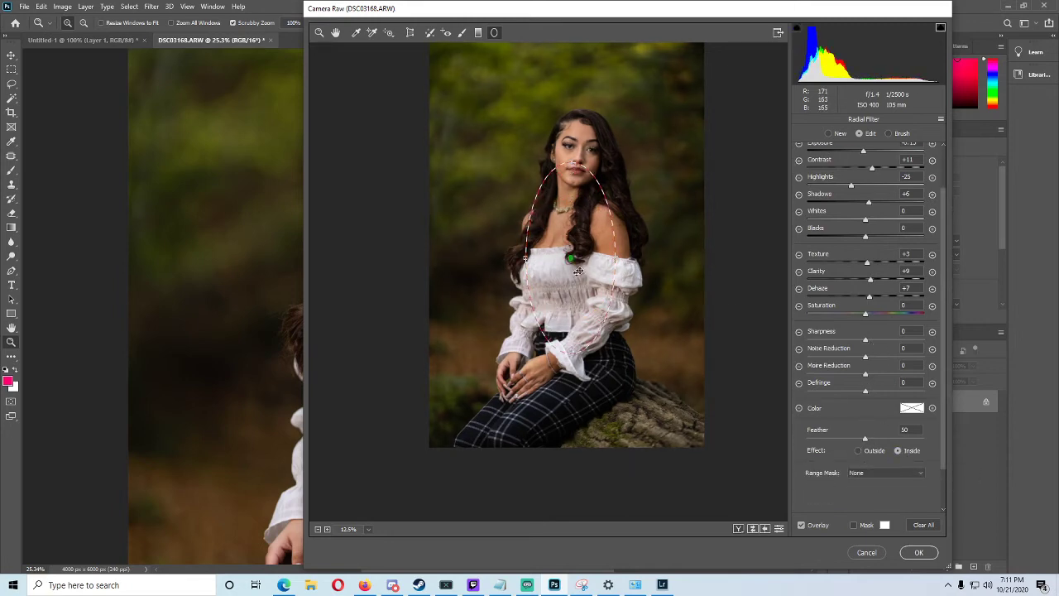
drag(614, 259, 602, 259)
drag(564, 230, 538, 216)
mouse_move(577, 312)
mouse_down()
mouse_move(577, 338)
mouse_move(576, 313)
mouse_up()
drag(575, 253, 574, 270)
drag(537, 235, 518, 235)
drag(570, 135, 580, 110)
drag(515, 232, 594, 226)
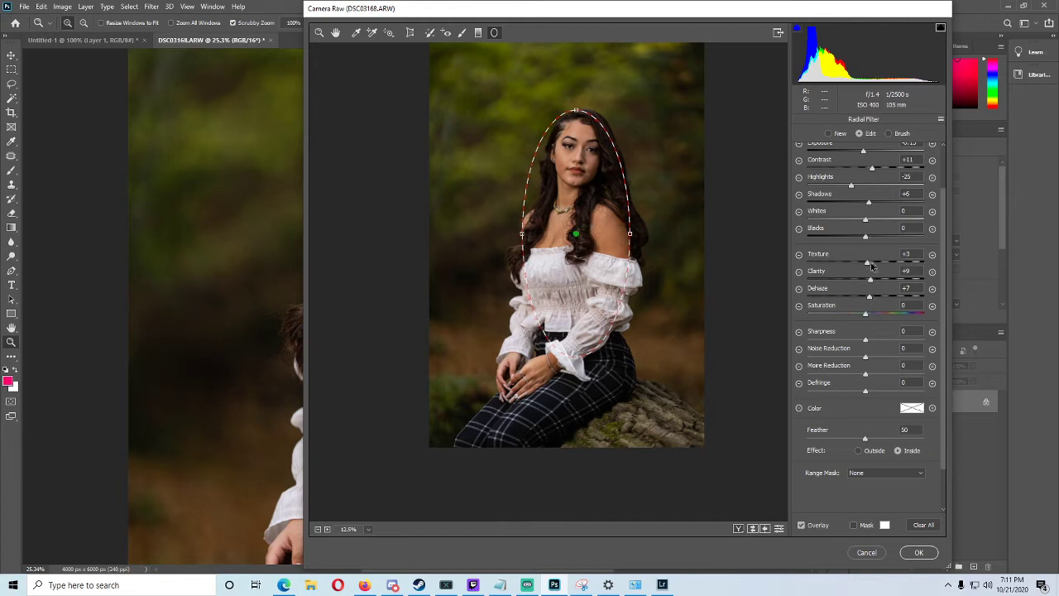
Set the radial filter to affect Outside with Highlights -20, Shadows -1 and Exposure +0.20, enlarge its ellipse slightly, and apply it
drag(842, 182, 870, 198)
click(865, 450)
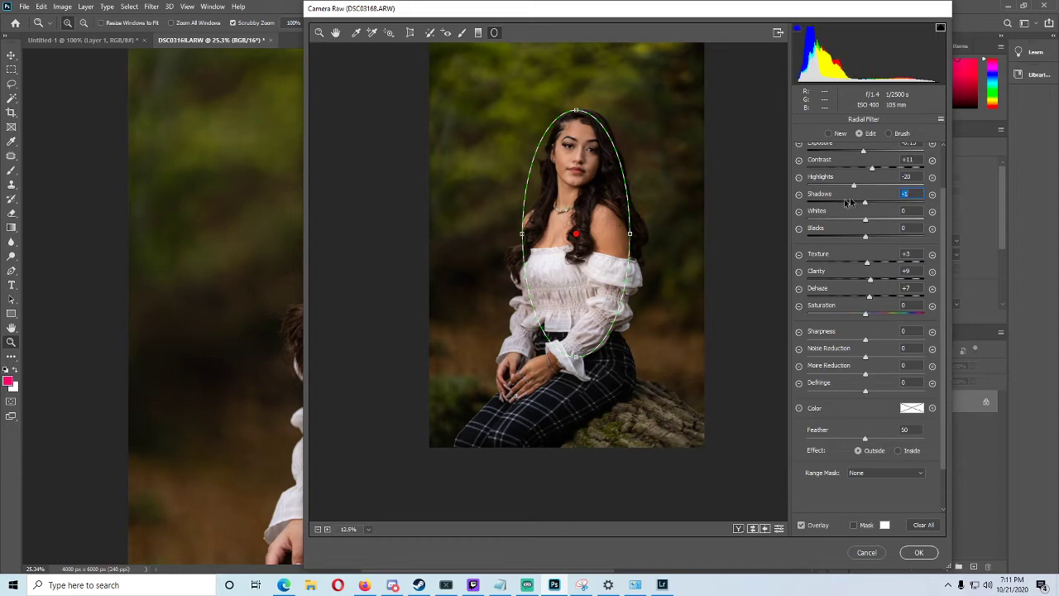
drag(521, 233, 513, 232)
scroll(833, 164, up, 2)
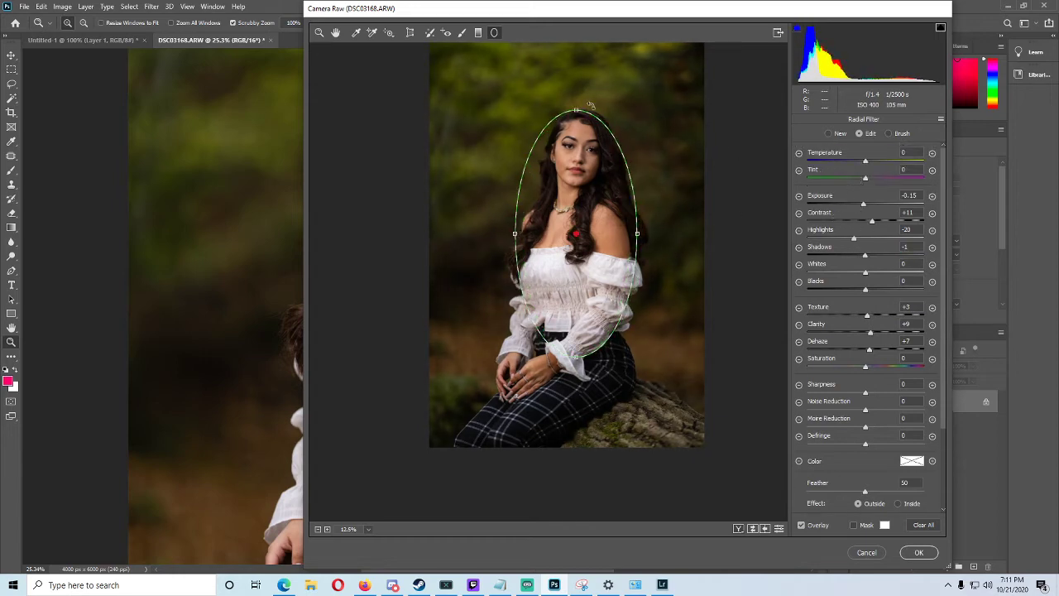
drag(573, 111, 577, 105)
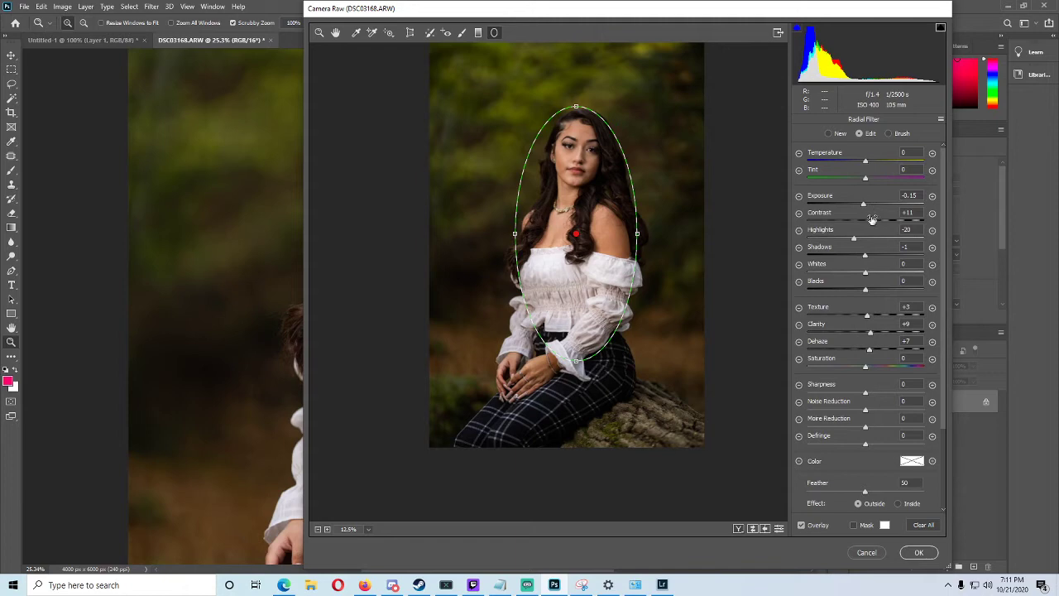
drag(866, 219, 865, 204)
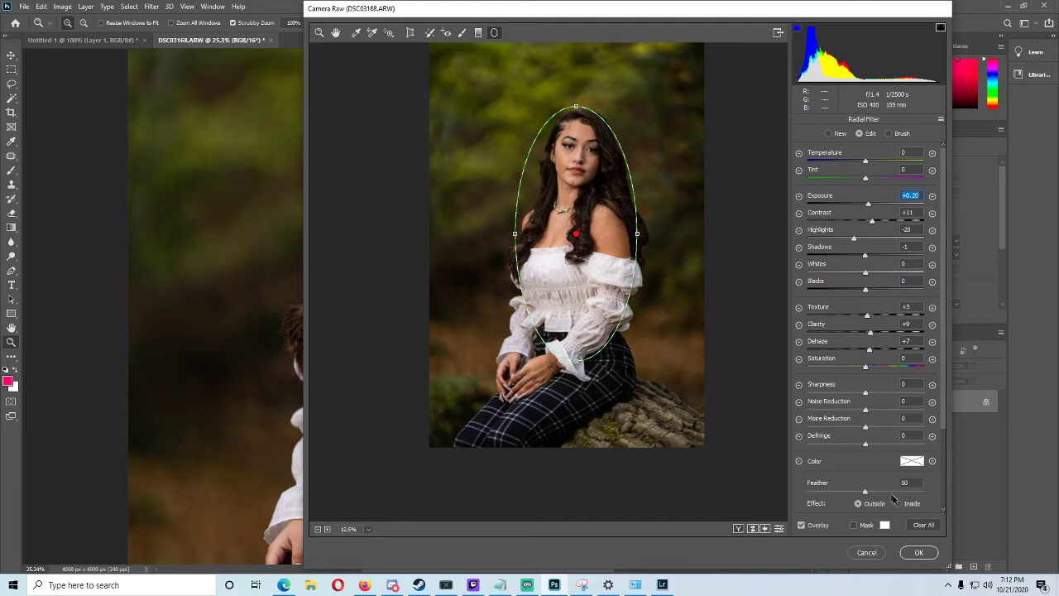
click(918, 552)
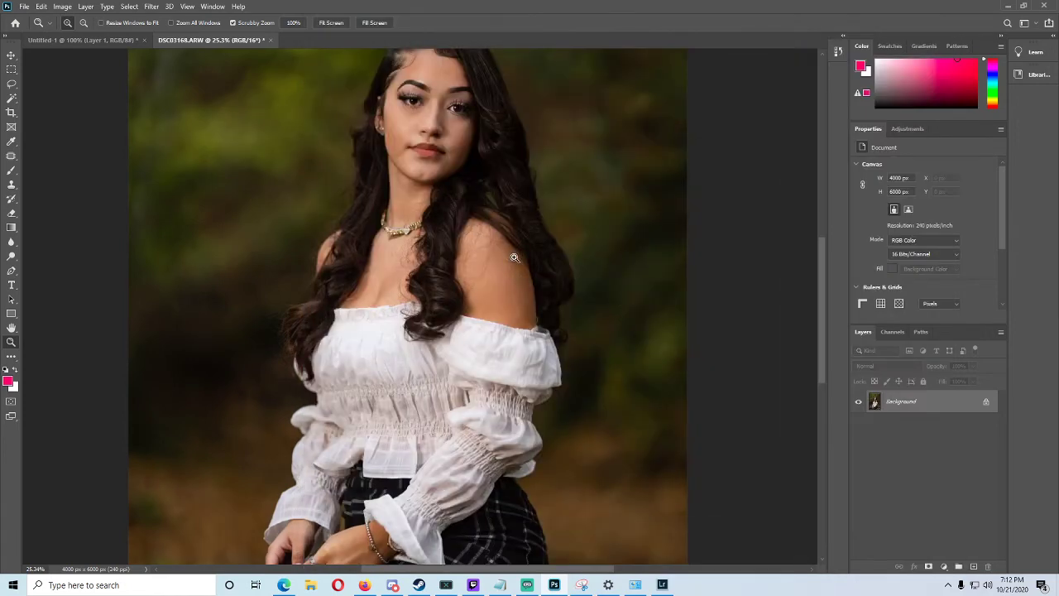
Reopen the Camera Raw Filter and brush the bright upper foliage with a size 22 Adjustment Brush set to Highlights -25 only
drag(519, 215, 480, 207)
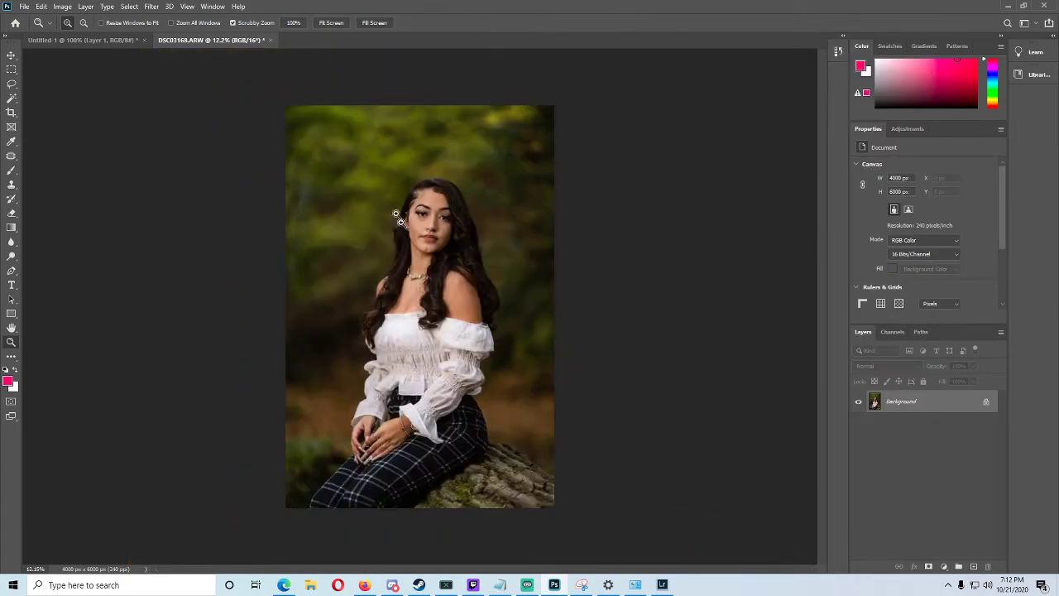
click(151, 6)
click(263, 72)
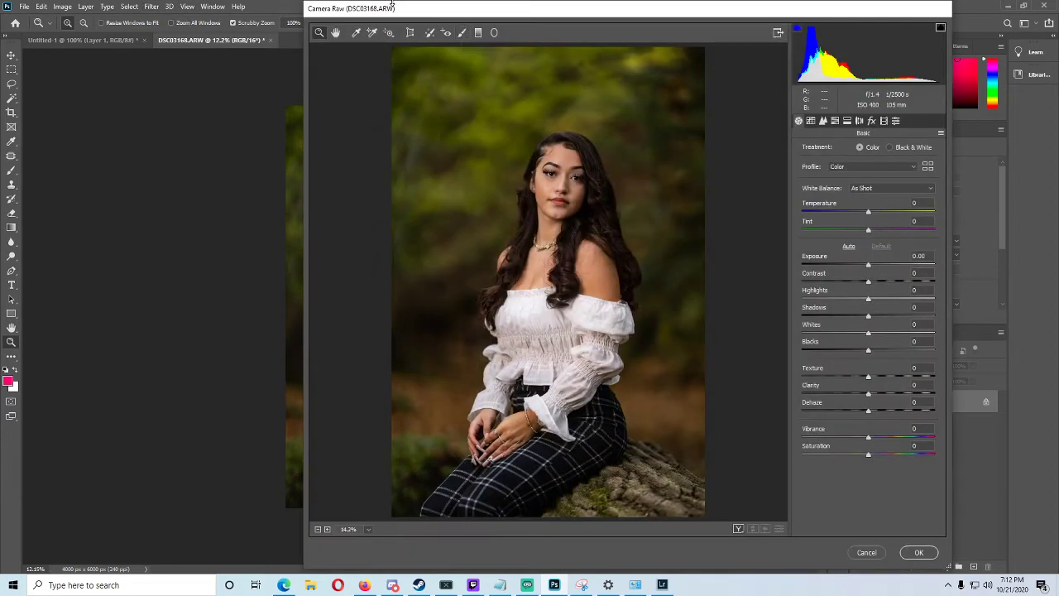
click(462, 32)
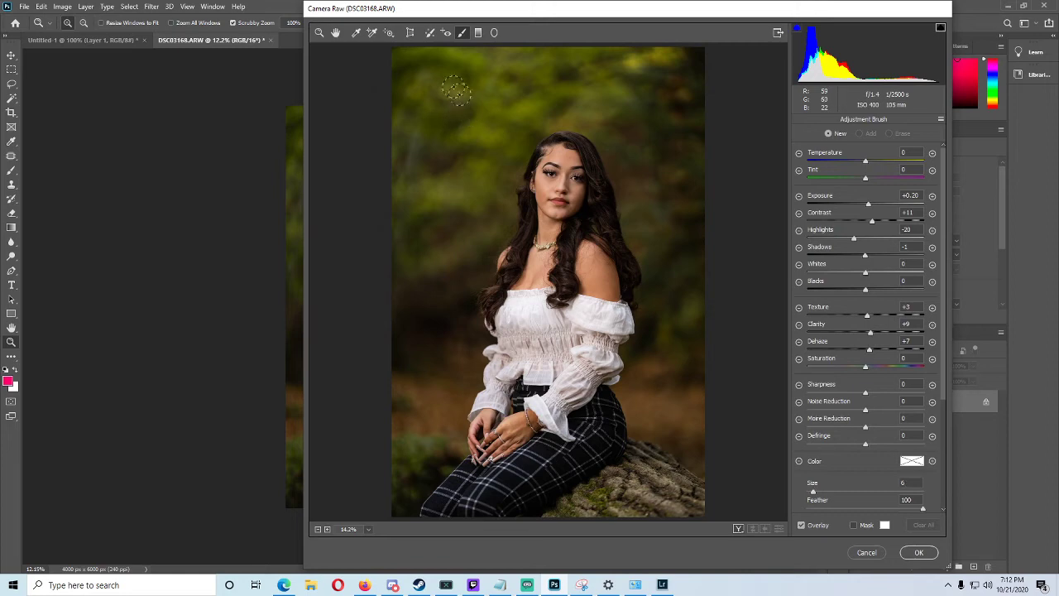
key(])
key(])
key(])
key(bracketright)
key(bracketright)
click(799, 230)
key(bracketright)
key(bracketright)
key(bracketright)
key(bracketright)
key(bracketright)
key(bracketright)
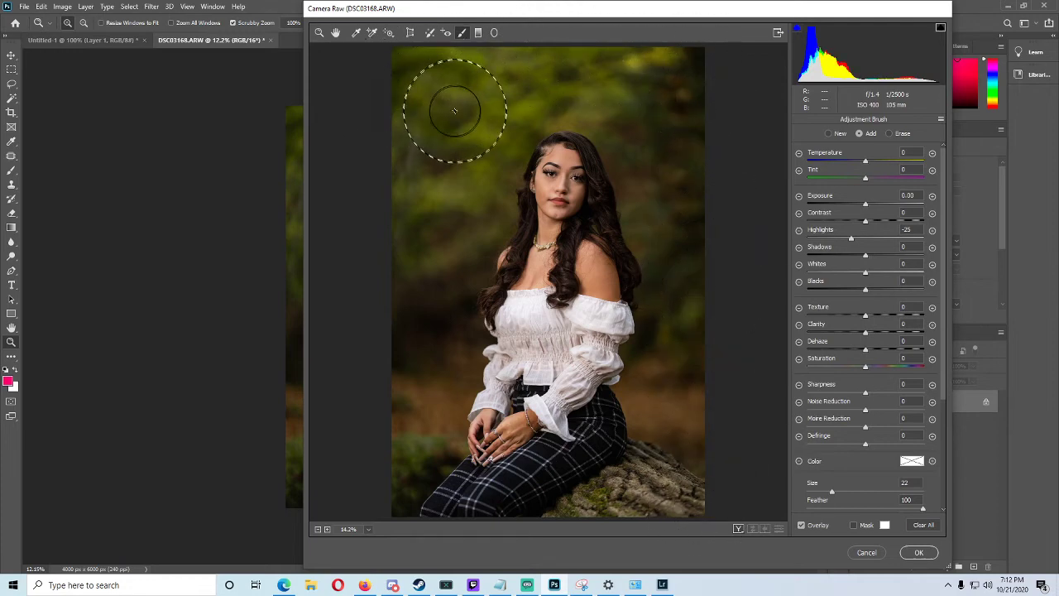
Continue brushing the highlight reduction over the background beside the subject, shrinking the brush to size 9
key(bracketleft)
key(bracketleft)
key(bracketleft)
key(bracketleft)
key(bracketleft)
key(bracketleft)
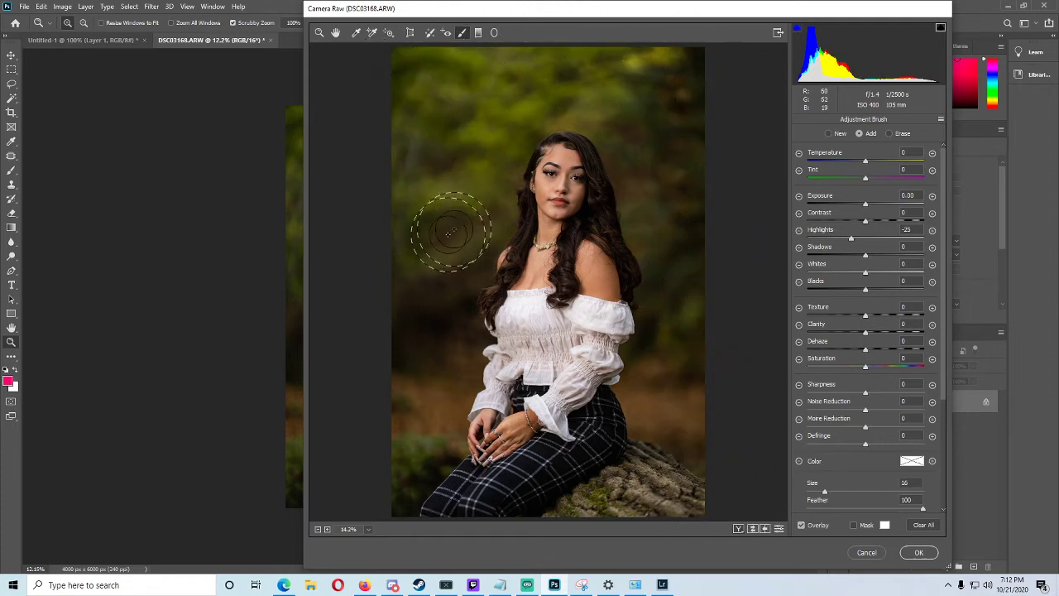
key(bracketleft)
key(bracketleft)
key(bracketleft)
key(bracketleft)
key(bracketleft)
key(bracketleft)
key(bracketleft)
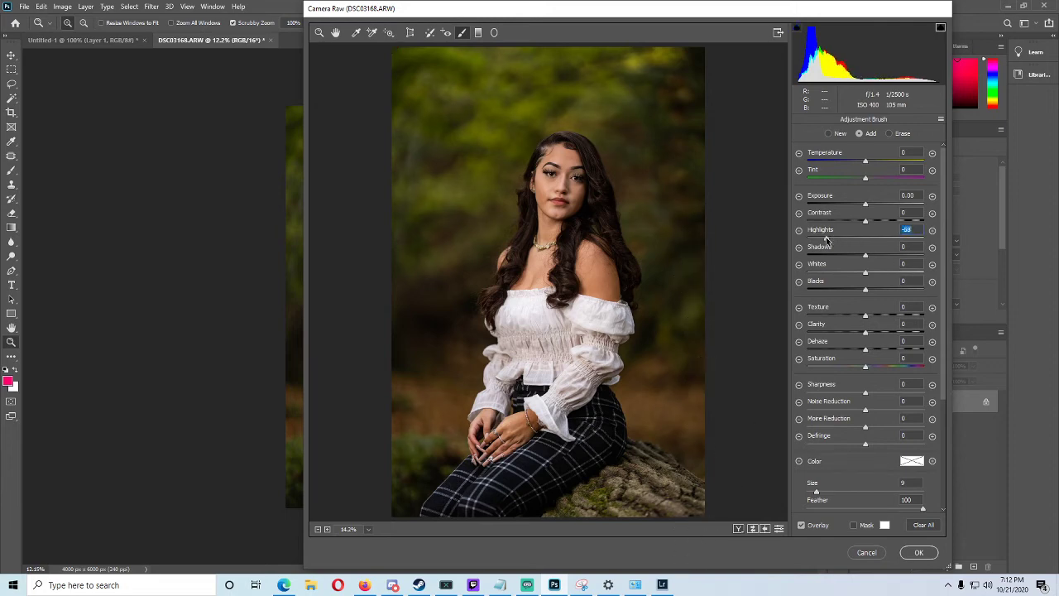
Set the brush to Exposure +0.10, Contrast +16, Highlights -60 and Shadows +7, and paint the background around the head at size 4
drag(870, 225, 867, 203)
key(bracketleft)
key(bracketleft)
mouse_move(522, 121)
mouse_down()
mouse_move(512, 167)
mouse_move(558, 118)
mouse_move(591, 126)
mouse_move(622, 152)
mouse_up()
drag(866, 254, 869, 254)
key(bracketleft)
key(bracketleft)
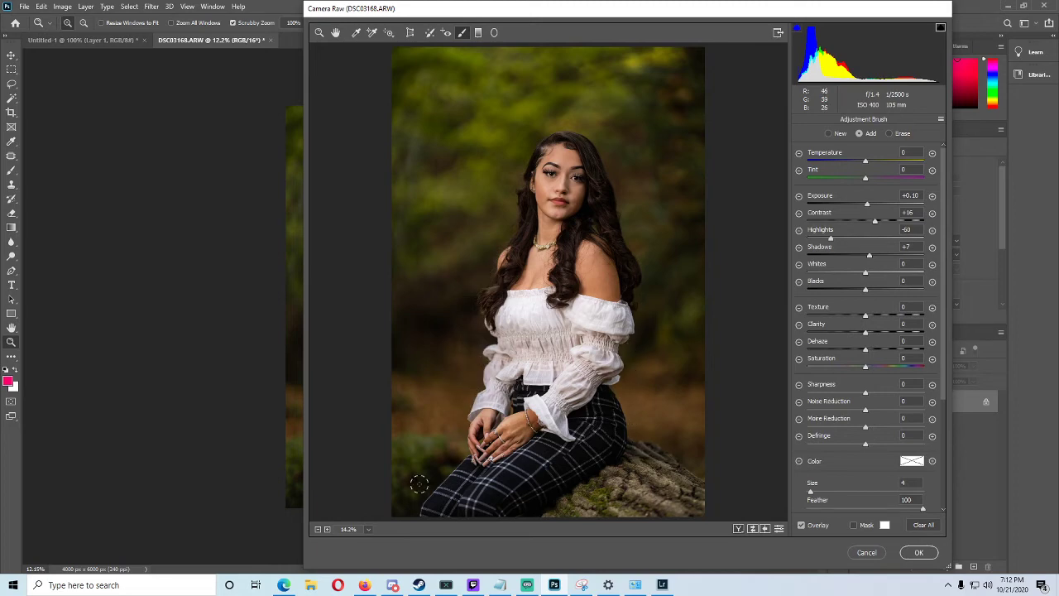
Set the background brush adjustment to Whites -15 and Exposure 0.00, and apply the filter
drag(866, 275, 858, 272)
drag(862, 209, 859, 209)
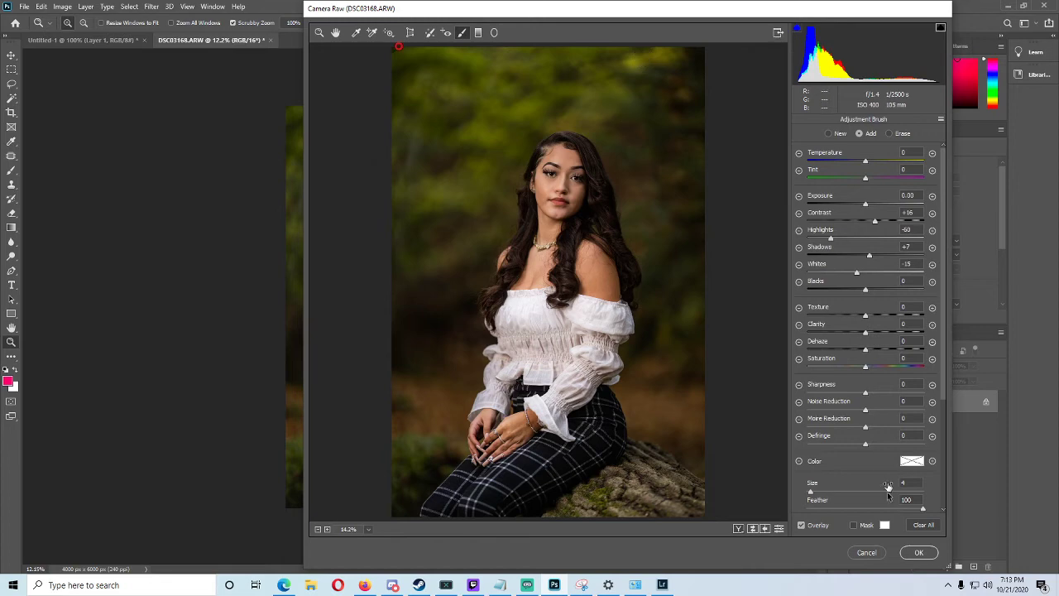
click(918, 552)
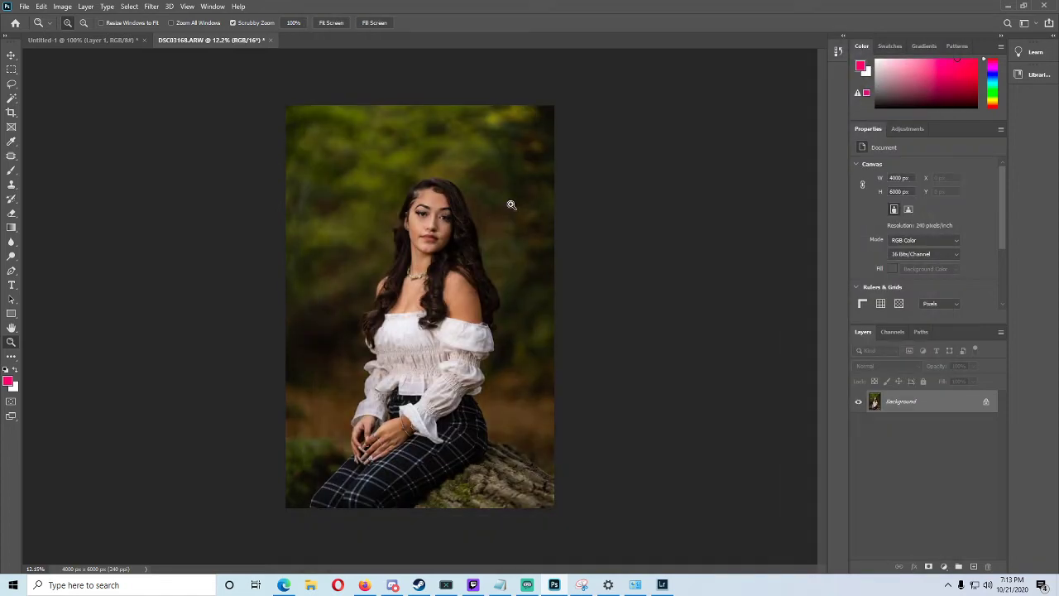
Select a rectangle around the hair-covered shoulder left of the necklace and copy it to a new layer
drag(421, 207, 423, 274)
click(11, 70)
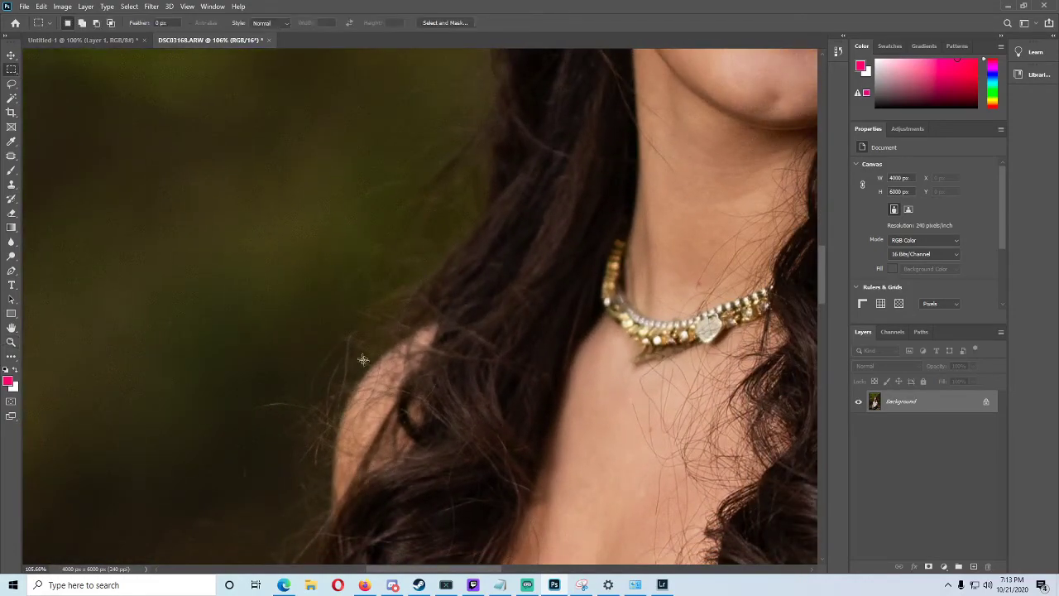
drag(307, 318, 442, 498)
key(ctrl+j)
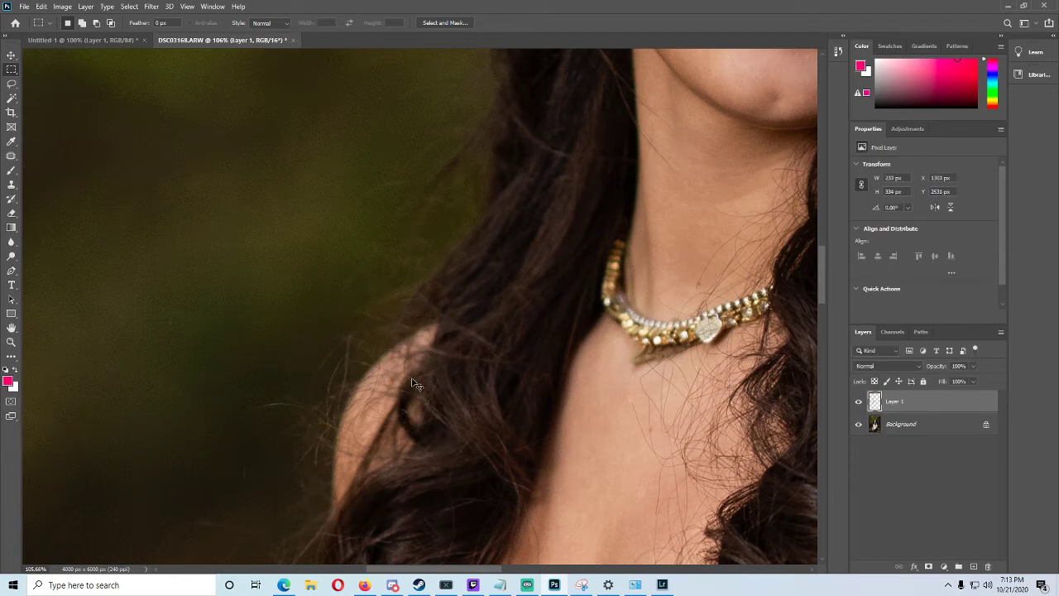
Open the copied shoulder layer in the Camera Raw Filter and bring up its Lens Corrections settings
click(152, 6)
click(181, 72)
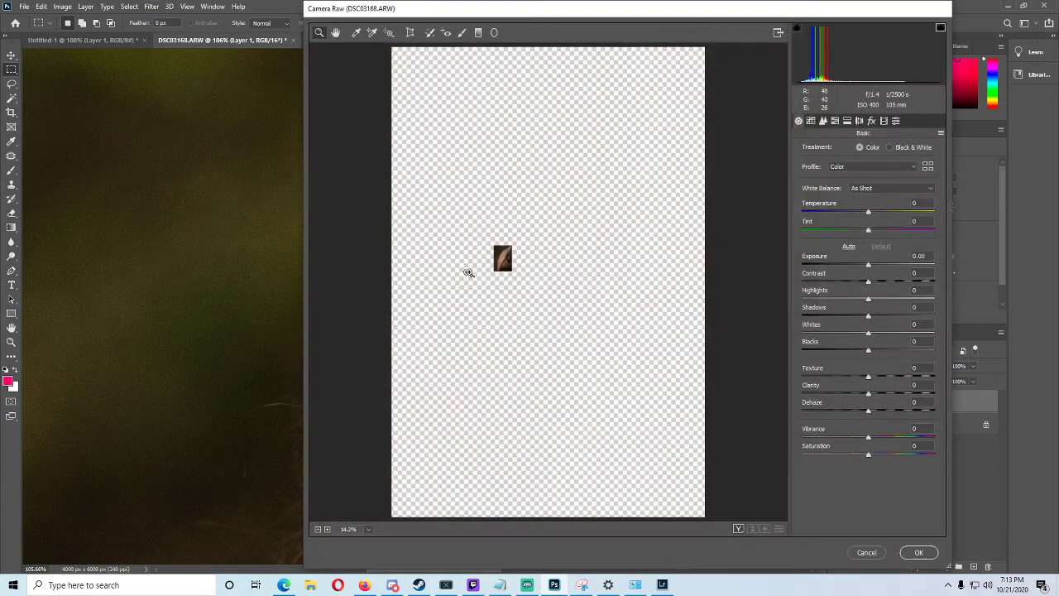
drag(468, 273, 536, 250)
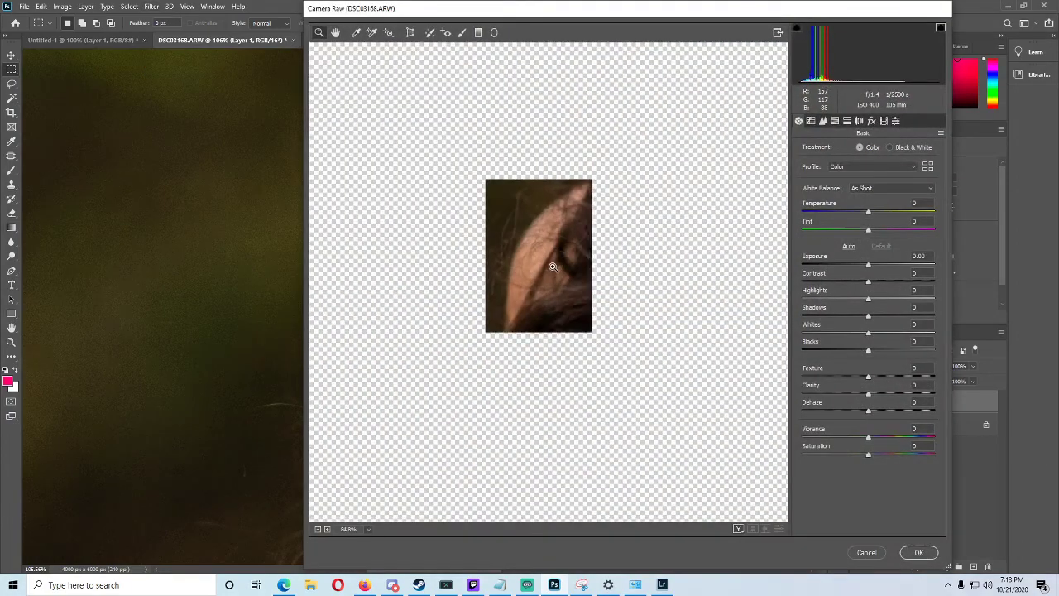
click(429, 31)
click(410, 32)
click(336, 37)
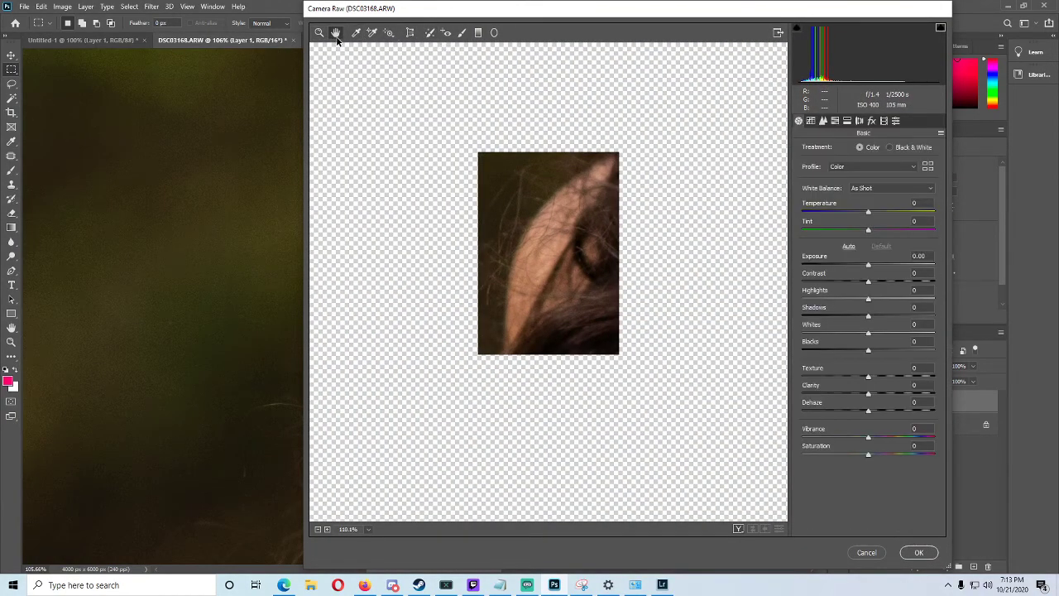
click(846, 121)
click(859, 121)
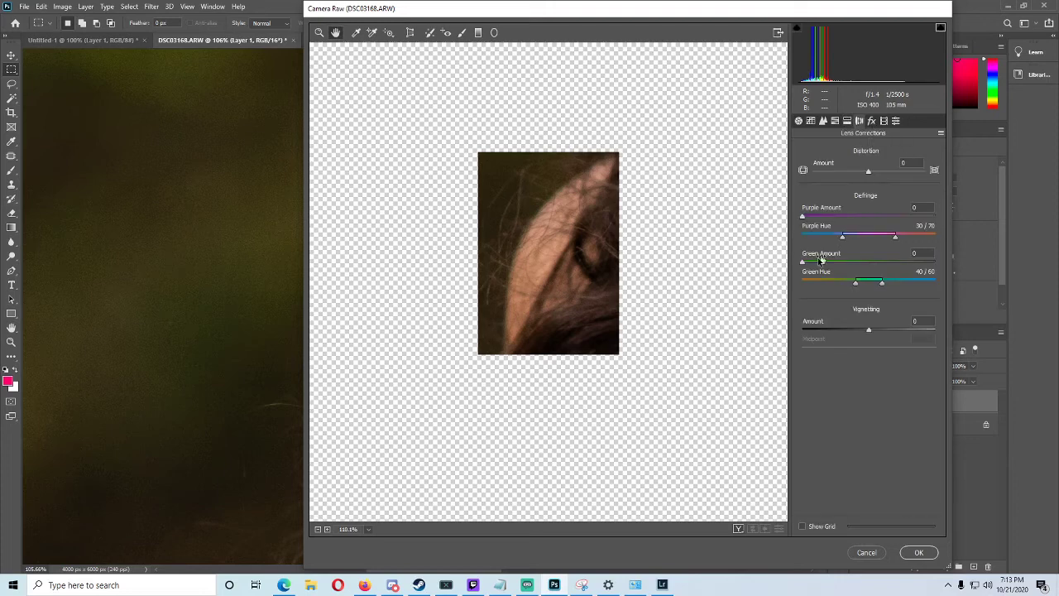
Set the Defringe Green Amount to 20, widen the Green Hue range, and apply the filter to the shoulder layer
drag(820, 260, 850, 263)
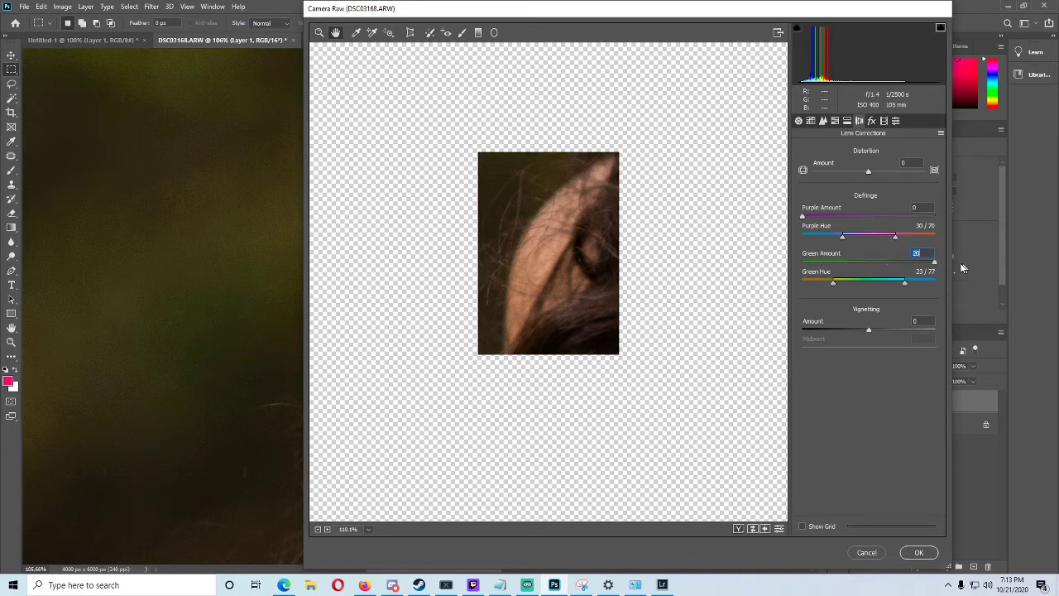
drag(908, 286, 936, 285)
mouse_move(834, 285)
mouse_down()
mouse_move(802, 284)
mouse_move(844, 273)
mouse_up()
click(915, 556)
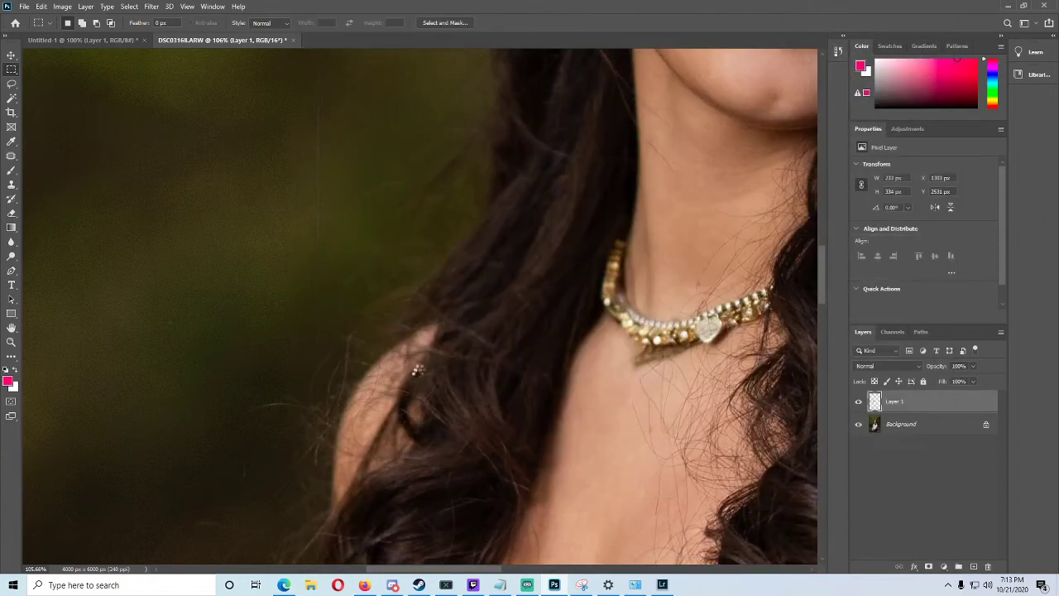
click(12, 341)
drag(298, 333, 262, 328)
drag(325, 344, 309, 345)
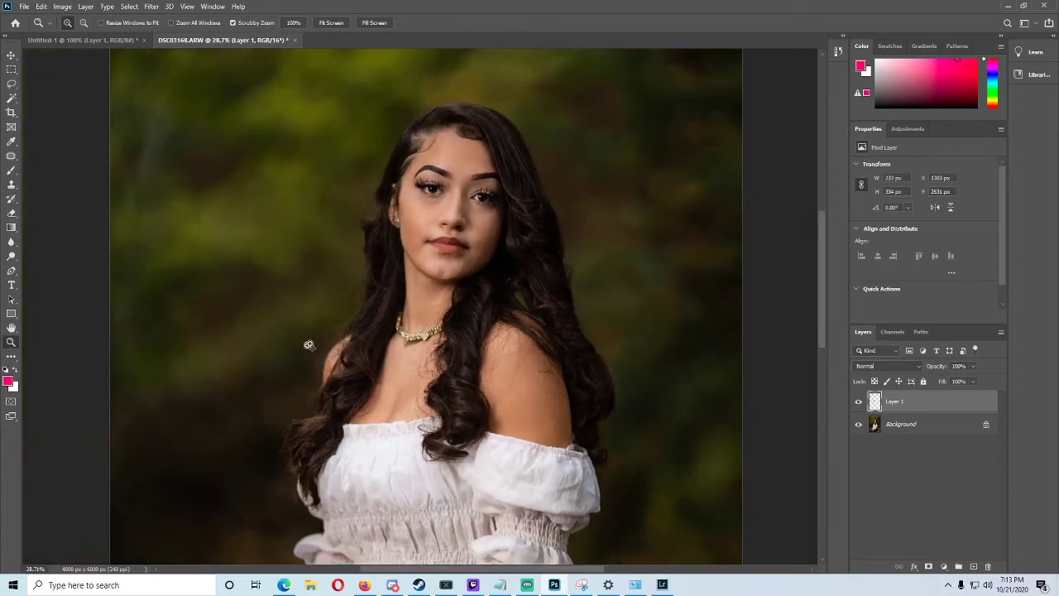
right_click(323, 338)
click(340, 345)
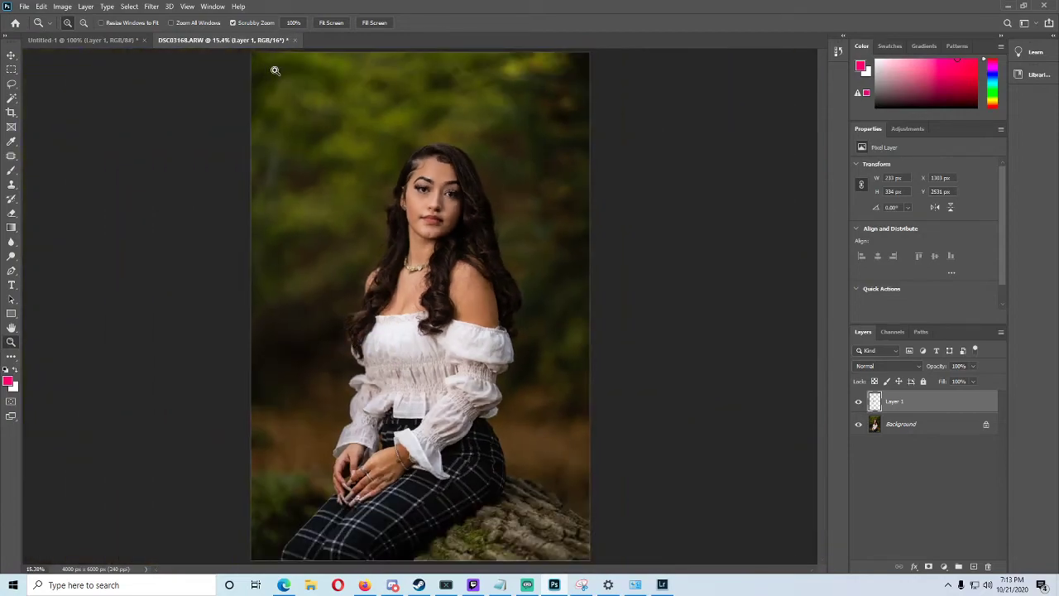
click(151, 6)
click(185, 73)
click(866, 552)
Merge the shoulder layer with the Background layer
shift+click(912, 435)
right_click(912, 435)
click(920, 521)
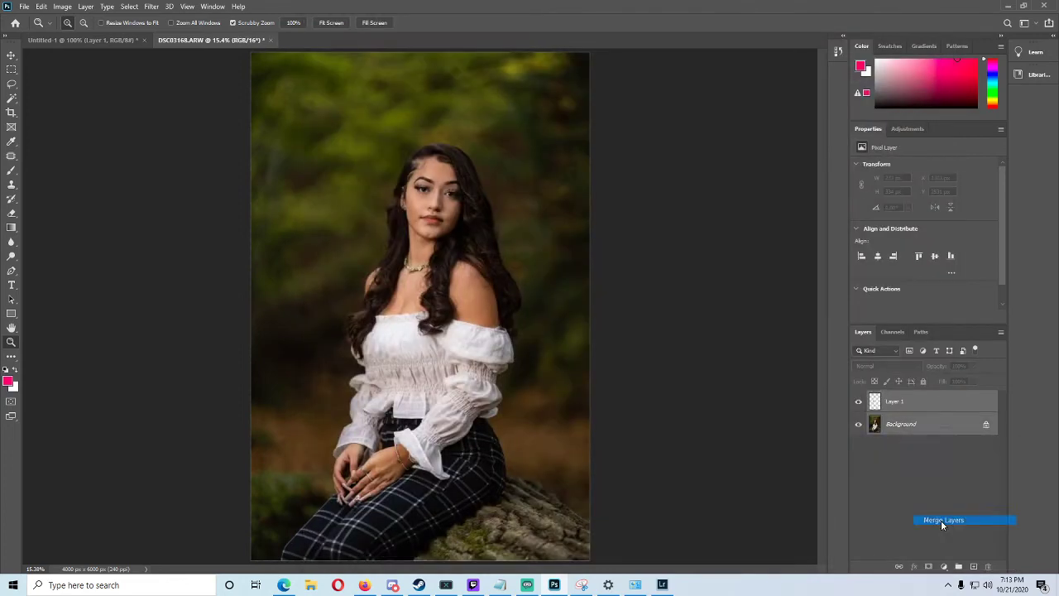
Open the merged photo in the Camera Raw Filter and set the Adjustment Brush to Saturation -25 only
click(151, 6)
click(181, 72)
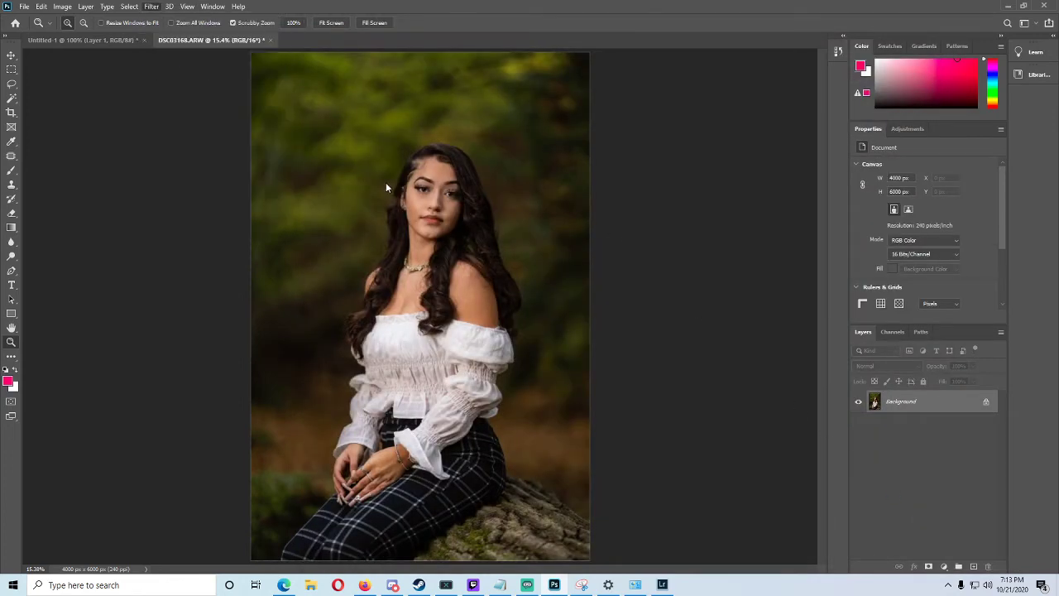
click(538, 368)
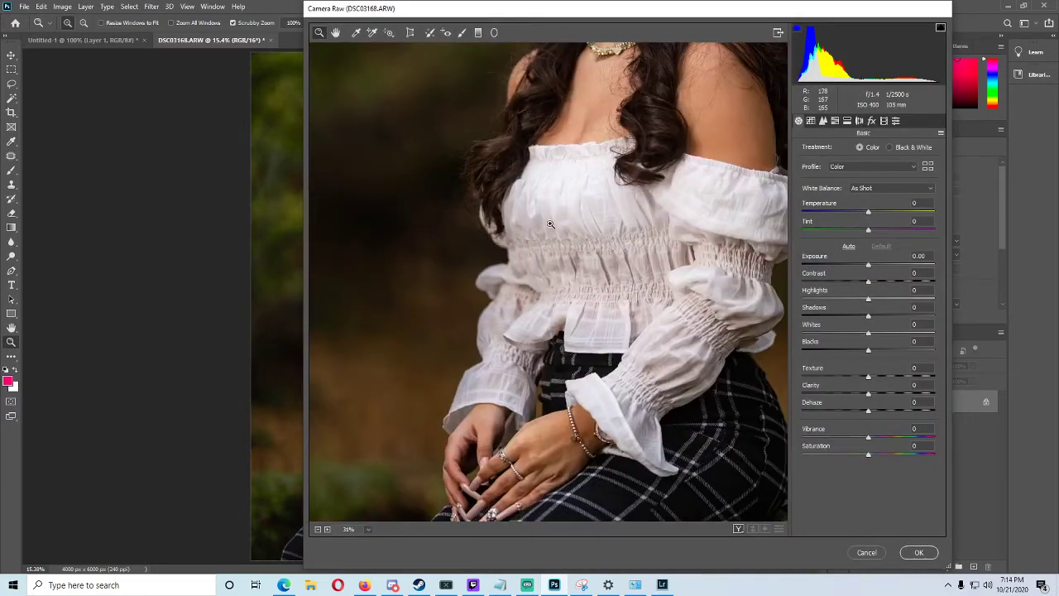
click(462, 32)
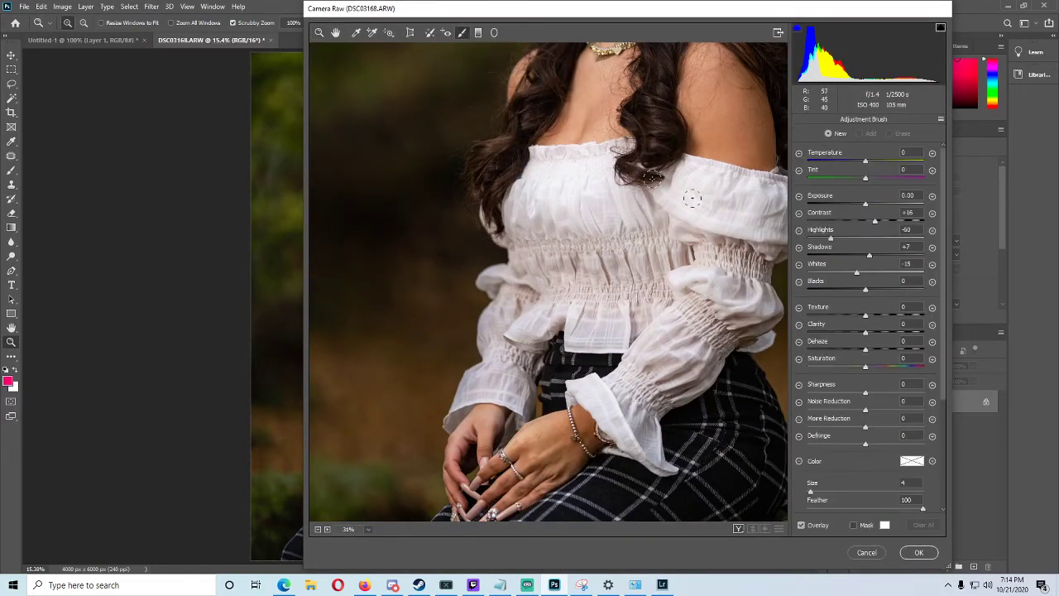
click(799, 357)
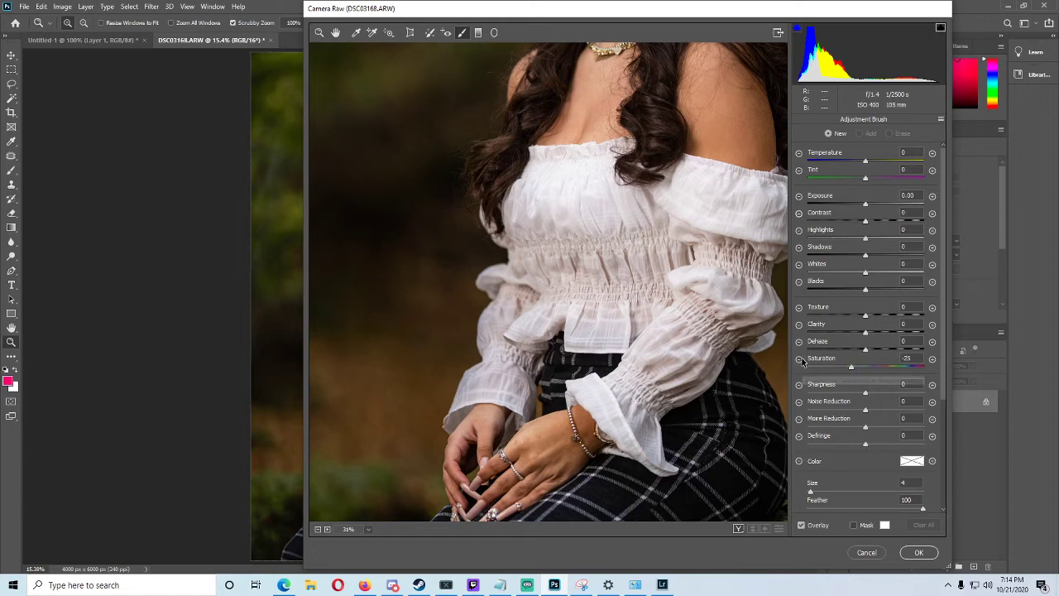
Paint the desaturation over the white blouse and sleeves, enlarging the brush to size 7
drag(517, 301, 515, 264)
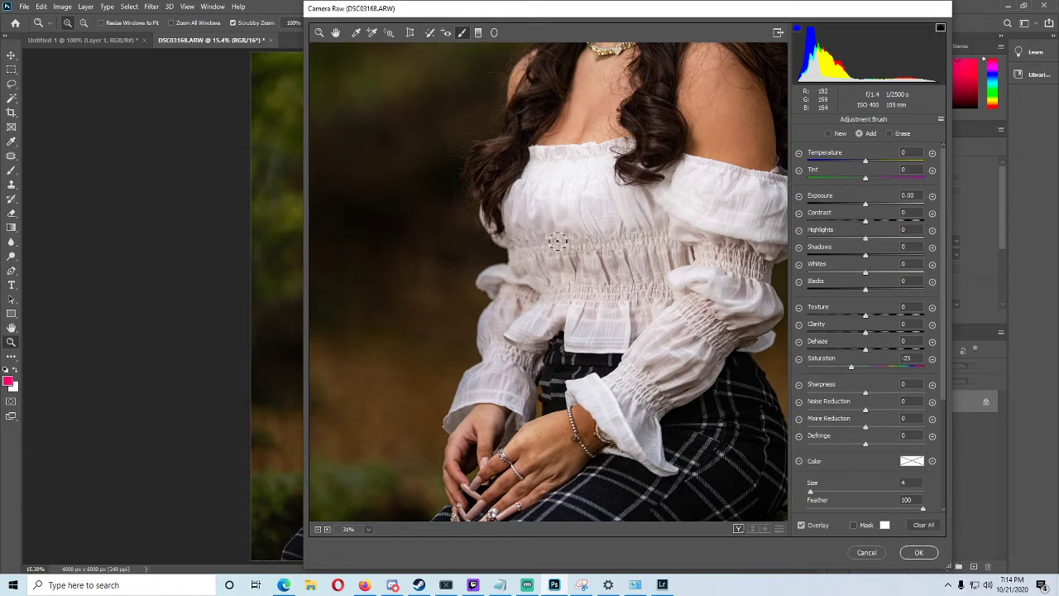
key(bracketright)
key(bracketright)
key(bracketright)
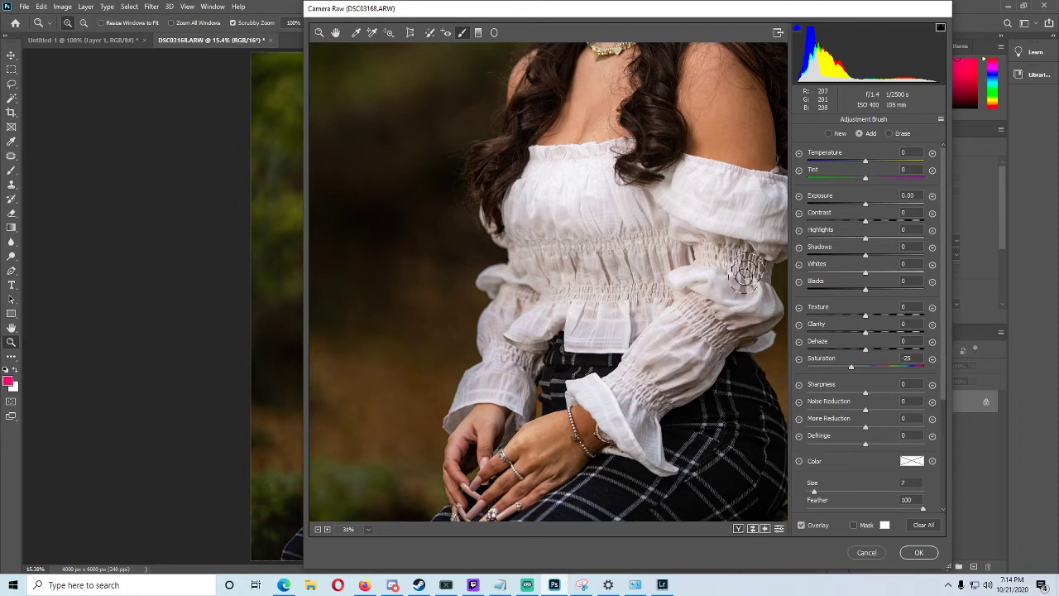
Set the blouse brush adjustment to Saturation -53 and Temperature -10, painting over more of the blouse fabric
mouse_move(851, 366)
mouse_down()
mouse_move(819, 365)
mouse_move(838, 354)
mouse_up()
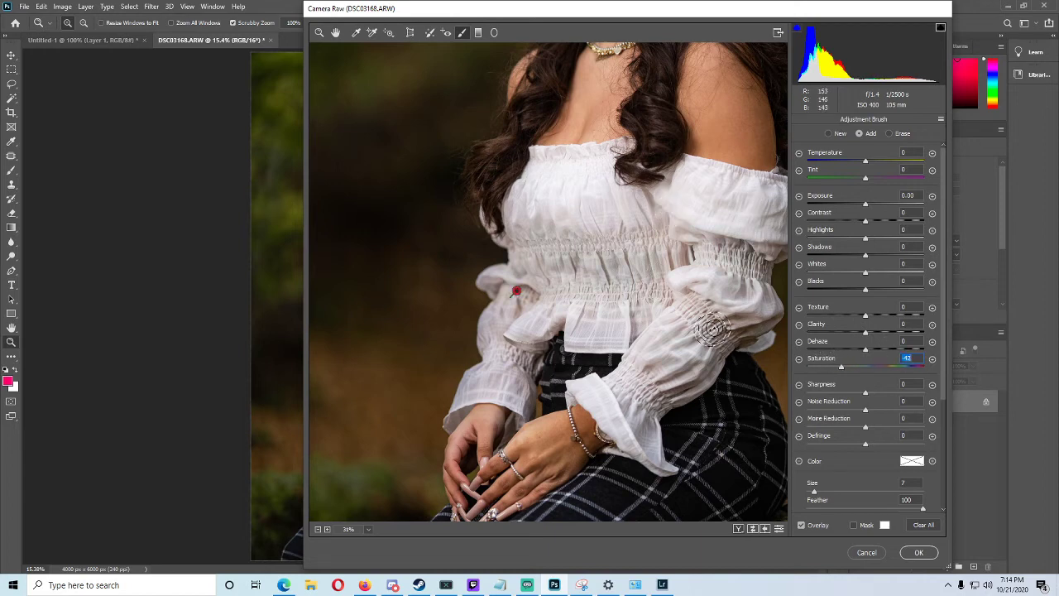
mouse_move(516, 290)
mouse_down()
mouse_move(483, 389)
mouse_move(528, 319)
mouse_up()
mouse_move(840, 367)
mouse_down()
mouse_move(783, 366)
mouse_move(805, 368)
mouse_up()
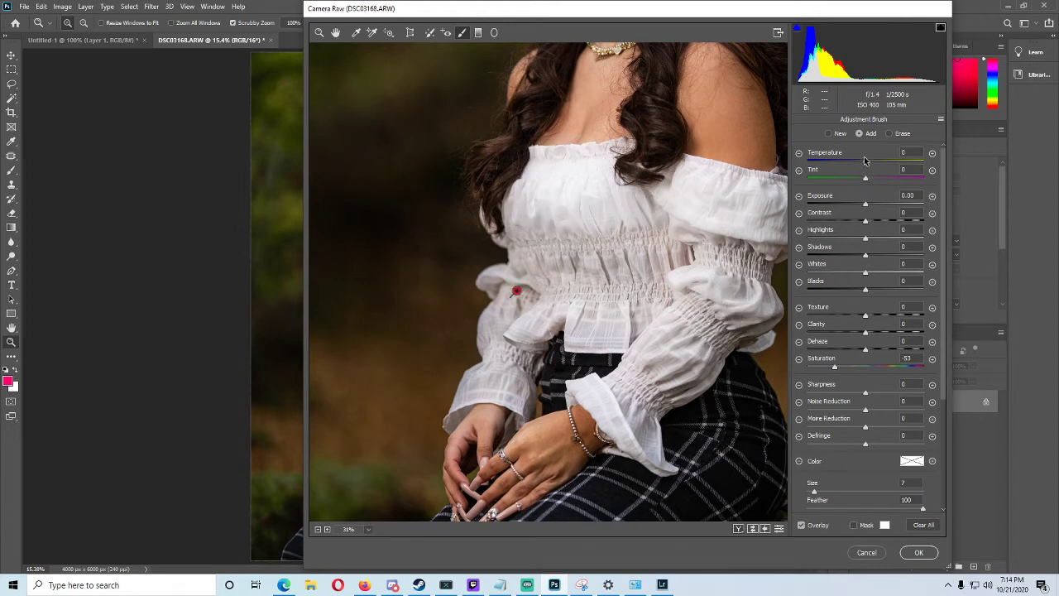
drag(864, 159, 861, 159)
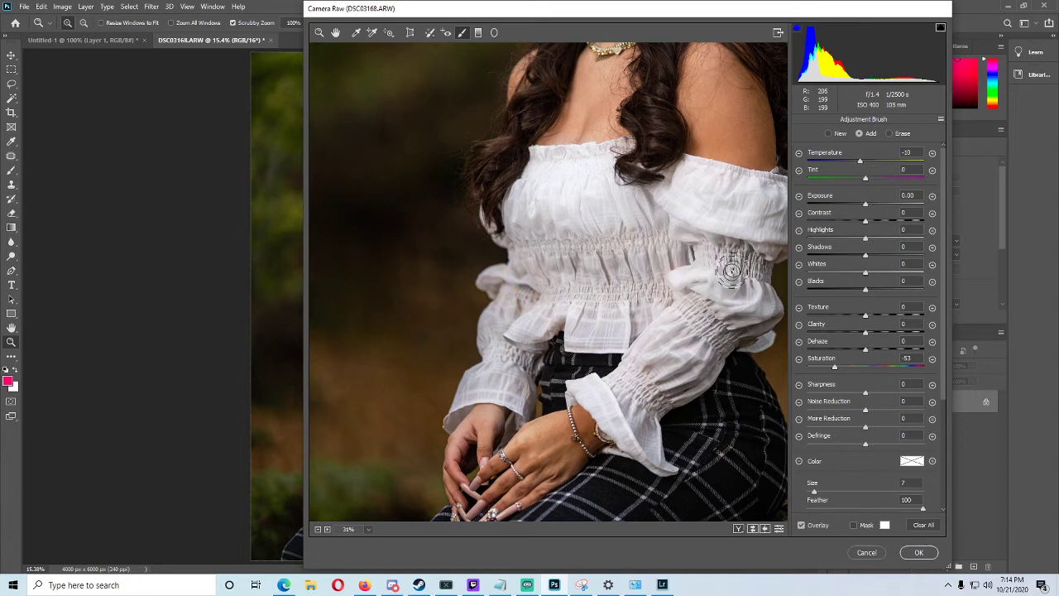
mouse_move(605, 246)
mouse_down()
mouse_move(532, 254)
mouse_move(528, 294)
mouse_move(515, 292)
mouse_up()
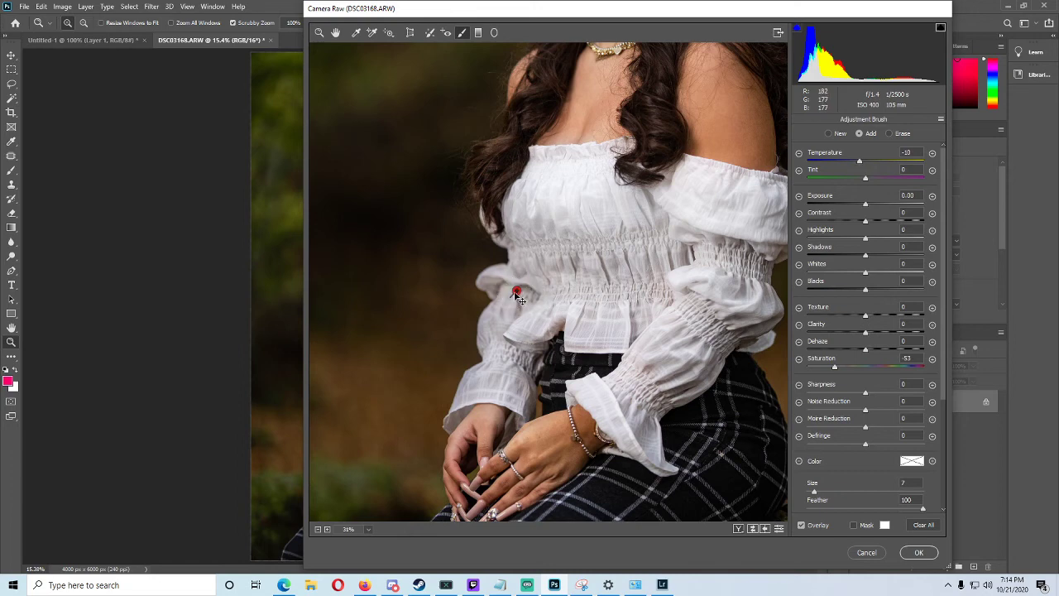
Reduce the brush to size 3 for the finer blouse areas and apply the filter
key(bracketleft)
key(bracketleft)
key(bracketleft)
key(bracketleft)
key(bracketright)
click(918, 552)
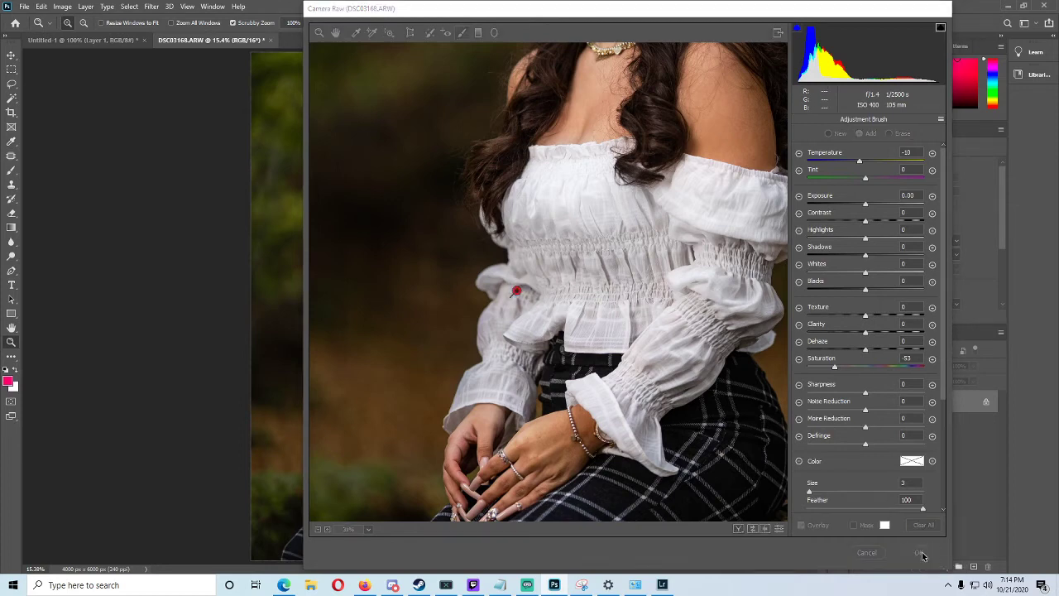
Reopen the Camera Raw Filter and paint the Temperature -10, Saturation -53 Adjustment Brush over the underside and edge of the upper puffed sleeve
drag(484, 375, 608, 370)
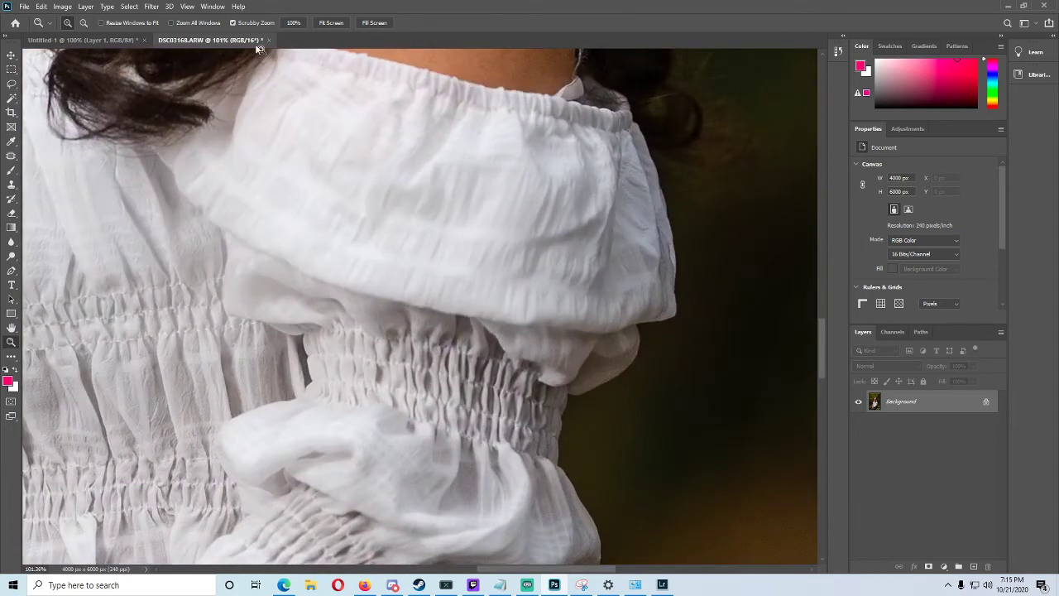
click(132, 6)
mouse_move(150, 7)
click(173, 72)
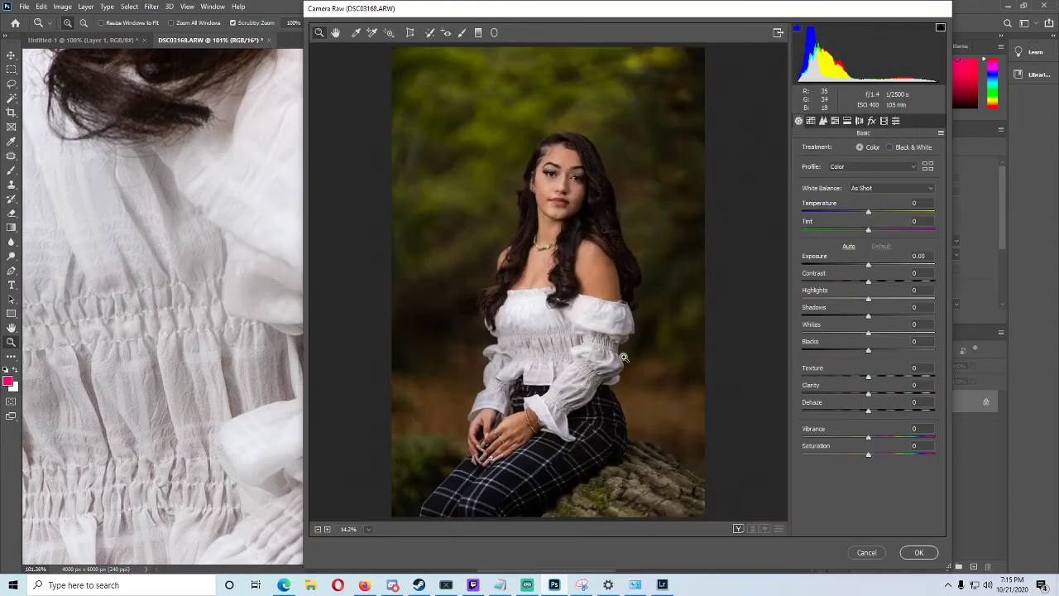
drag(625, 344, 676, 348)
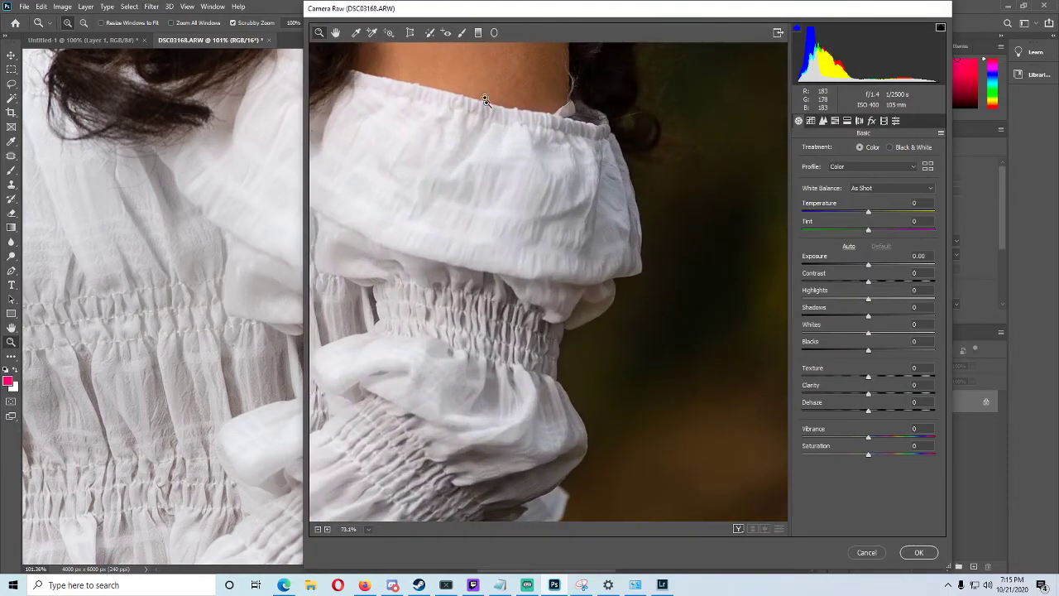
click(462, 32)
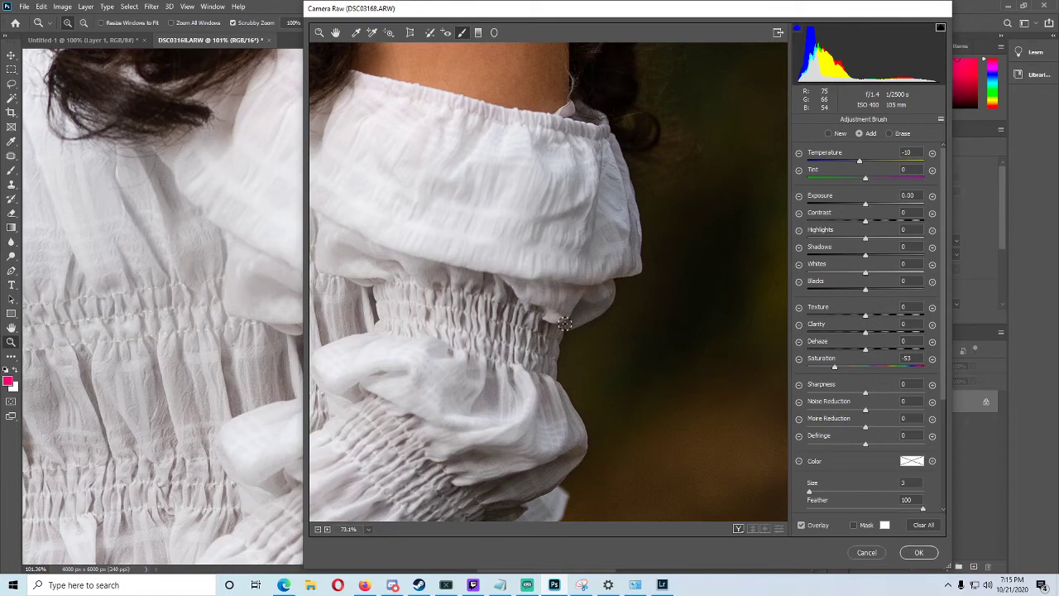
drag(550, 318, 633, 249)
Slightly weaken the sleeve brush's desaturation and apply the filter
scroll(539, 291, down, 3)
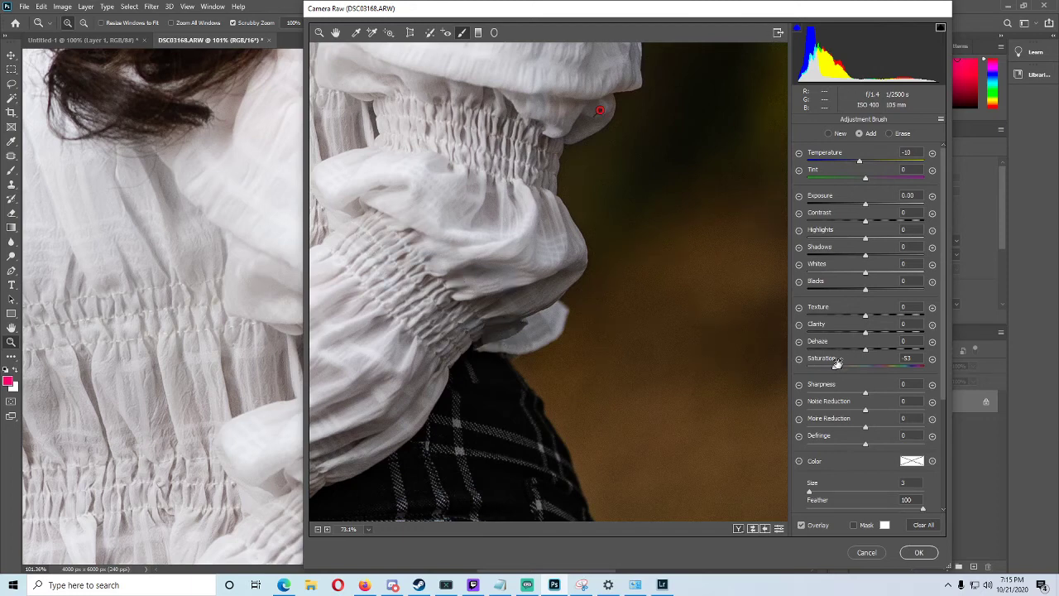
drag(834, 365, 844, 364)
click(918, 553)
Examine the blouse, cuffs, hands and plaid trousers up close for remaining colour cast and detail
right_click(452, 304)
click(468, 314)
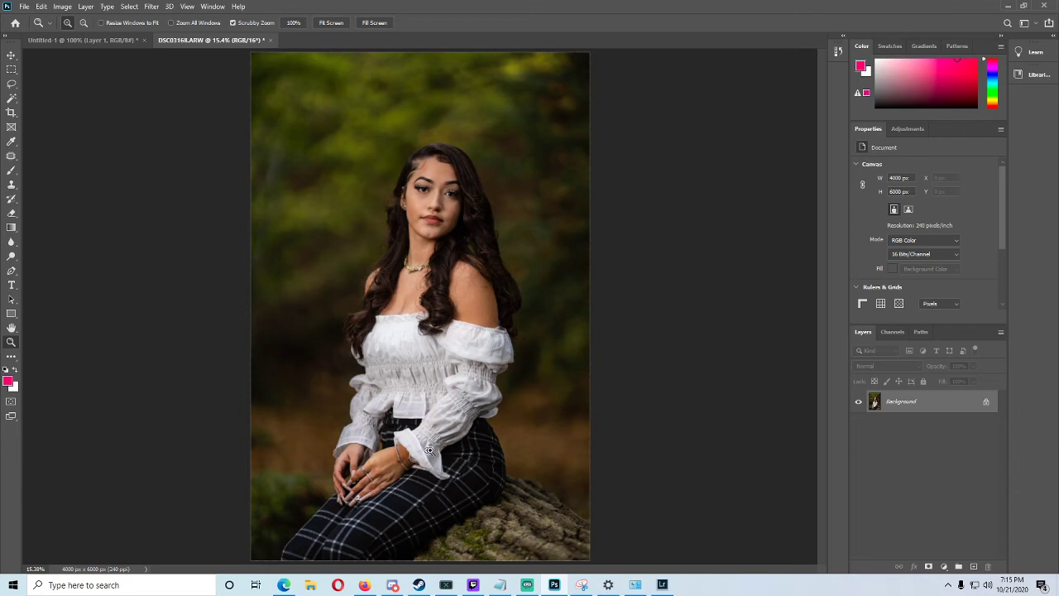
drag(429, 449, 467, 377)
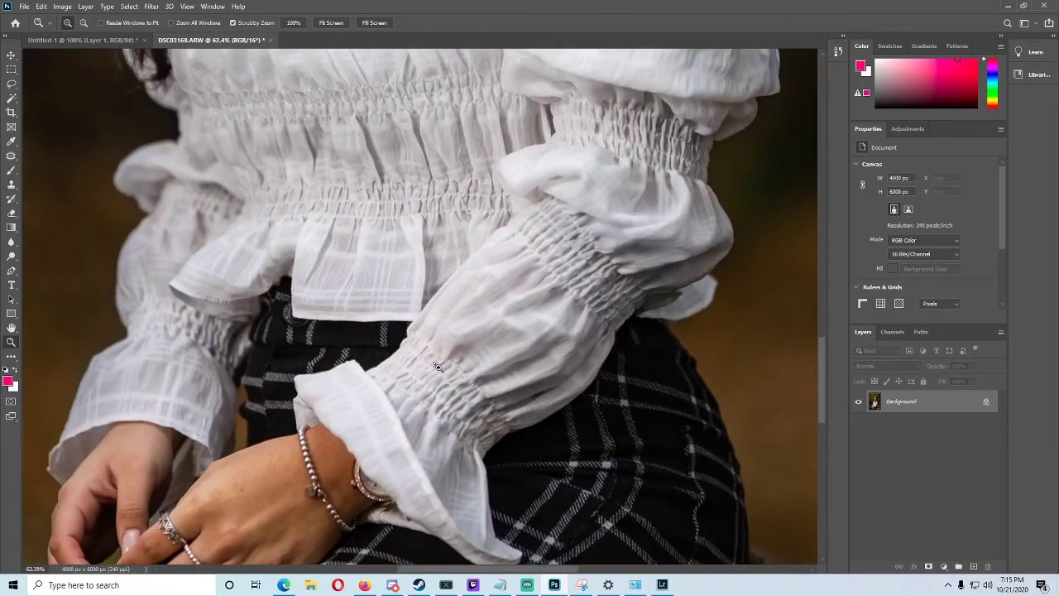
drag(462, 450, 456, 505)
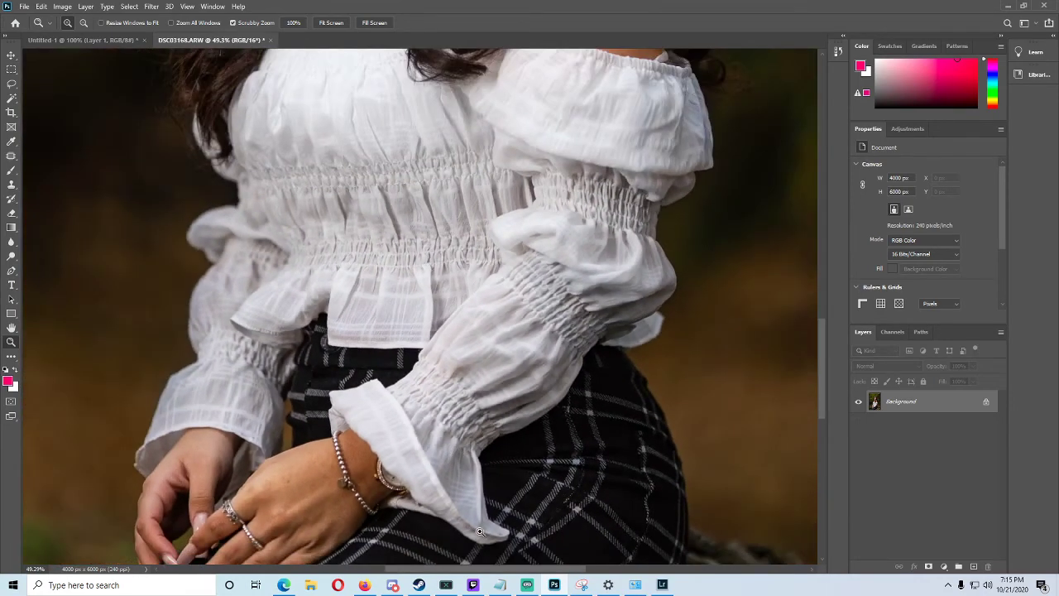
drag(272, 391, 255, 392)
right_click(329, 365)
click(348, 370)
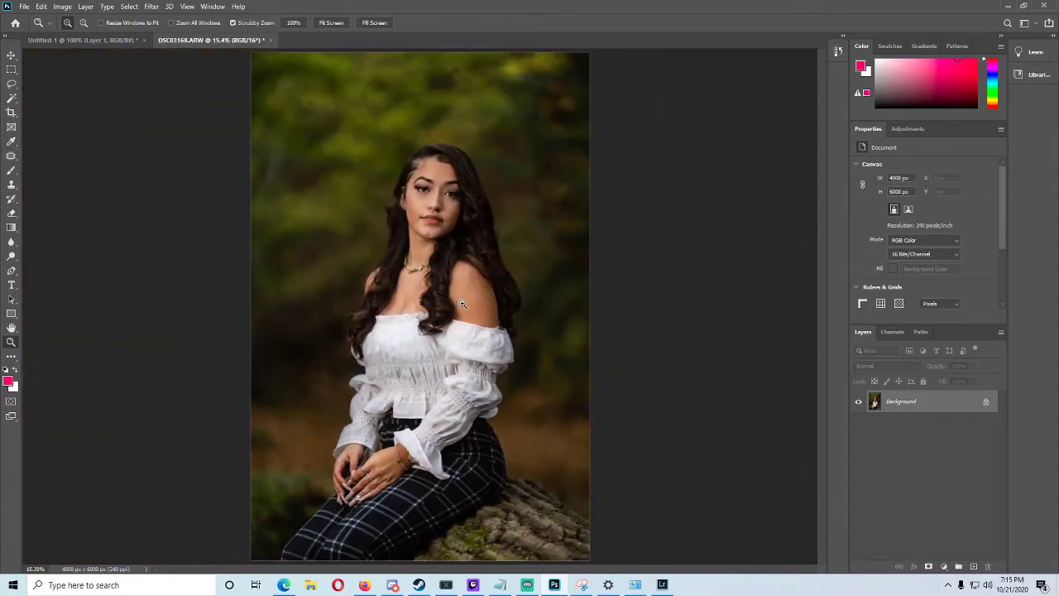
drag(412, 522, 438, 455)
drag(340, 225, 342, 229)
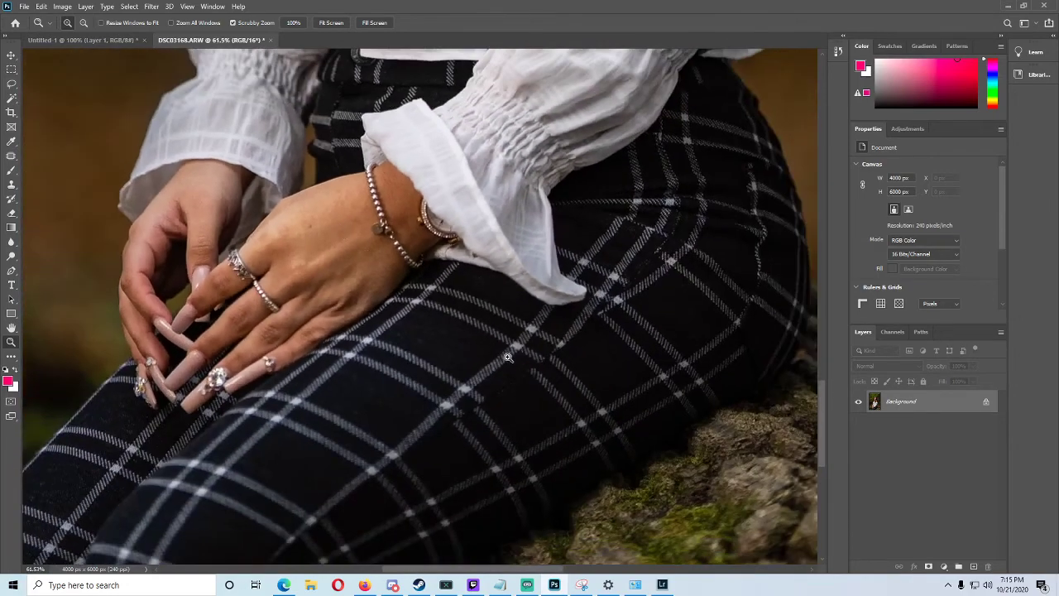
drag(509, 356, 494, 307)
right_click(496, 287)
click(510, 293)
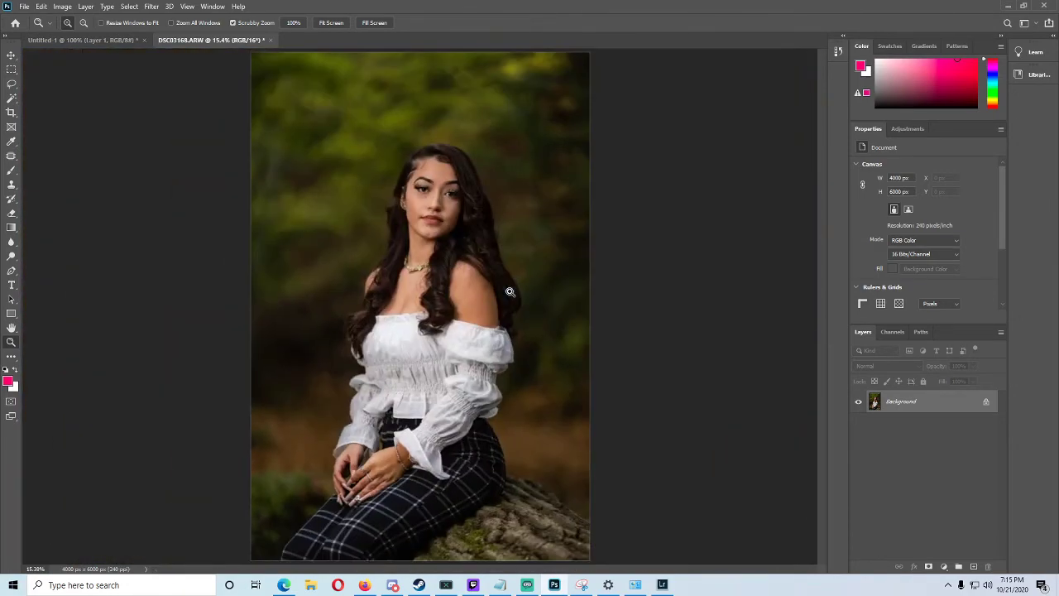
Open the Camera Raw Filter and paint a size 8 Adjustment Brush with Clarity +25 over the plaid trousers
click(151, 6)
click(172, 72)
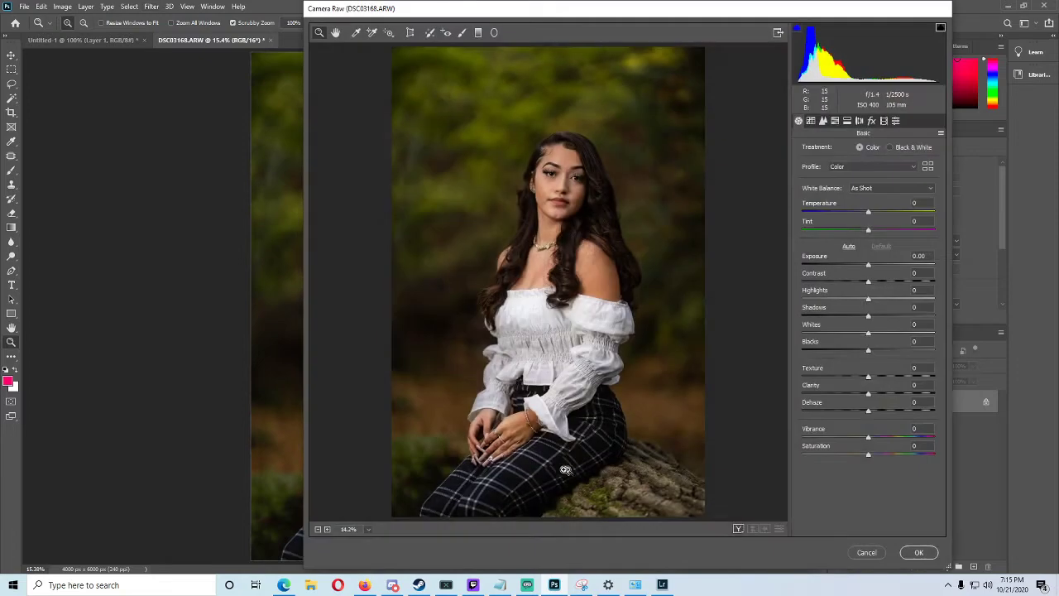
click(575, 471)
click(462, 33)
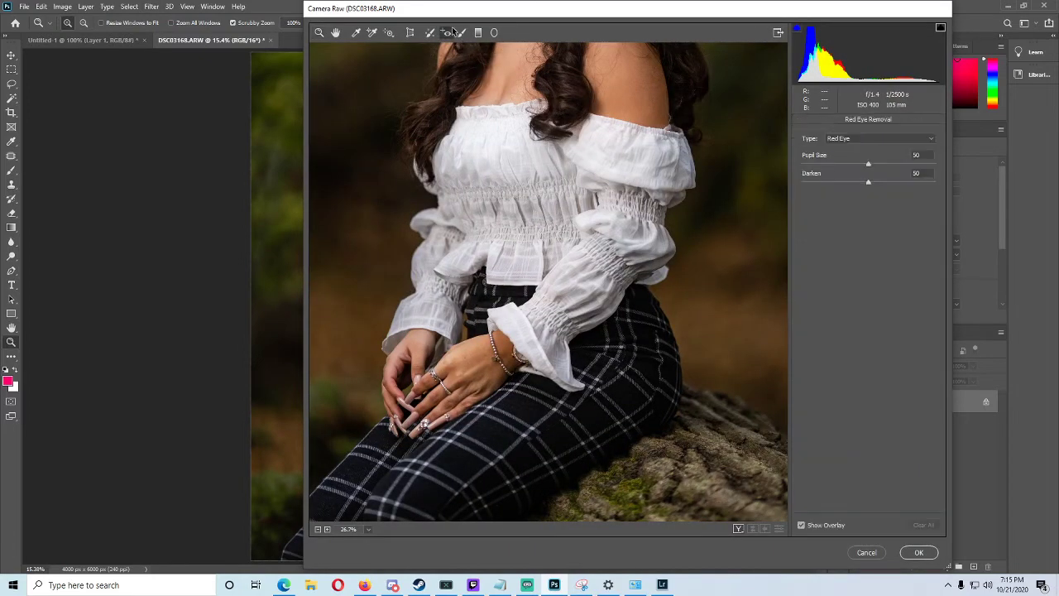
click(931, 323)
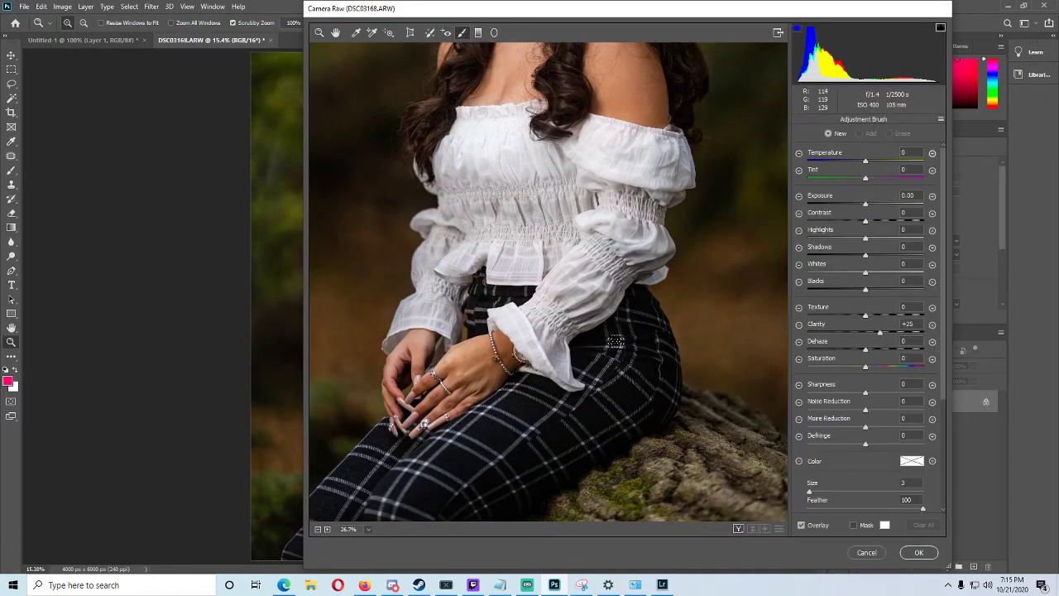
key(])
mouse_move(626, 314)
mouse_down()
mouse_move(640, 322)
mouse_move(652, 369)
mouse_move(582, 373)
mouse_move(529, 428)
mouse_move(511, 420)
mouse_move(438, 474)
mouse_move(512, 500)
mouse_move(613, 420)
mouse_move(562, 389)
mouse_up()
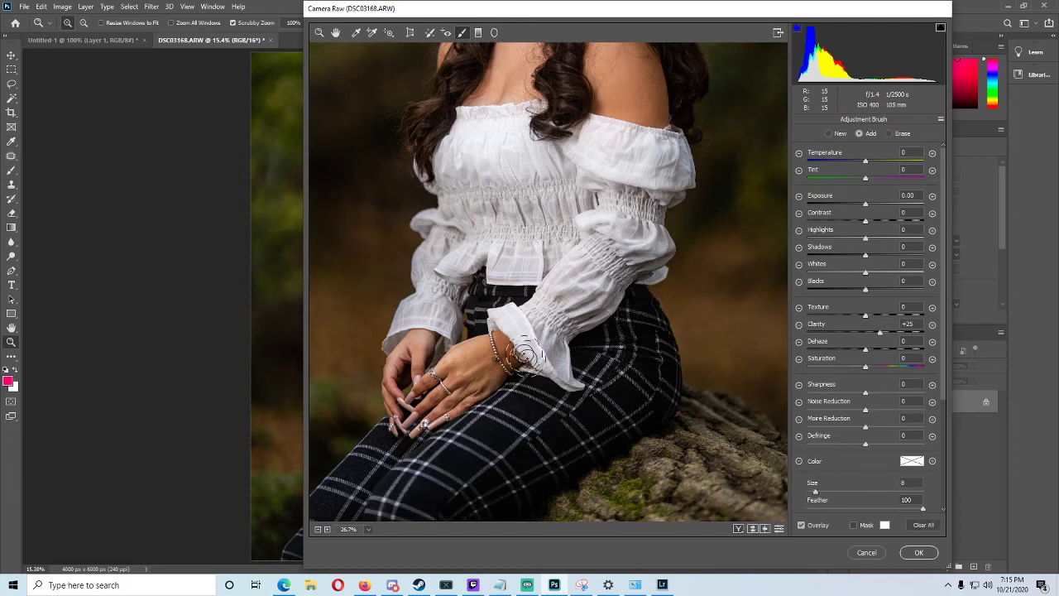
mouse_move(520, 295)
mouse_down()
mouse_move(470, 303)
mouse_move(484, 308)
mouse_up()
mouse_move(333, 502)
mouse_down()
mouse_move(383, 474)
mouse_move(374, 493)
mouse_up()
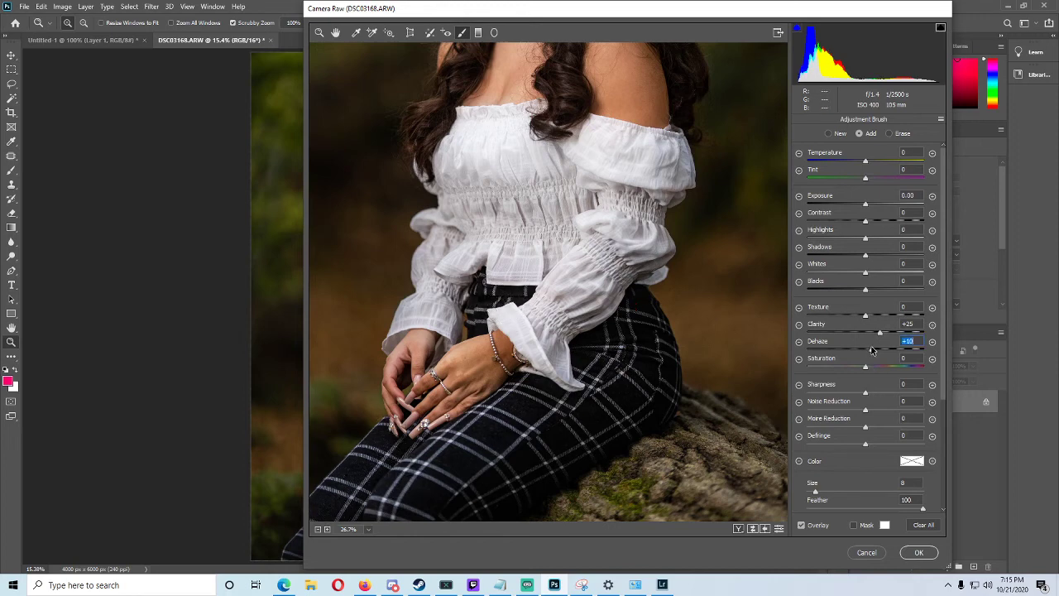
Set the trouser brush to Highlights -7, Shadows +5, Whites +5, Texture +9 and Dehaze +5, paint more fabric, and apply the filter
drag(864, 311, 867, 311)
drag(861, 235, 867, 285)
click(866, 285)
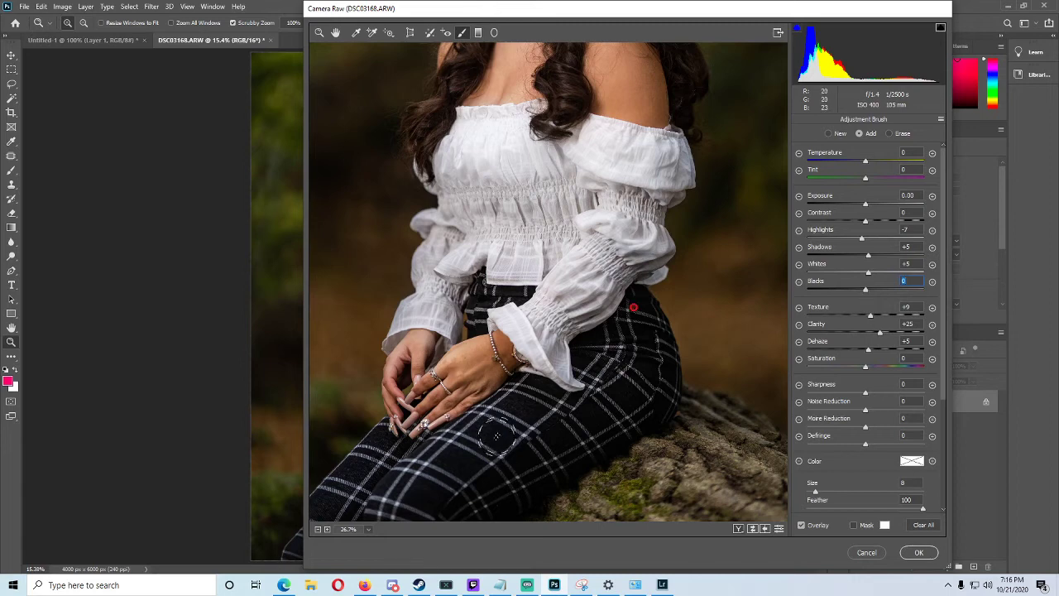
mouse_move(501, 434)
mouse_down()
mouse_move(447, 436)
mouse_move(518, 404)
mouse_up()
click(919, 552)
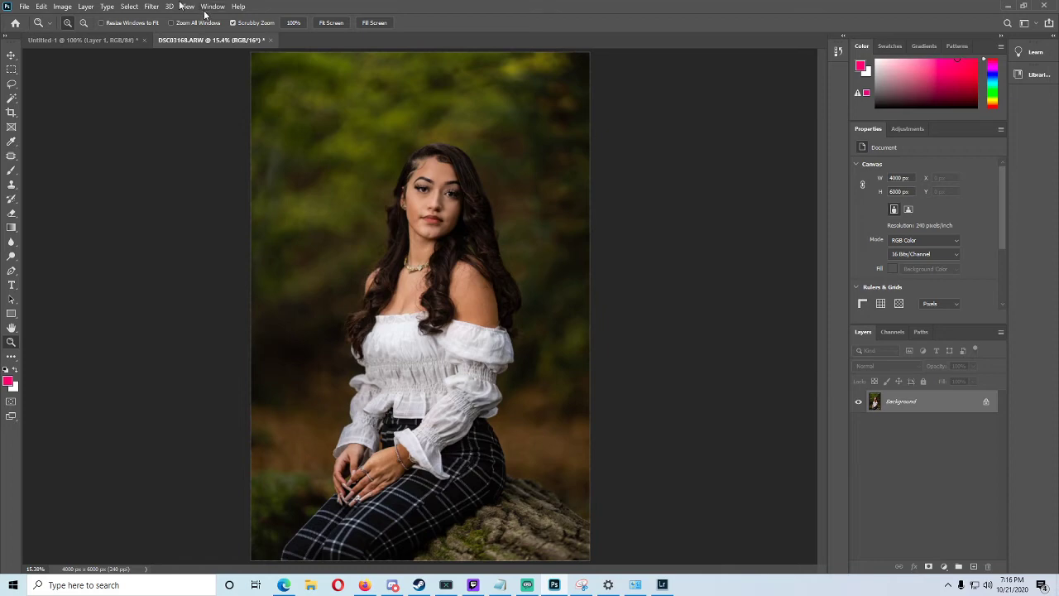
Reopen the Camera Raw Filter and paint a size 8 Adjustment Brush with only Saturation +25 over the long dark hair
click(153, 6)
click(187, 71)
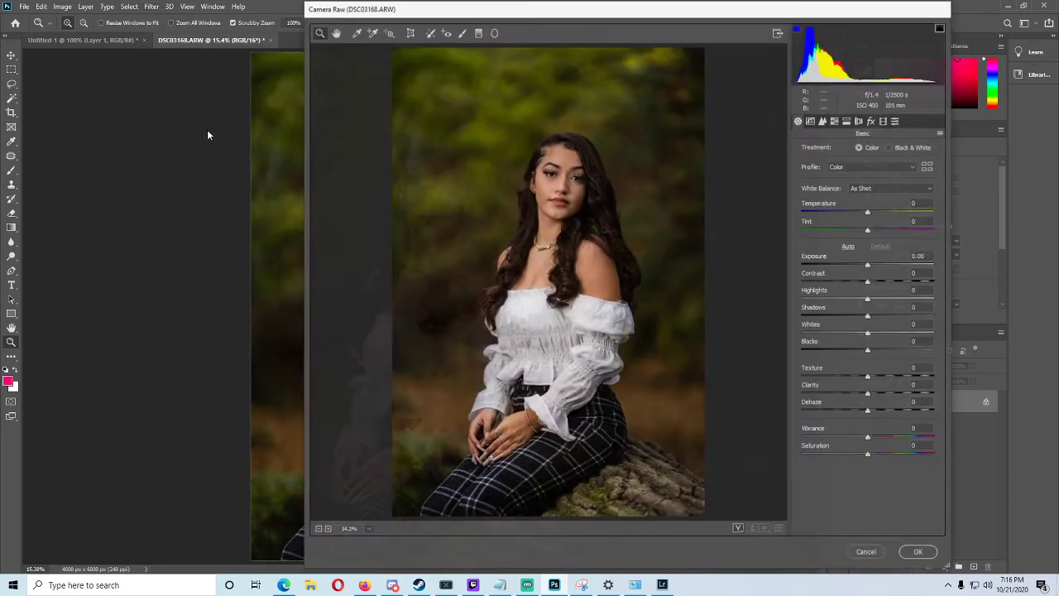
click(520, 92)
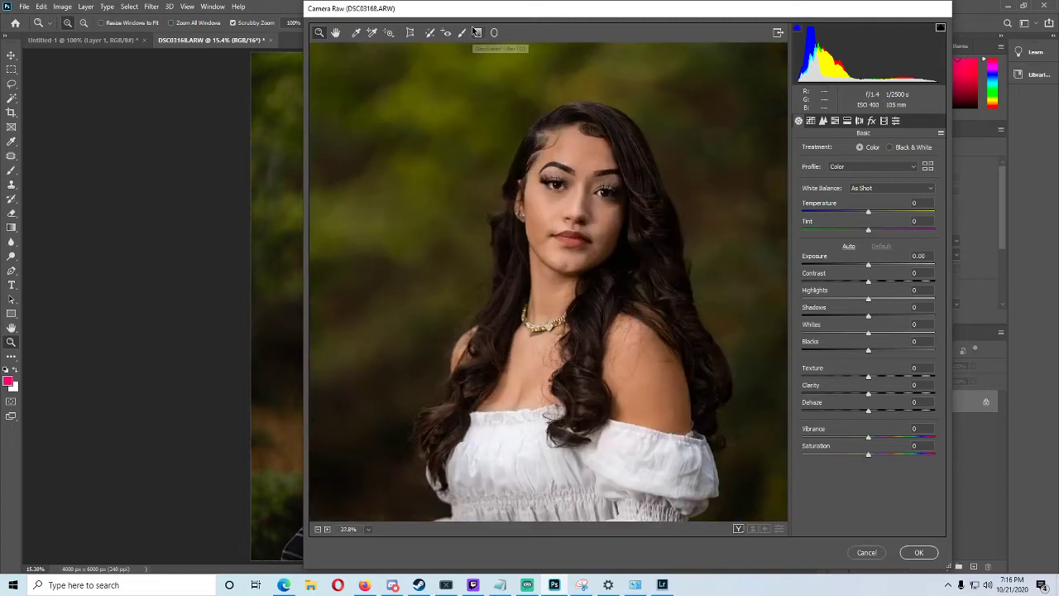
click(461, 32)
click(932, 358)
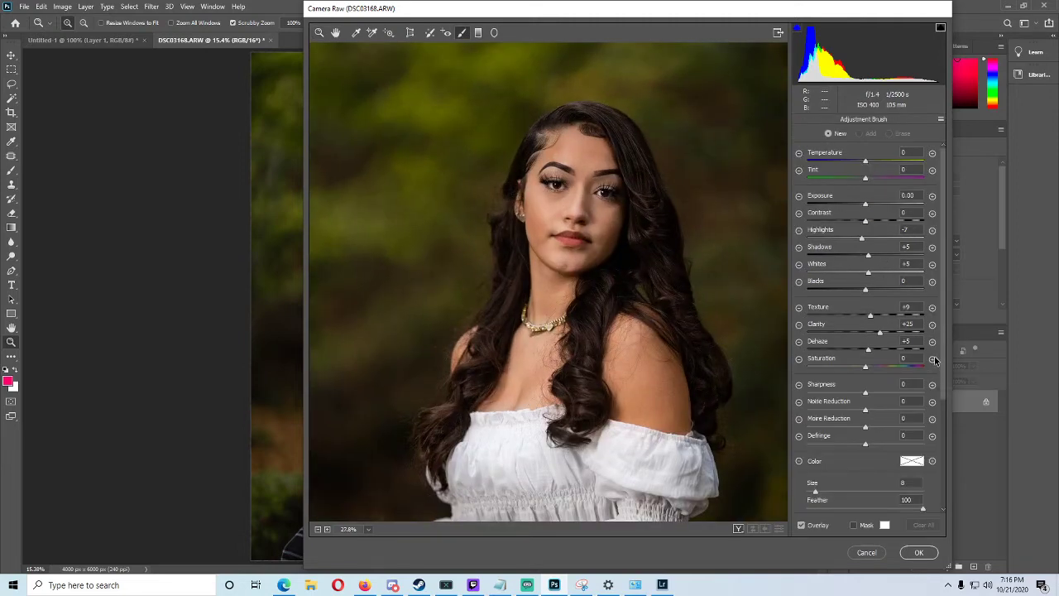
click(679, 313)
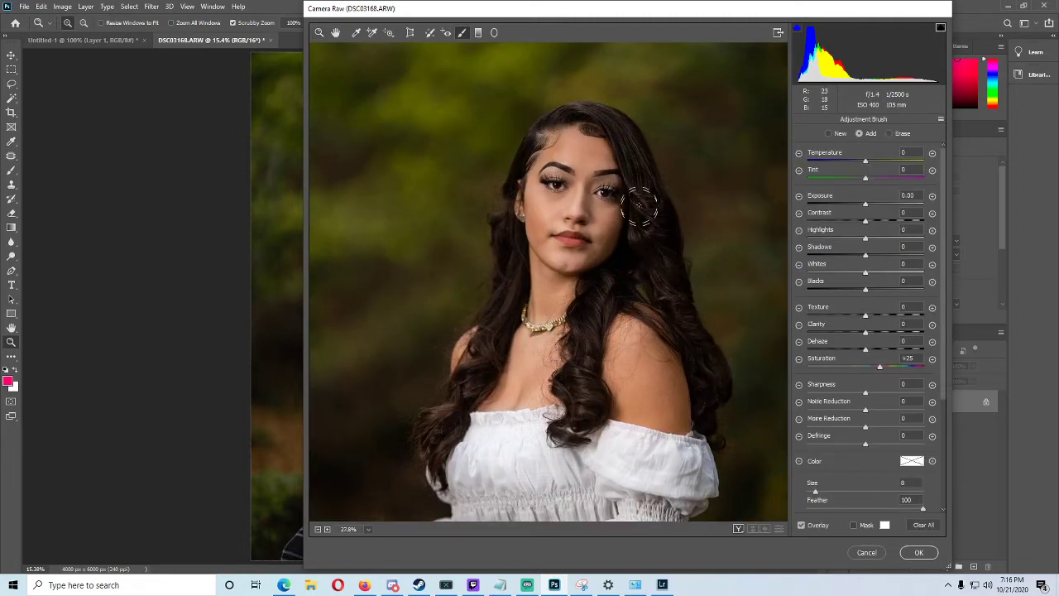
mouse_move(639, 206)
mouse_down()
mouse_move(597, 114)
mouse_move(543, 133)
mouse_move(508, 239)
mouse_move(510, 299)
mouse_move(434, 442)
mouse_move(460, 427)
mouse_up()
drag(579, 414, 604, 288)
mouse_move(635, 200)
mouse_down()
mouse_move(589, 116)
mouse_move(542, 127)
mouse_move(514, 176)
mouse_move(504, 310)
mouse_move(486, 366)
mouse_move(443, 447)
mouse_up()
Set the hair brush to Saturation +44, Clarity +14, Dehaze -1, Texture +8, Highlights -1 and Shadows +13, and apply the filter
click(891, 370)
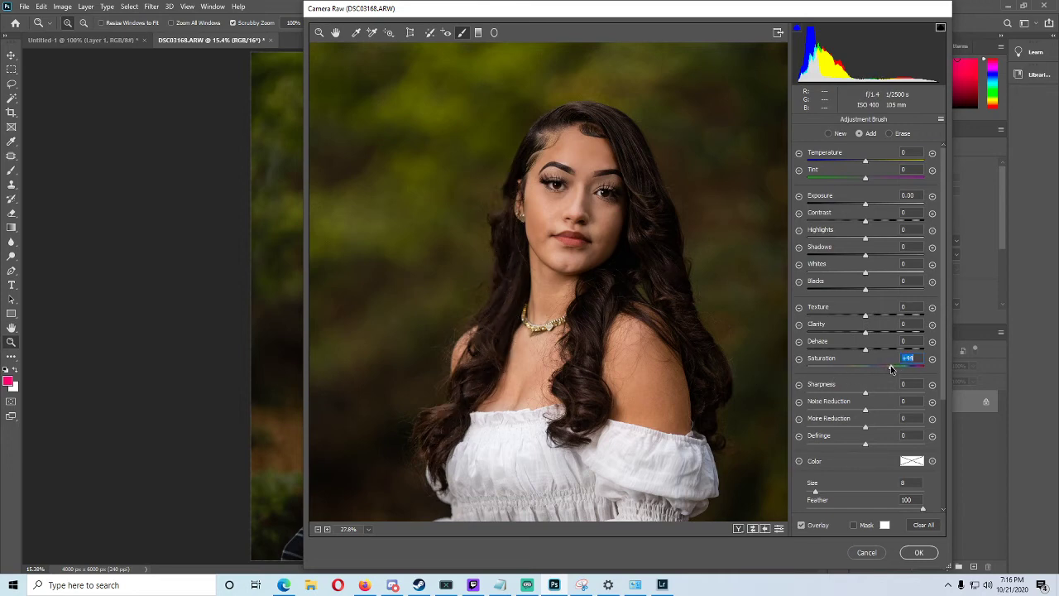
click(873, 332)
drag(878, 333, 874, 333)
click(876, 347)
click(872, 314)
click(854, 238)
click(868, 251)
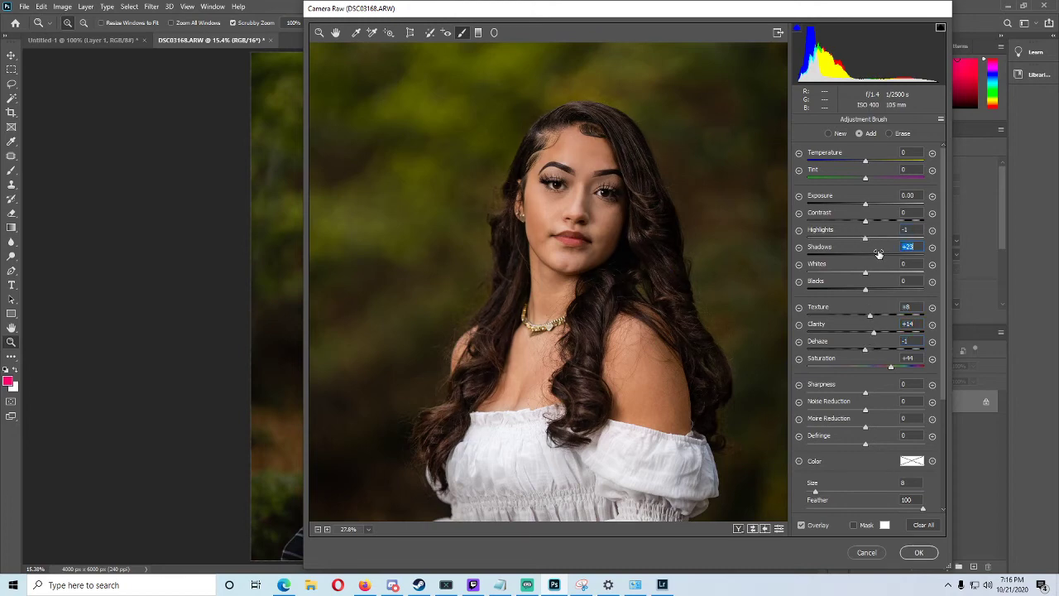
drag(878, 252, 873, 253)
click(866, 267)
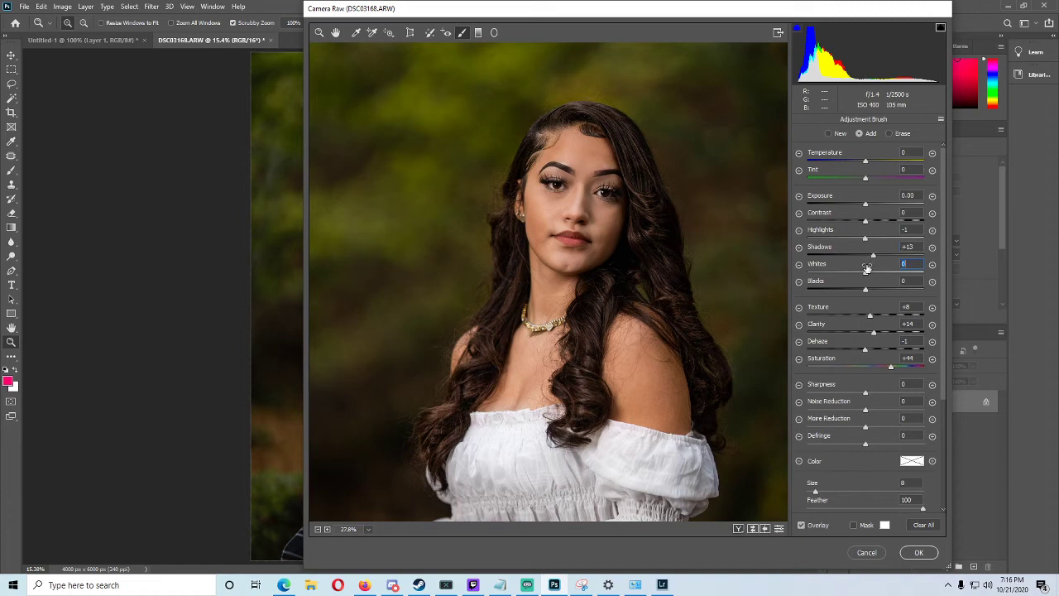
click(935, 559)
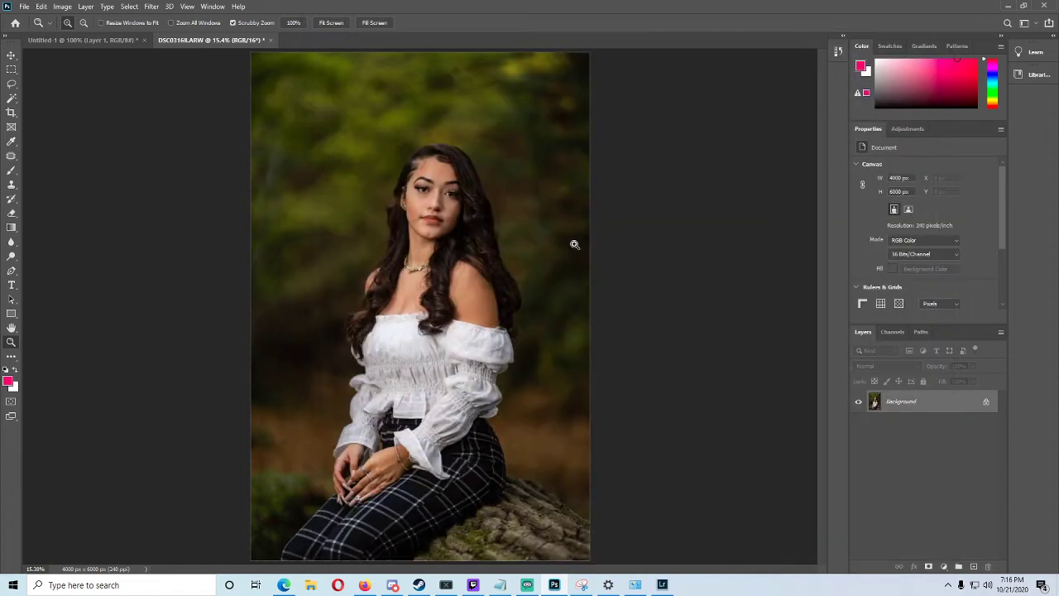
Compare the hair around the face with and without the last Camera Raw edit, keeping the edit
drag(421, 193, 512, 127)
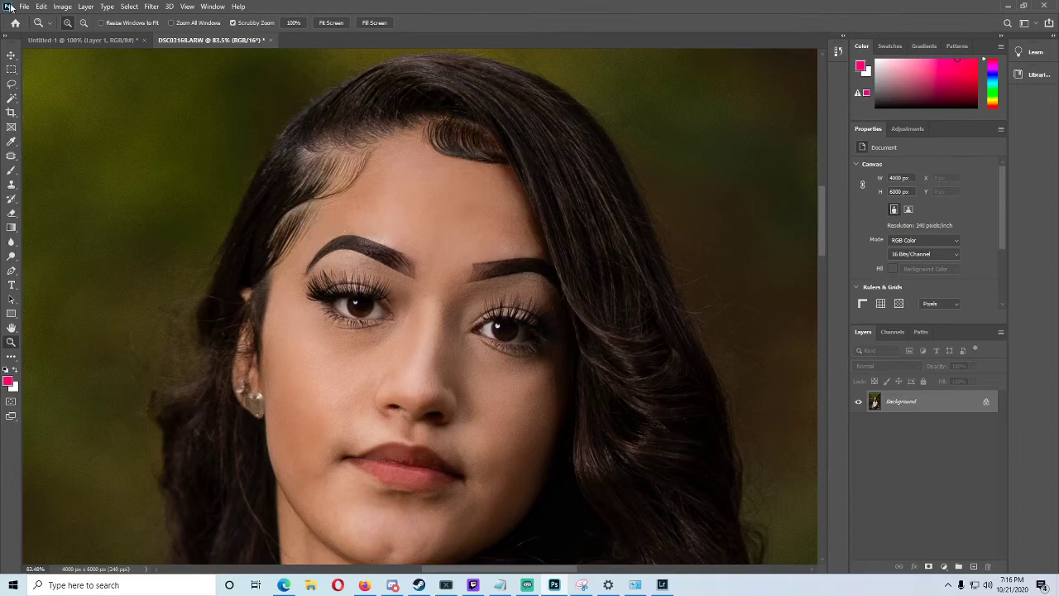
click(46, 5)
click(61, 30)
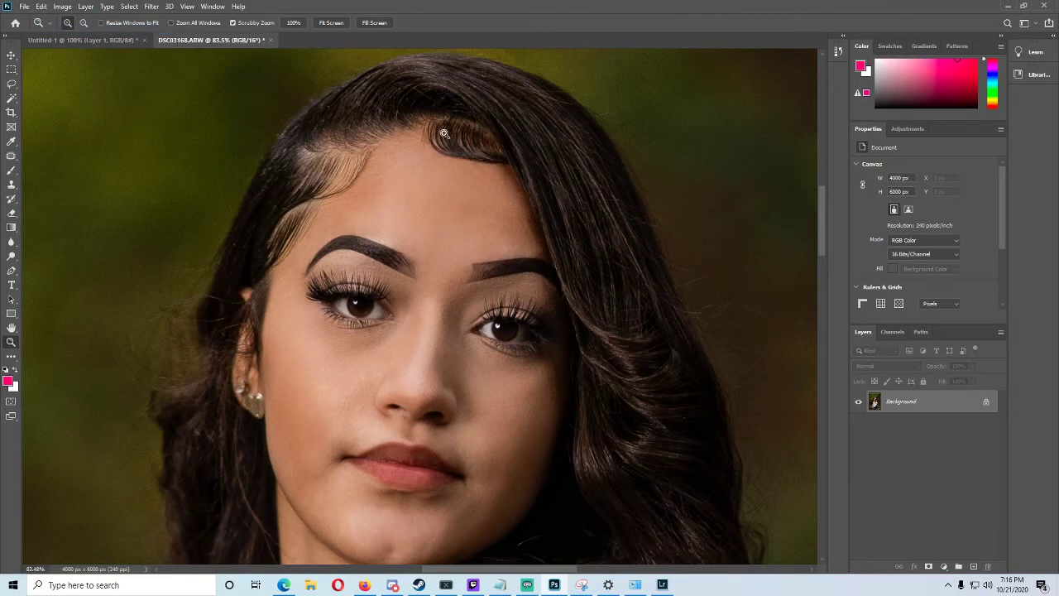
Desaturate the baby hairs along the hairline with a Camera Raw Adjustment Brush at Saturation -20 and apply the filter
click(159, 8)
click(178, 62)
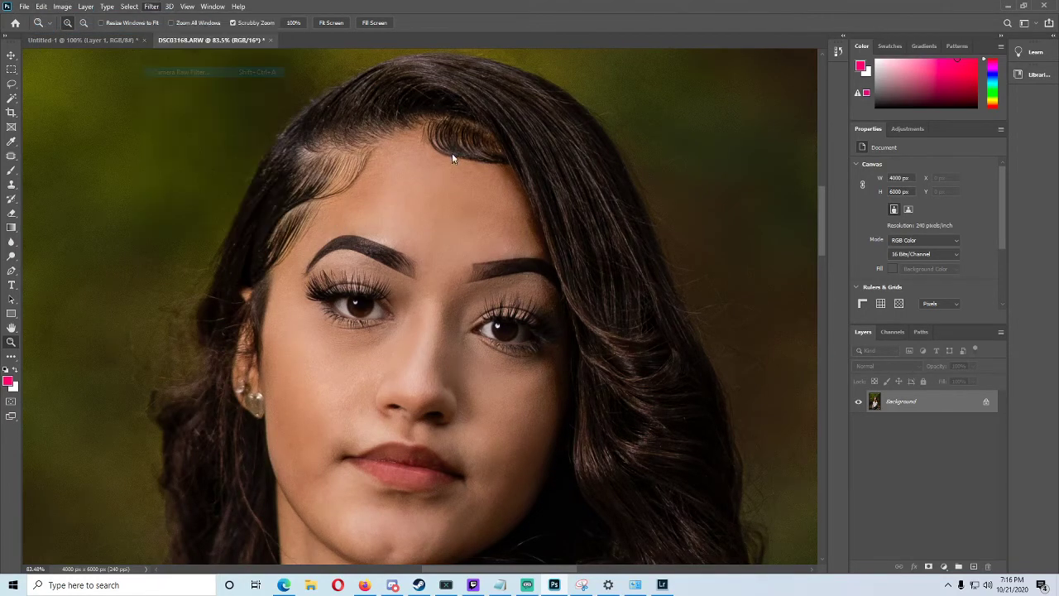
click(562, 131)
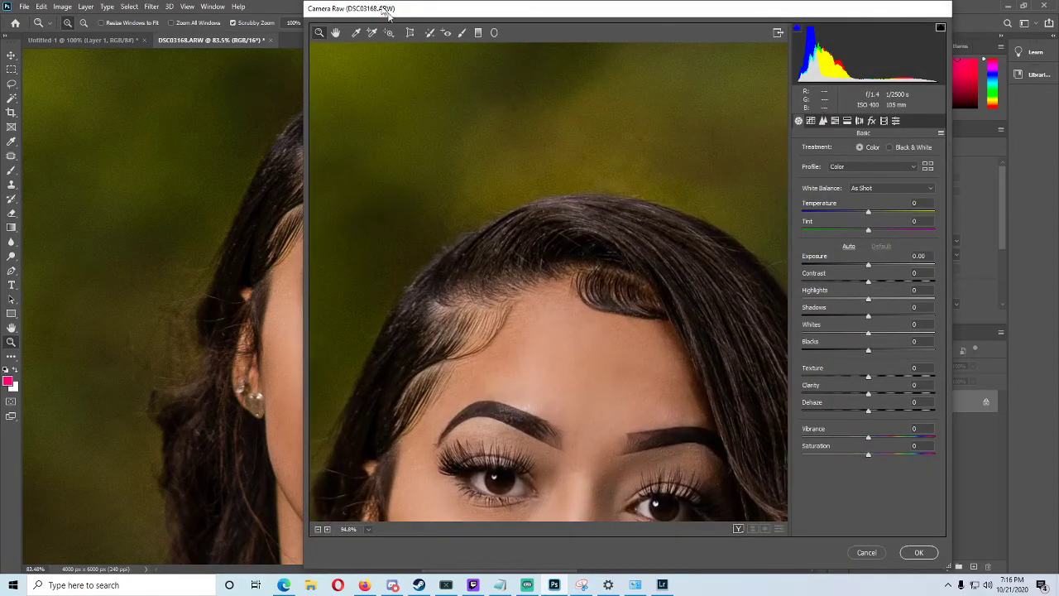
click(461, 33)
click(798, 359)
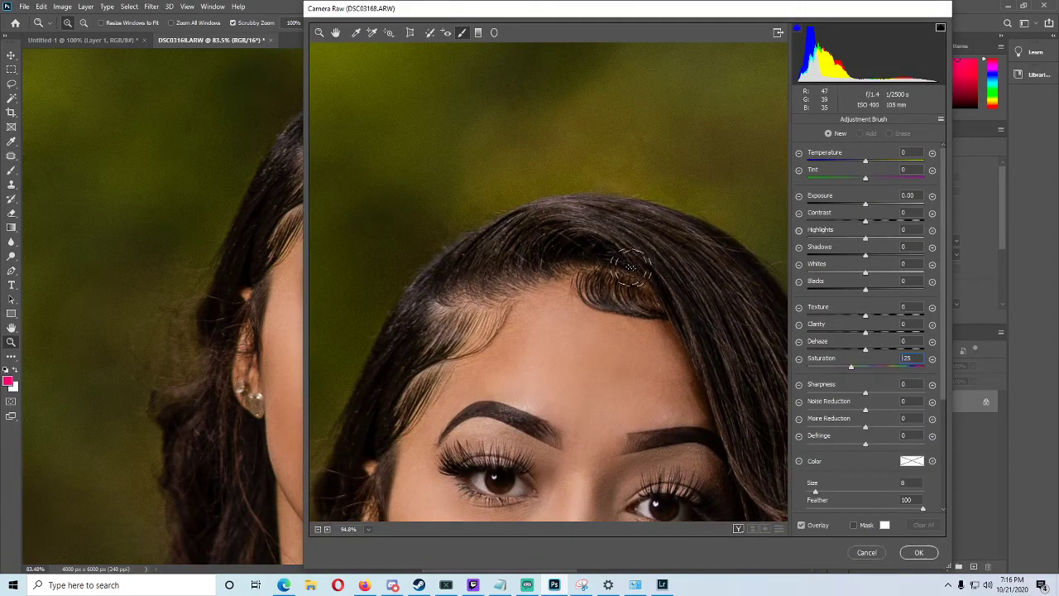
mouse_move(584, 276)
mouse_down()
mouse_move(642, 288)
mouse_move(592, 280)
mouse_move(470, 327)
mouse_move(443, 363)
mouse_move(444, 390)
mouse_move(397, 429)
mouse_move(425, 383)
mouse_move(388, 449)
mouse_up()
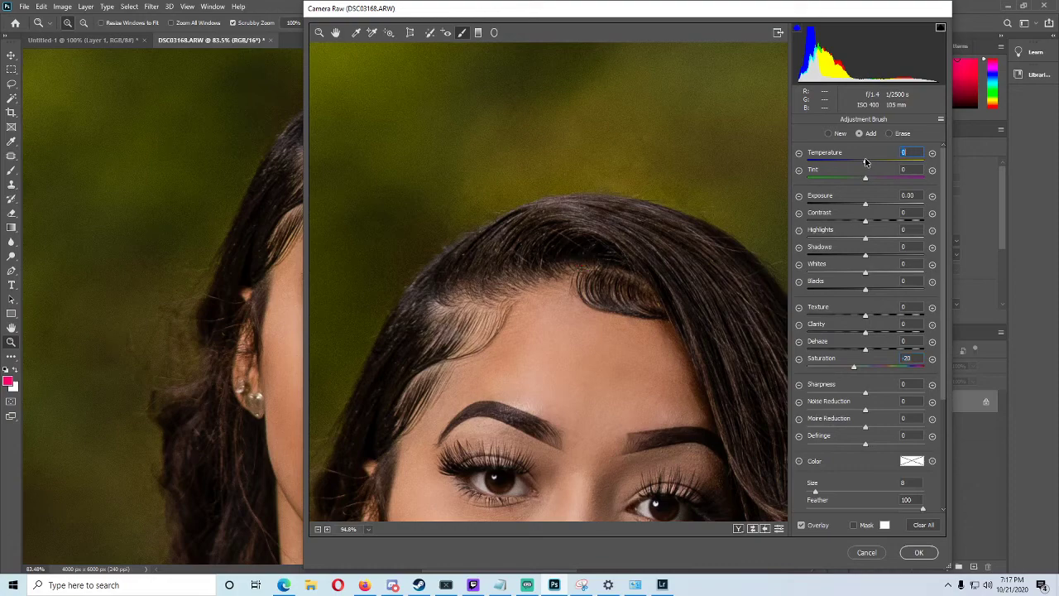
click(908, 552)
key(ctrl+0)
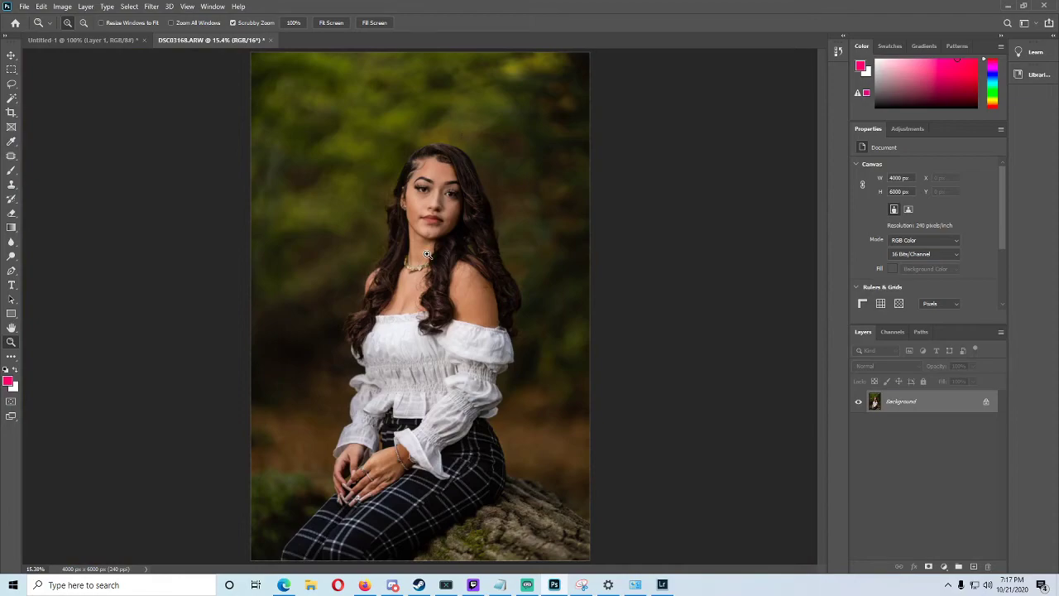
Draw a rectangular marquee selection around the gold necklace
drag(427, 254, 471, 285)
key(m)
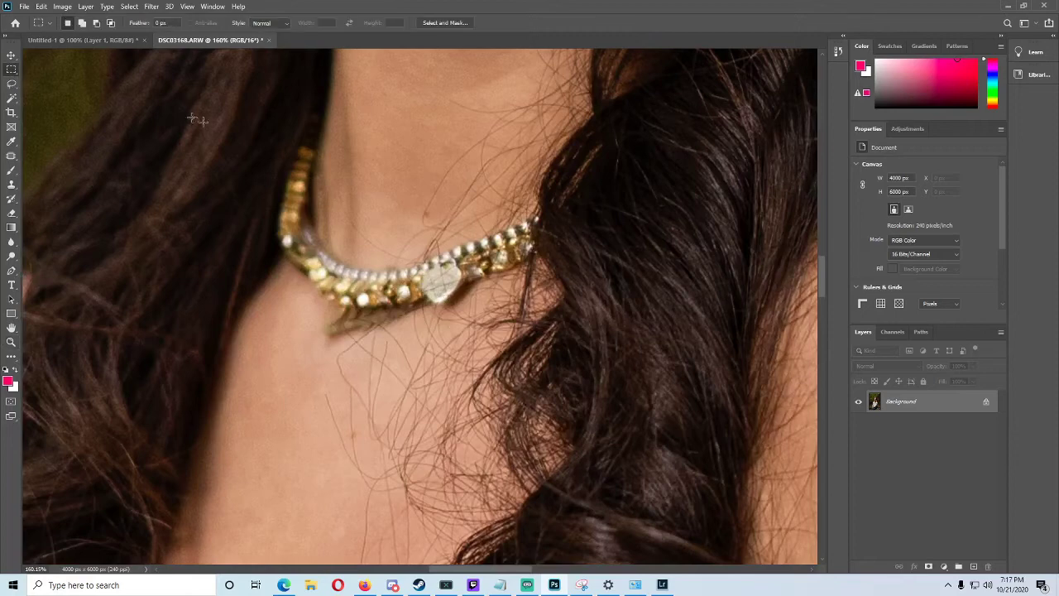
mouse_move(272, 128)
mouse_down()
mouse_move(562, 272)
mouse_move(587, 319)
mouse_up()
scroll(500, 246, up, 3)
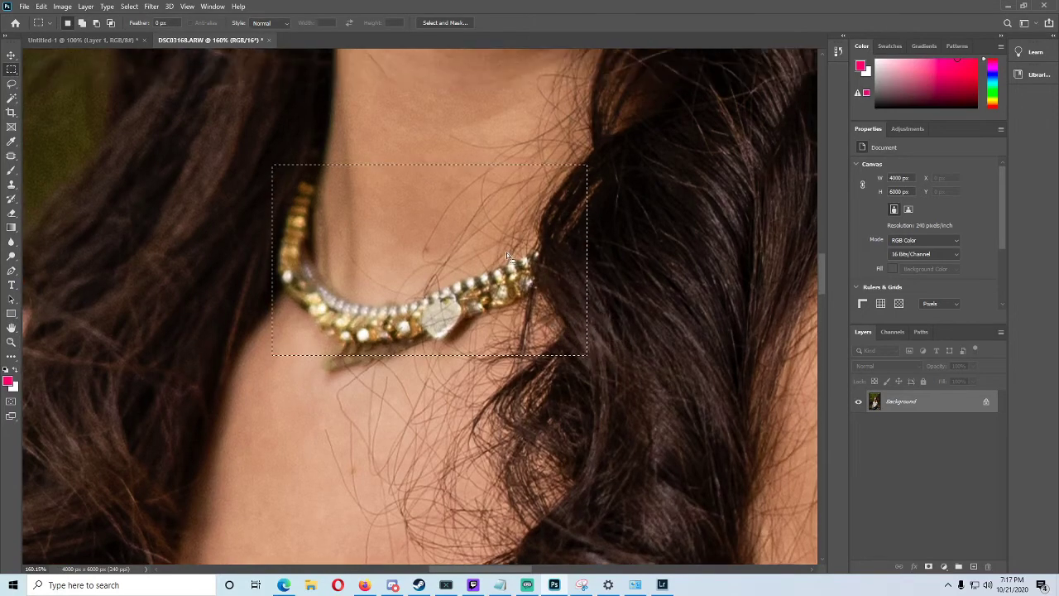
Select a rectangular area covering the neck and necklace and copy it to a new layer
scroll(500, 245, up, 5)
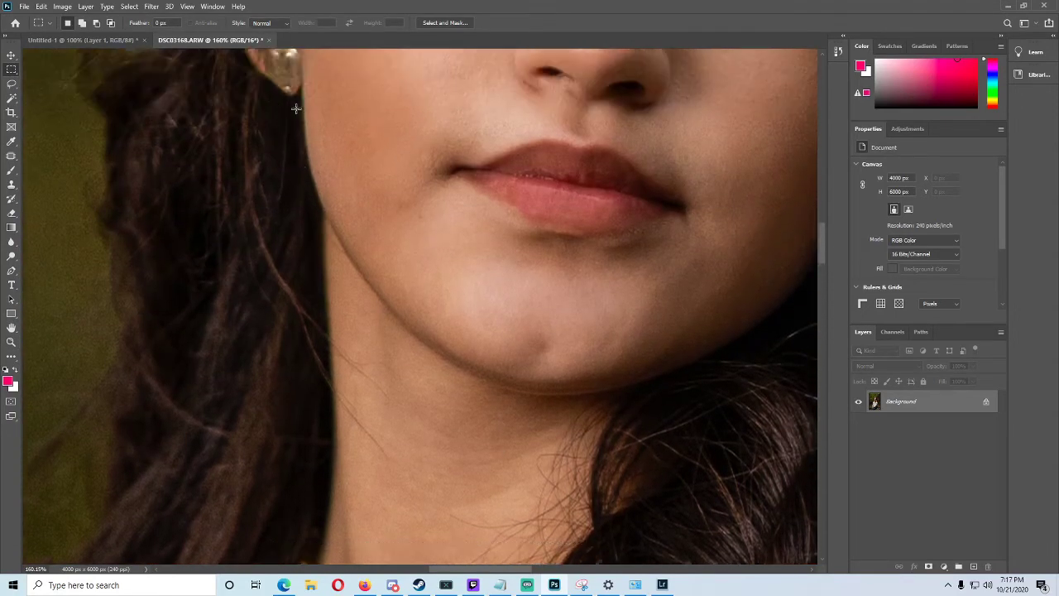
scroll(296, 108, up, 3)
drag(248, 166, 530, 474)
drag(576, 464, 612, 487)
key(ctrl+j)
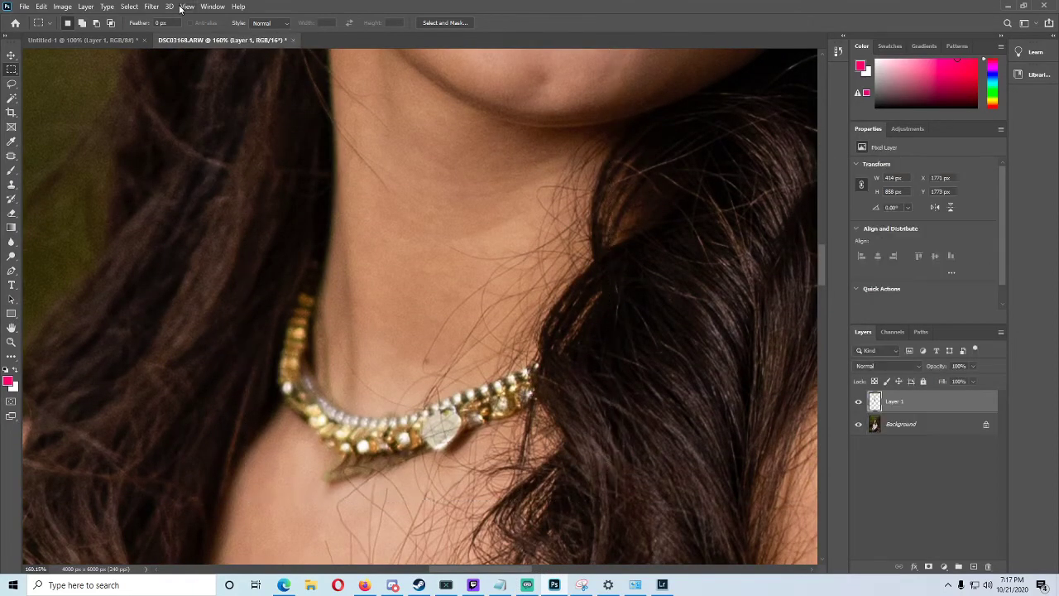
Defringe the necklace copy with Camera Raw lens corrections, using Green Amount 19 and a widened Green Hue range, and apply the filter
click(151, 7)
key(Escape)
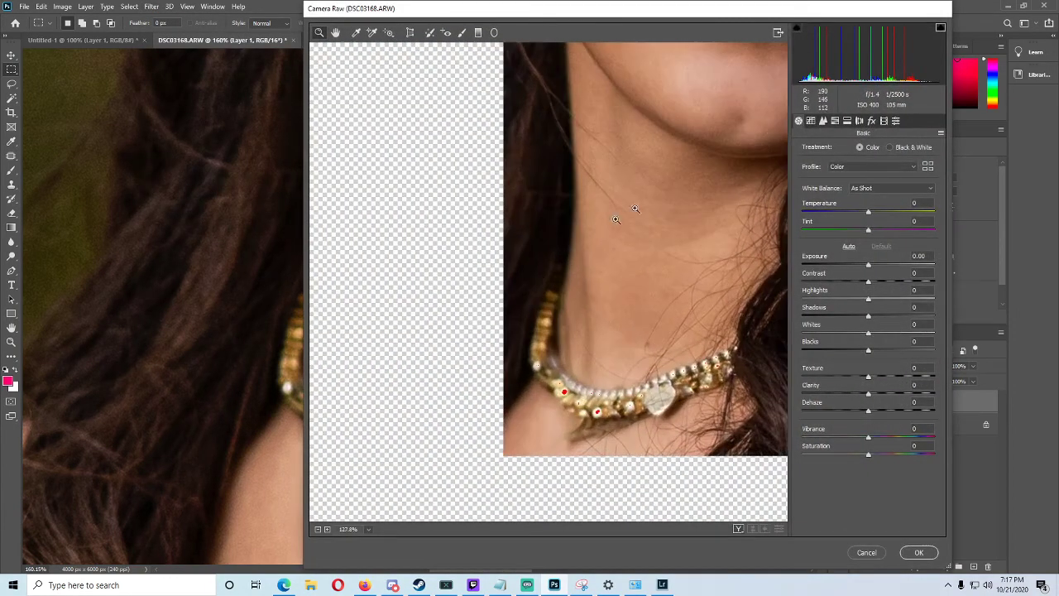
click(847, 120)
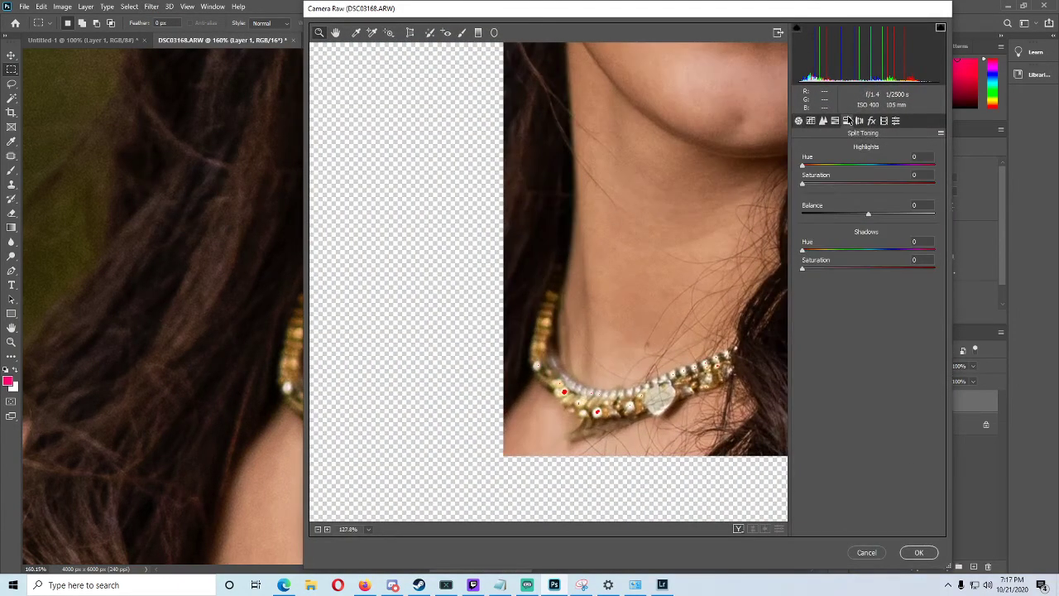
click(860, 121)
drag(827, 260, 850, 284)
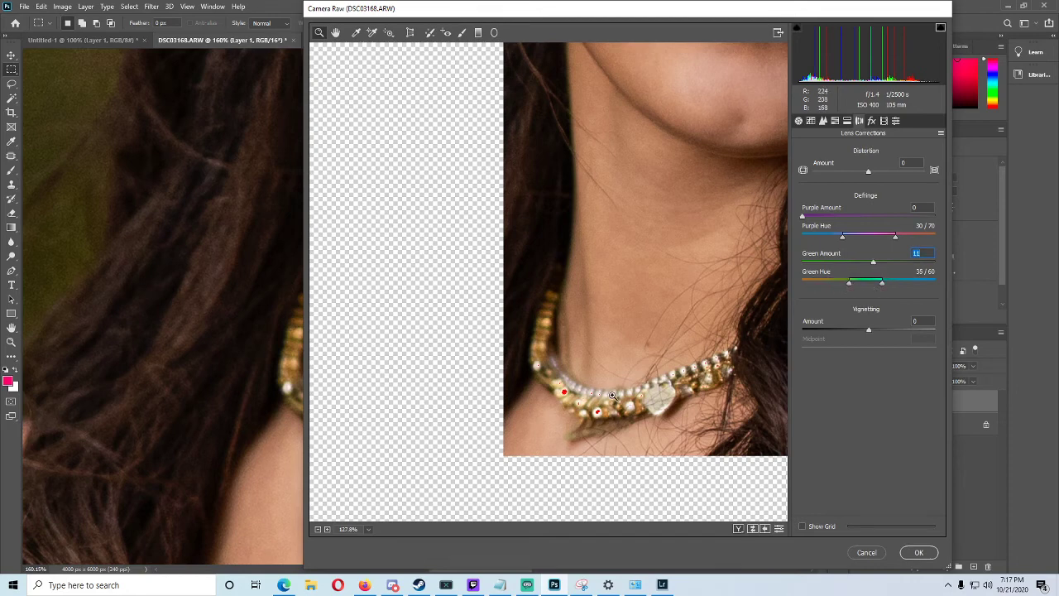
key(p)
key(ctrl+z)
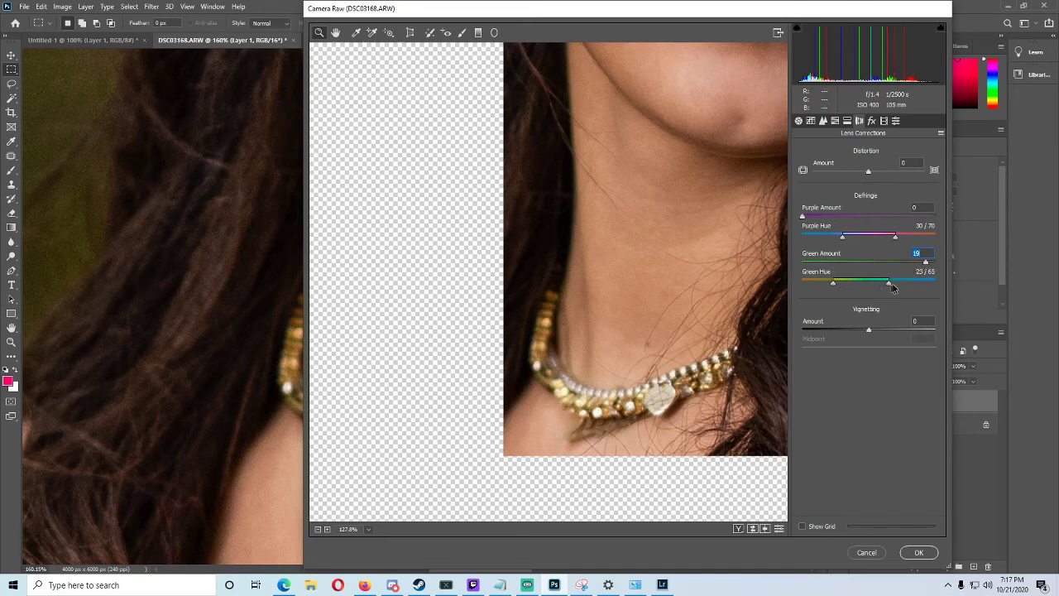
drag(893, 287, 926, 284)
drag(833, 285, 811, 284)
click(918, 552)
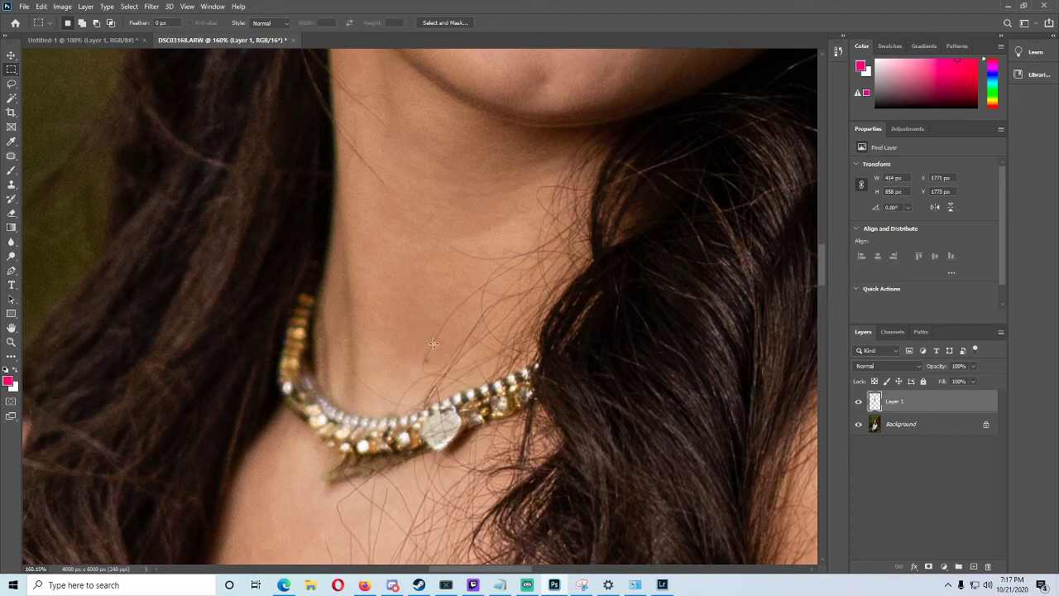
Merge the defringed necklace layer with the Background layer
scroll(57, 324, up, 4)
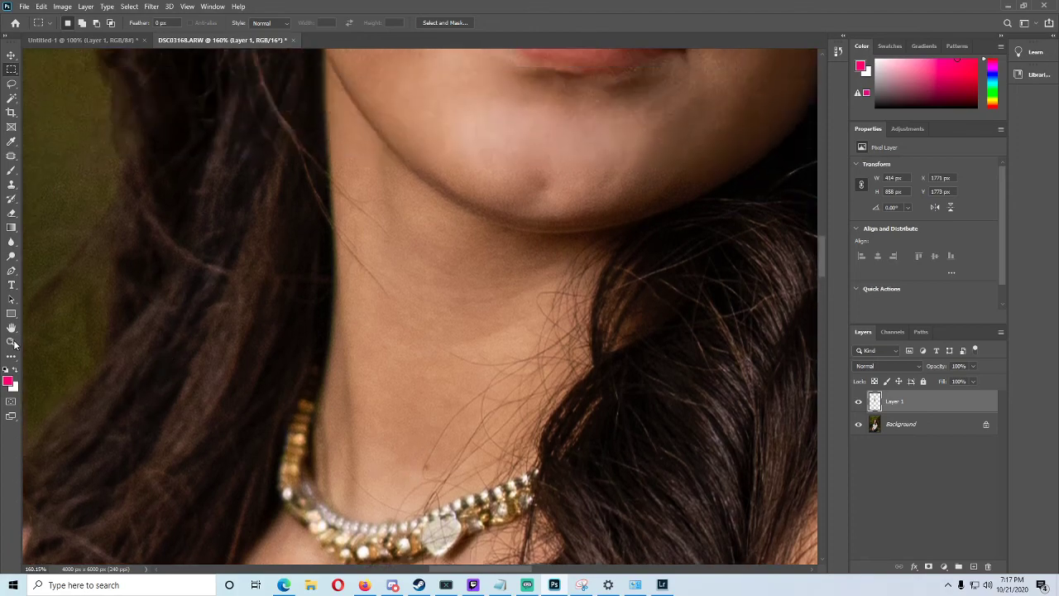
click(11, 342)
drag(490, 225, 427, 225)
scroll(446, 130, up, 3)
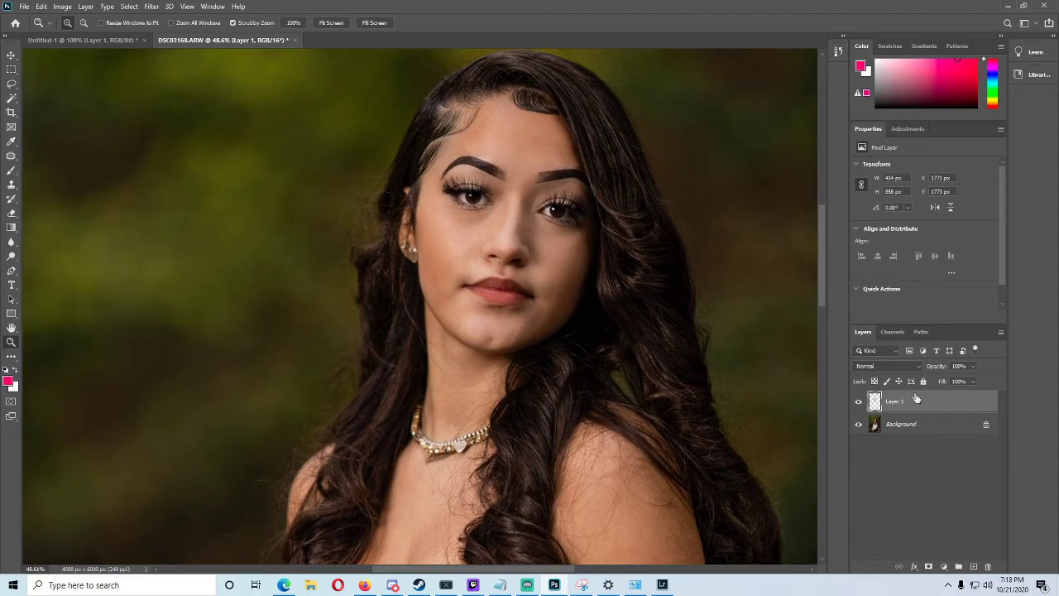
shift+click(922, 423)
right_click(922, 423)
click(958, 508)
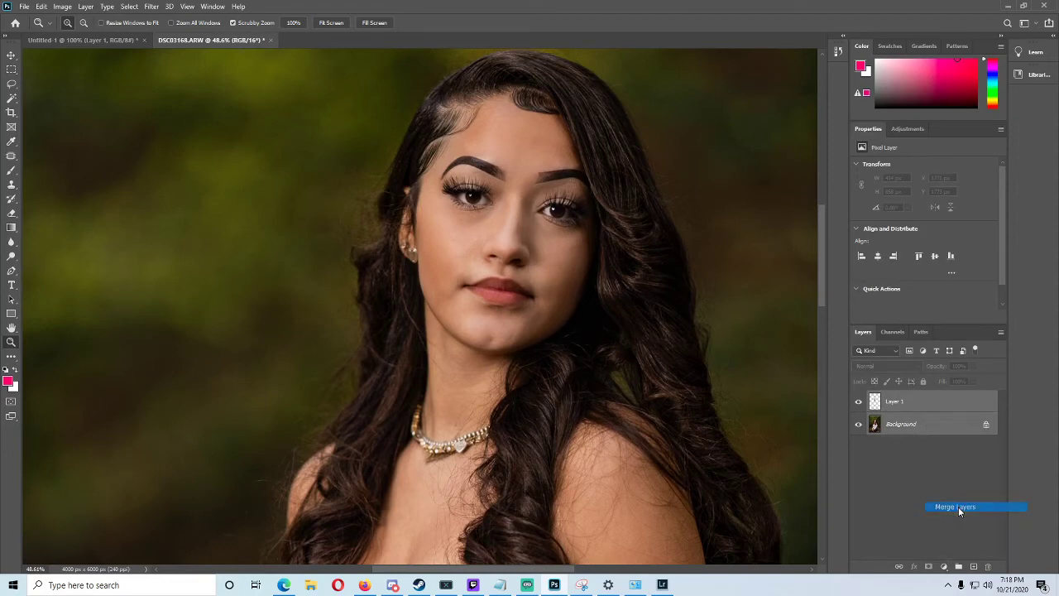
Paint over the log beside the trousers with a Camera Raw Adjustment Brush at Highlights -25 and Size 12
alt+click(487, 270)
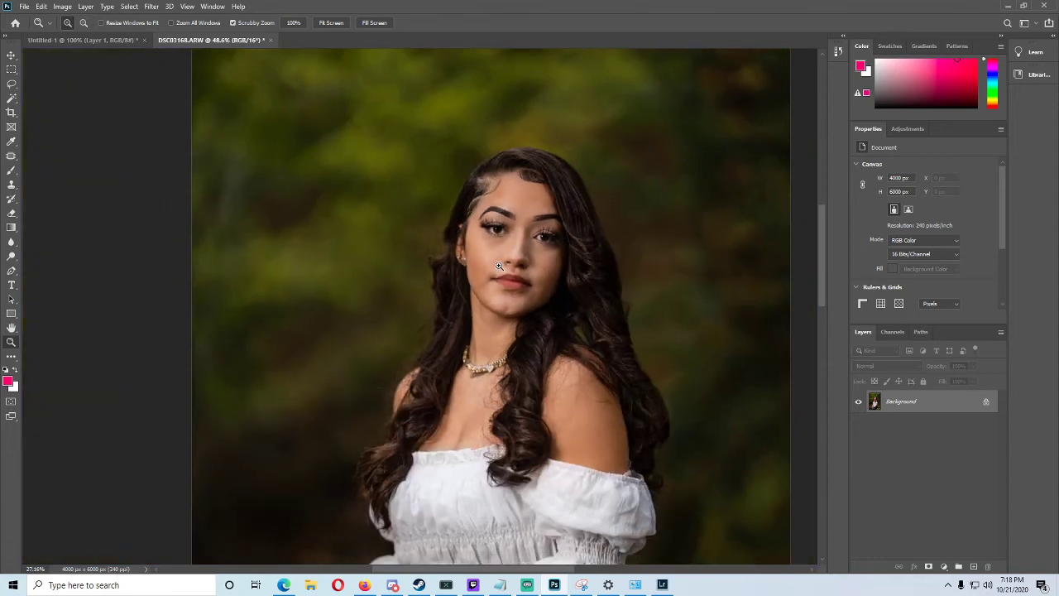
alt+click(542, 393)
right_click(523, 394)
click(545, 399)
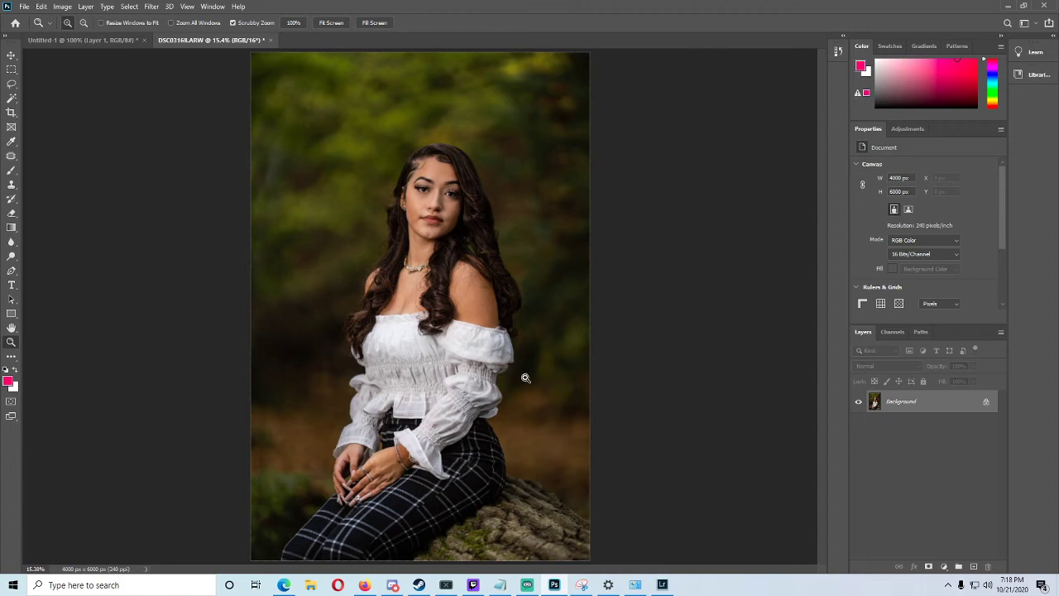
click(108, 6)
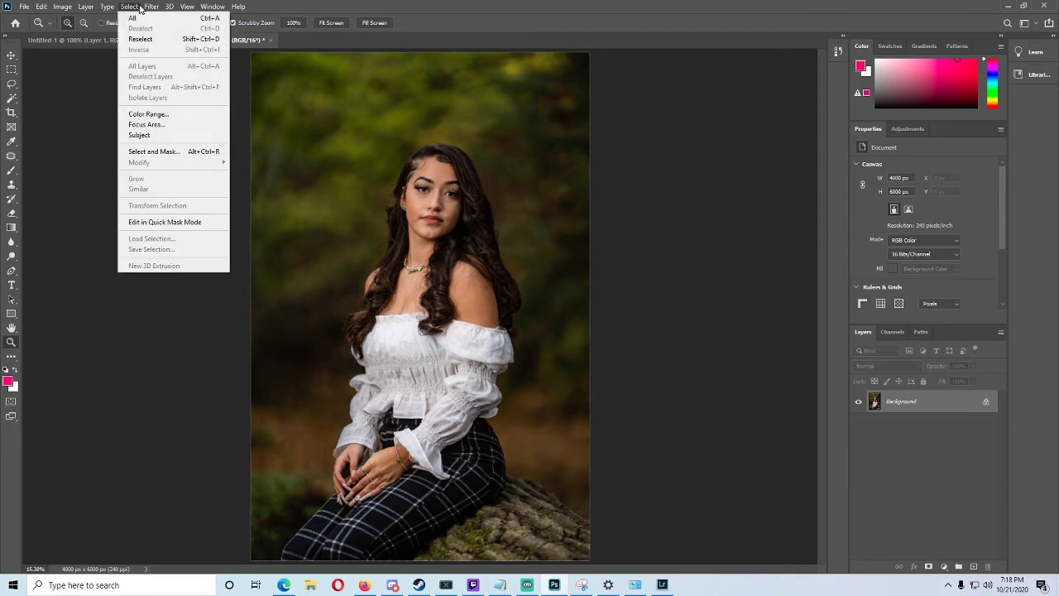
click(180, 74)
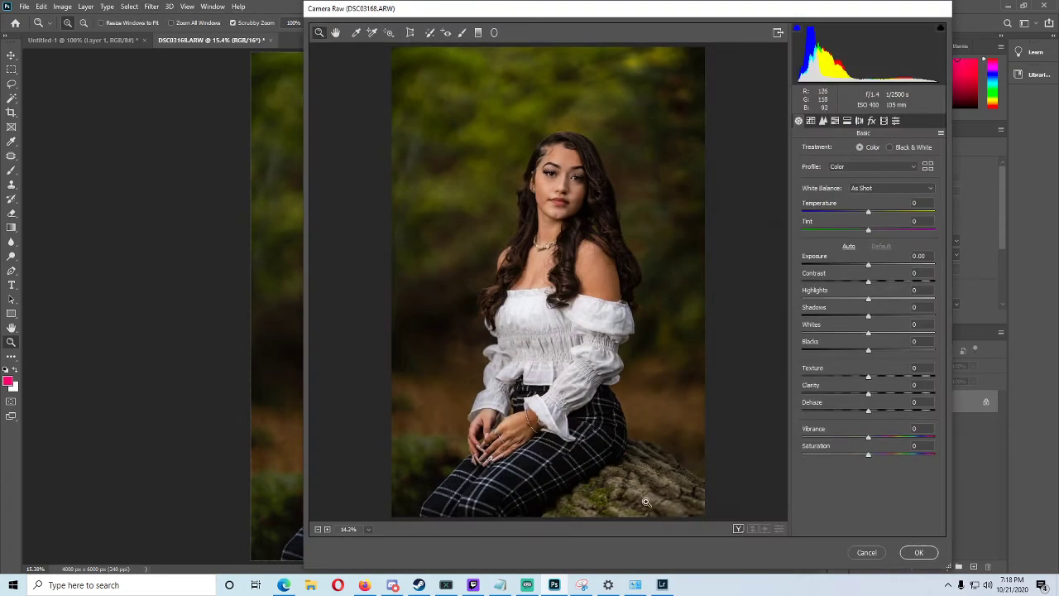
scroll(662, 495, up, 5)
click(461, 33)
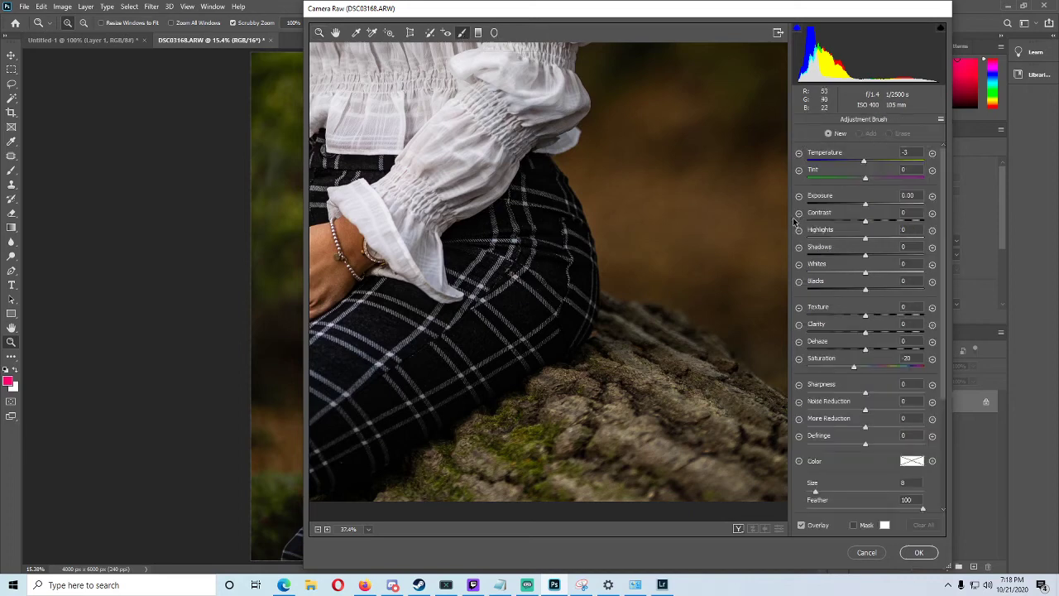
scroll(630, 323, up, 4)
mouse_move(617, 305)
mouse_down()
mouse_move(760, 415)
mouse_move(710, 384)
mouse_move(697, 419)
mouse_move(607, 456)
mouse_up()
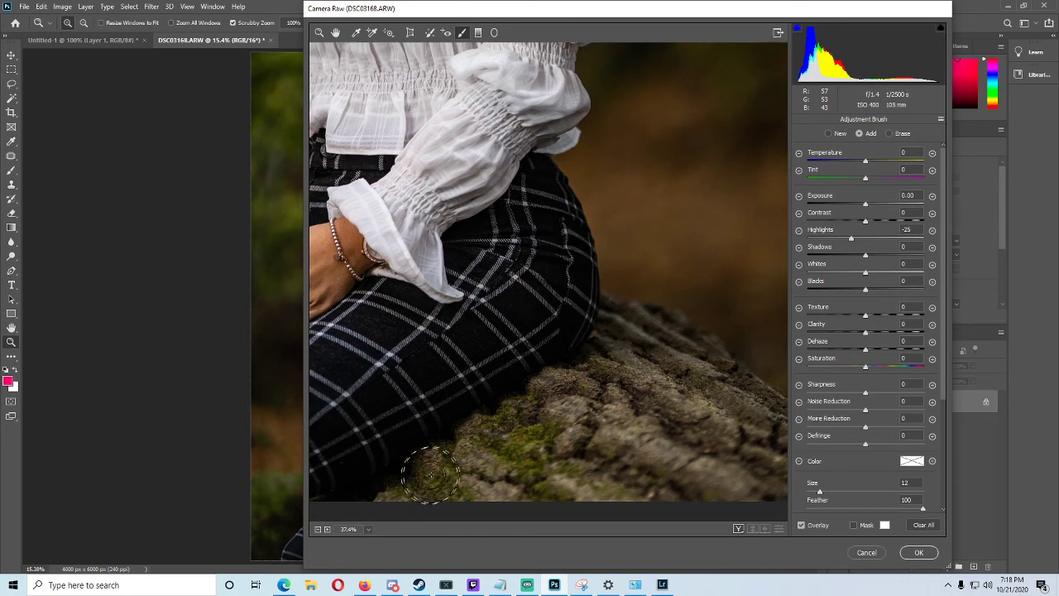
Set the log brush to Highlights -61, Contrast +11, Clarity +10 and Dehaze +6, lower its Exposure, raise its Texture, and apply the filter
drag(853, 234, 830, 240)
click(862, 205)
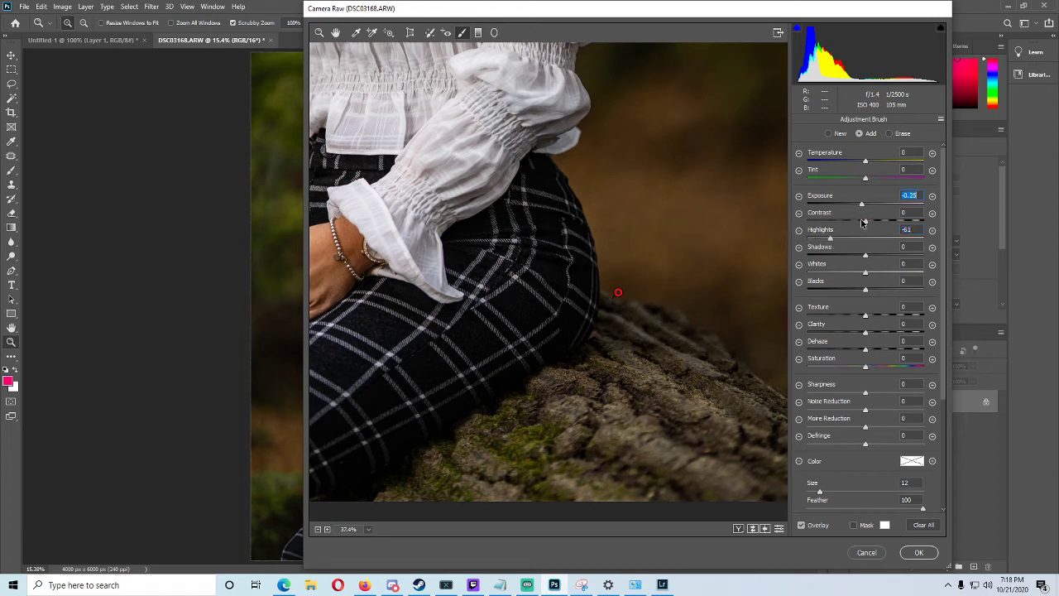
click(872, 220)
click(871, 332)
click(869, 348)
click(872, 314)
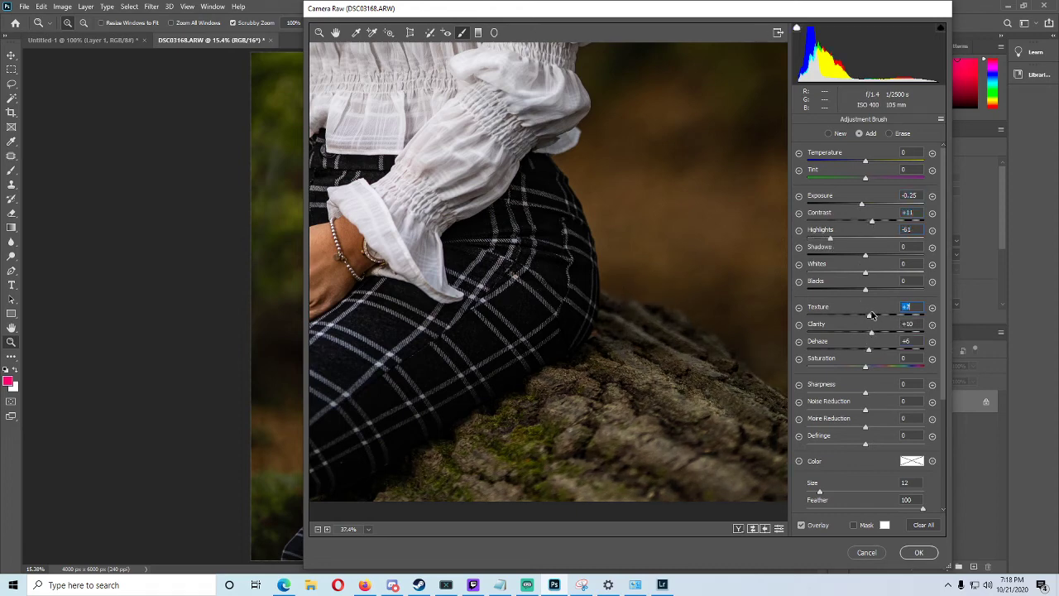
click(874, 316)
click(860, 202)
click(919, 552)
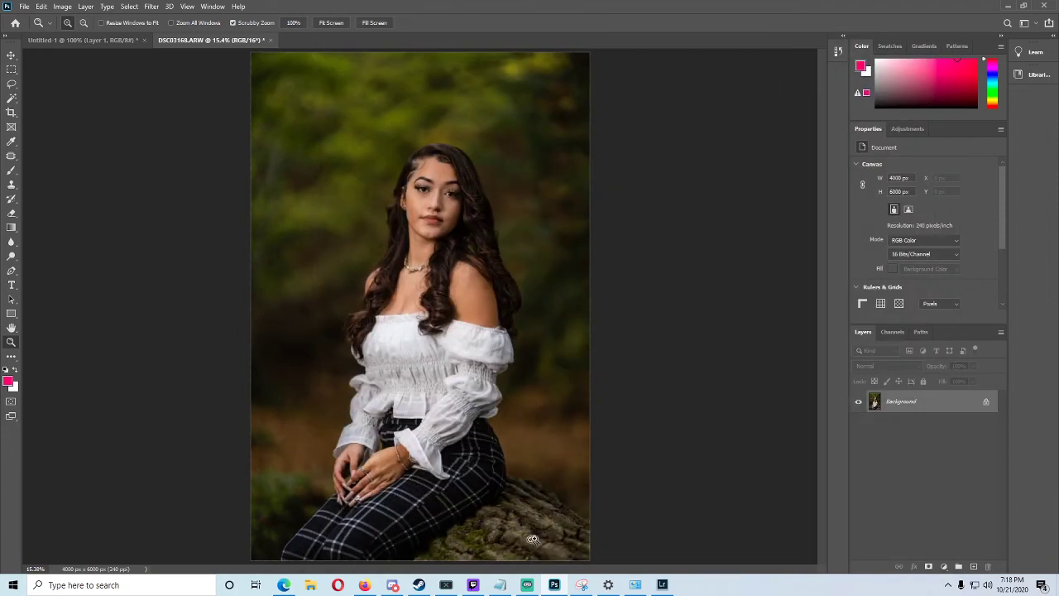
Darken the low foliage behind the hands and legs with a Camera Raw Adjustment Brush at Highlights -57 and reduced Exposure, and apply the filter
mouse_move(549, 516)
mouse_down()
mouse_move(573, 511)
mouse_move(535, 506)
mouse_up()
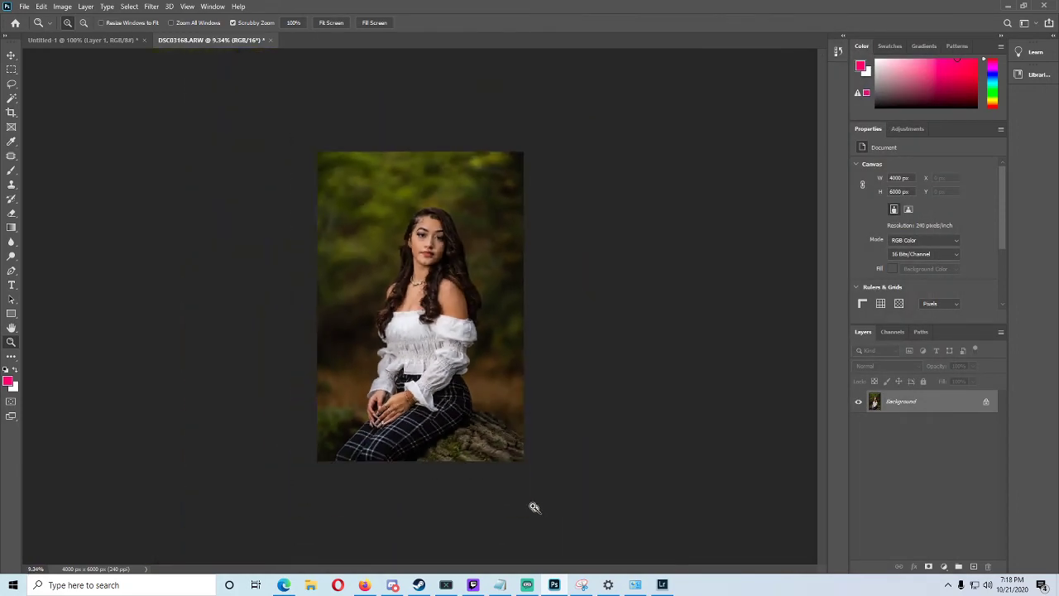
key(ctrl+0)
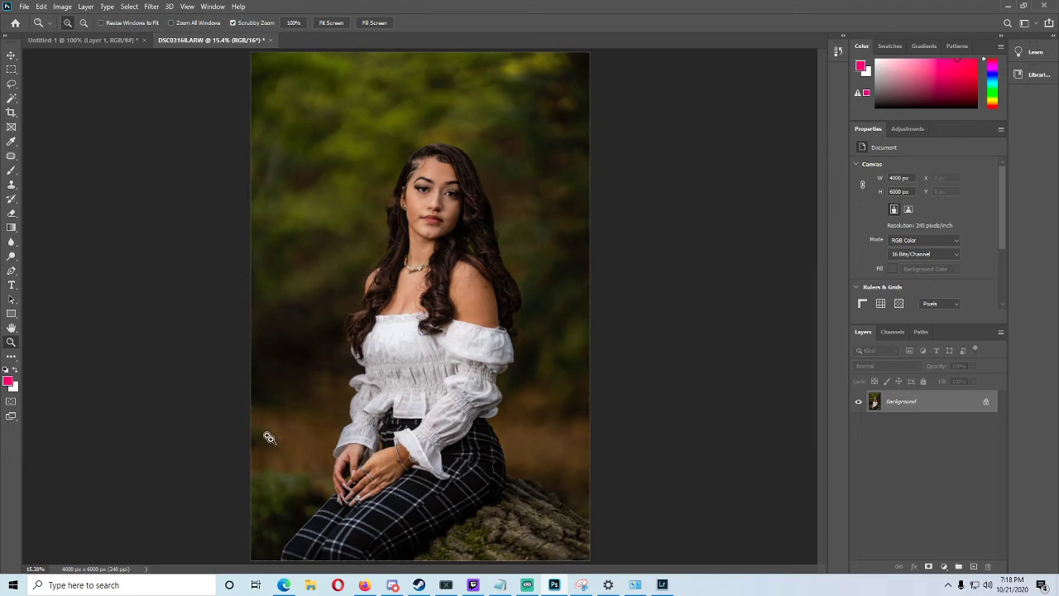
click(161, 6)
click(177, 70)
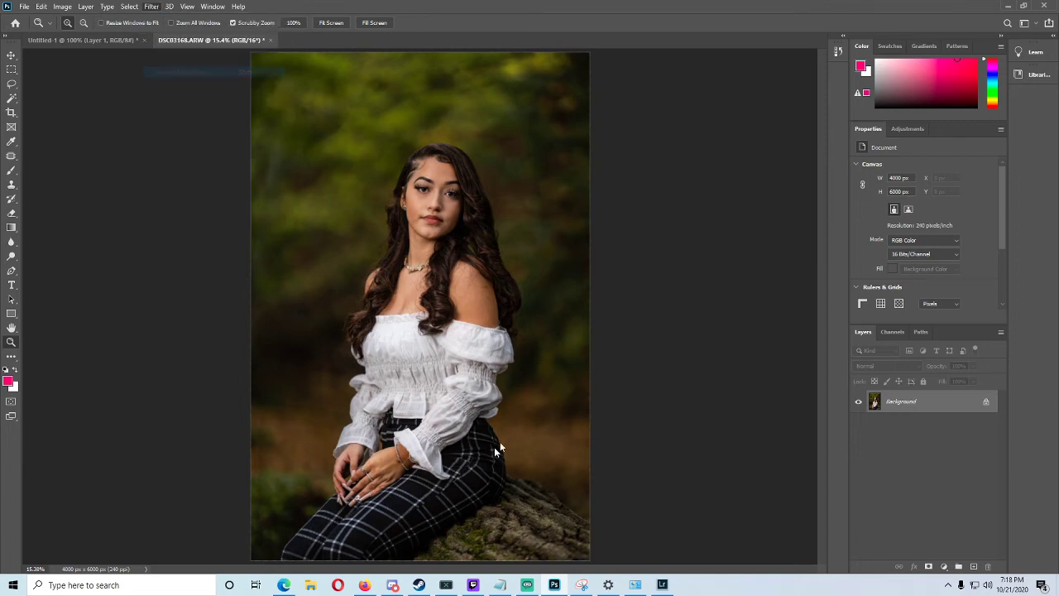
click(423, 486)
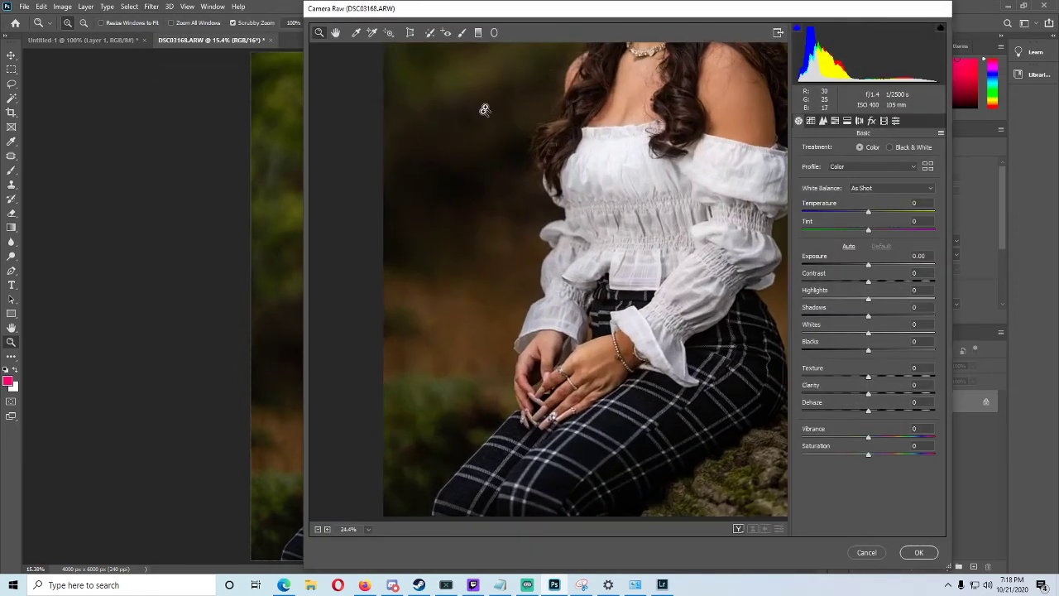
click(462, 33)
click(799, 231)
mouse_move(440, 430)
mouse_down()
mouse_move(413, 449)
mouse_move(497, 392)
mouse_move(400, 446)
mouse_move(478, 397)
mouse_move(395, 326)
mouse_up()
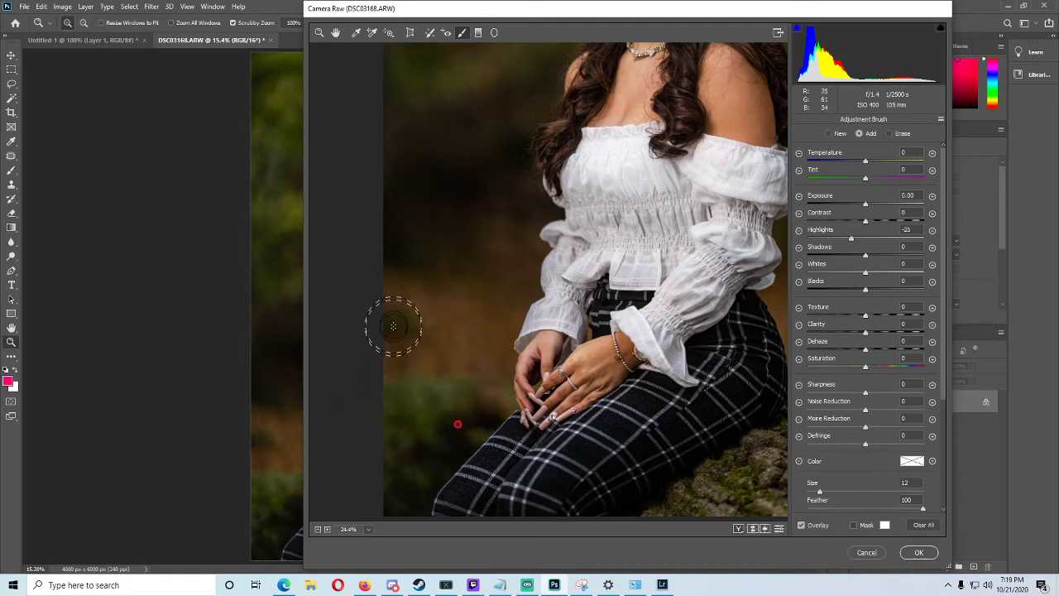
drag(849, 238, 831, 238)
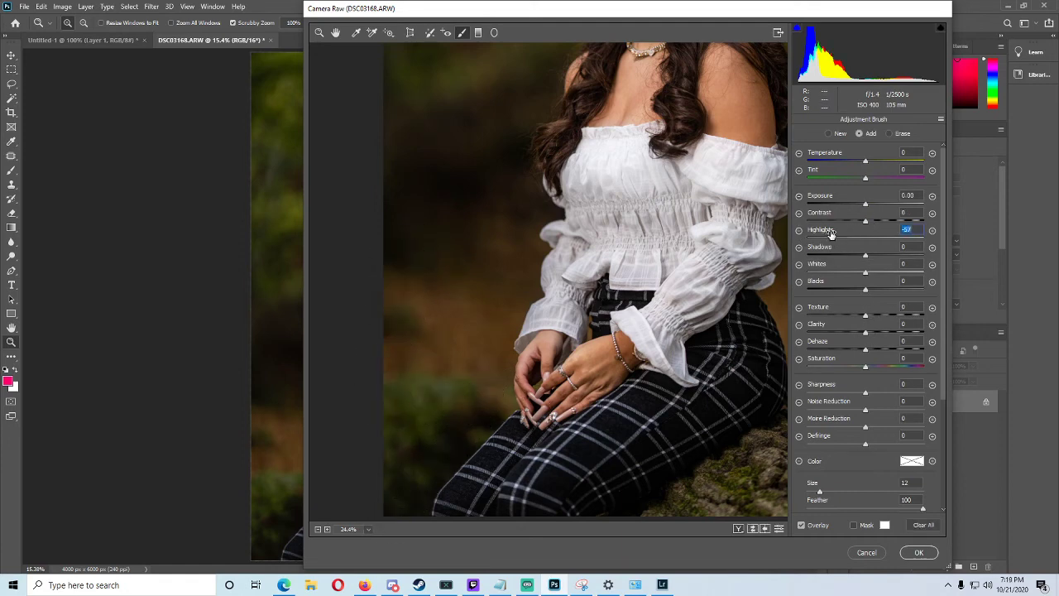
click(863, 204)
click(918, 552)
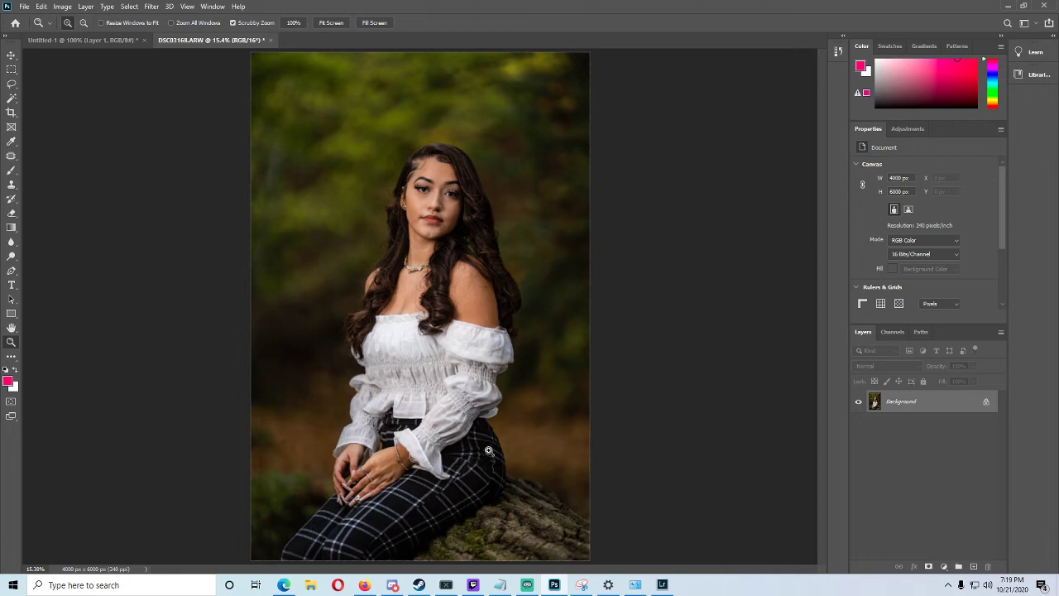
Adjust the face in Liquify to Eye Height 22 and 21, Smile 37, Upper Lip -20 and Lower Lip 11
drag(436, 183, 477, 160)
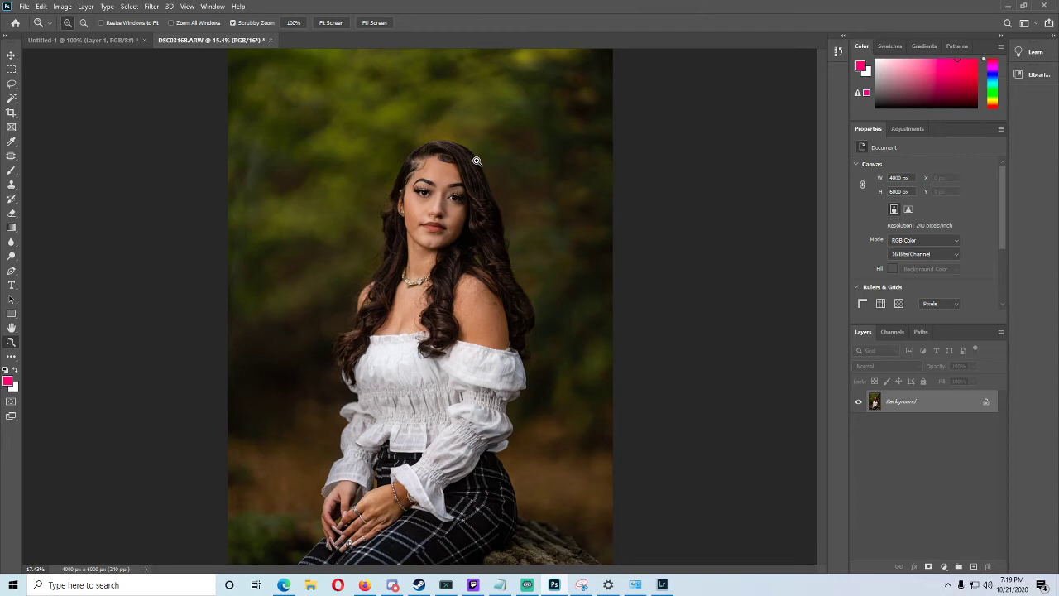
click(152, 6)
click(189, 93)
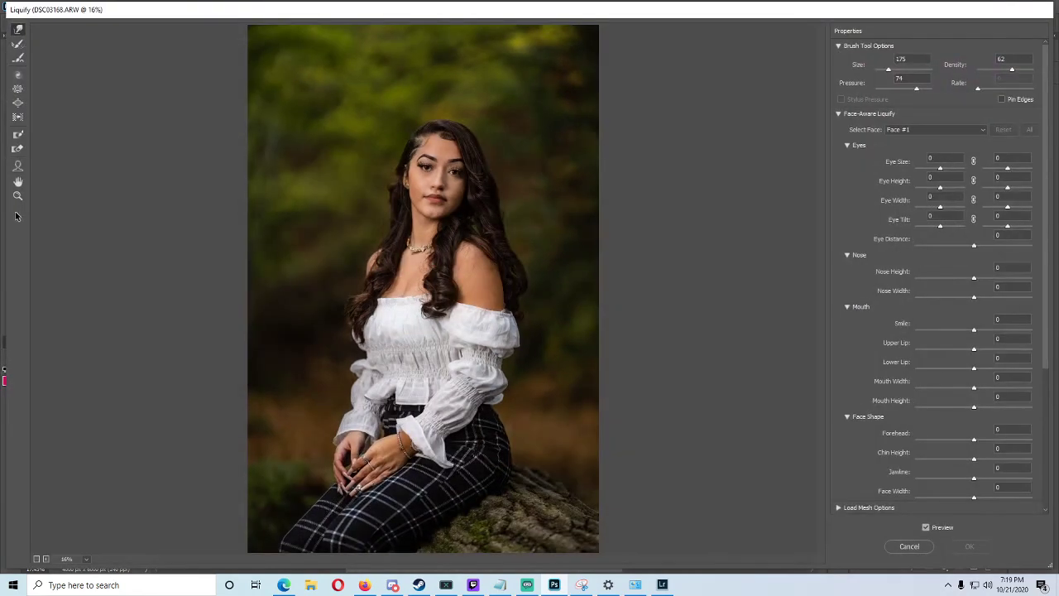
click(17, 196)
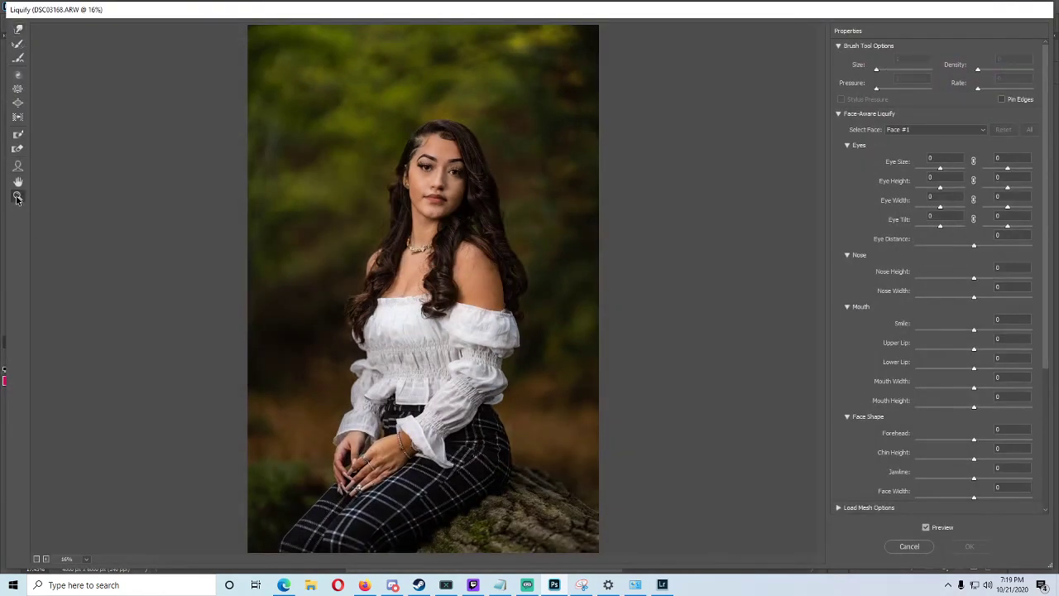
click(435, 169)
scroll(445, 293, down, 2)
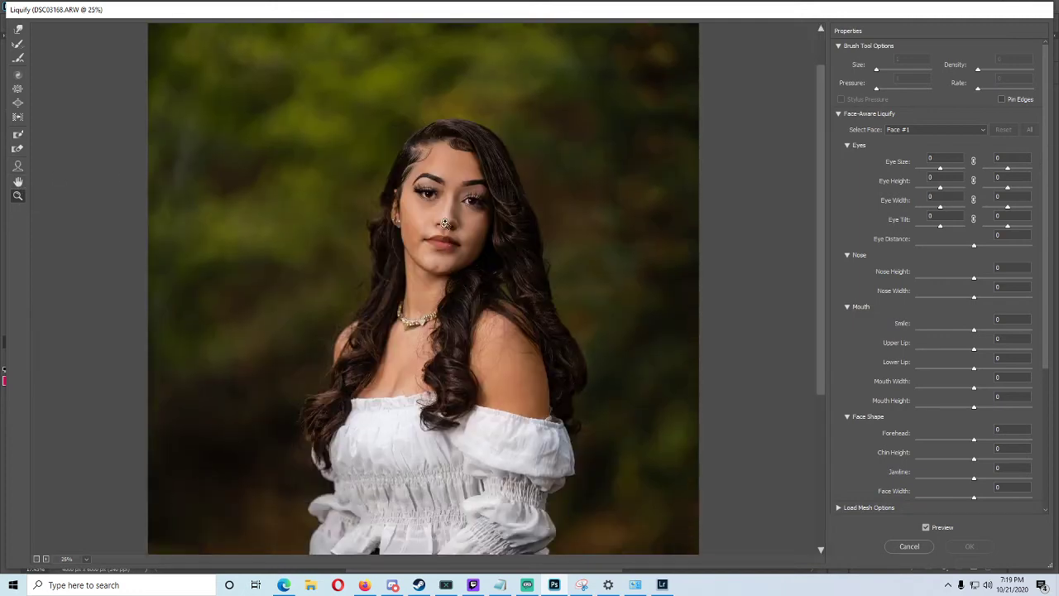
click(16, 165)
drag(468, 246, 462, 241)
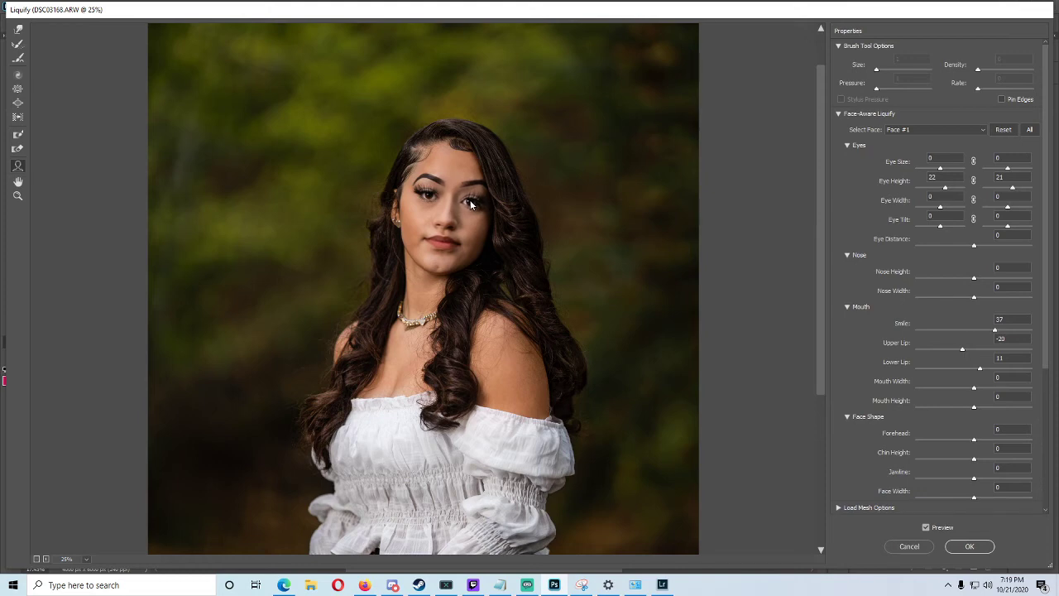
Slim the face to Forehead -19, Jawline -24 and Face Width -23, and set the two Eye Heights to 9 and -16
mouse_move(484, 237)
drag(485, 236, 466, 262)
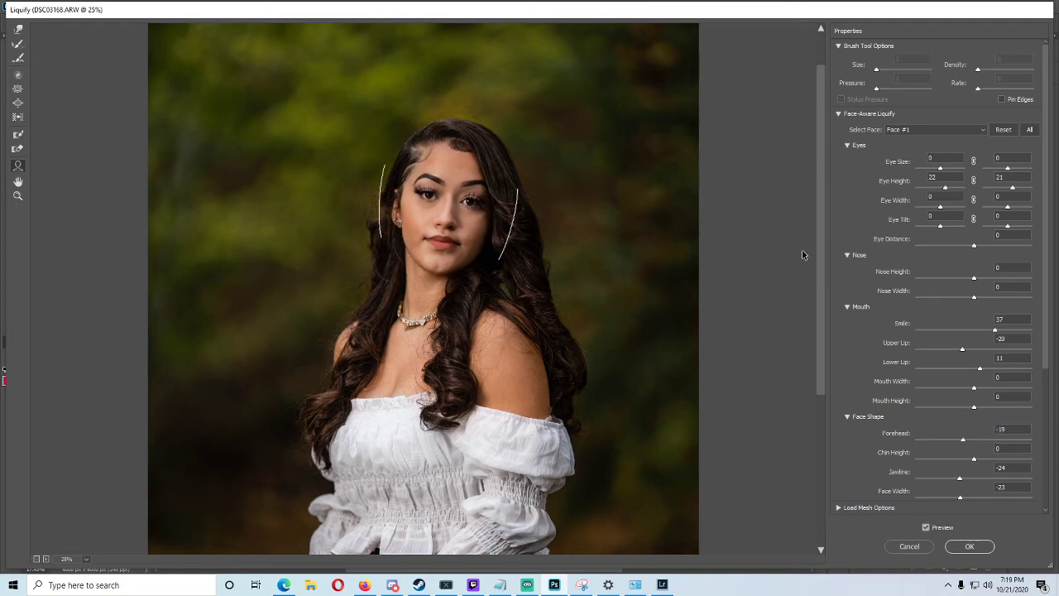
scroll(802, 250, up, 2)
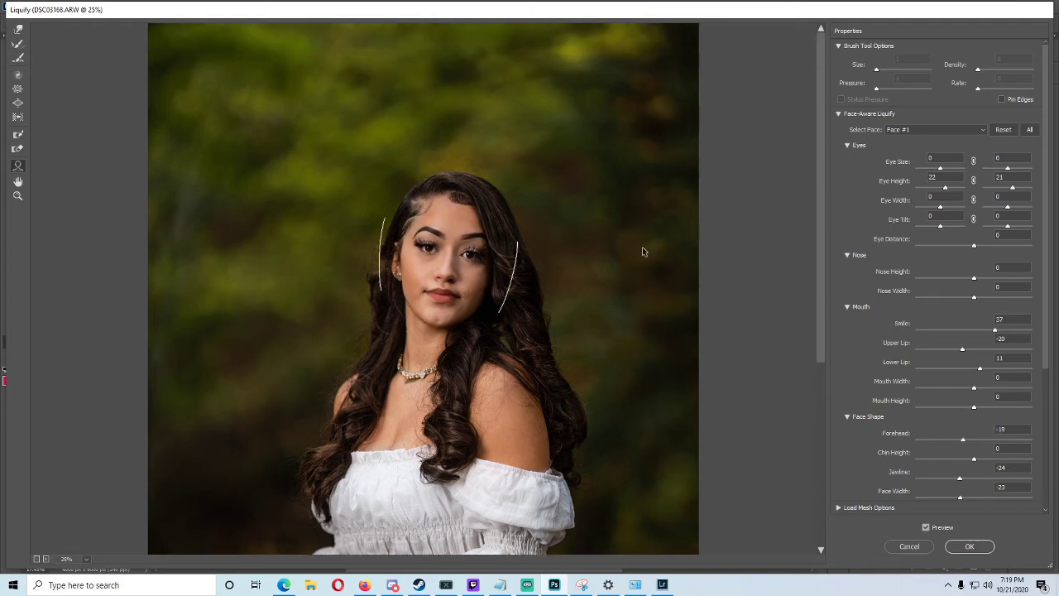
mouse_move(430, 244)
drag(473, 248, 473, 253)
Slim the outer edge of the bare upper arm with the Forward Warp tool at brush size 600
scroll(628, 323, down, 7)
scroll(628, 322, up, 2)
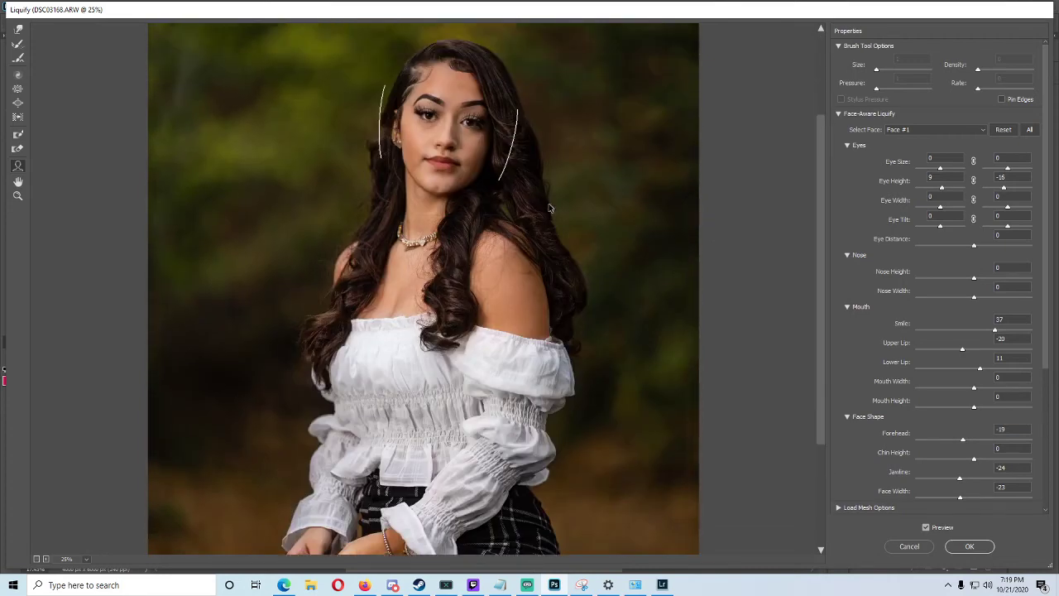
click(18, 29)
key(bracketright)
key(bracketright)
key(bracketright)
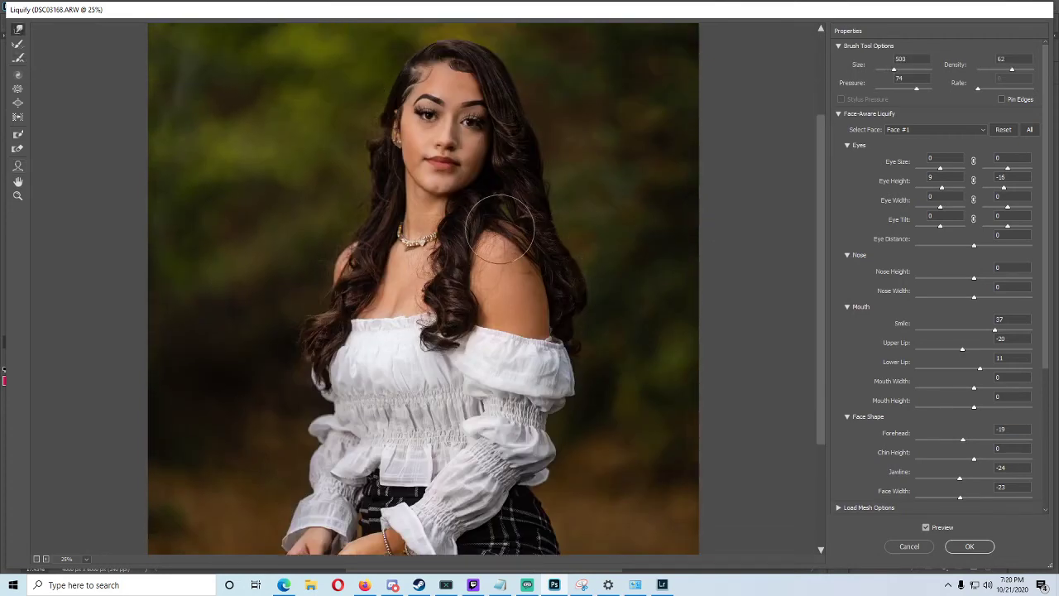
key(bracketright)
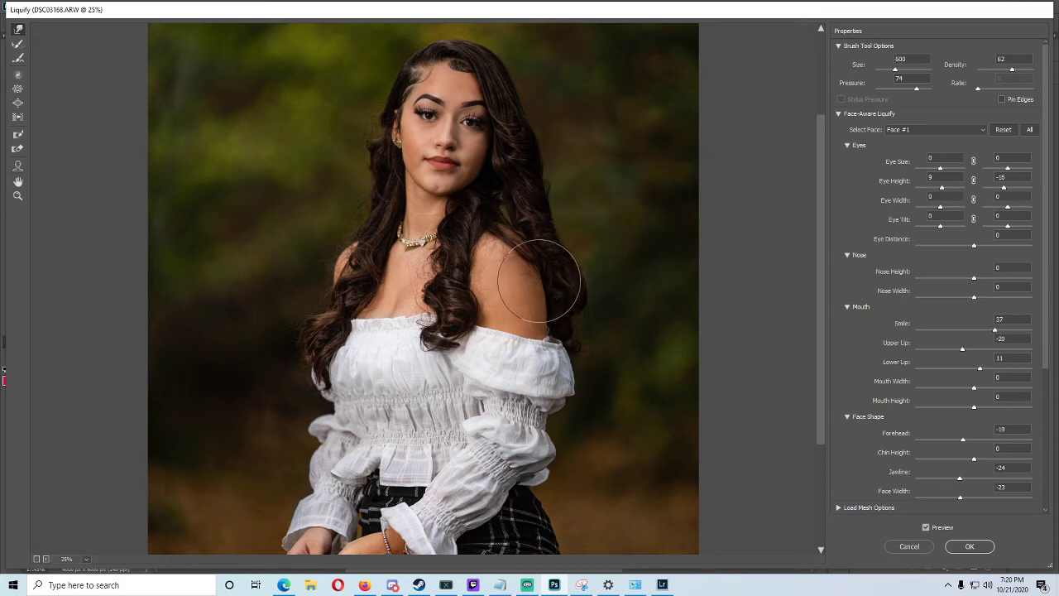
Reshape the long hair and the shoulder contours with the Forward Warp tool at brush sizes 500 and 300
key(bracketleft)
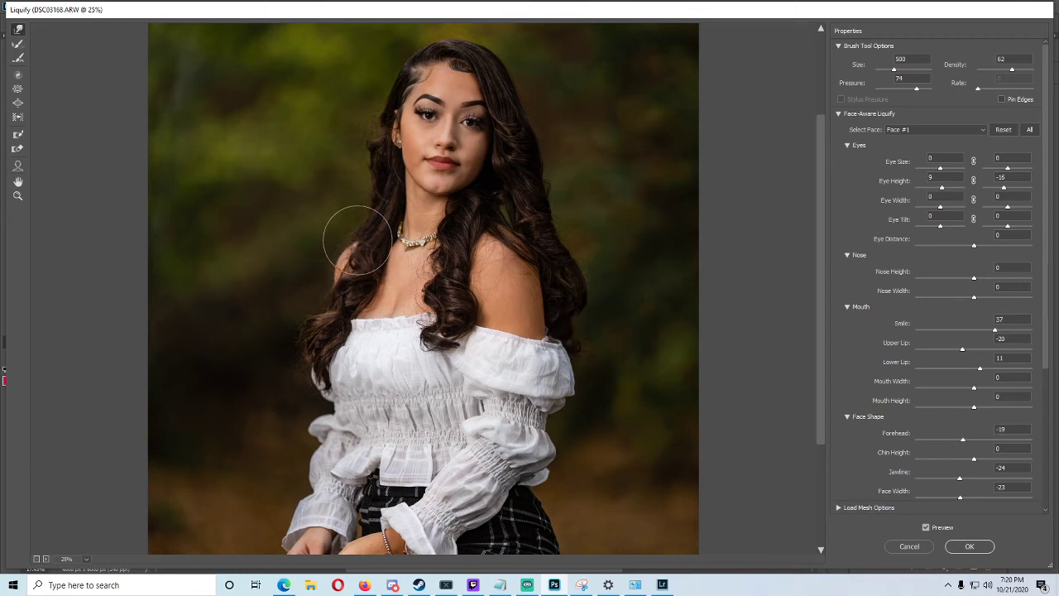
scroll(388, 198, up, 3)
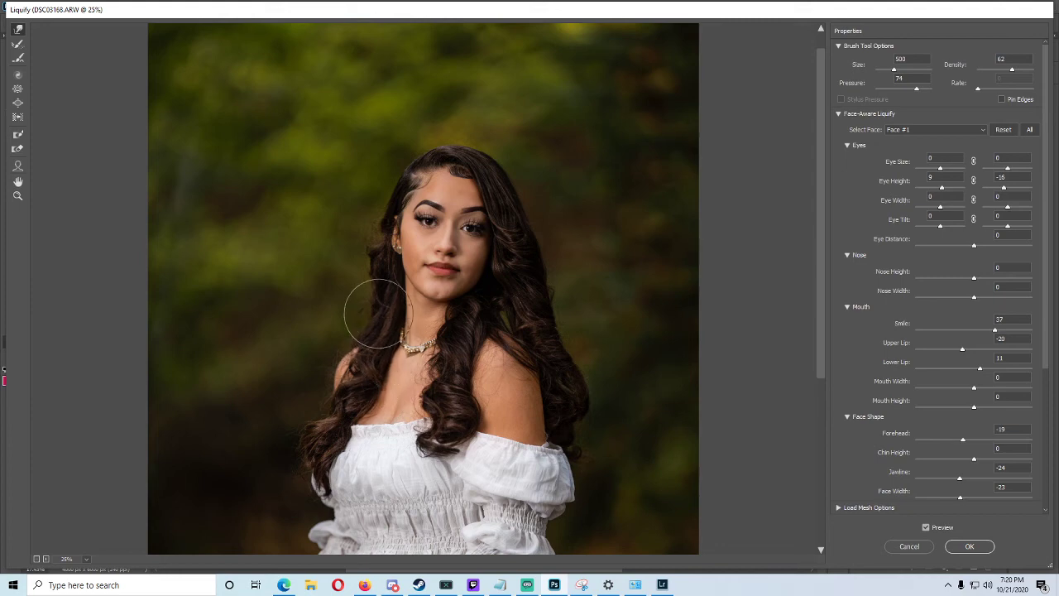
key(bracketleft)
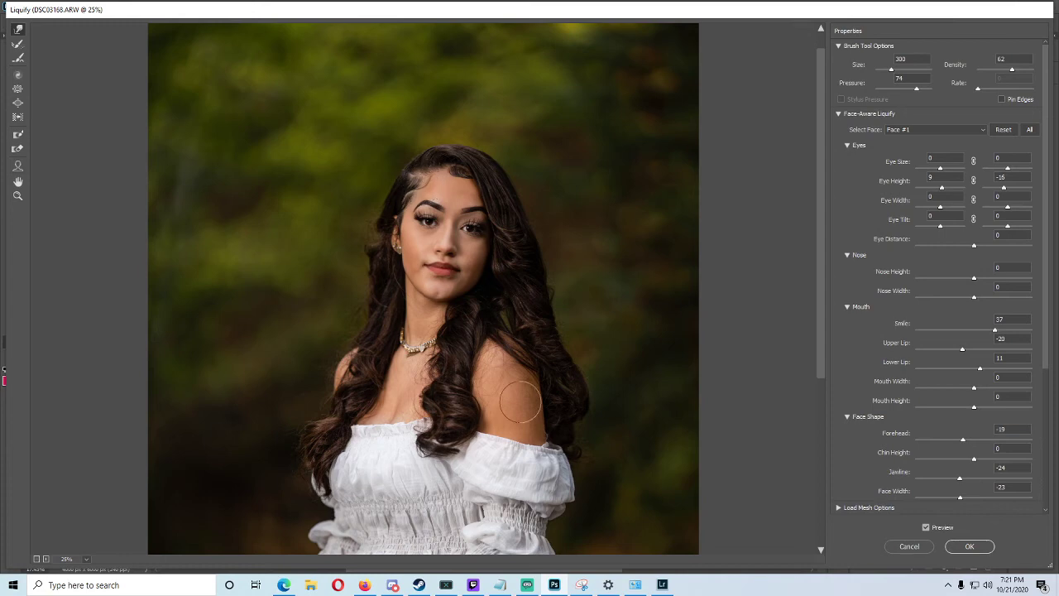
scroll(521, 402, up, 1)
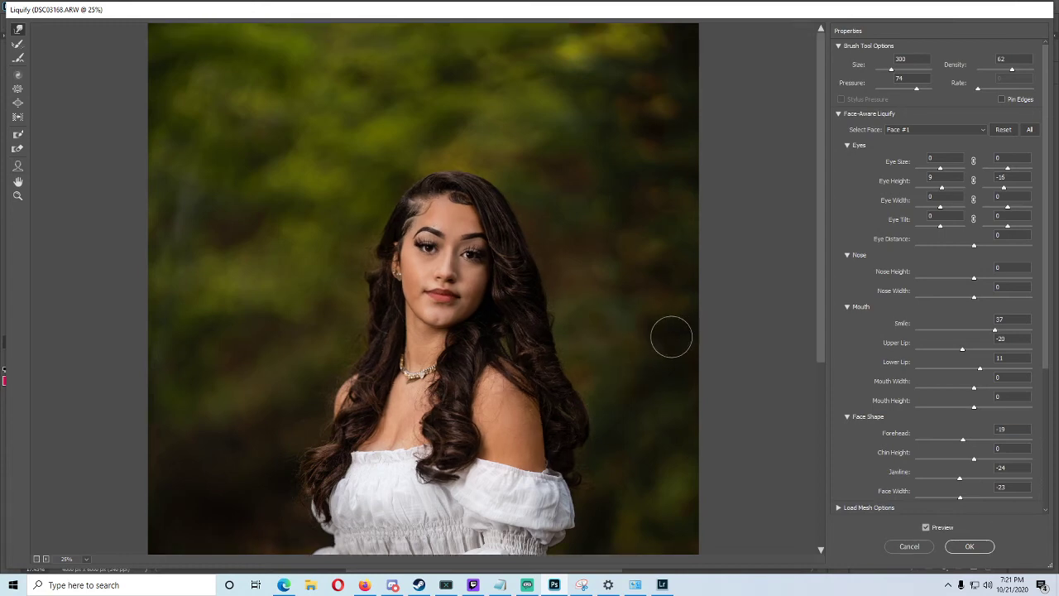
Push the outer edge of the puffed blouse sleeve below the bare shoulder slightly outward, using a warp brush up to size 700
scroll(671, 334, down, 6)
key(bracketright)
key(bracketright)
key(bracketright)
key(bracketright)
key(bracketright)
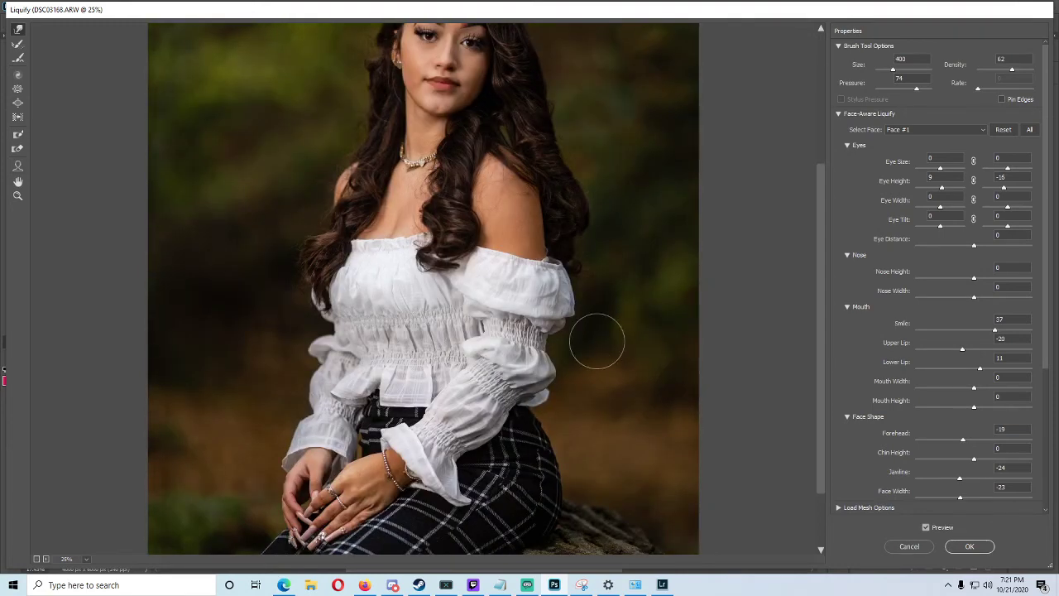
key(bracketleft)
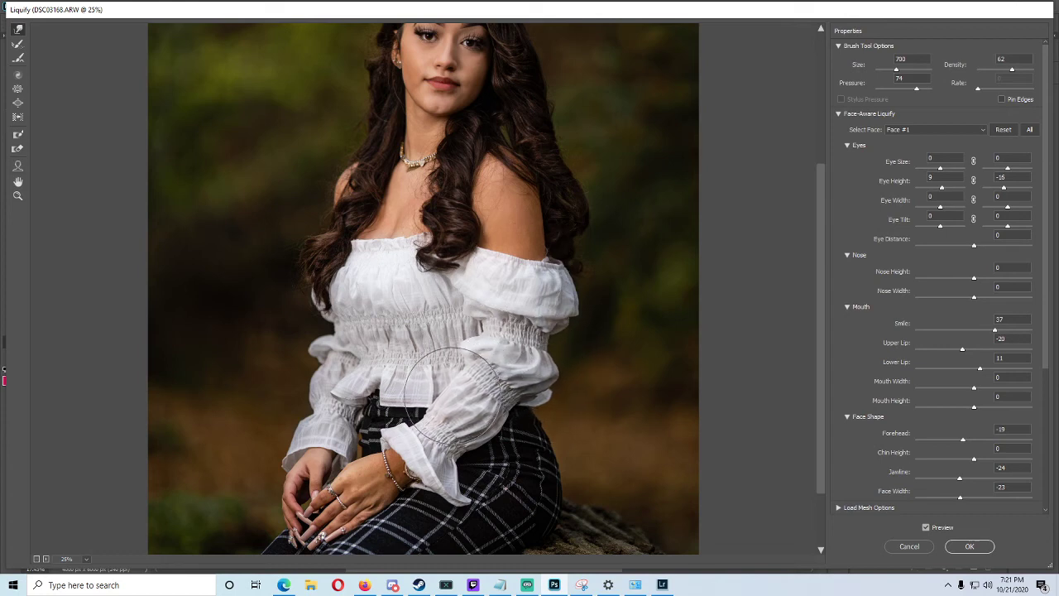
Refine the far sleeve's cuff and the blouse edge below the hair with warp brush sizes 400 and 250
key(bracketleft)
key(bracketleft)
key(bracketleft)
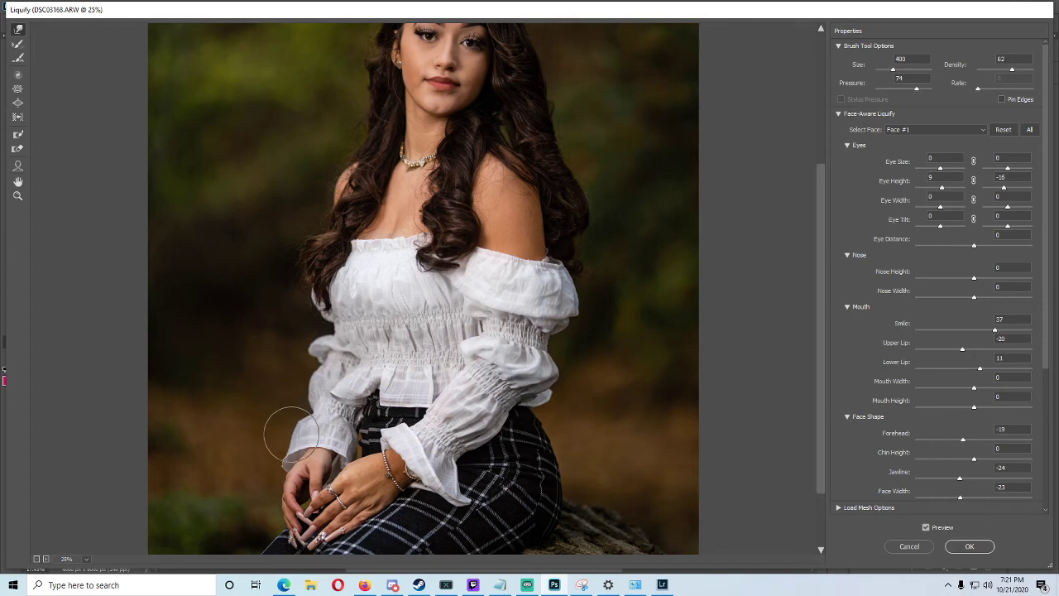
key(bracketleft)
key(bracketleft)
key(bracketleft)
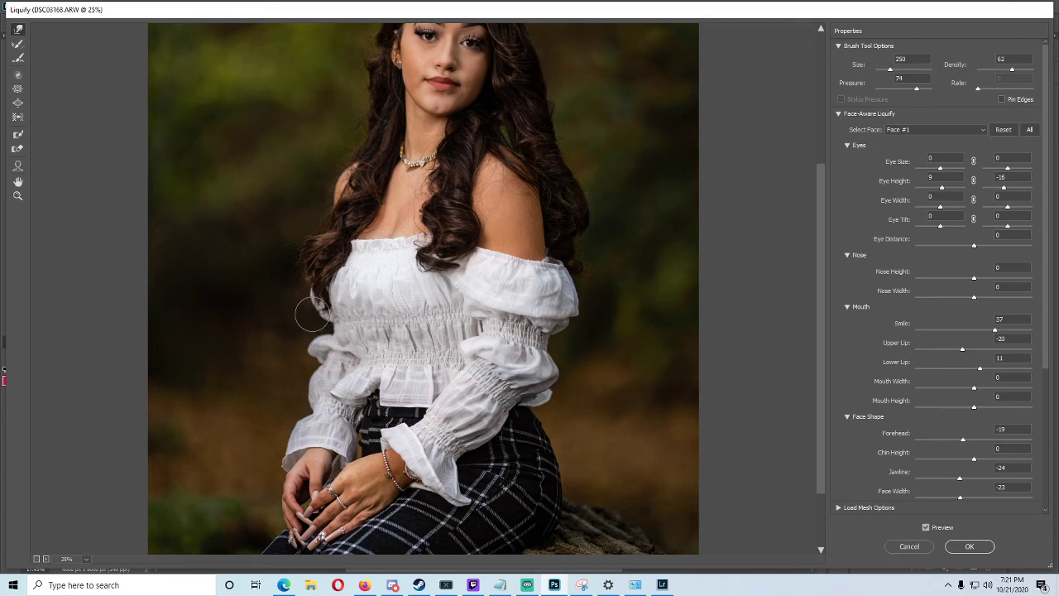
Touch up the contours around the neckline, chin and side hair with warp brush sizes 500 and 400
key(bracketright)
key(bracketright)
key(bracketright)
key(bracketright)
key(bracketright)
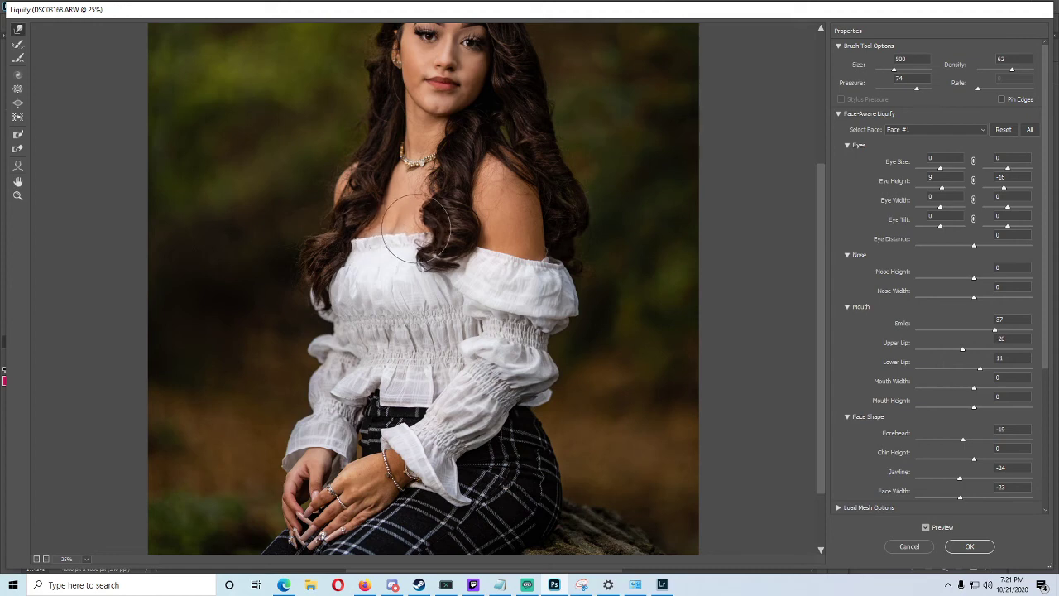
key(bracketleft)
key(bracketleft)
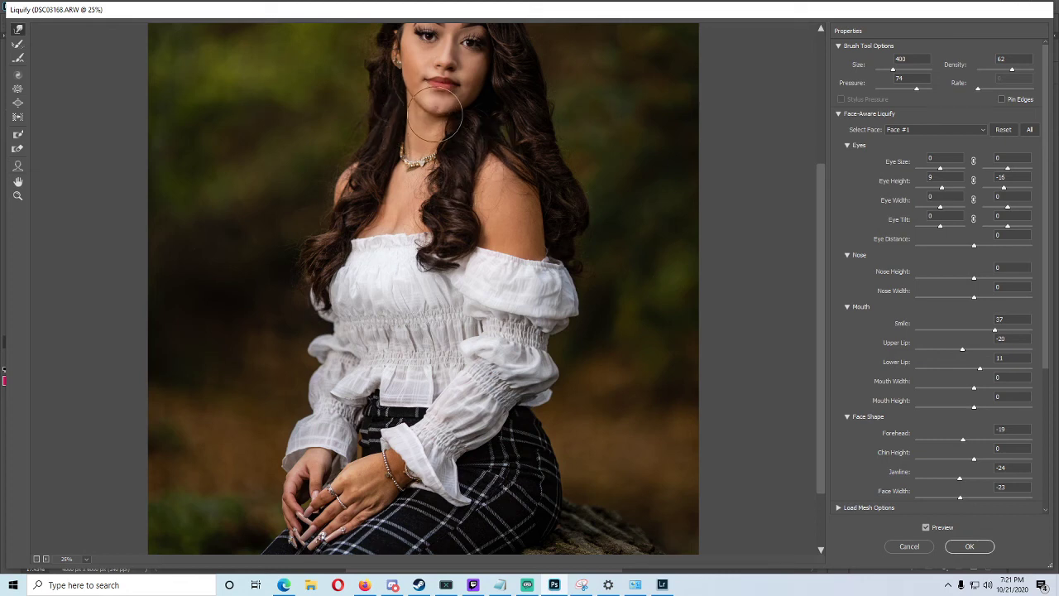
scroll(438, 124, up, 4)
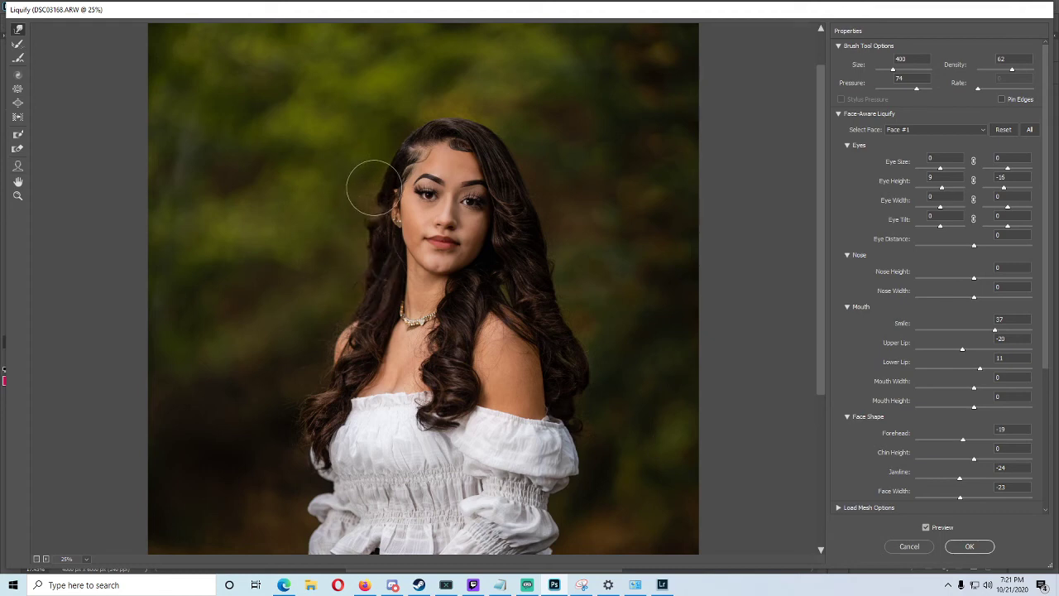
scroll(447, 291, down, 2)
scroll(447, 291, down, 4)
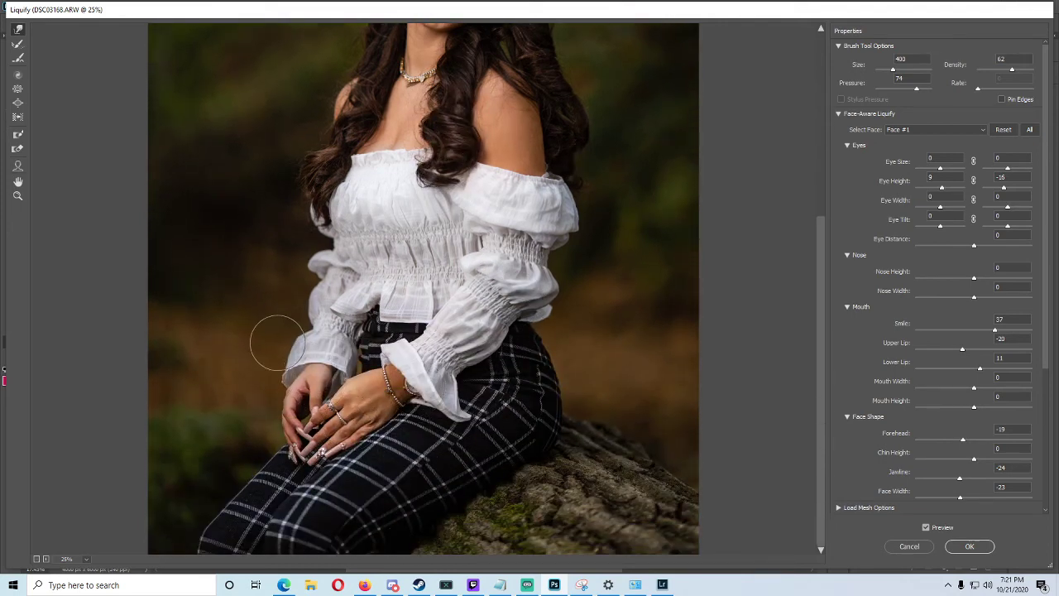
Refine the trouser waistband between the sleeves with warp brush sizes 200, 400 and 300
key(bracketleft)
key(bracketleft)
key(bracketleft)
key(bracketleft)
key(bracketleft)
key(bracketleft)
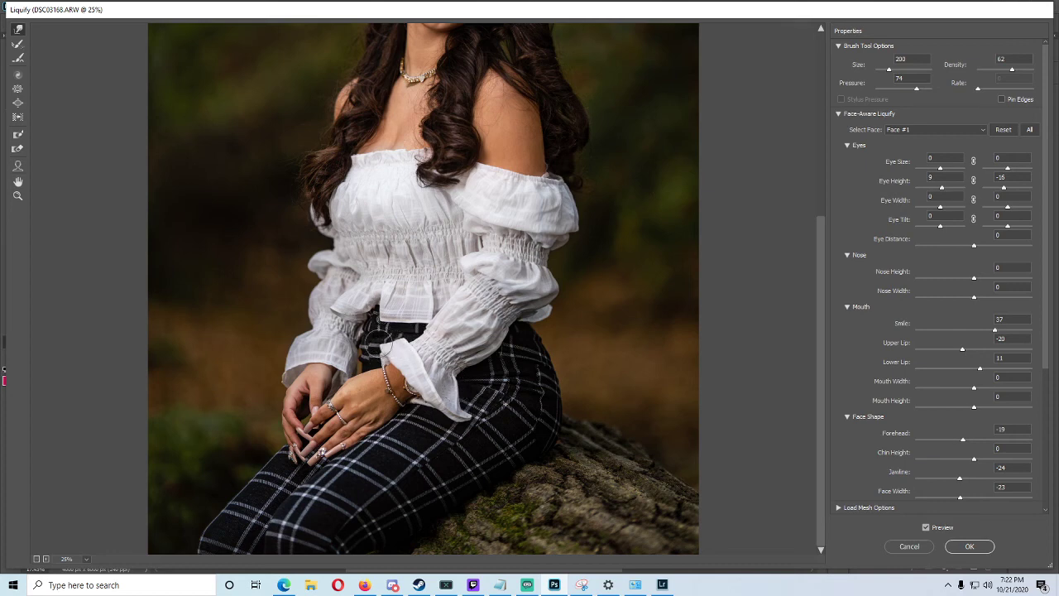
key(])
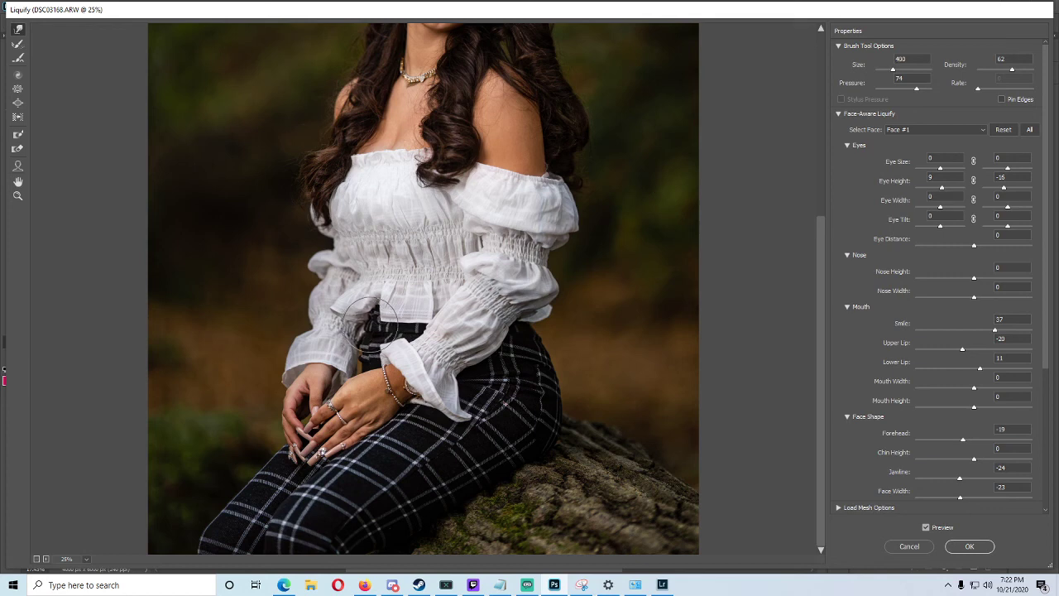
key(bracketleft)
key(bracketleft)
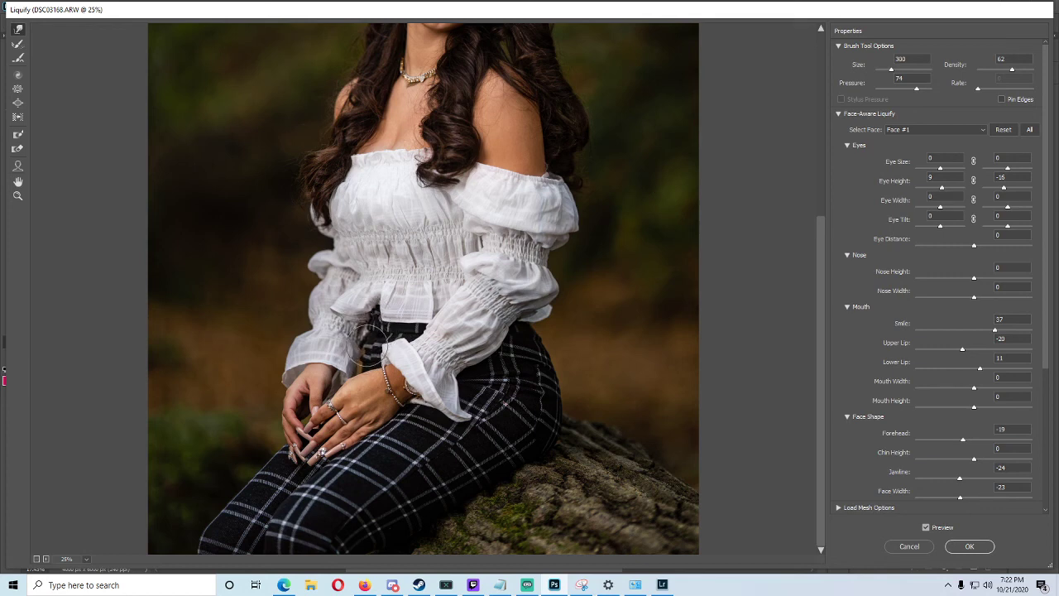
Pull in the waist below the blouse hem with the warp brush at size 600 and apply the Liquify changes
key(bracketright)
key(bracketright)
key(bracketright)
key(bracketright)
key(bracketright)
key(bracketright)
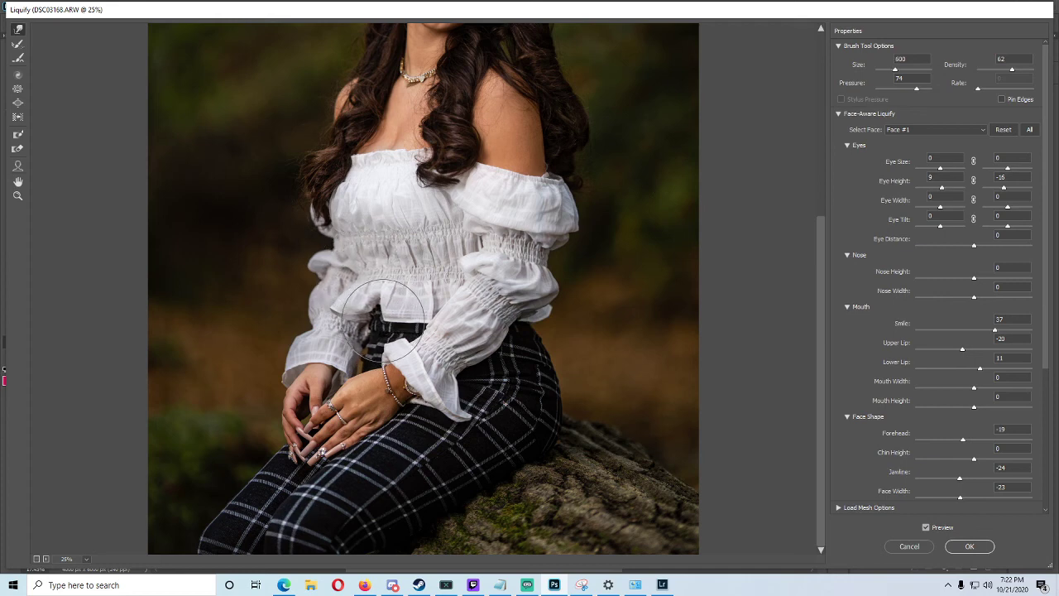
key(ctrl+0)
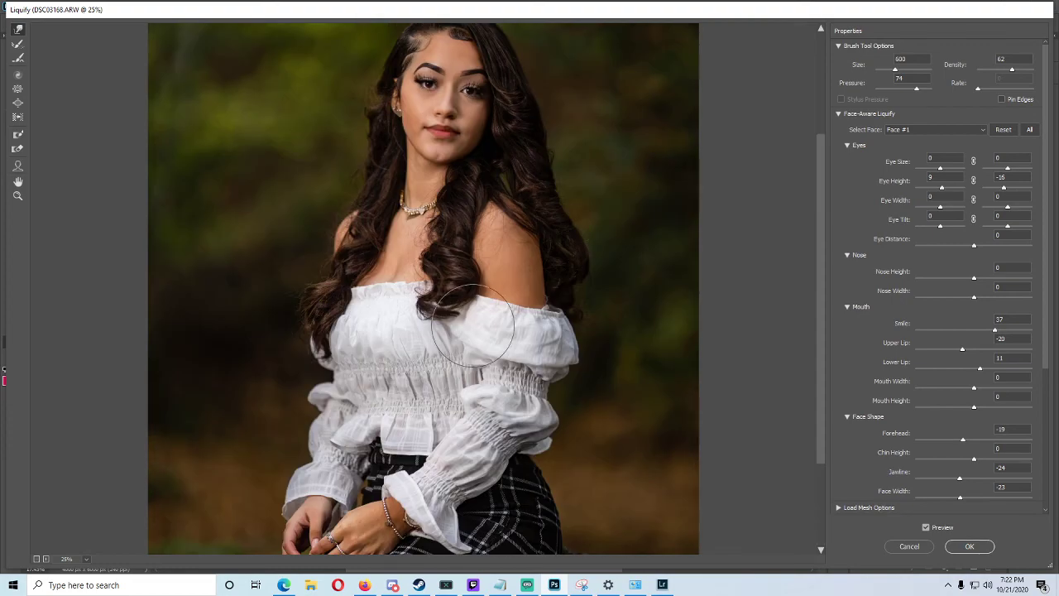
click(970, 546)
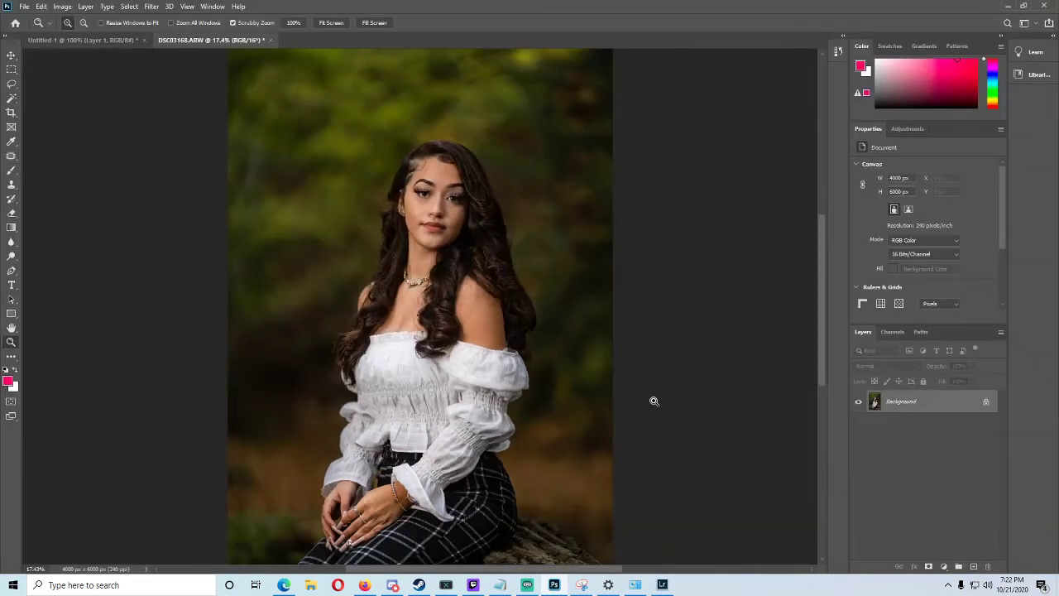
Examine the reshaped face, blouse and waist up close and in the full portrait
drag(411, 318, 405, 320)
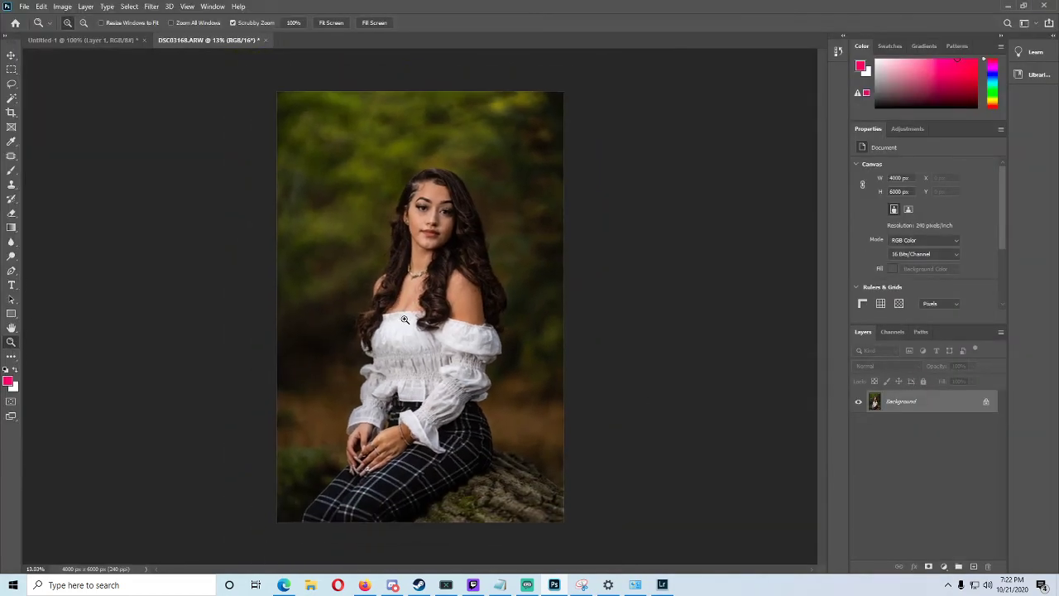
scroll(443, 281, up, 1)
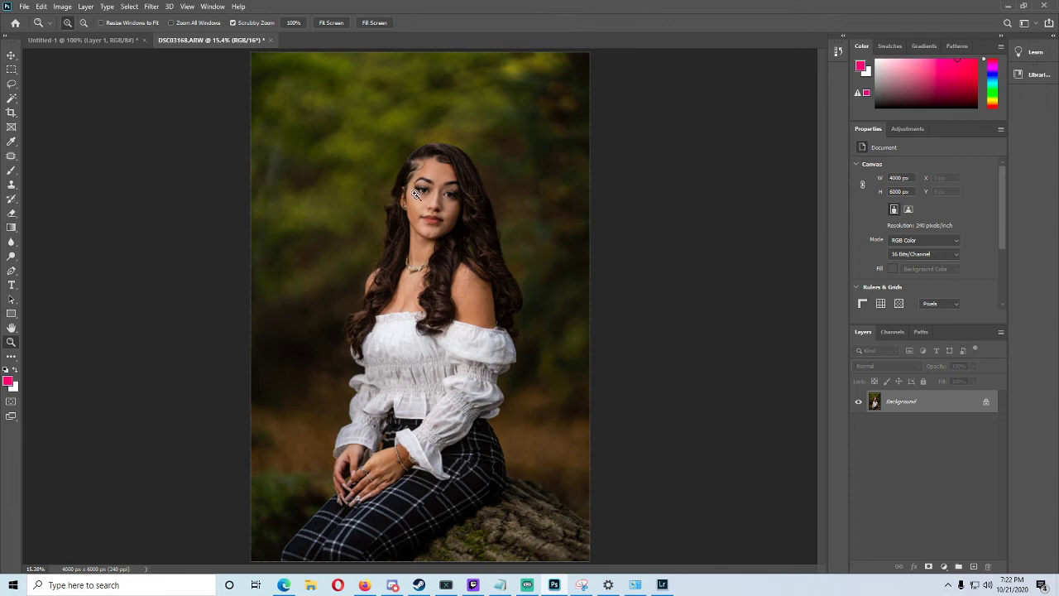
drag(415, 193, 454, 209)
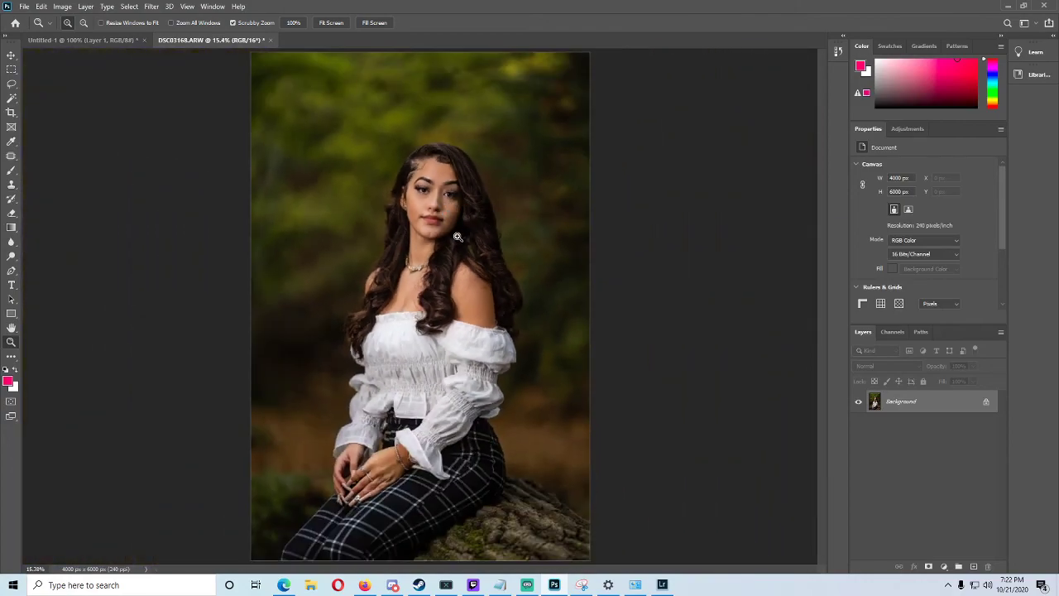
drag(461, 423, 509, 420)
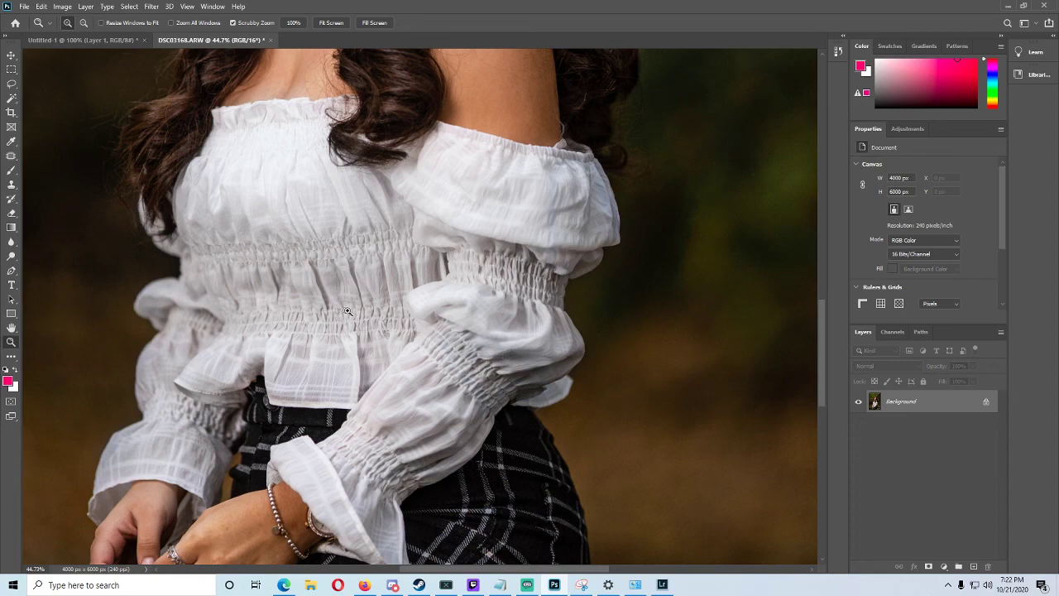
drag(439, 368, 422, 350)
right_click(422, 348)
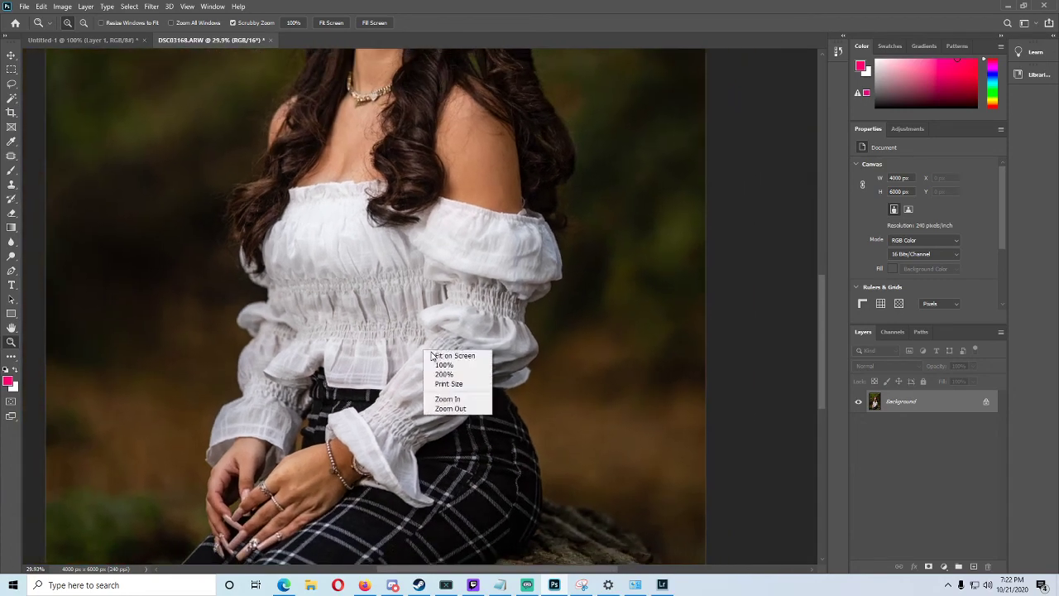
click(433, 354)
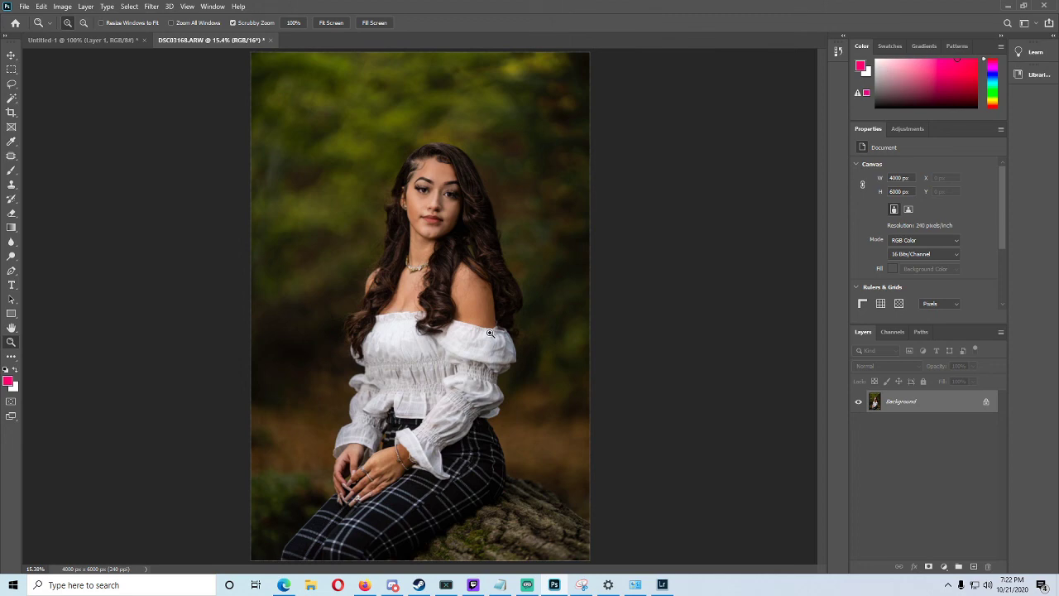
Patch the stray hairs on the bare upper arm with clean skin, and check the result against the full portrait
drag(472, 283, 533, 283)
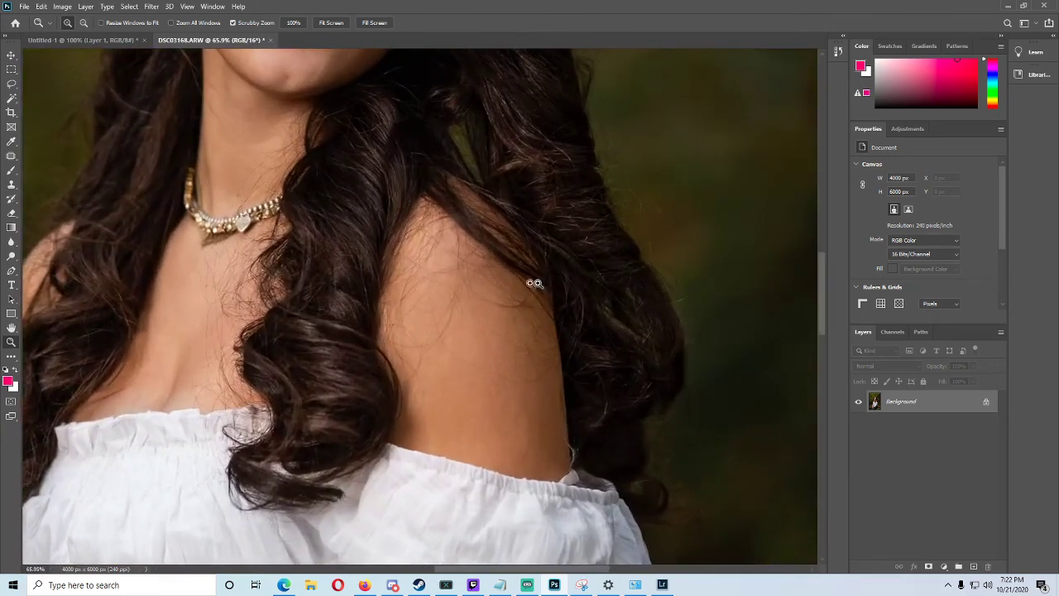
click(11, 156)
mouse_move(510, 320)
mouse_down()
mouse_move(536, 307)
mouse_move(509, 327)
mouse_up()
key(ctrl+d)
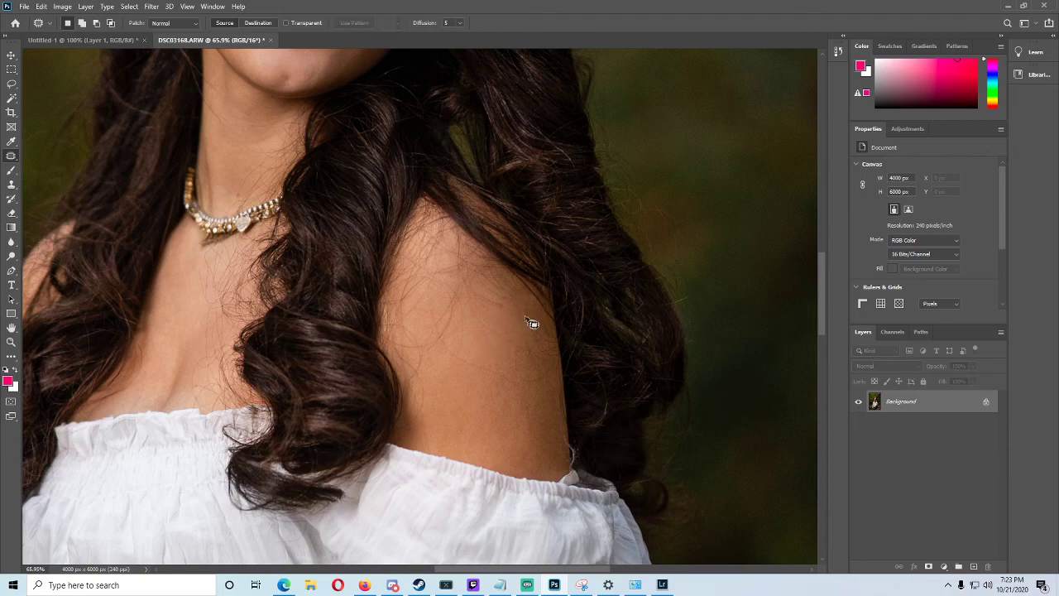
mouse_move(536, 333)
mouse_down()
mouse_move(523, 318)
mouse_move(517, 328)
mouse_up()
drag(527, 324, 528, 367)
key(ctrl+d)
scroll(430, 315, up, 1)
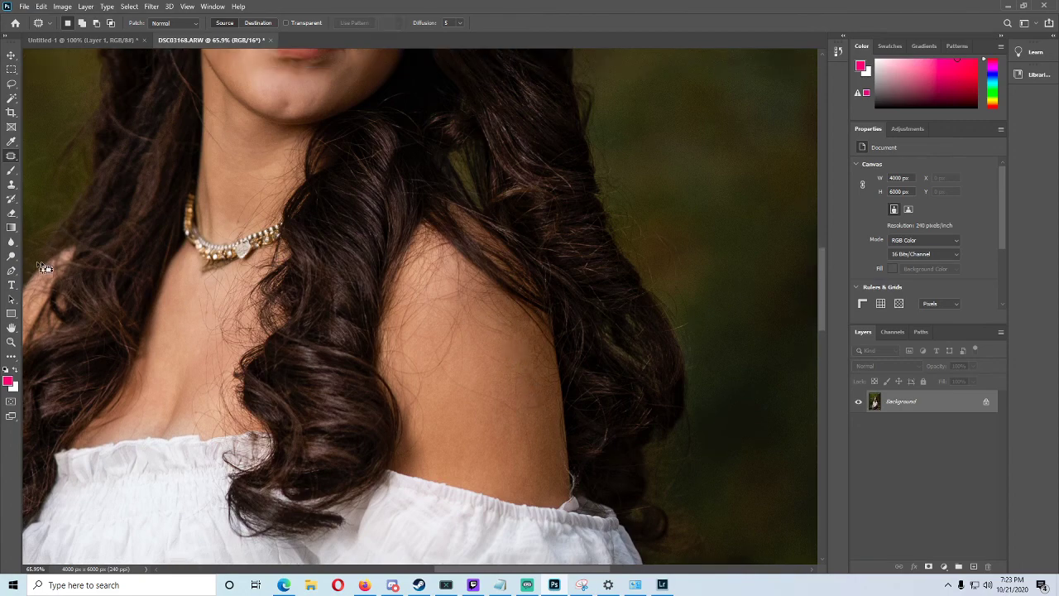
click(10, 341)
right_click(71, 343)
click(76, 346)
drag(468, 302, 538, 295)
right_click(534, 297)
click(561, 300)
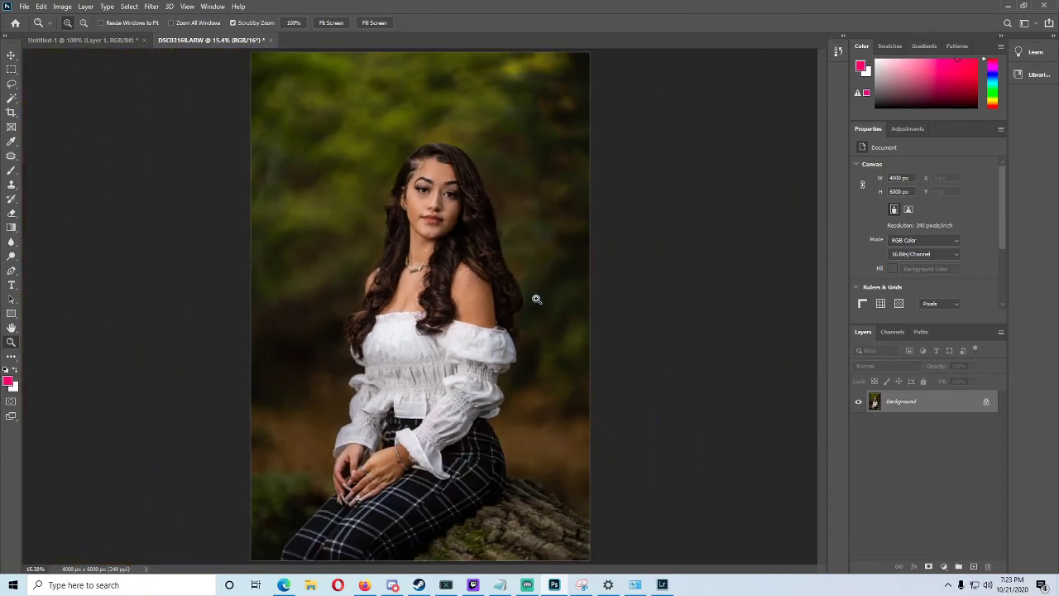
Brush over the face in the Camera Raw Filter with a Highlights adjustment of -8 and apply the filter
click(151, 7)
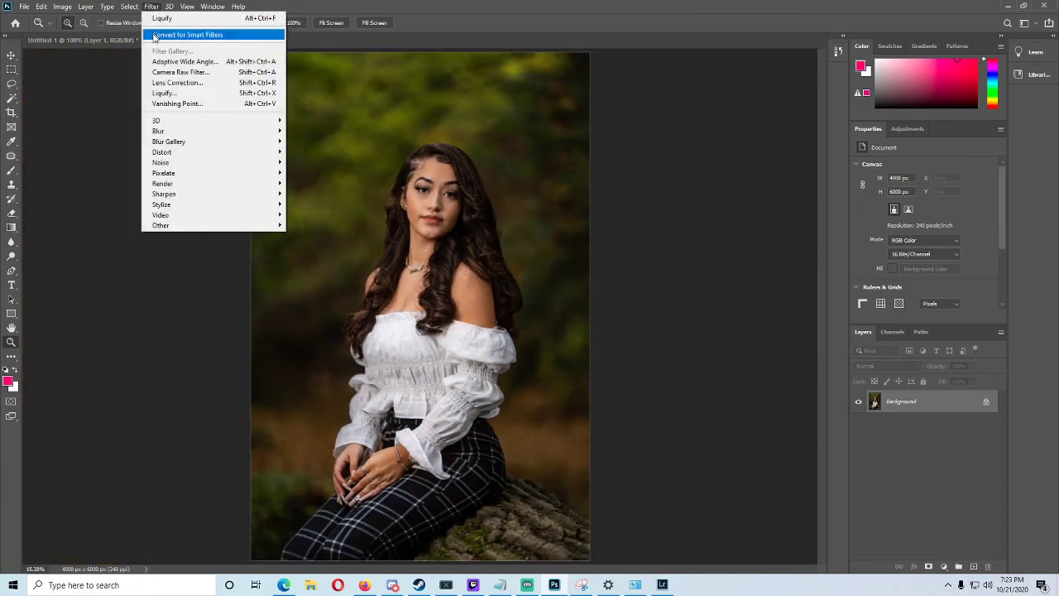
click(190, 72)
click(548, 173)
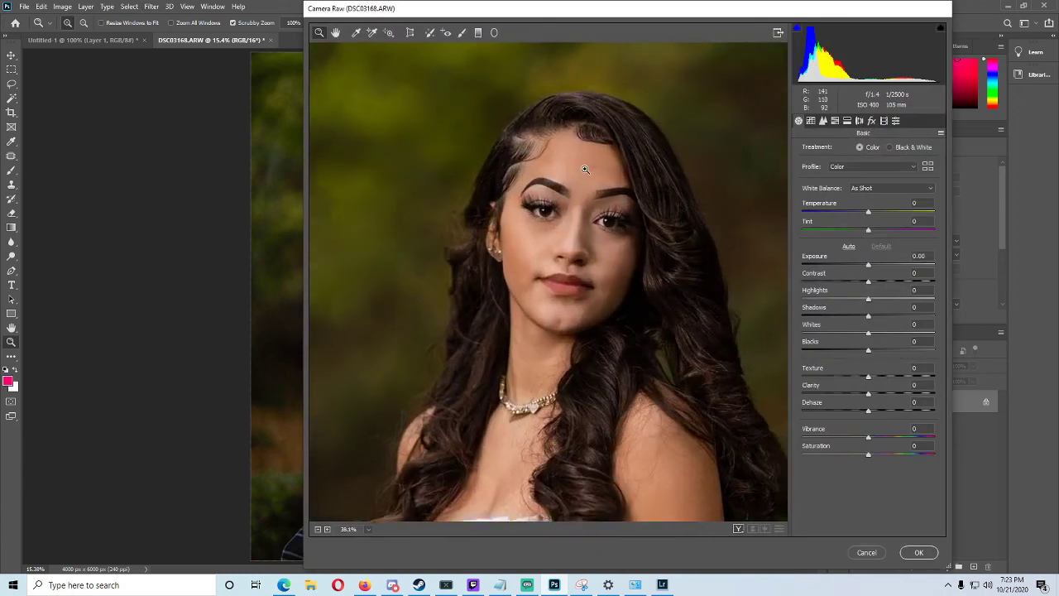
click(461, 32)
click(799, 231)
mouse_move(572, 167)
mouse_down()
mouse_move(538, 172)
mouse_move(517, 205)
mouse_move(533, 258)
mouse_move(562, 237)
mouse_move(528, 281)
mouse_move(541, 318)
mouse_move(526, 332)
mouse_move(513, 418)
mouse_move(490, 448)
mouse_move(505, 425)
mouse_move(479, 376)
mouse_move(495, 380)
mouse_move(442, 314)
mouse_move(400, 322)
mouse_move(466, 298)
mouse_move(495, 363)
mouse_move(518, 316)
mouse_move(640, 291)
mouse_up()
scroll(491, 449, down, 5)
scroll(645, 339, up, 4)
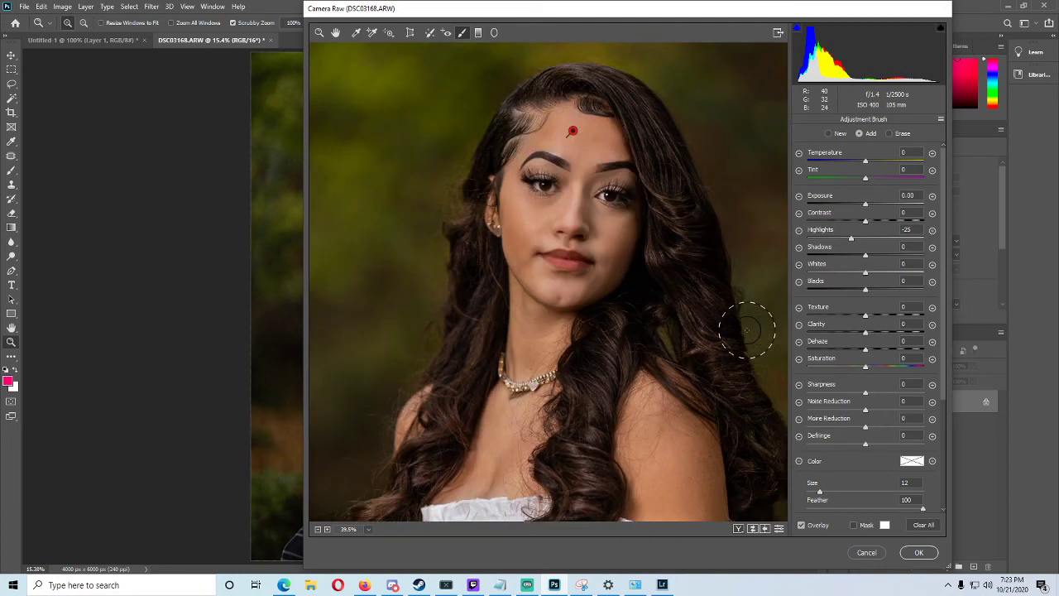
drag(842, 242, 864, 237)
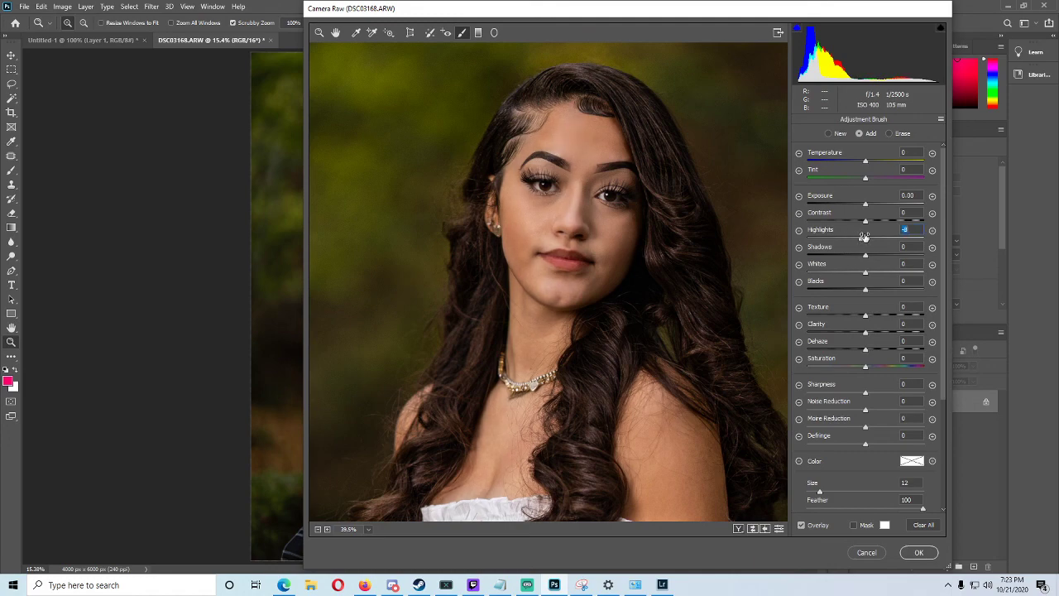
click(918, 551)
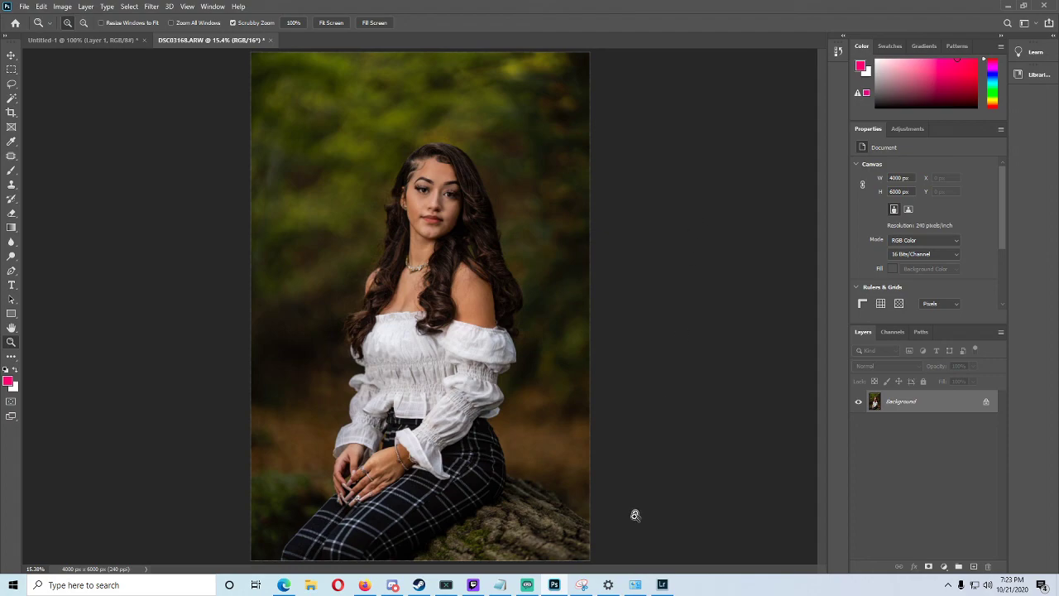
Switch to Lightroom Classic and reset the develop settings of DSC03168.ARW
click(662, 584)
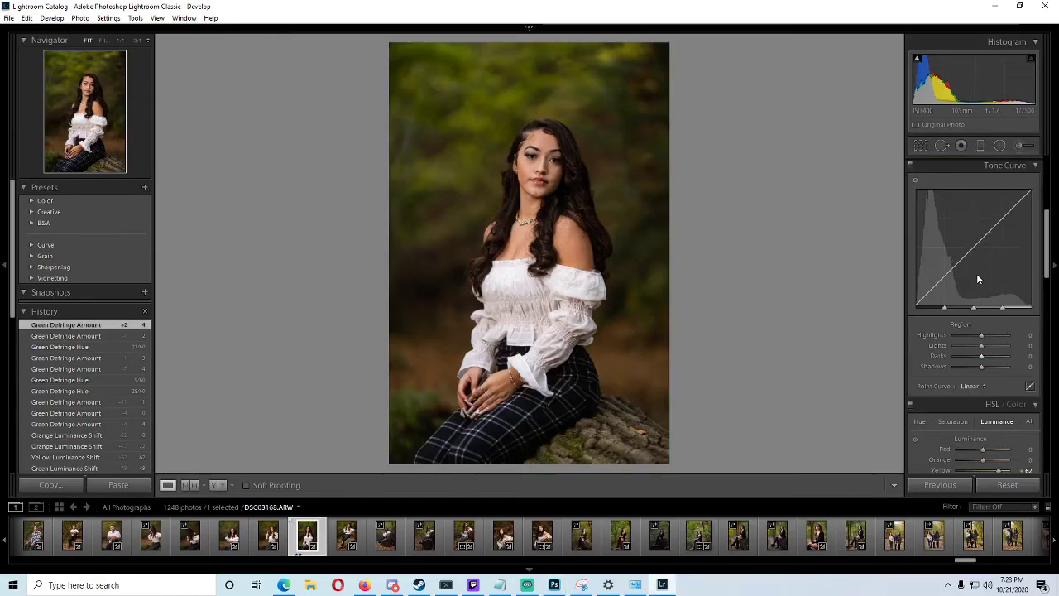
scroll(977, 279, up, 5)
click(1007, 488)
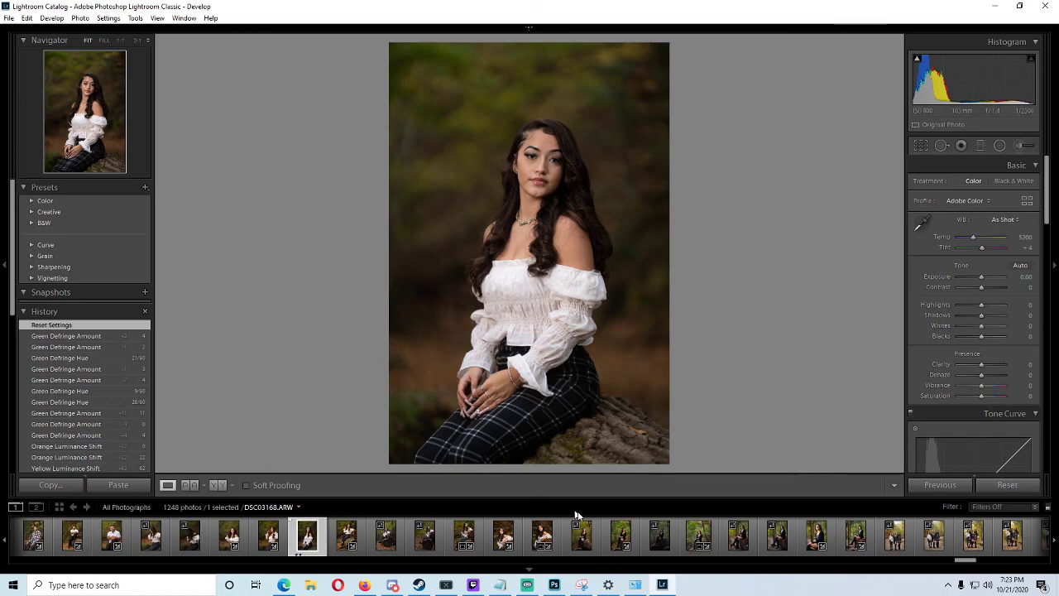
click(555, 584)
click(662, 584)
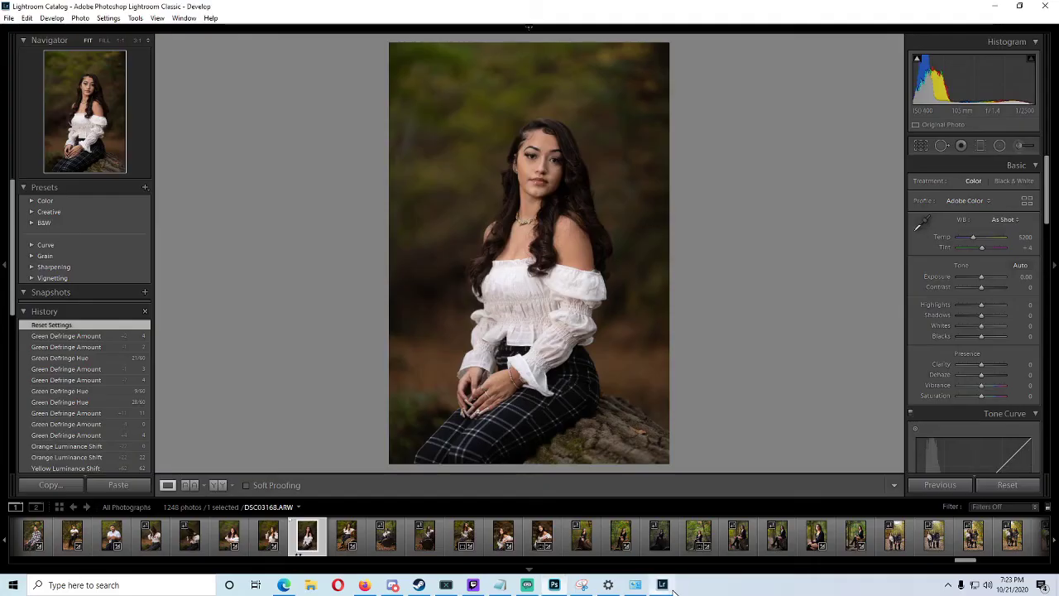
Send the reset photo to Photoshop for editing and bring the new DSC03168-2 document to the front
right_click(537, 212)
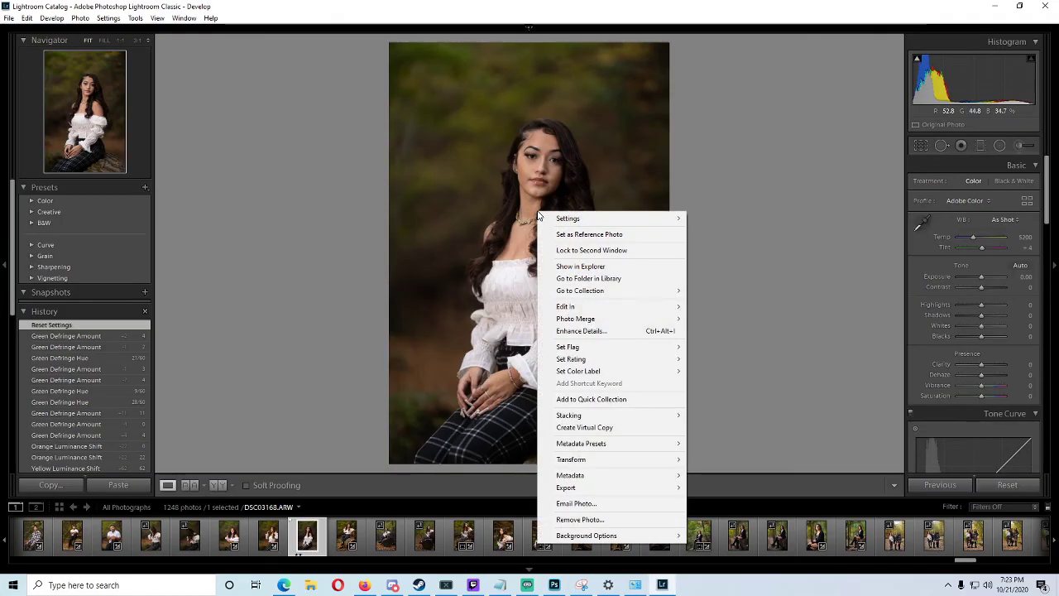
mouse_move(654, 304)
click(778, 302)
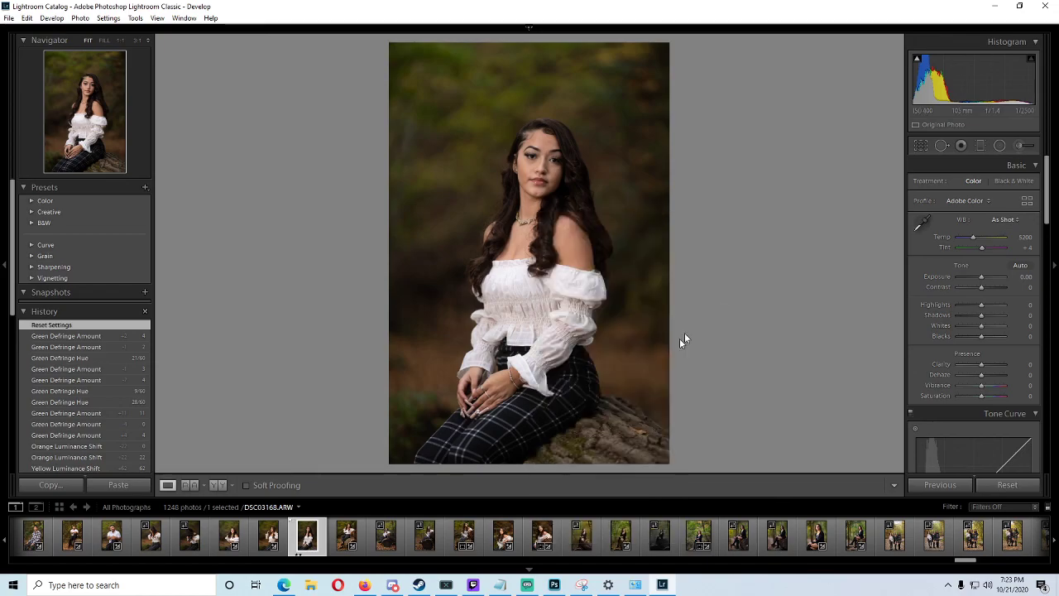
click(554, 584)
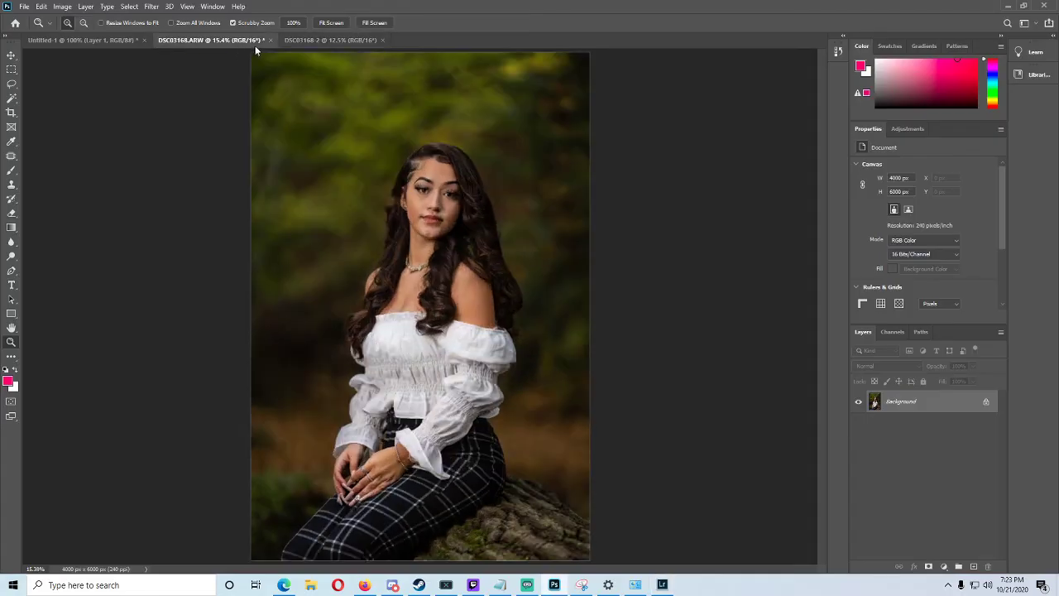
click(327, 40)
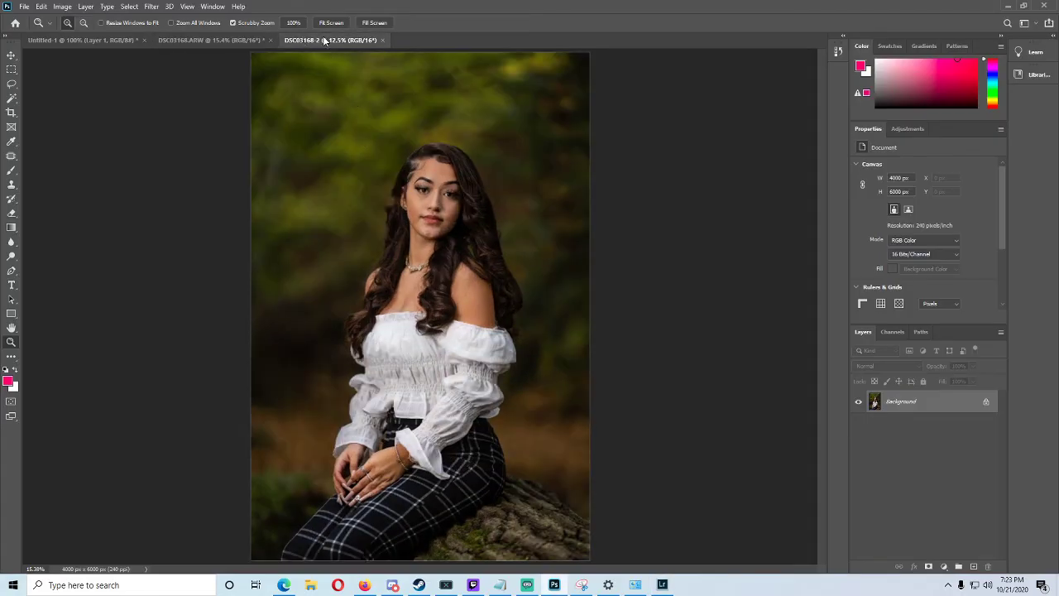
Select and copy the whole unedited portrait, and compare it with the retouched document at fit-to-screen size
click(12, 70)
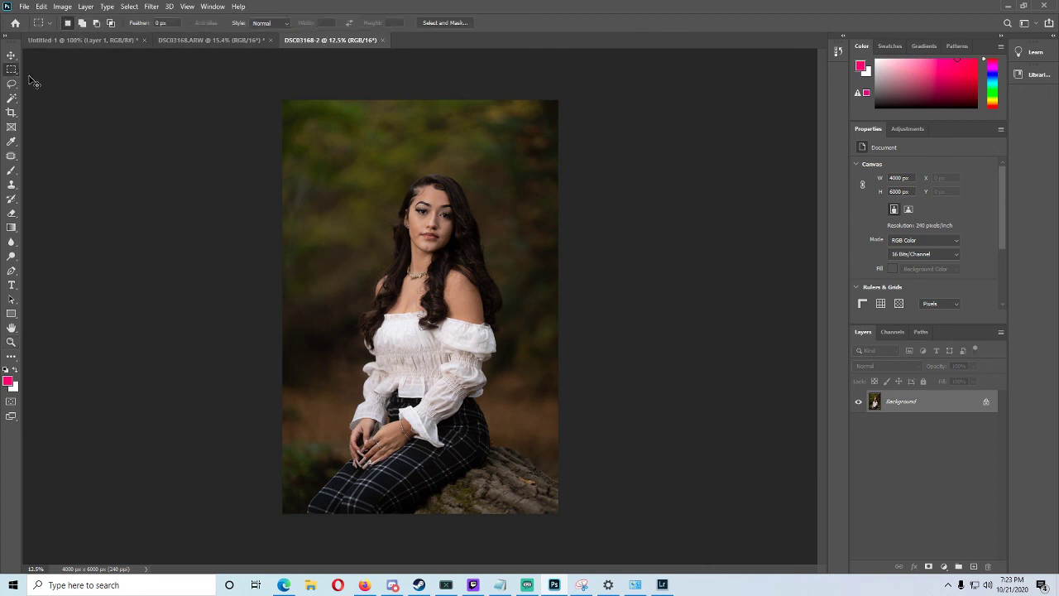
key(ctrl+a)
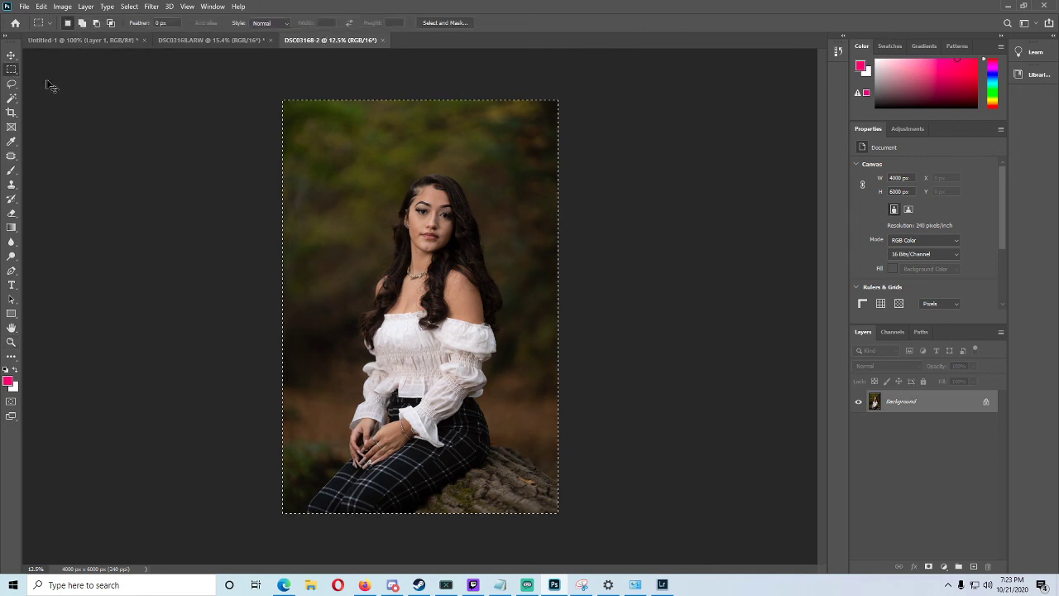
click(207, 40)
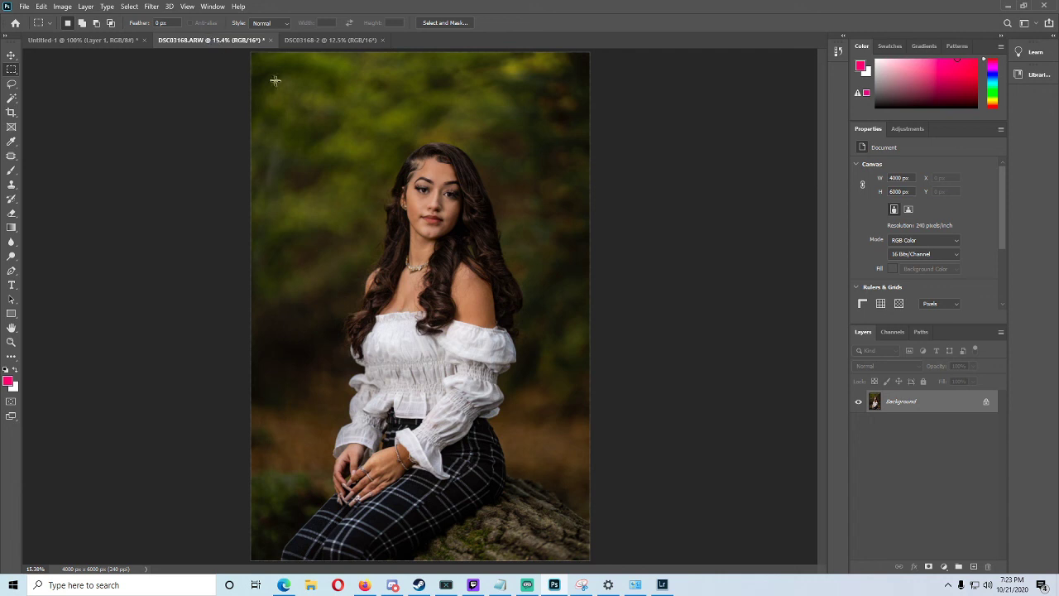
click(11, 340)
alt+click(426, 280)
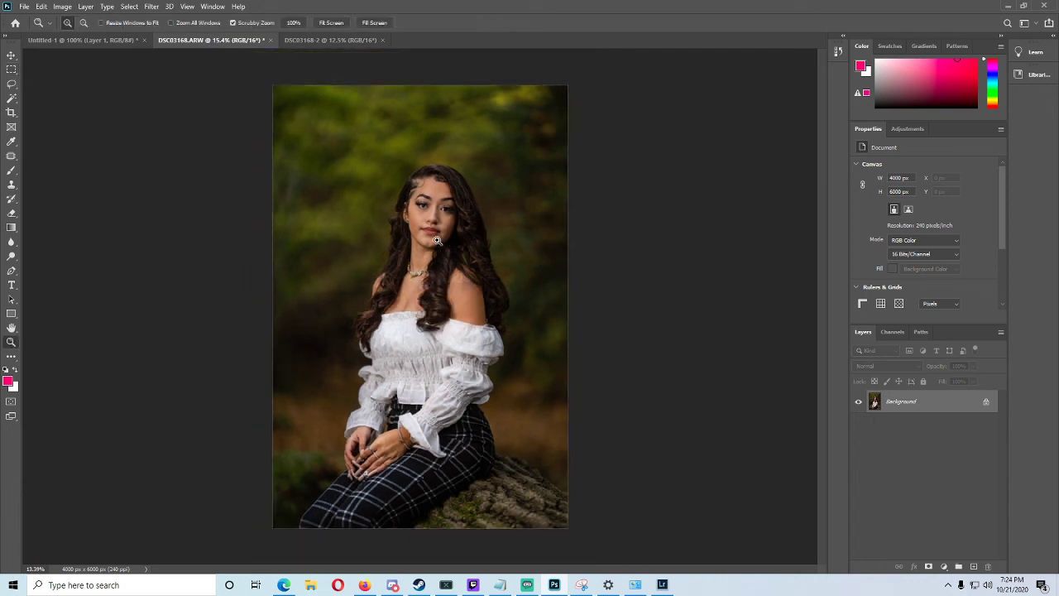
right_click(366, 197)
click(383, 204)
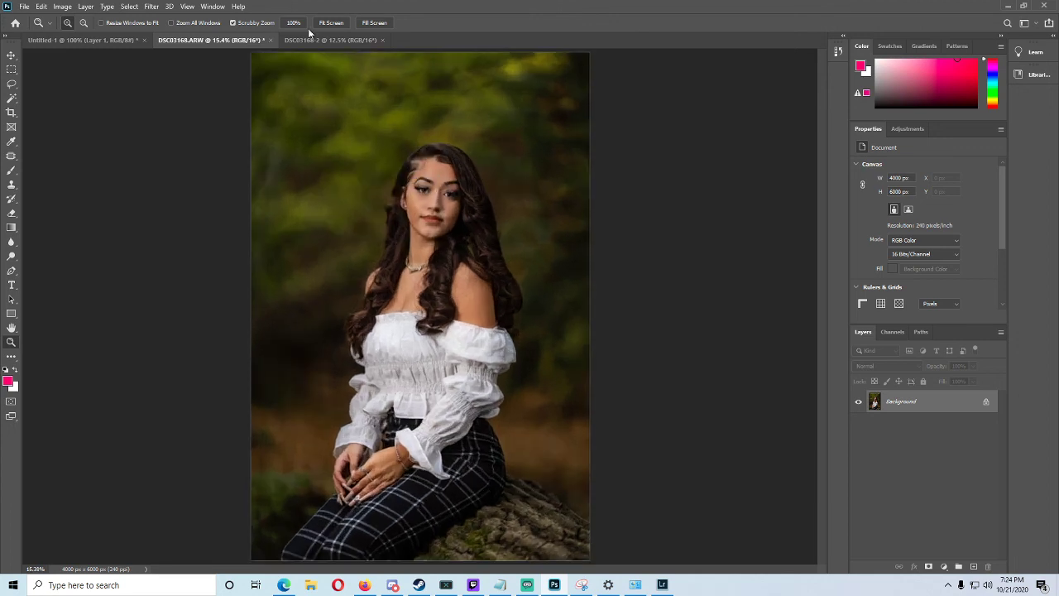
click(335, 40)
click(418, 204)
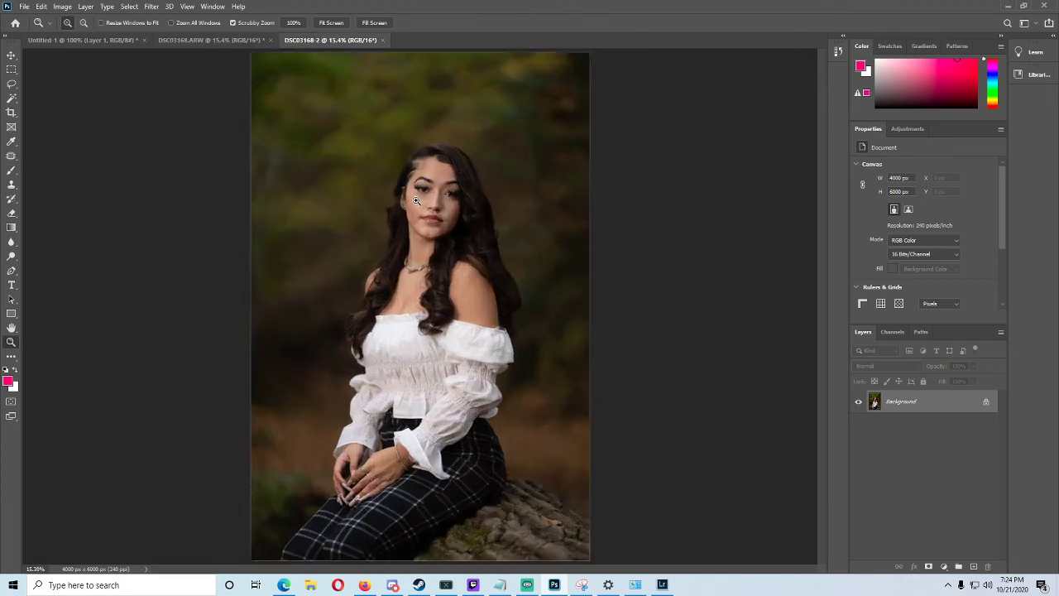
Create a new white document 8000 px wide and 6000 px high at 240 pixels/inch
click(25, 7)
click(37, 22)
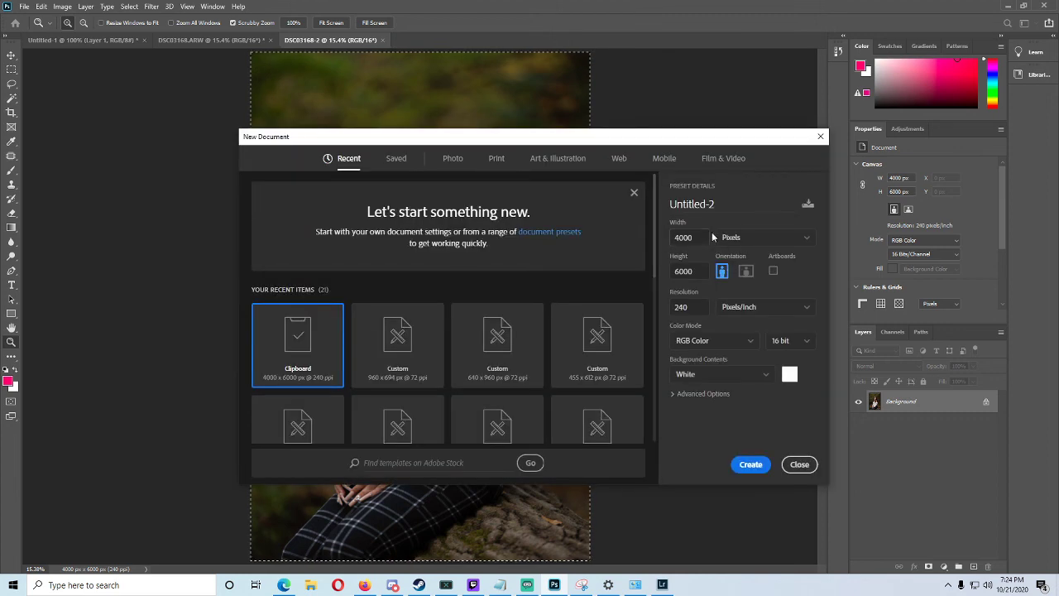
click(704, 238)
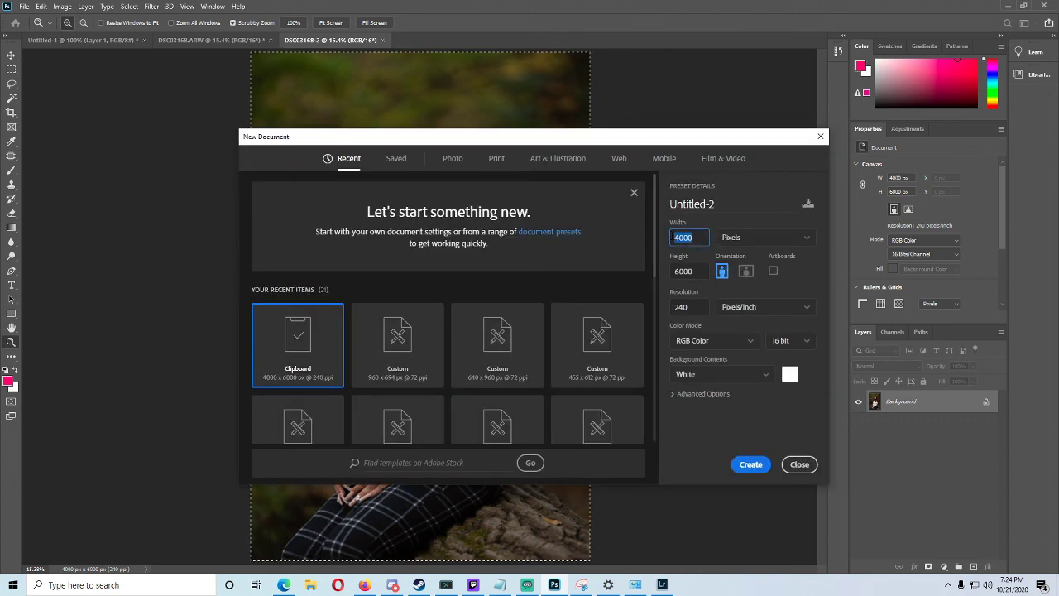
text(4000)
click(749, 464)
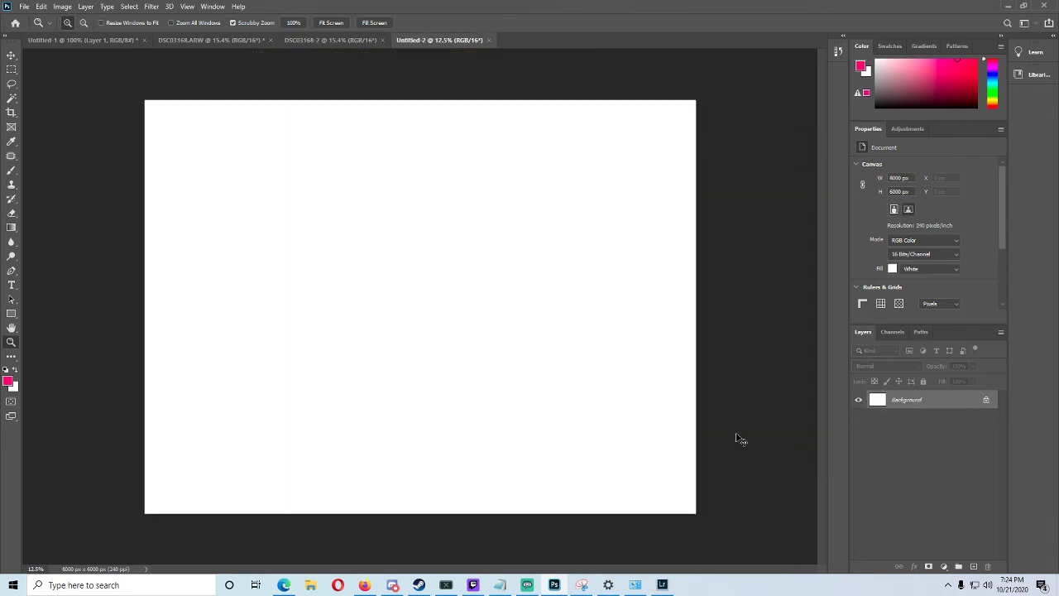
Paste the unedited portrait into the new document and move it to the left half of the canvas
key(ctrl+v)
click(11, 55)
click(396, 240)
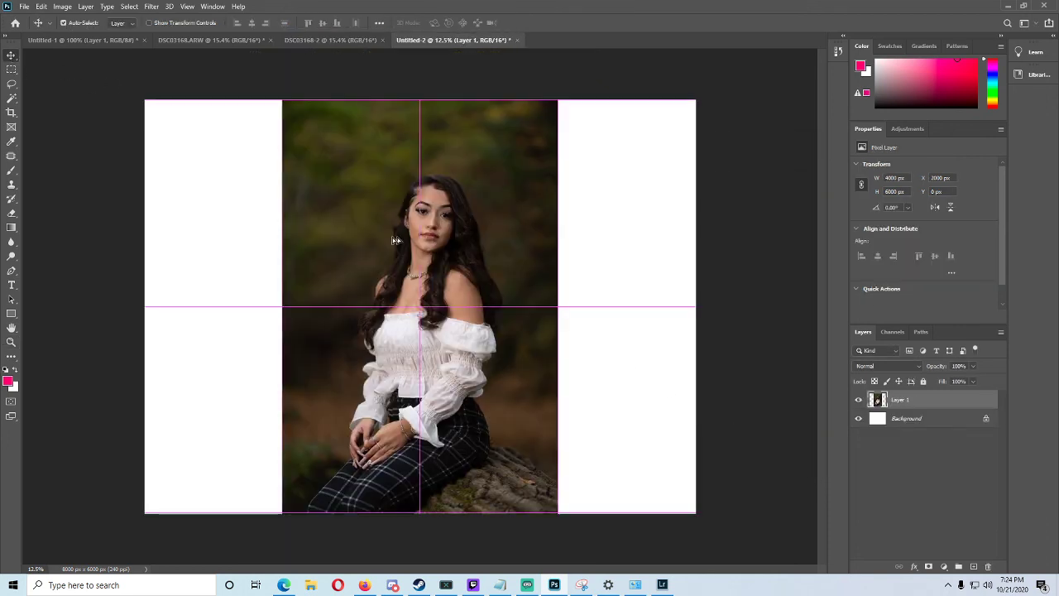
drag(396, 240, 258, 240)
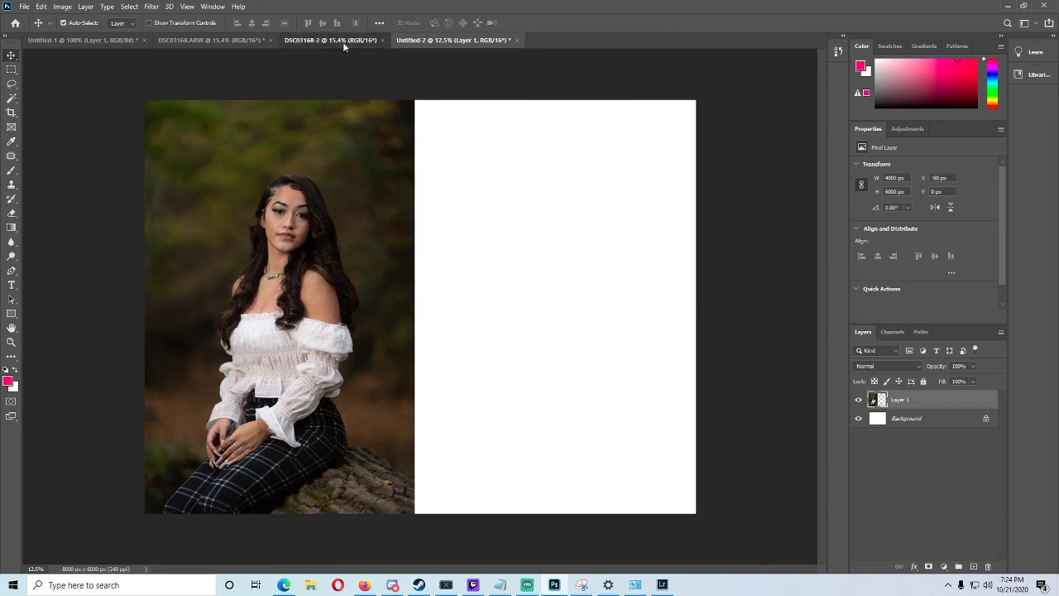
click(343, 42)
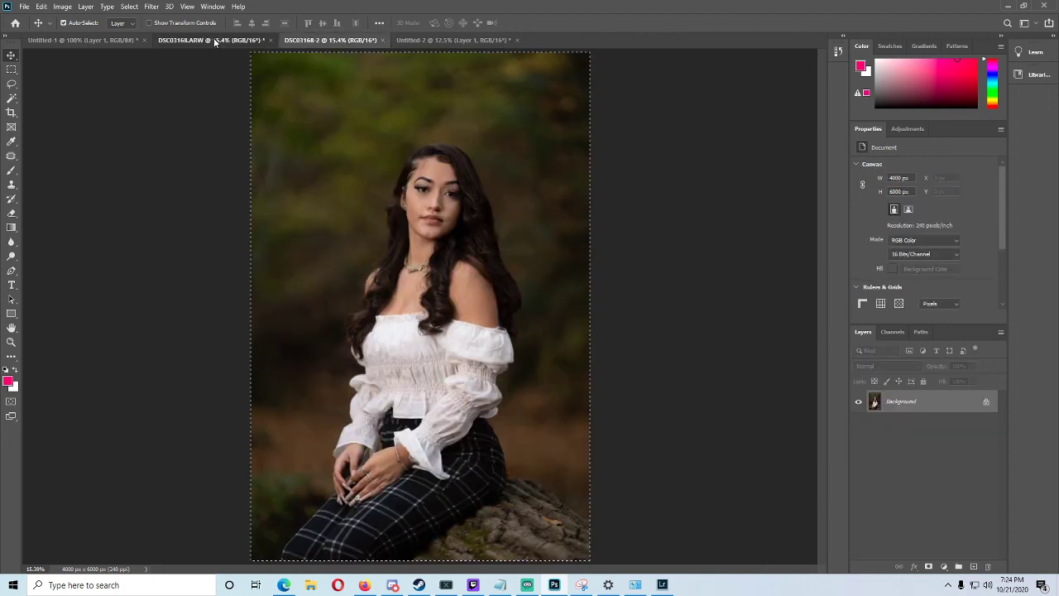
click(215, 41)
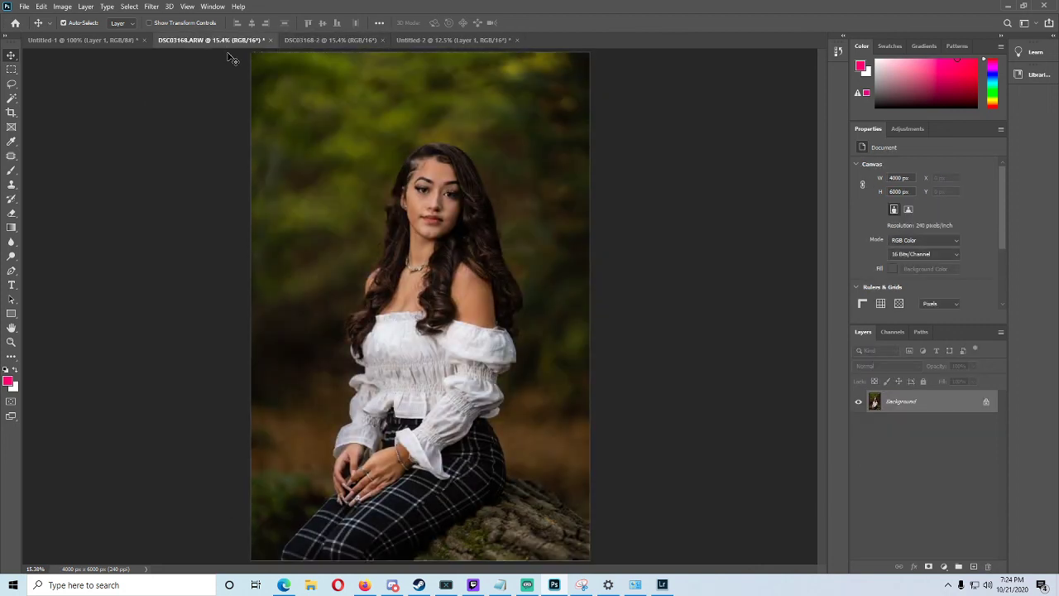
click(16, 69)
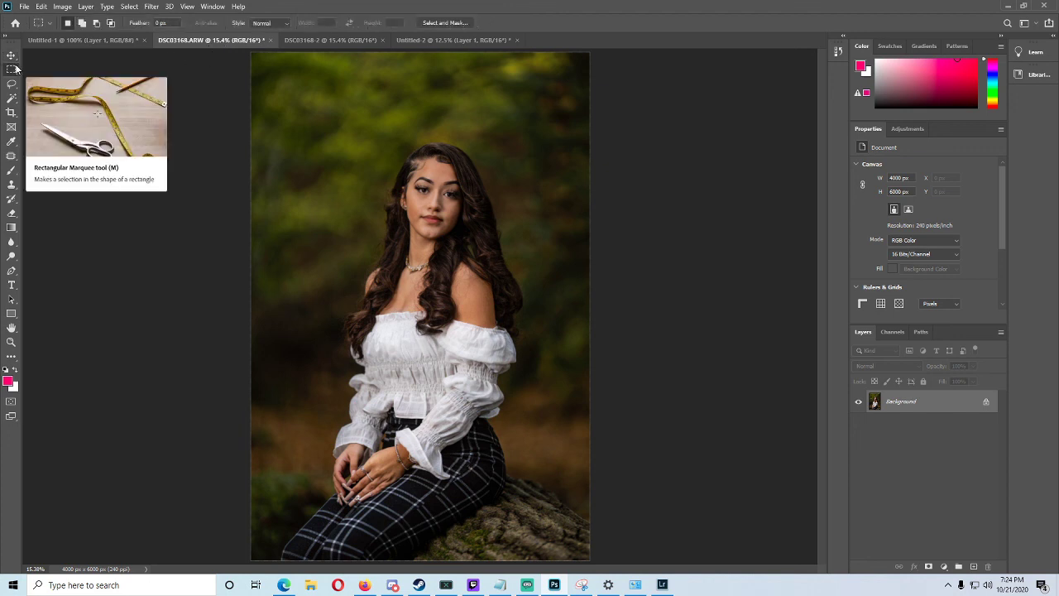
click(444, 40)
key(ctrl+v)
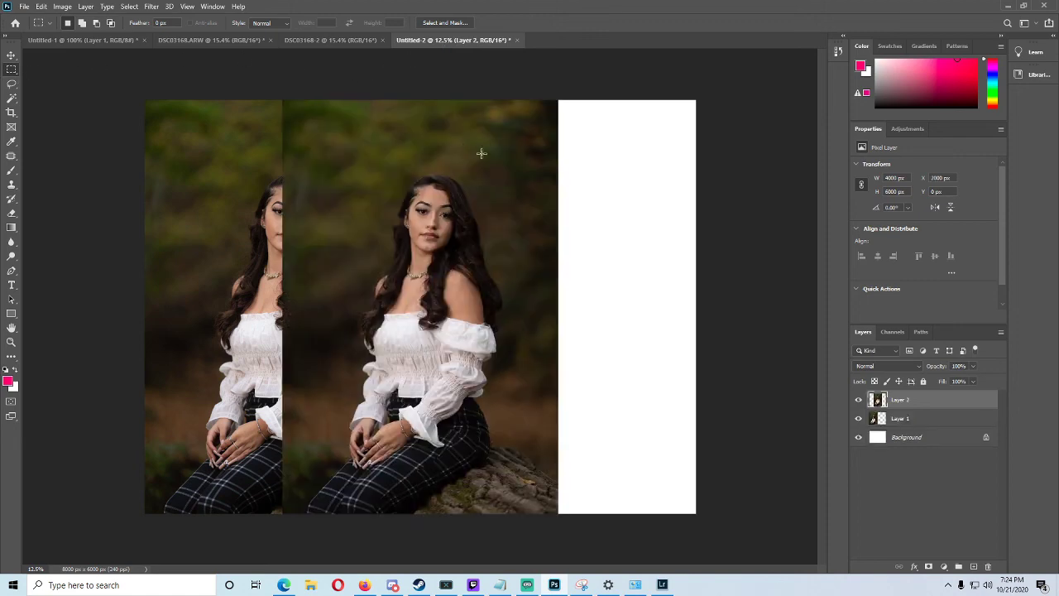
key(ctrl+z)
Select the entire canvas of the retouched DSC03168.ARW document and copy it
click(240, 40)
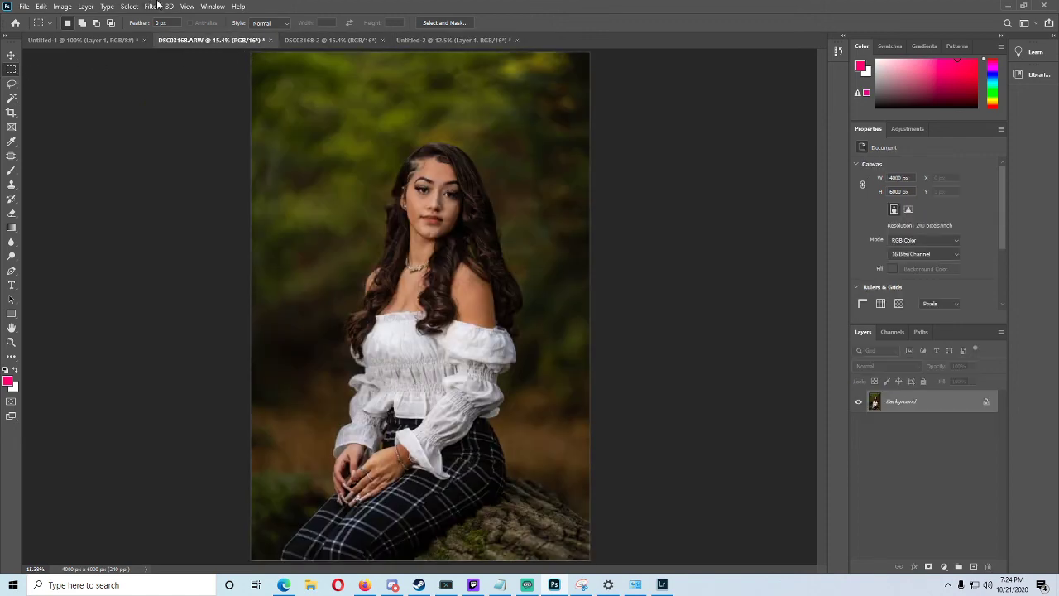
click(40, 7)
click(200, 99)
key(ctrl+a)
click(41, 6)
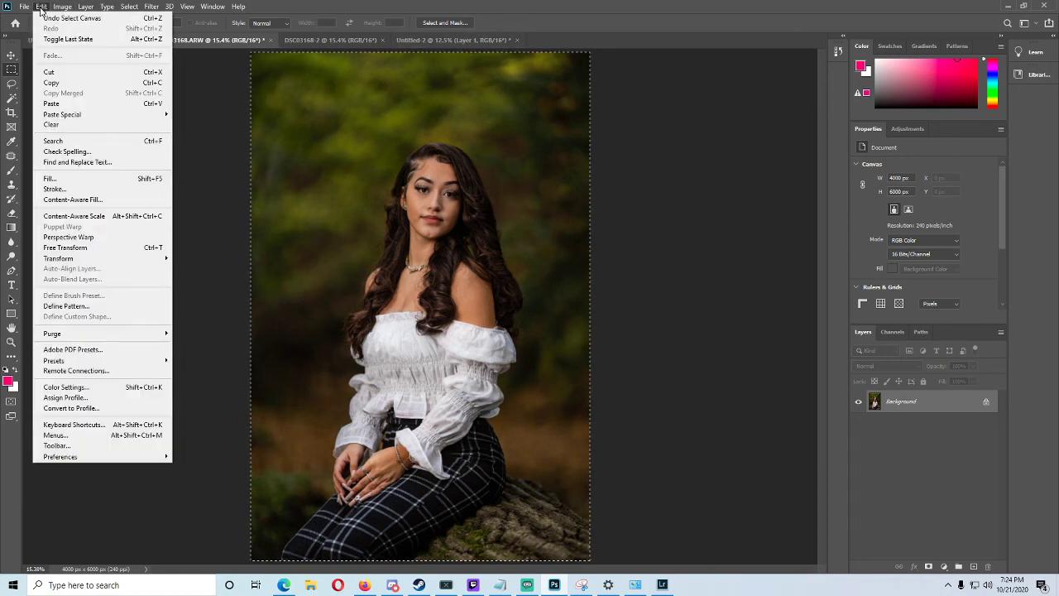
click(51, 82)
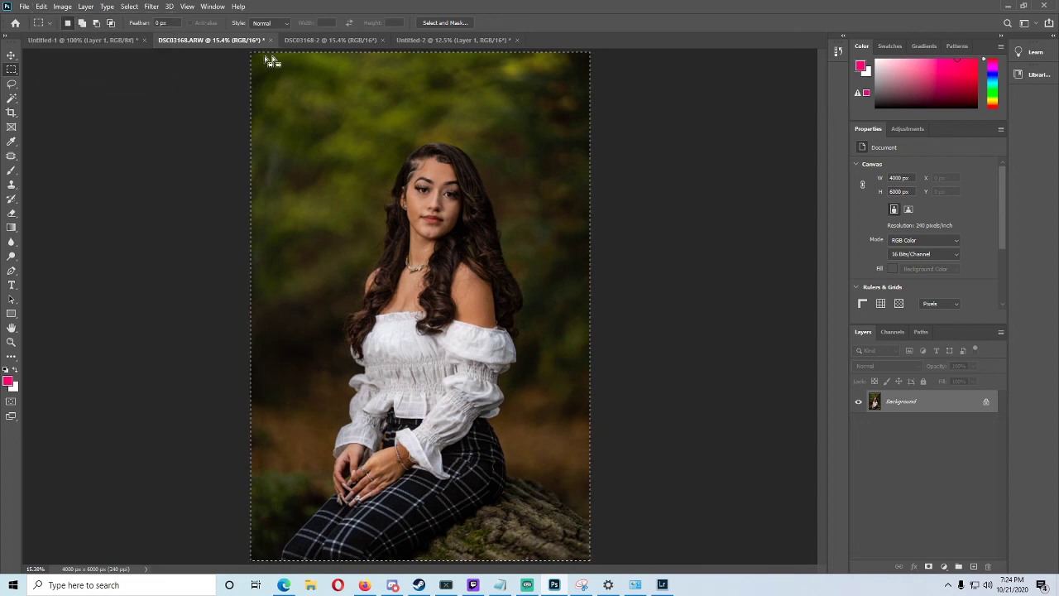
Paste the retouched portrait into the comparison document and place it directly to the right of the unedited one
click(419, 42)
key(ctrl+v)
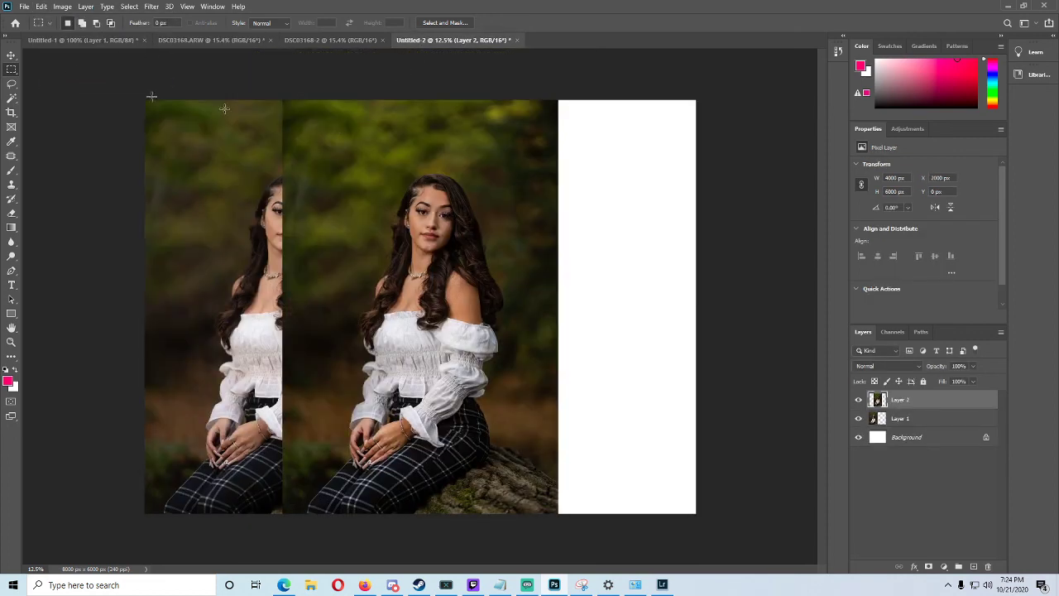
key(v)
drag(468, 190, 577, 196)
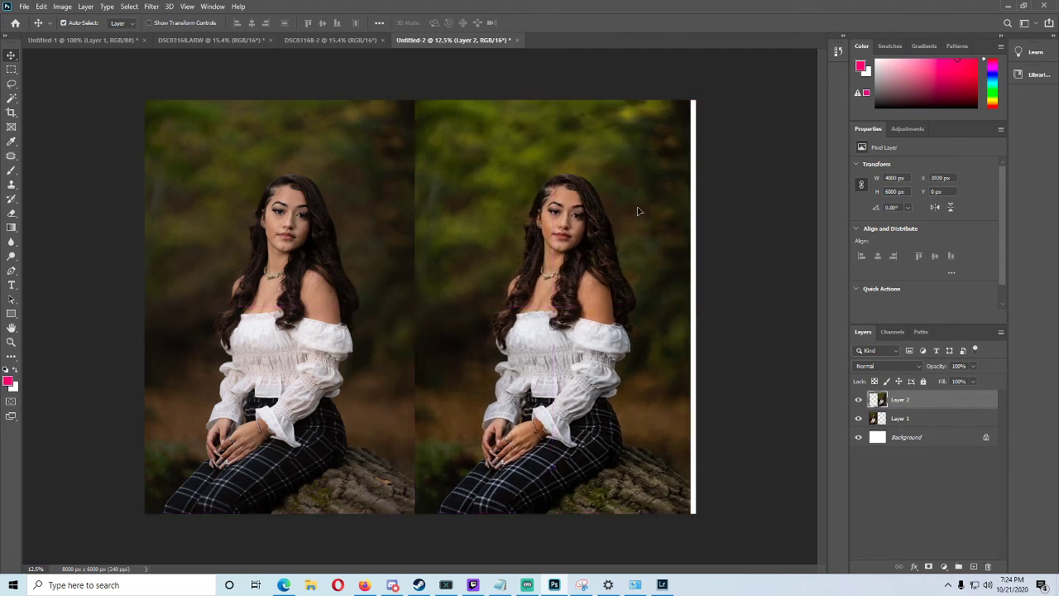
drag(637, 211, 634, 211)
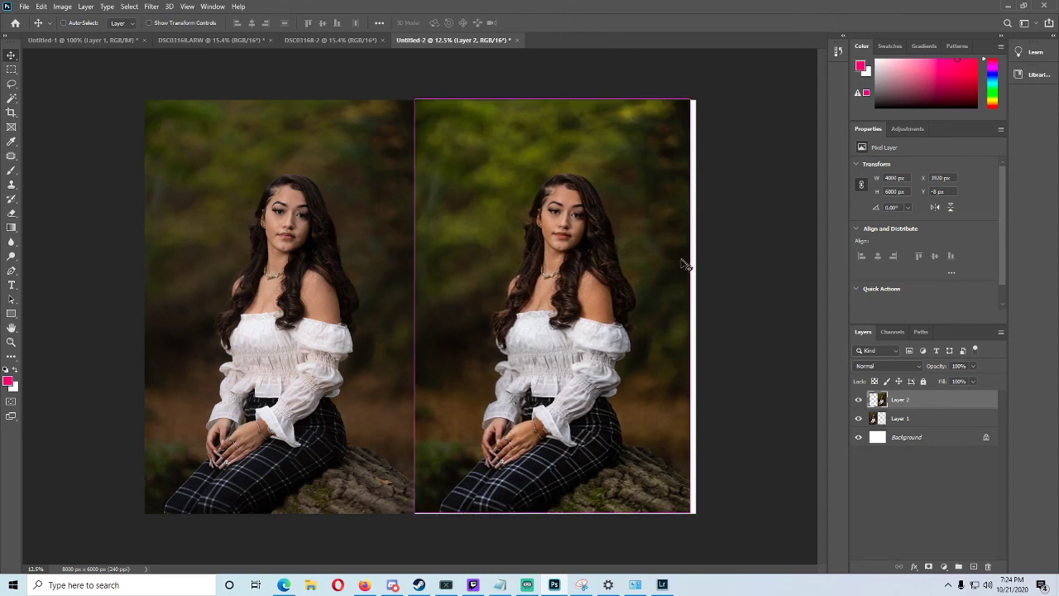
Scale the retouched portrait to 4160 by 6240 px so it covers the white strip at the canvas's right edge
key(ctrl+t)
drag(693, 305, 699, 305)
click(546, 22)
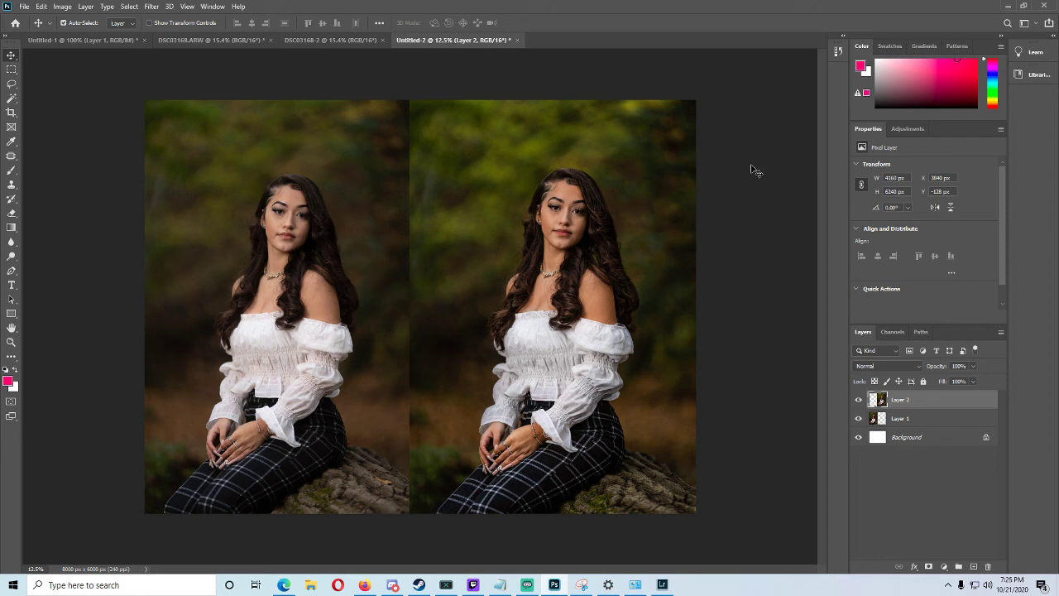
Examine the side-by-side portraits at a larger zoom and switch to Streamlabs OBS
click(12, 343)
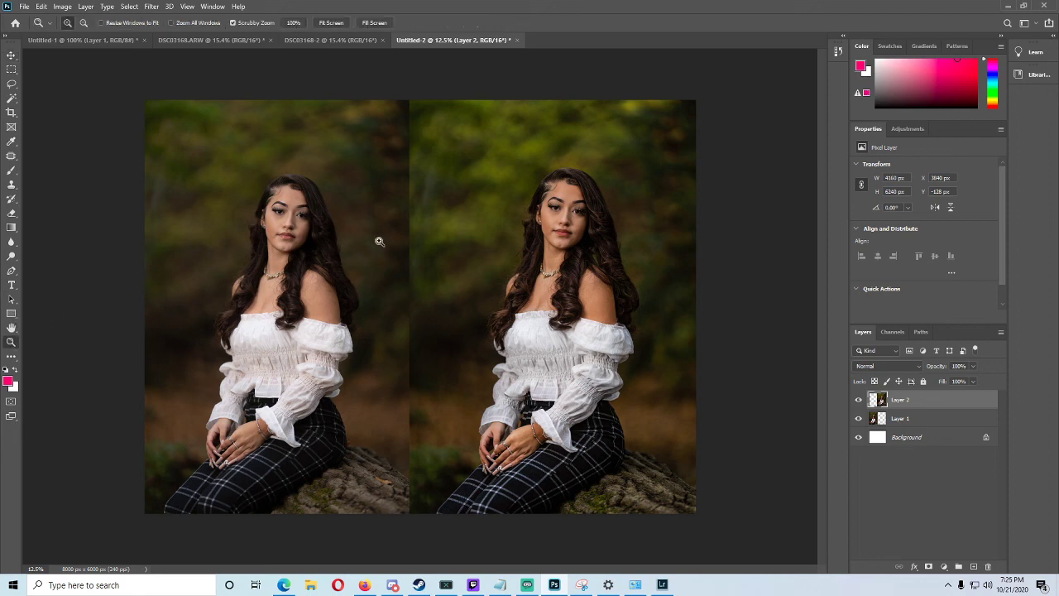
drag(377, 238, 467, 203)
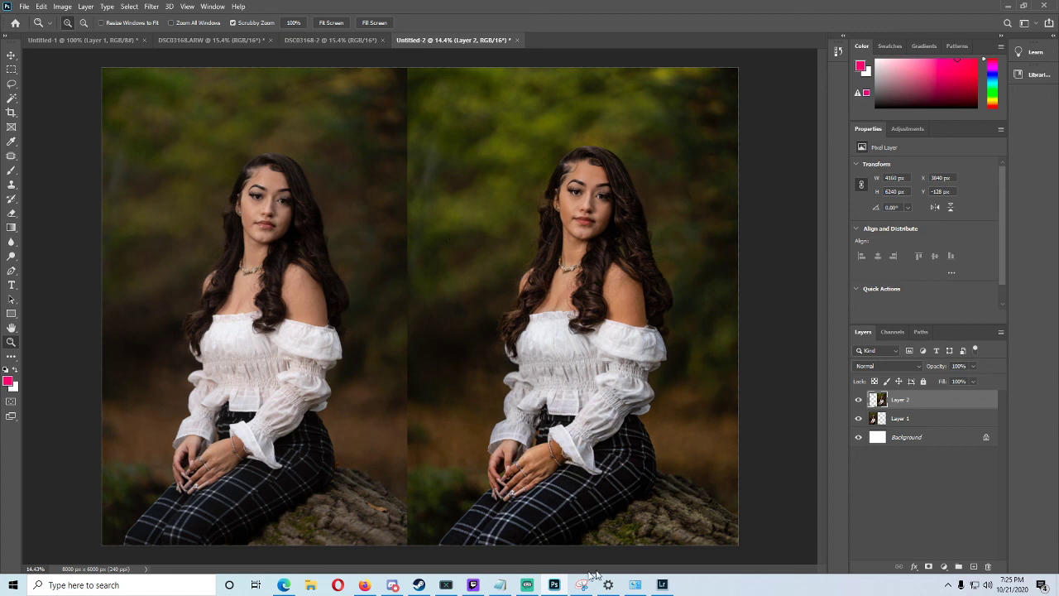
click(527, 585)
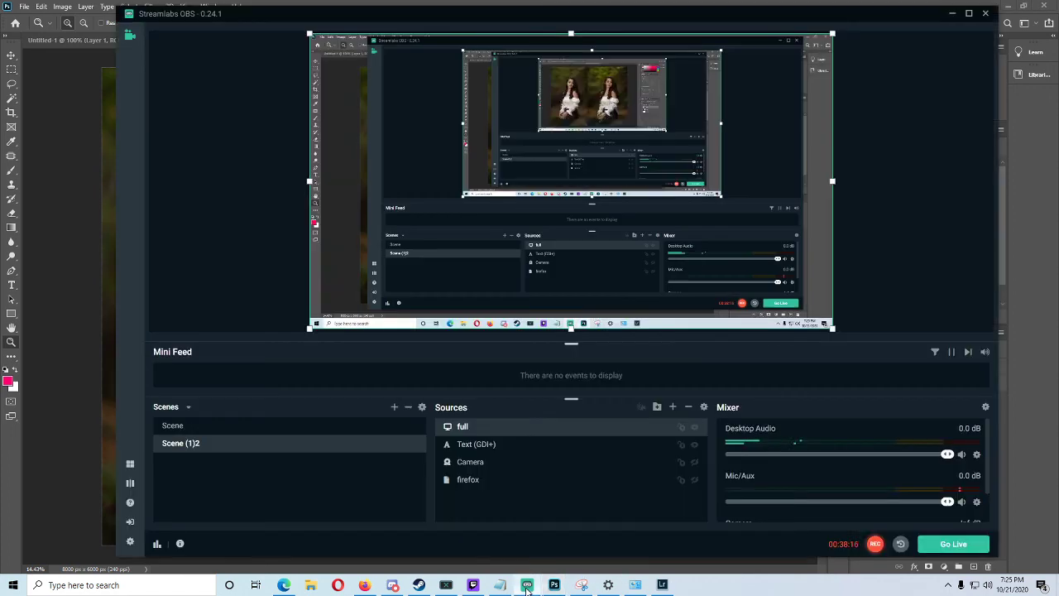